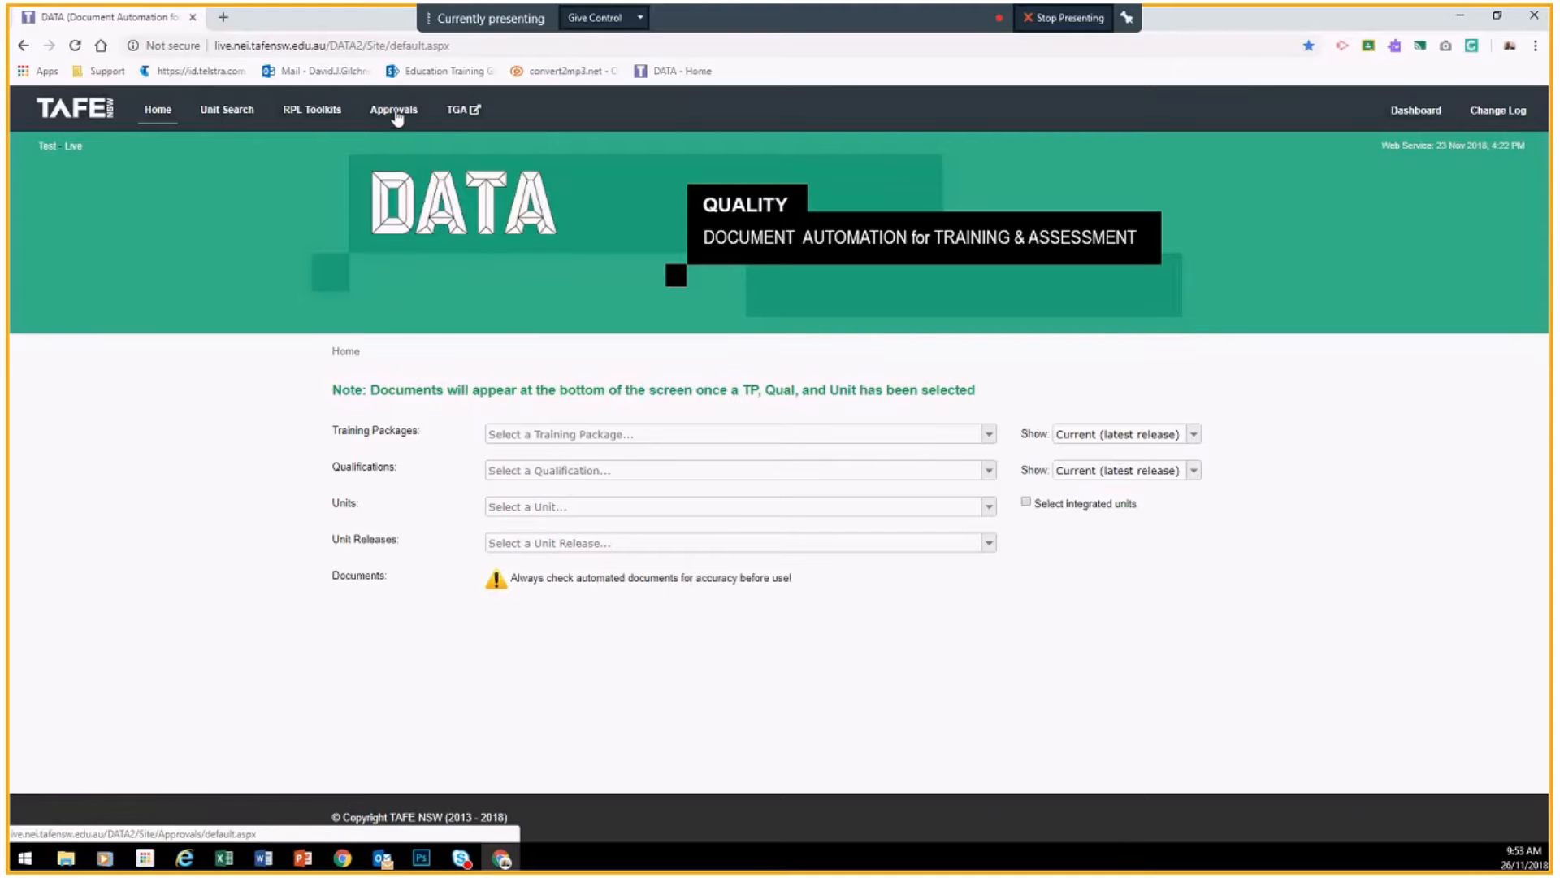
Step: Go to Approvals to list the pending MTAS approval request from 26/11/2018
click(396, 112)
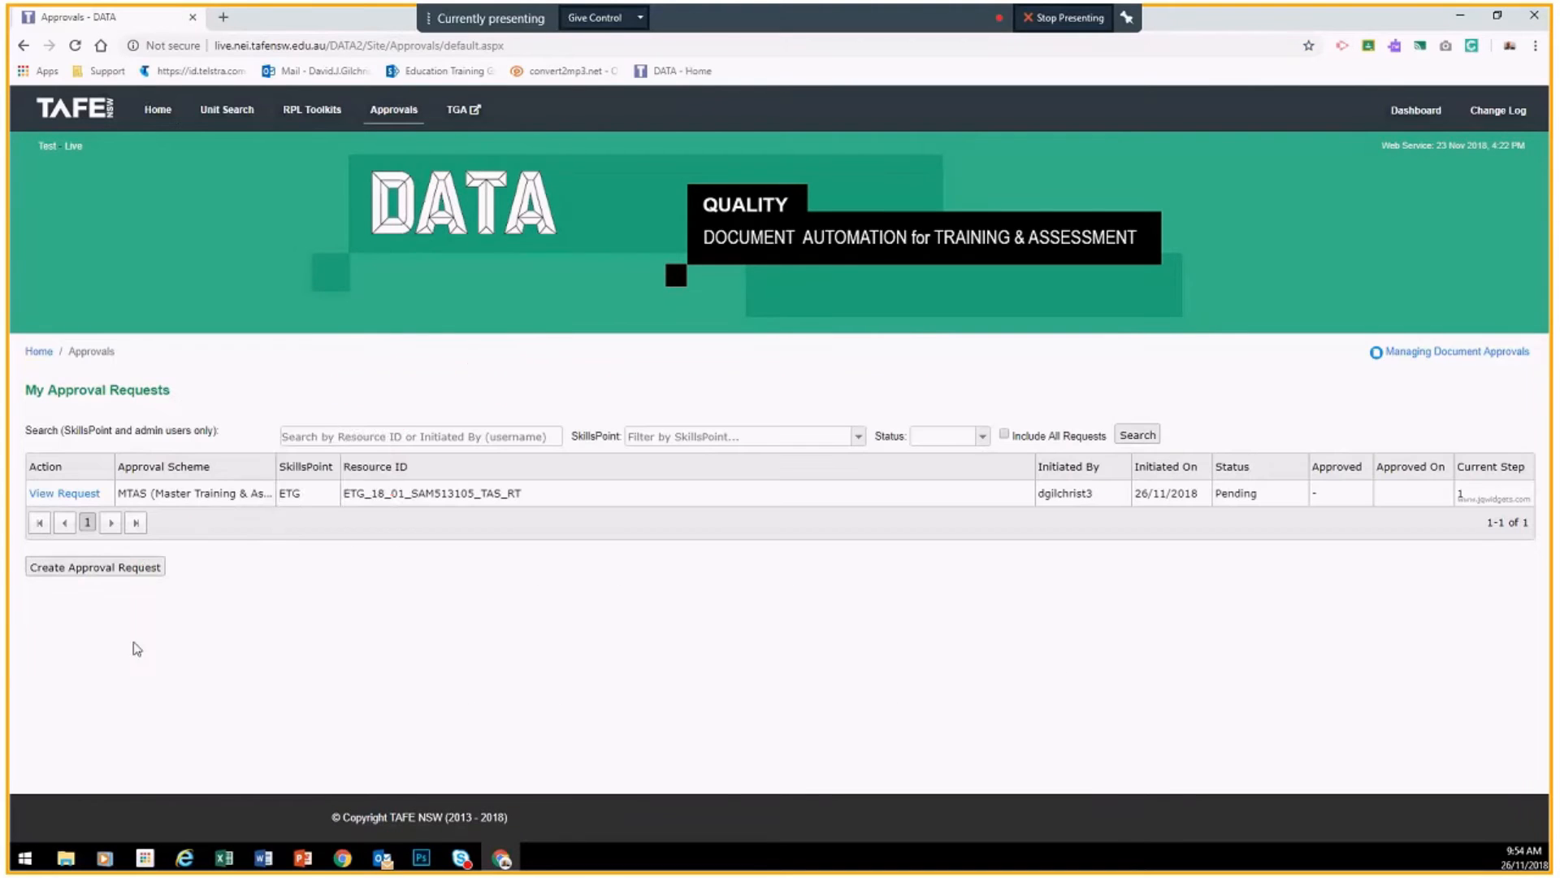
Step: Start a new approval request with SkillsPoint ETG - Educational Training Group and scheme MTAS
click(104, 569)
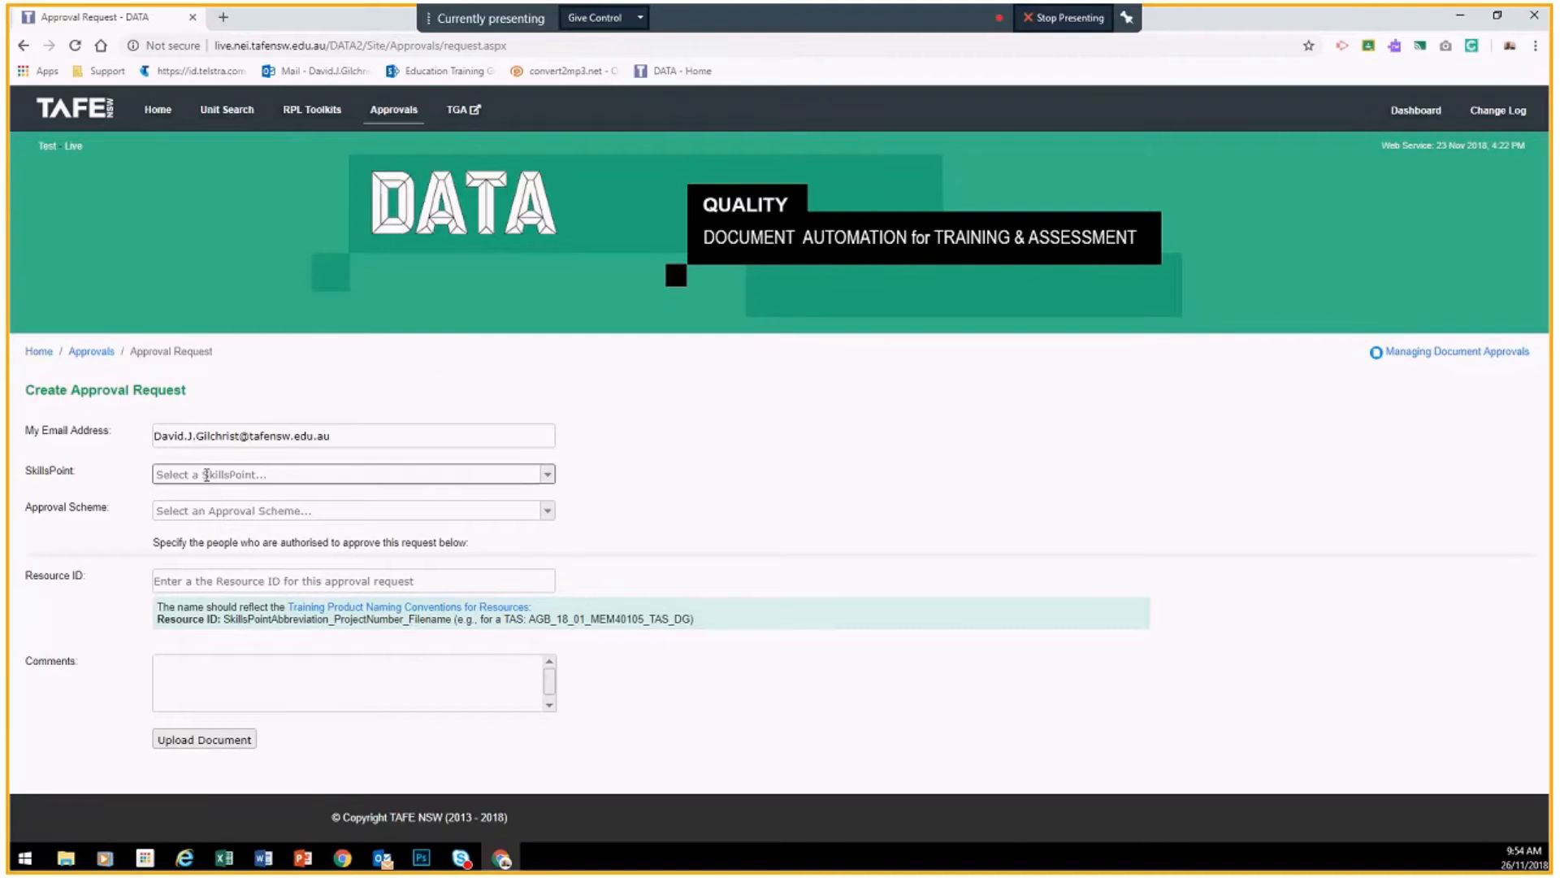
click(548, 475)
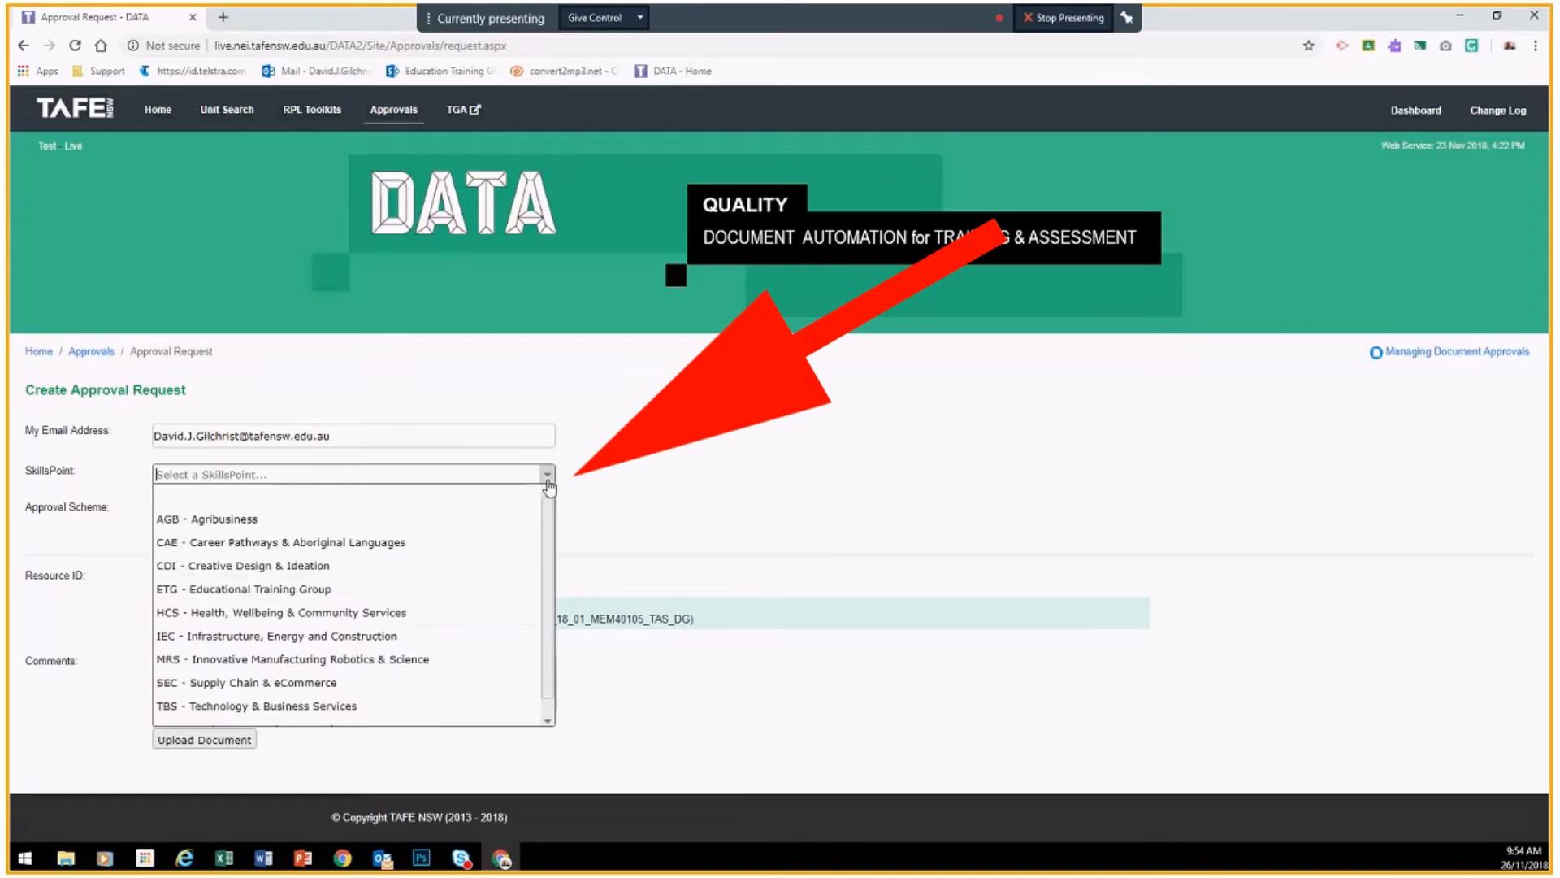
click(226, 592)
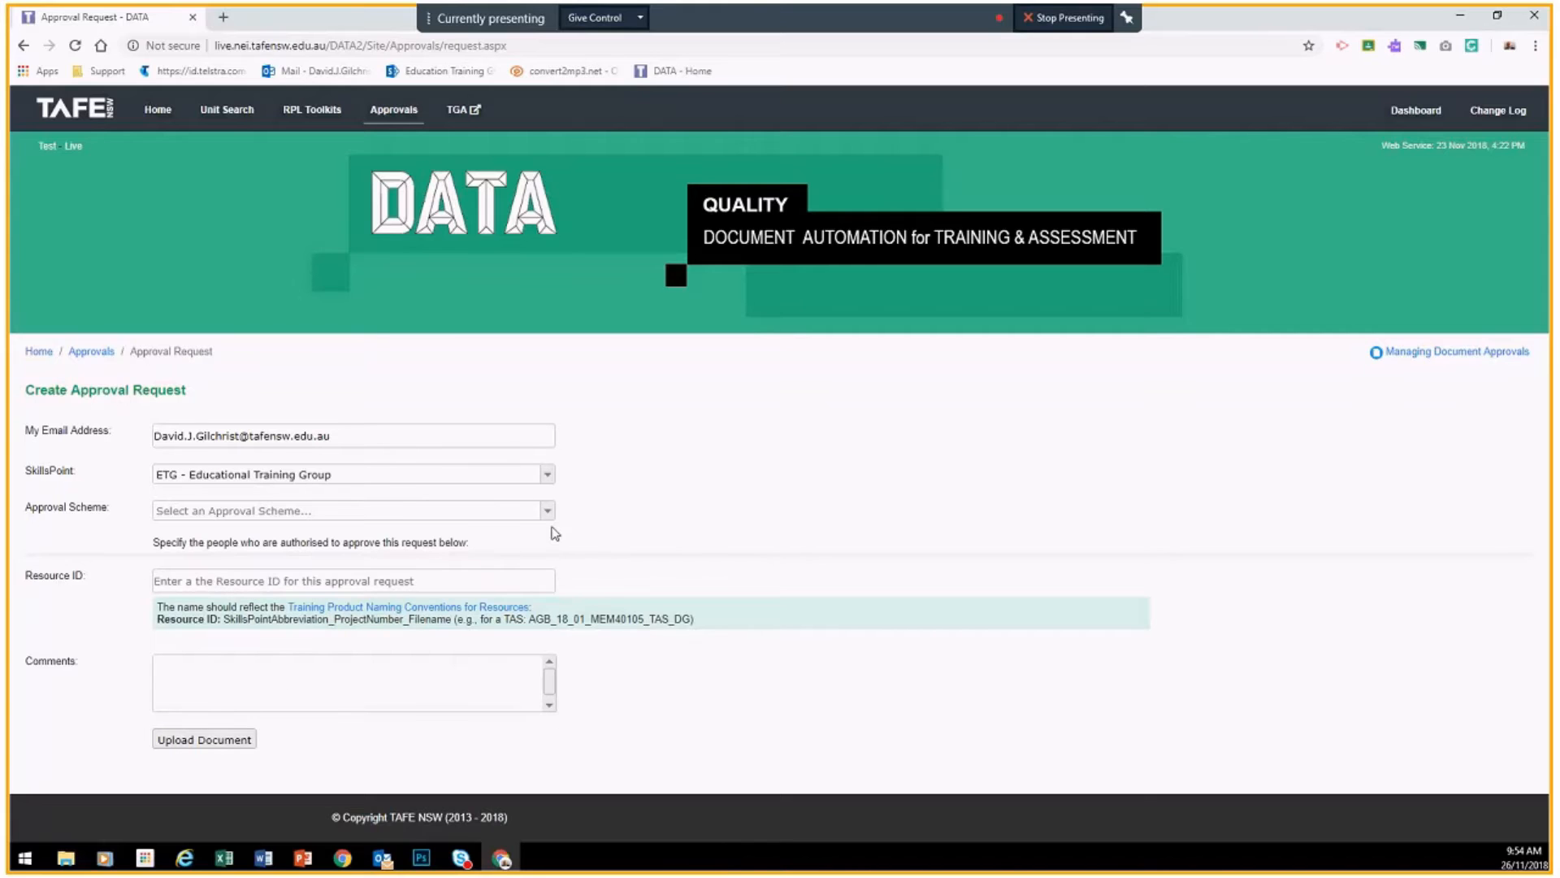
click(547, 512)
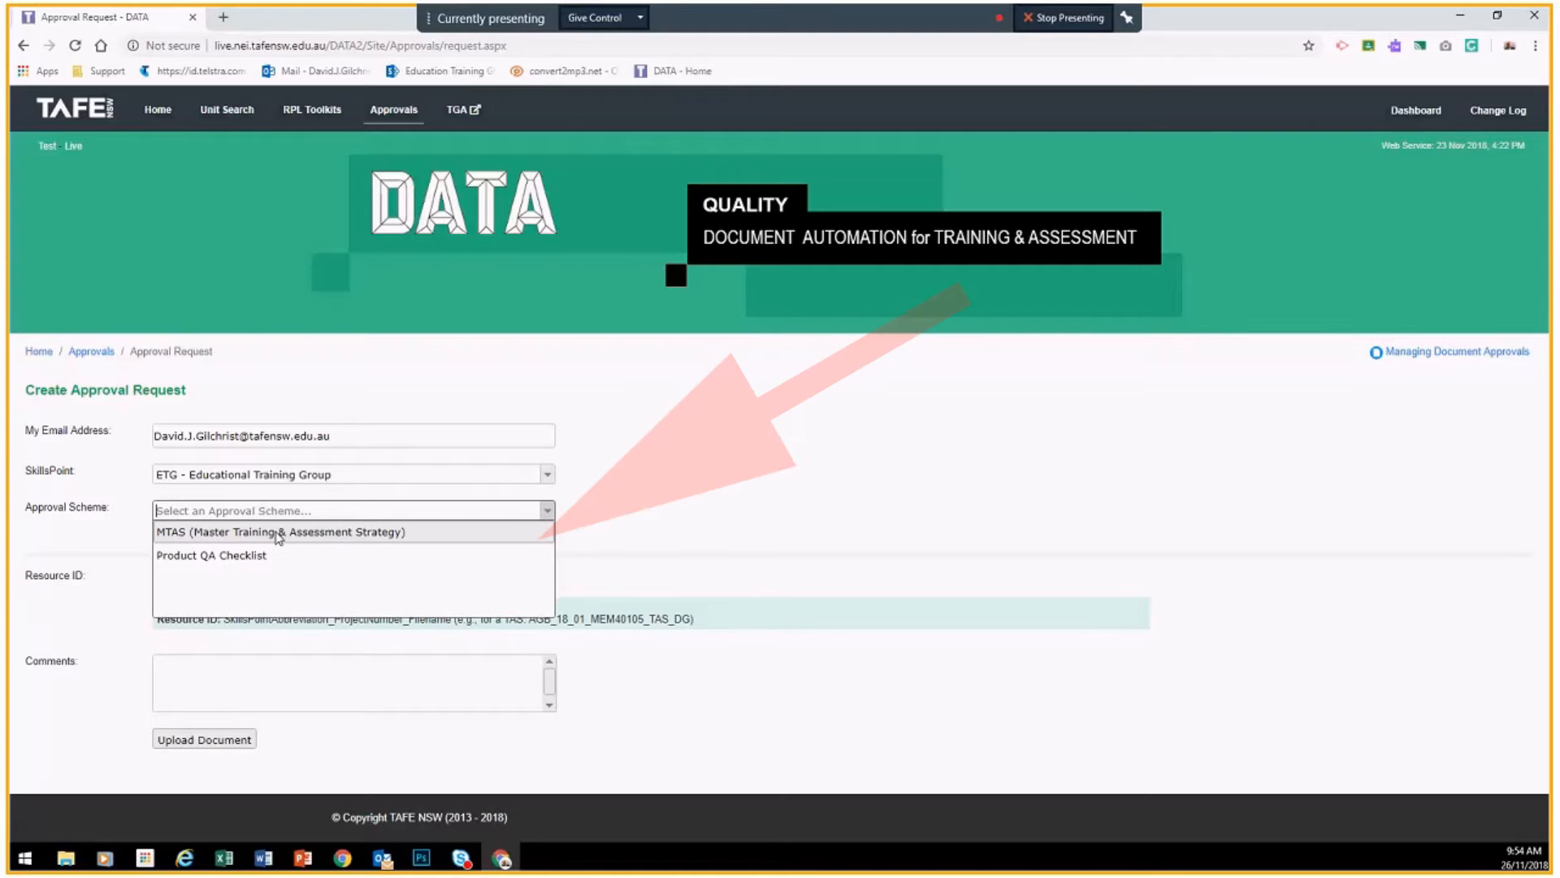
click(264, 533)
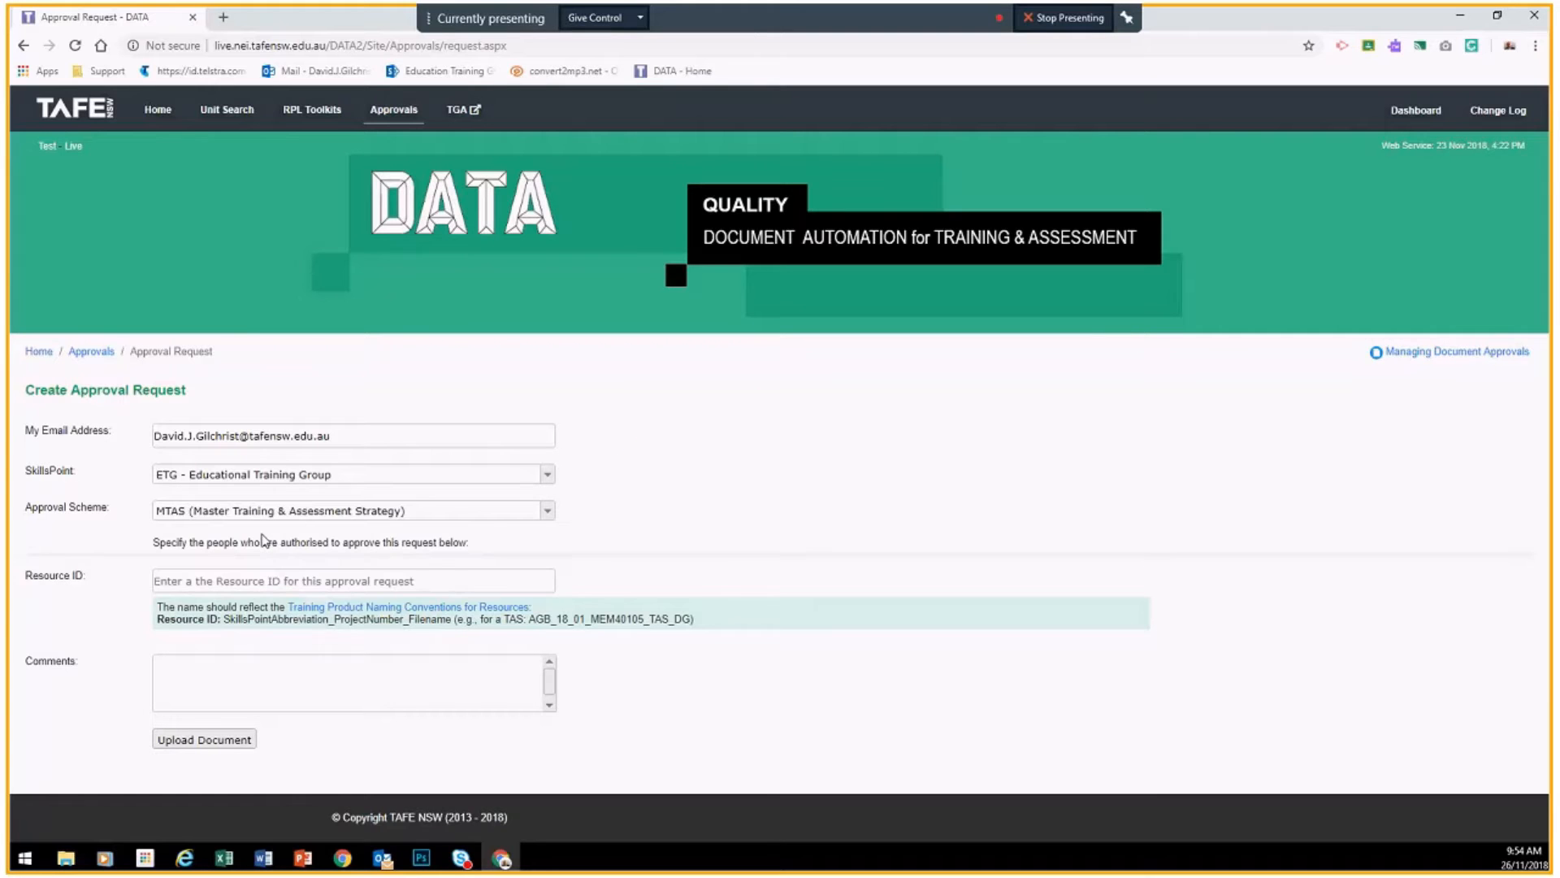
Step: Assign the Product Manager approver by searching the staff member's name
click(192, 581)
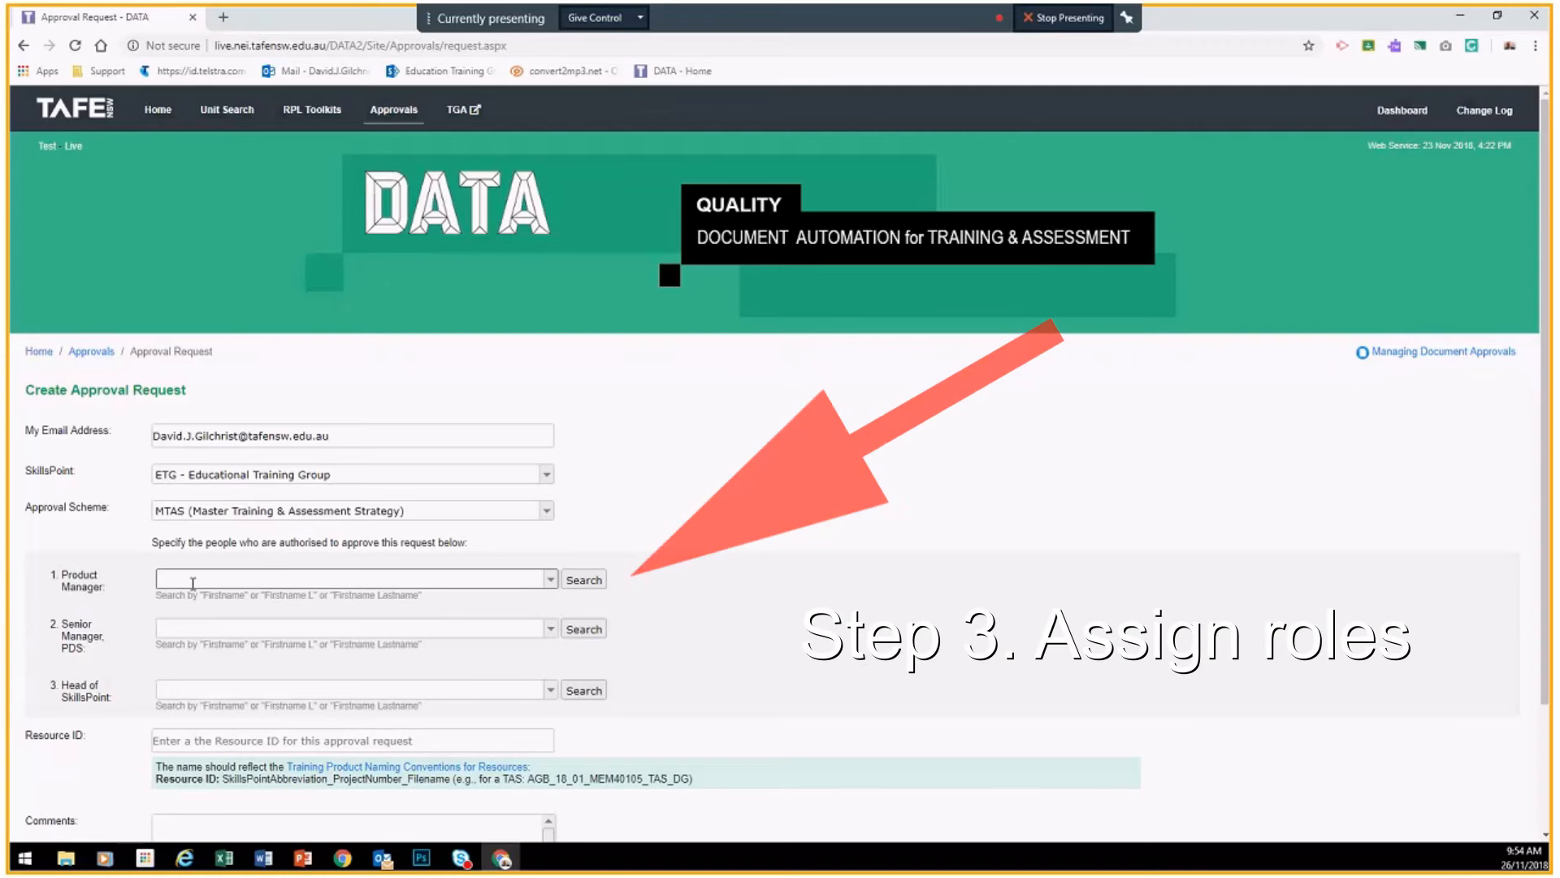
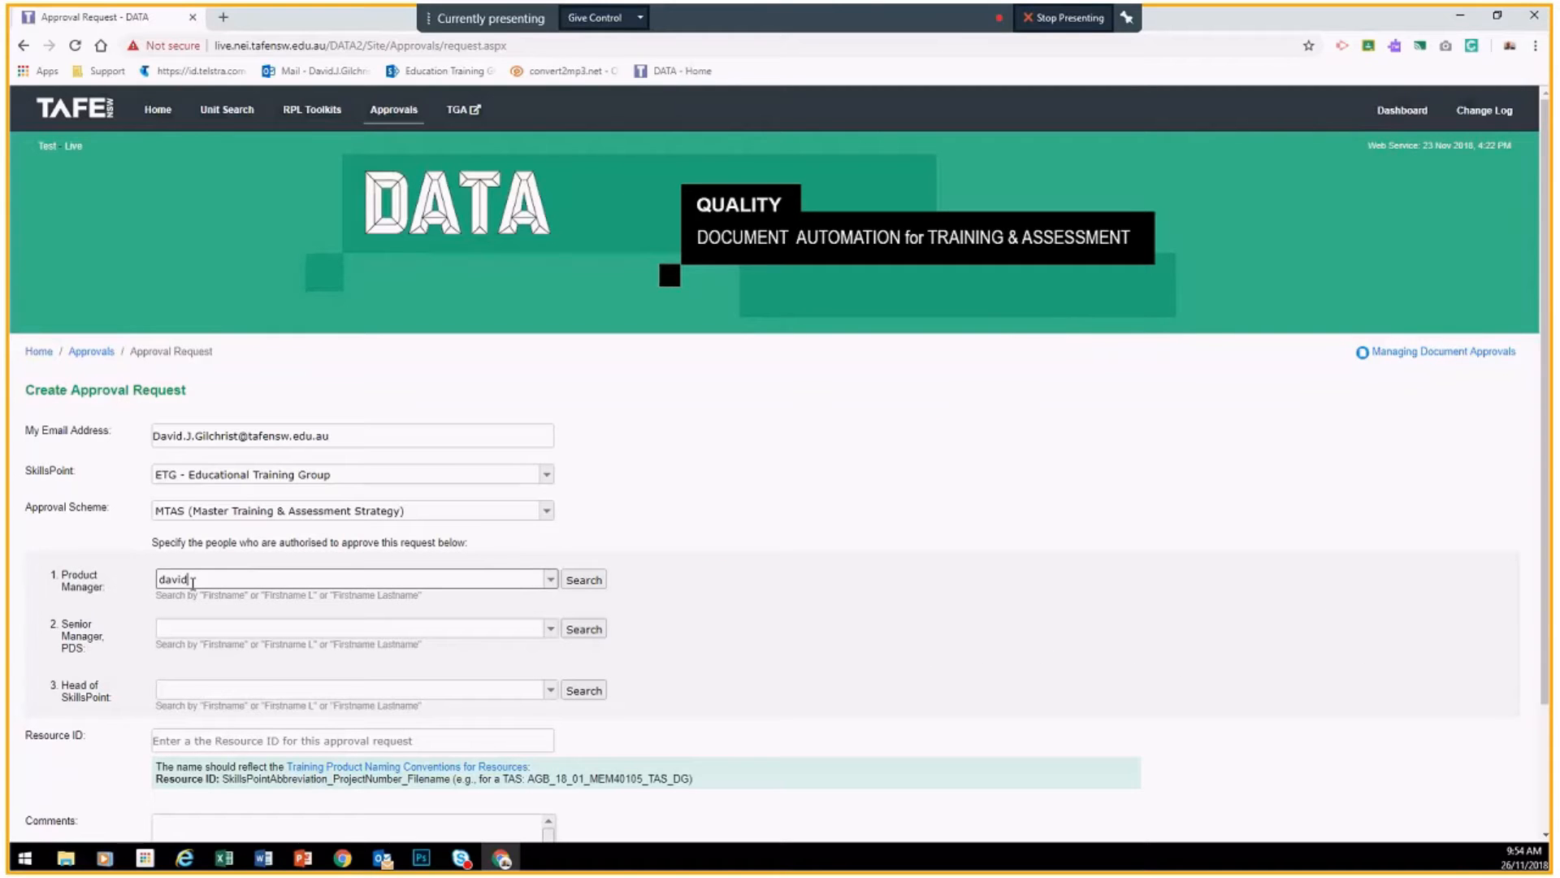
click(577, 582)
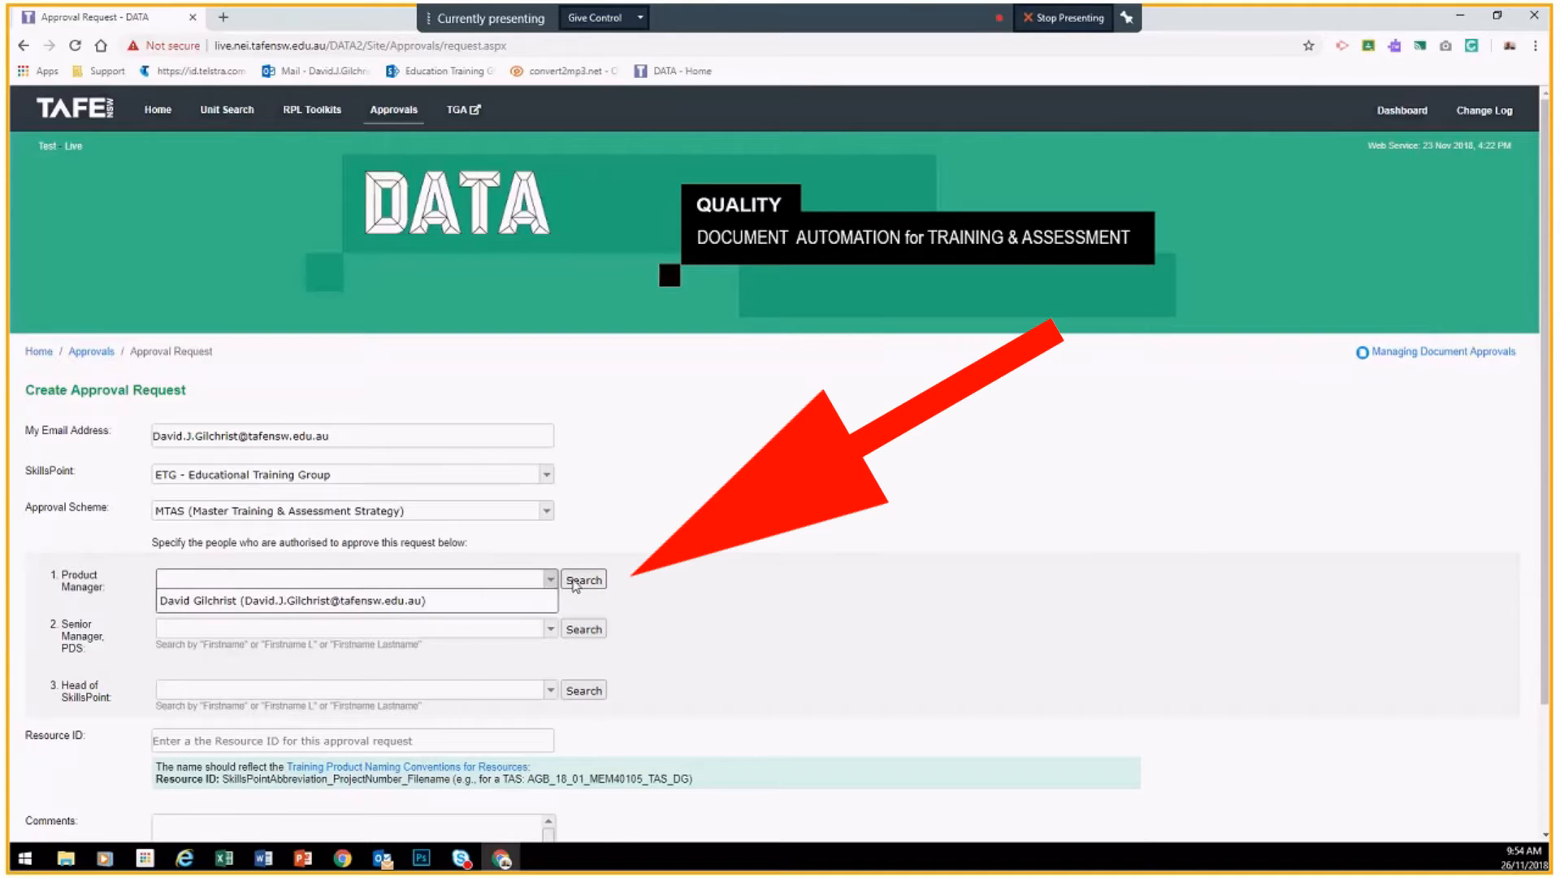
click(406, 602)
Step: Assign the Senior Manager, PDS approver by searching the staff member's name
click(273, 632)
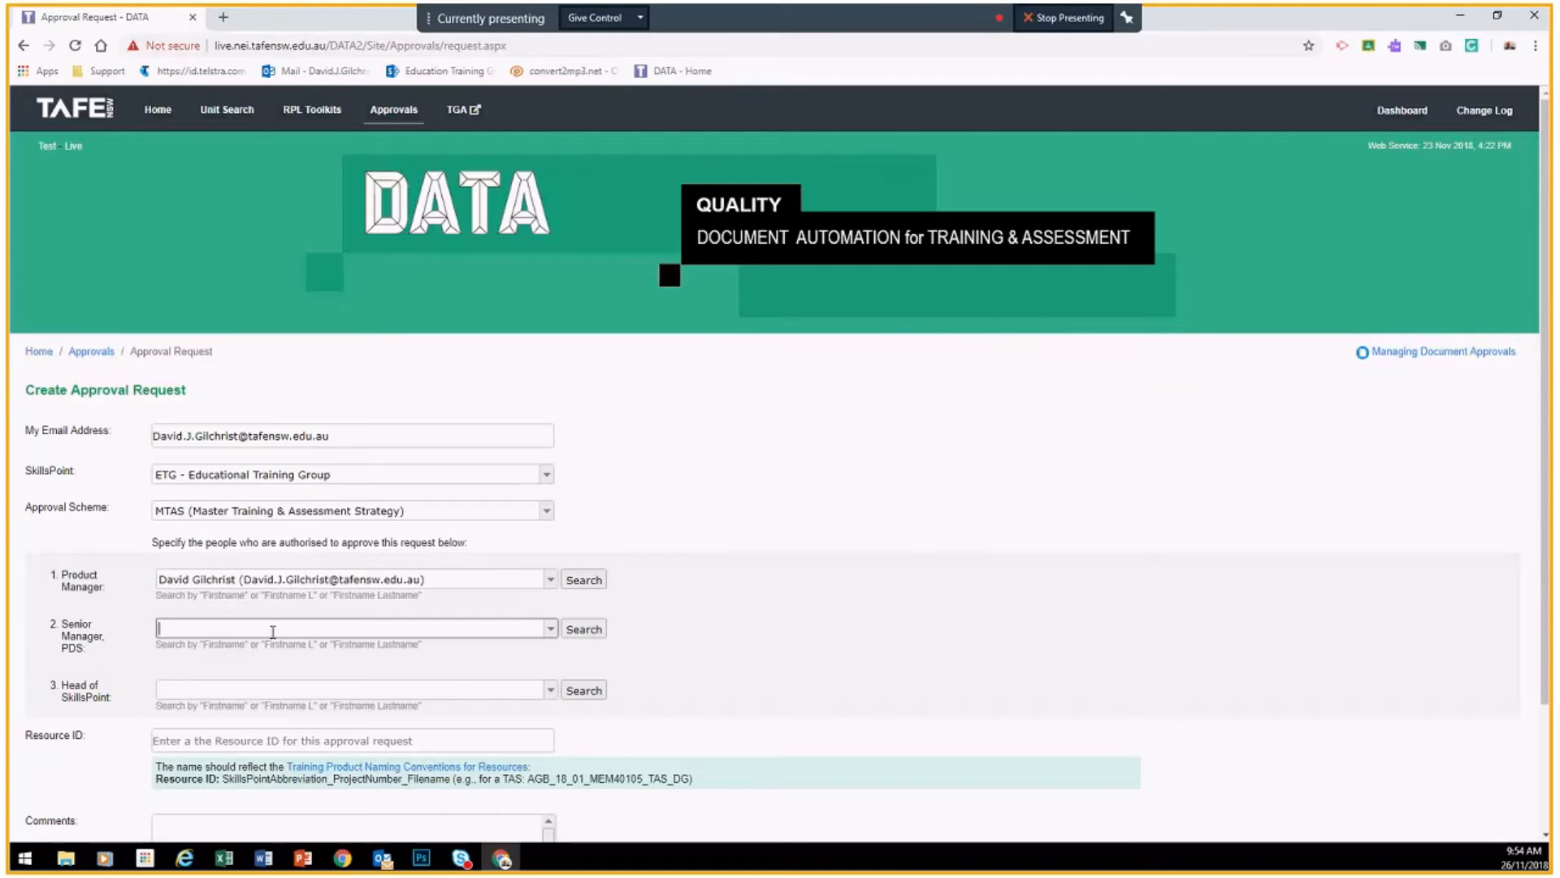
click(591, 629)
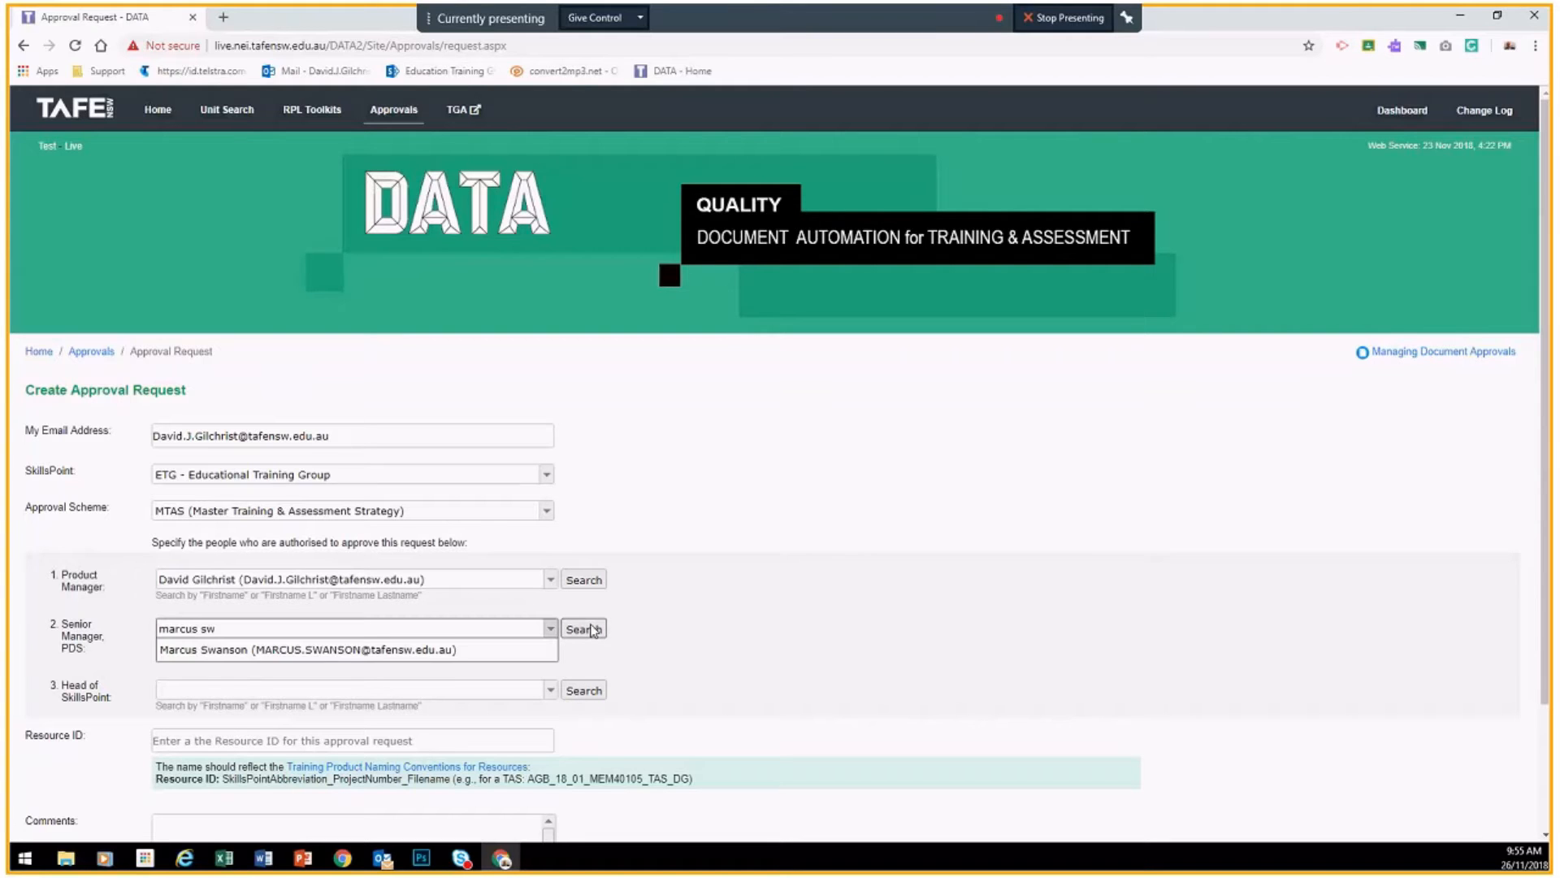
click(242, 650)
Step: Assign the Head of SkillsPoint approver by searching the staff member's name
click(201, 689)
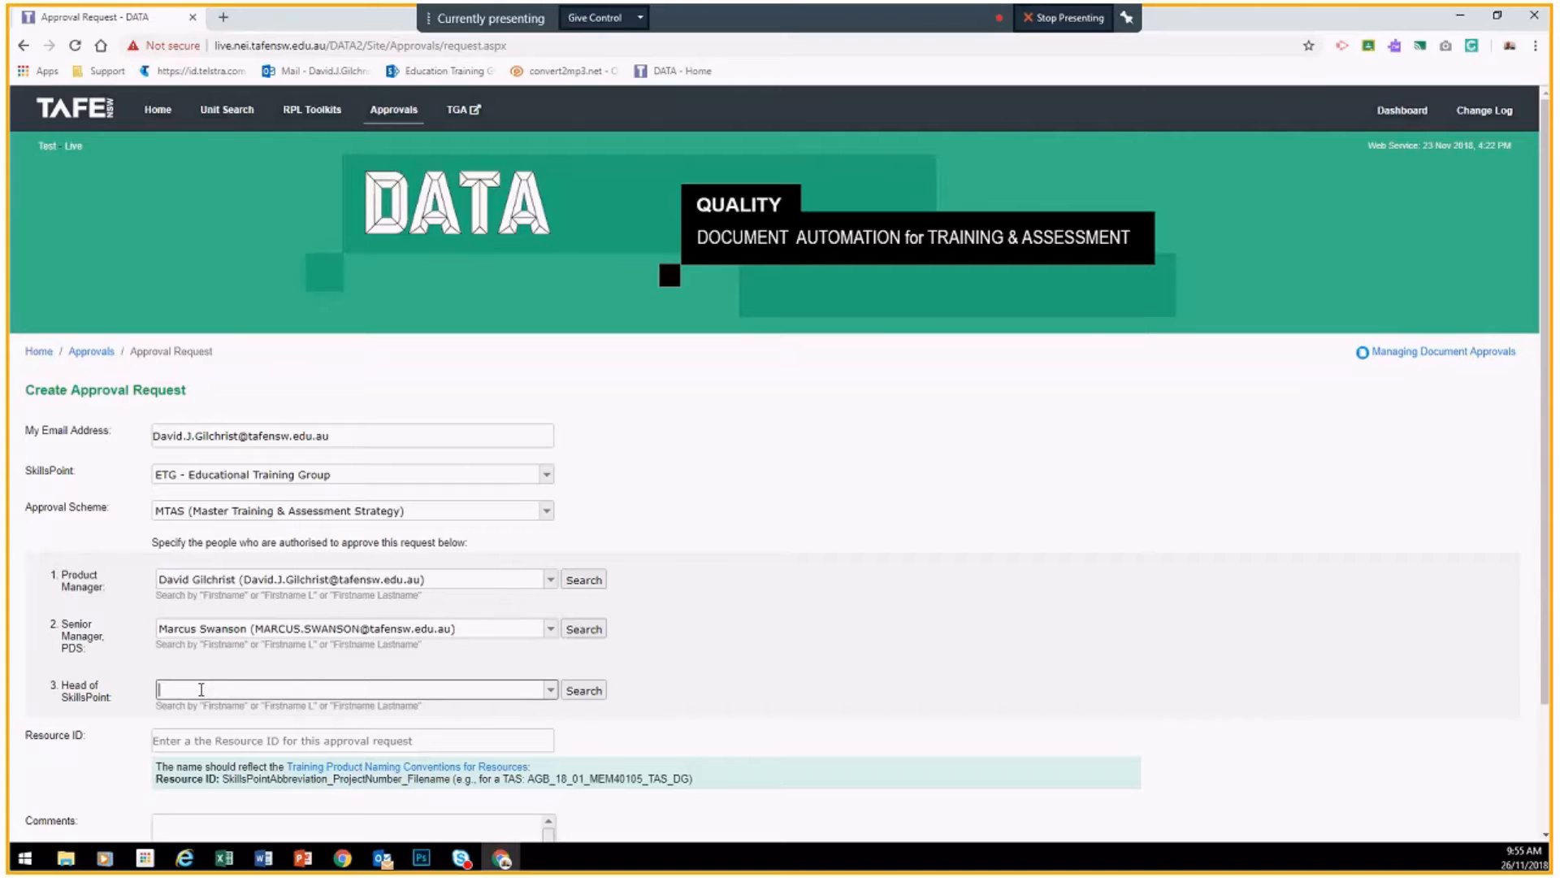
click(587, 697)
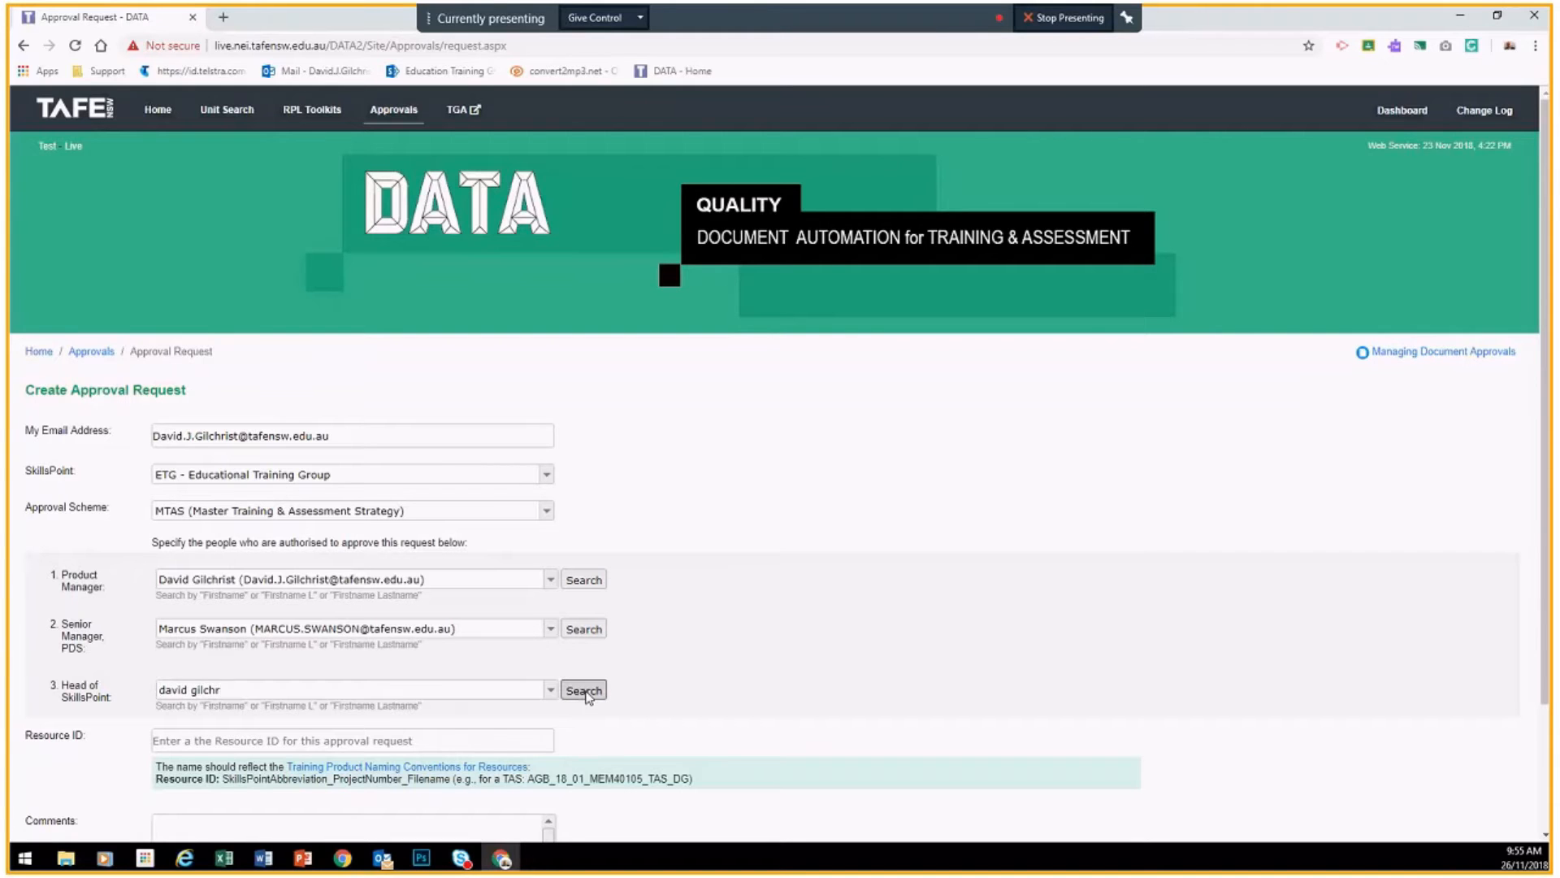
click(355, 713)
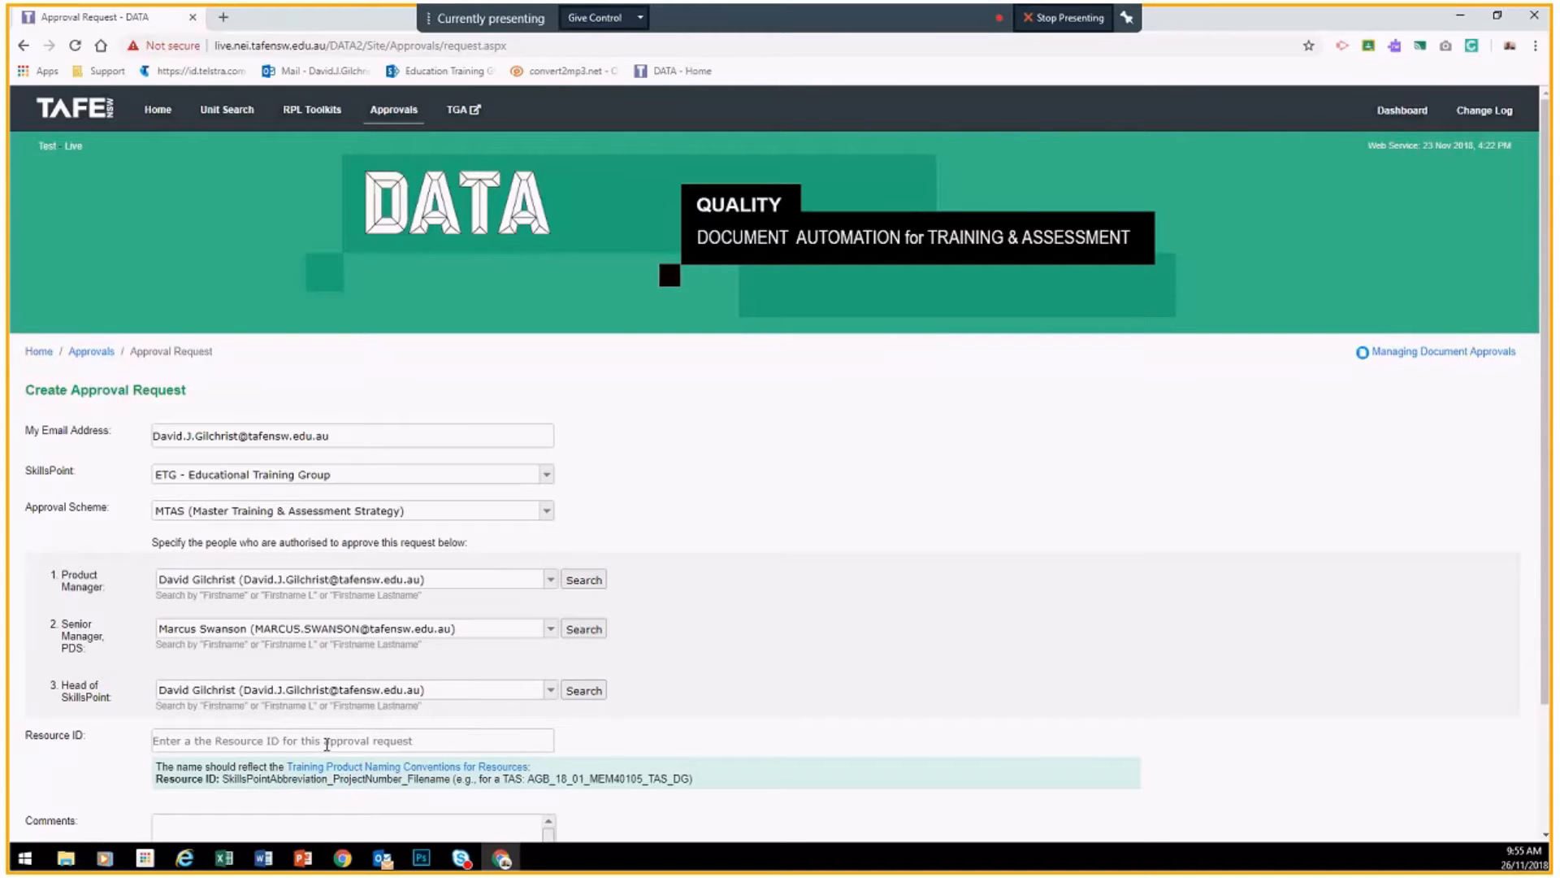
Step: Paste Resource ID ETG_18_01_SAM513105_TAS_RT and add the comment 'Demonstration MTAS 20181126'
scroll(288, 685, down, 2)
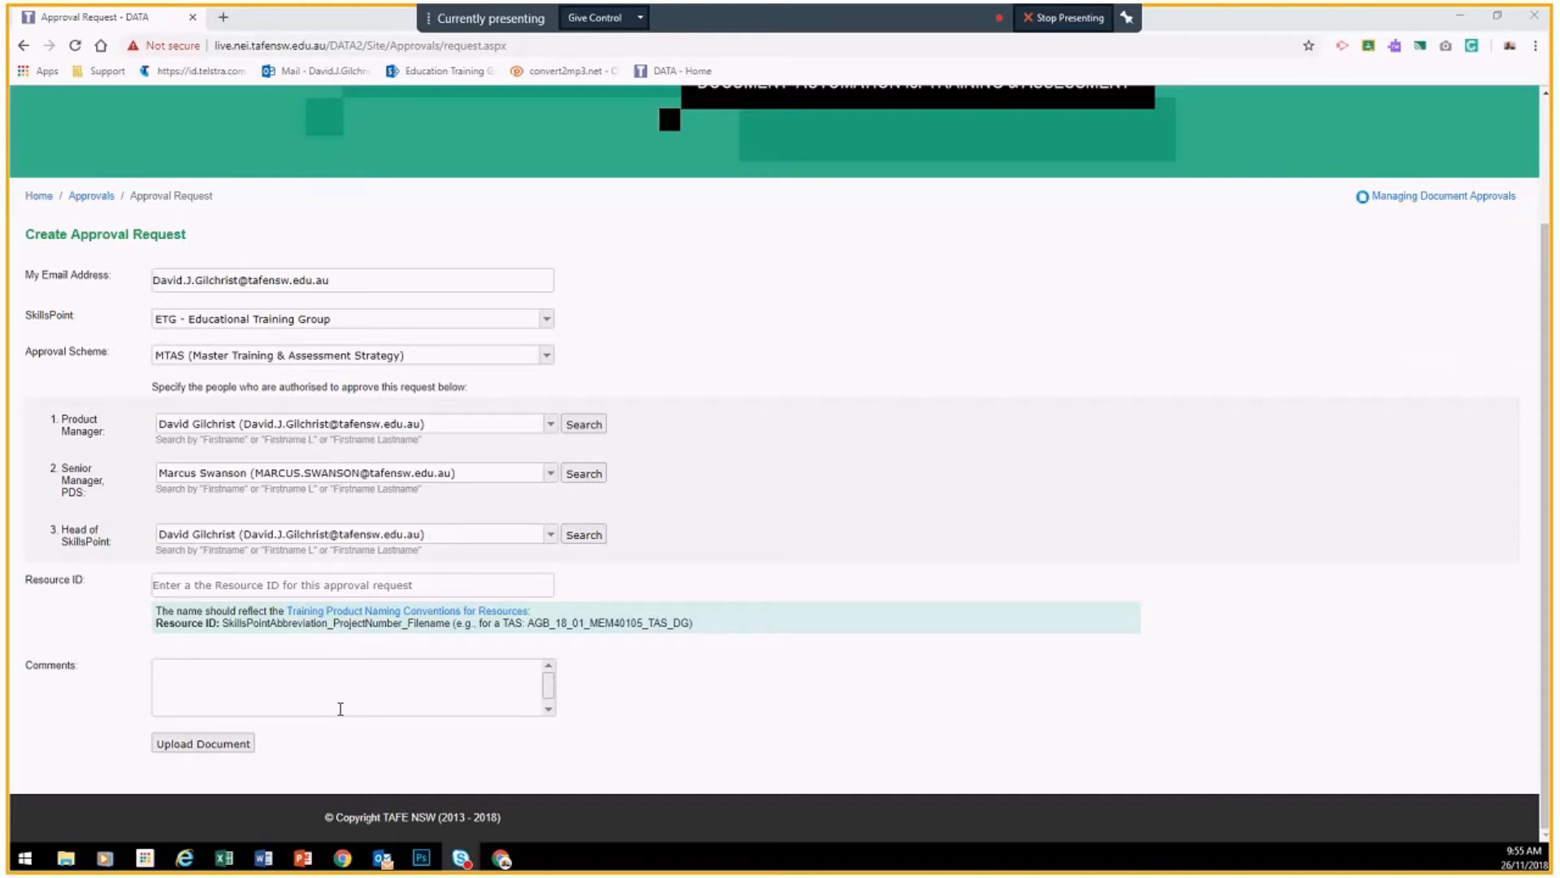
click(203, 585)
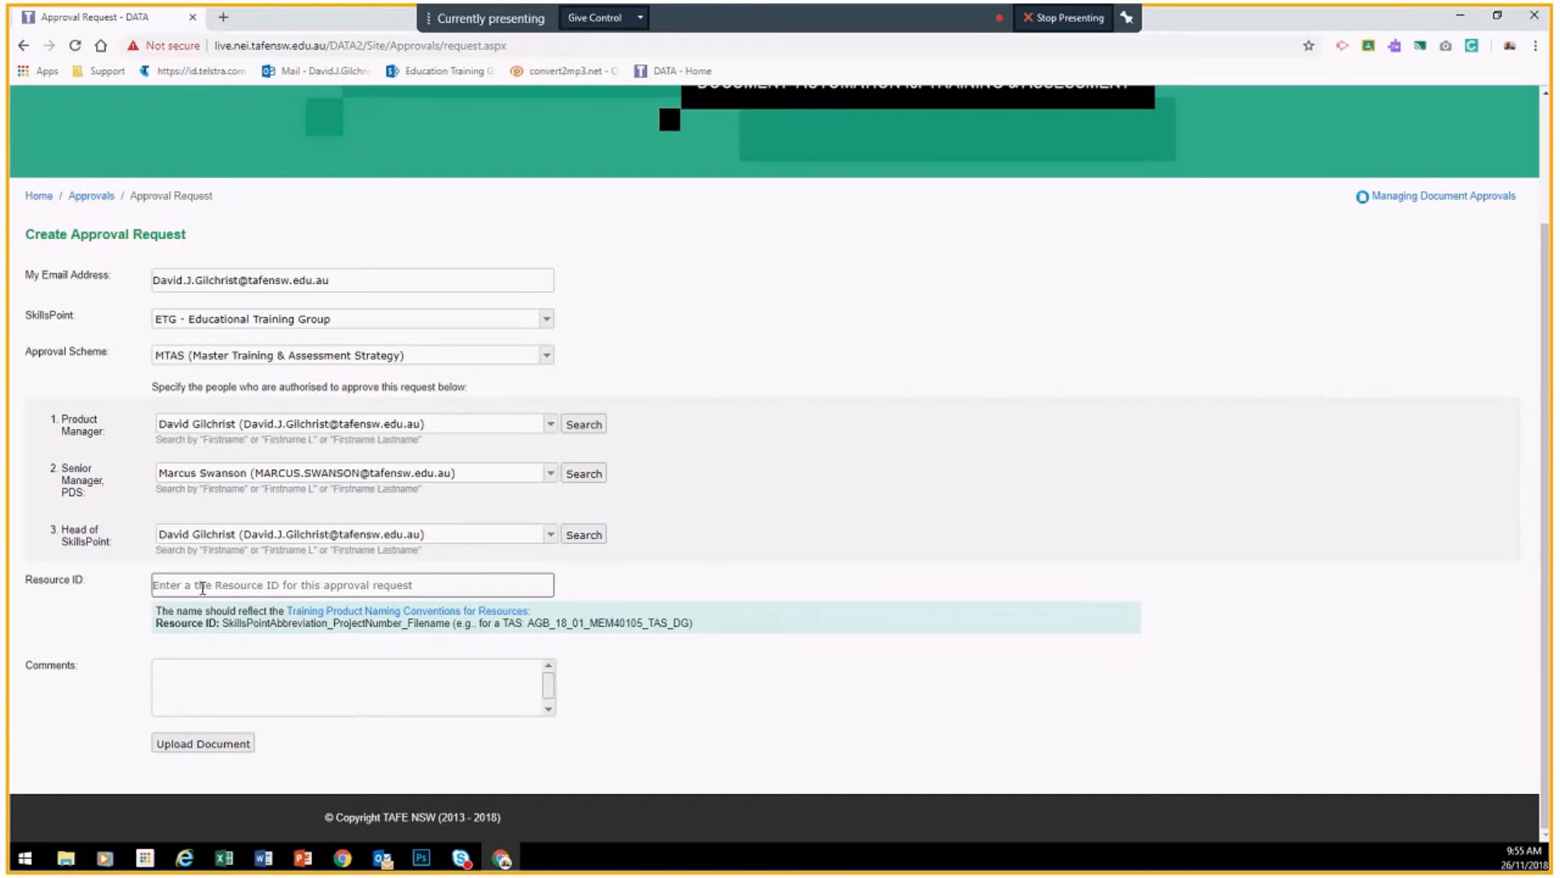
text(ETG_18_01_SAM513105_TAS_RT)
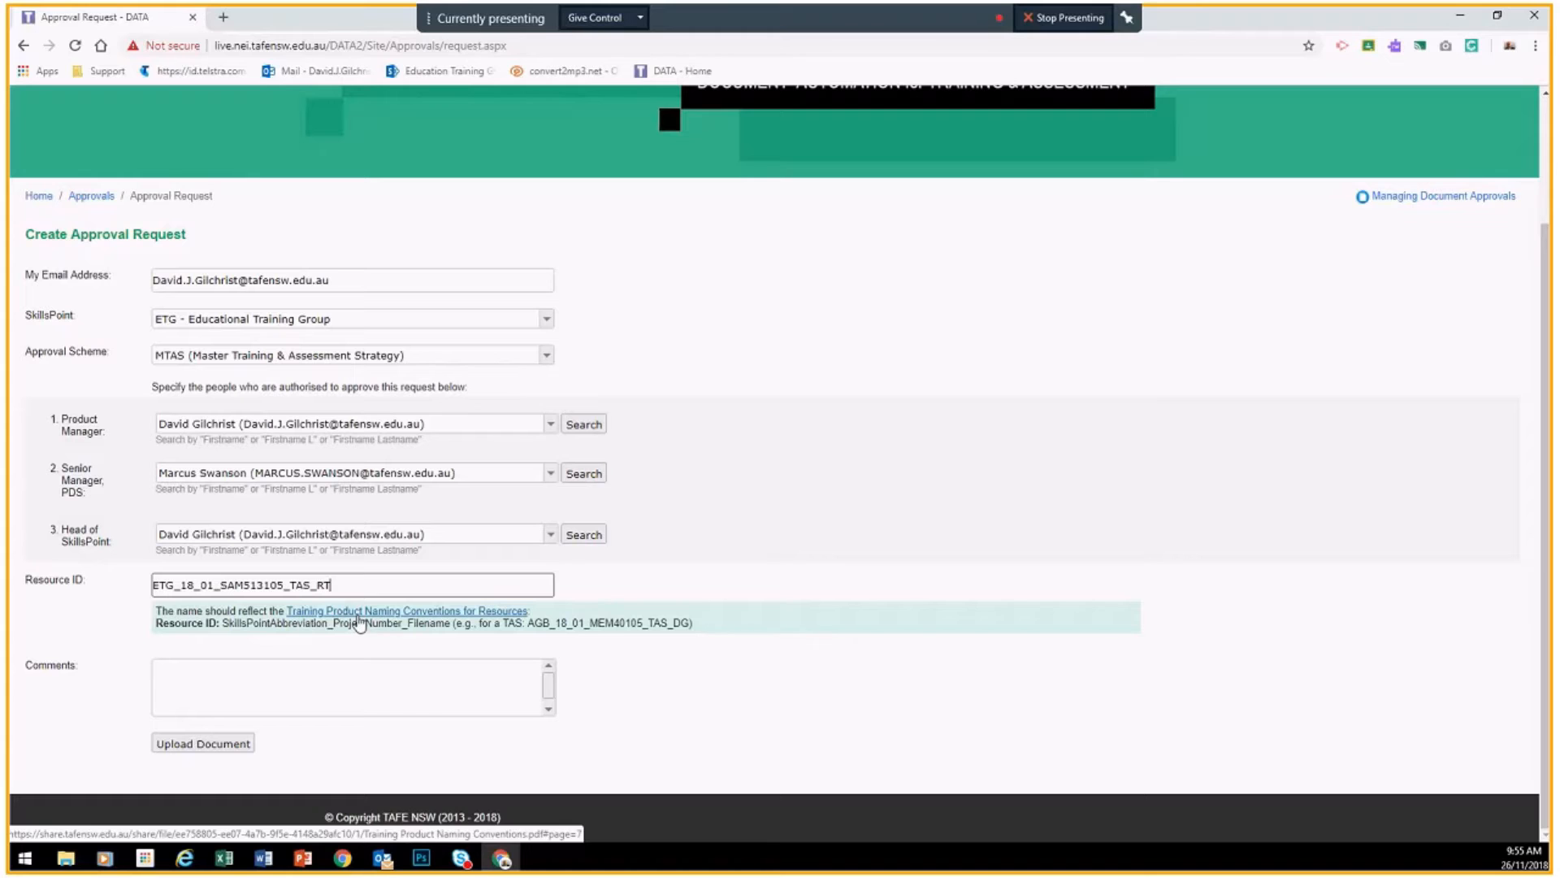
click(120, 659)
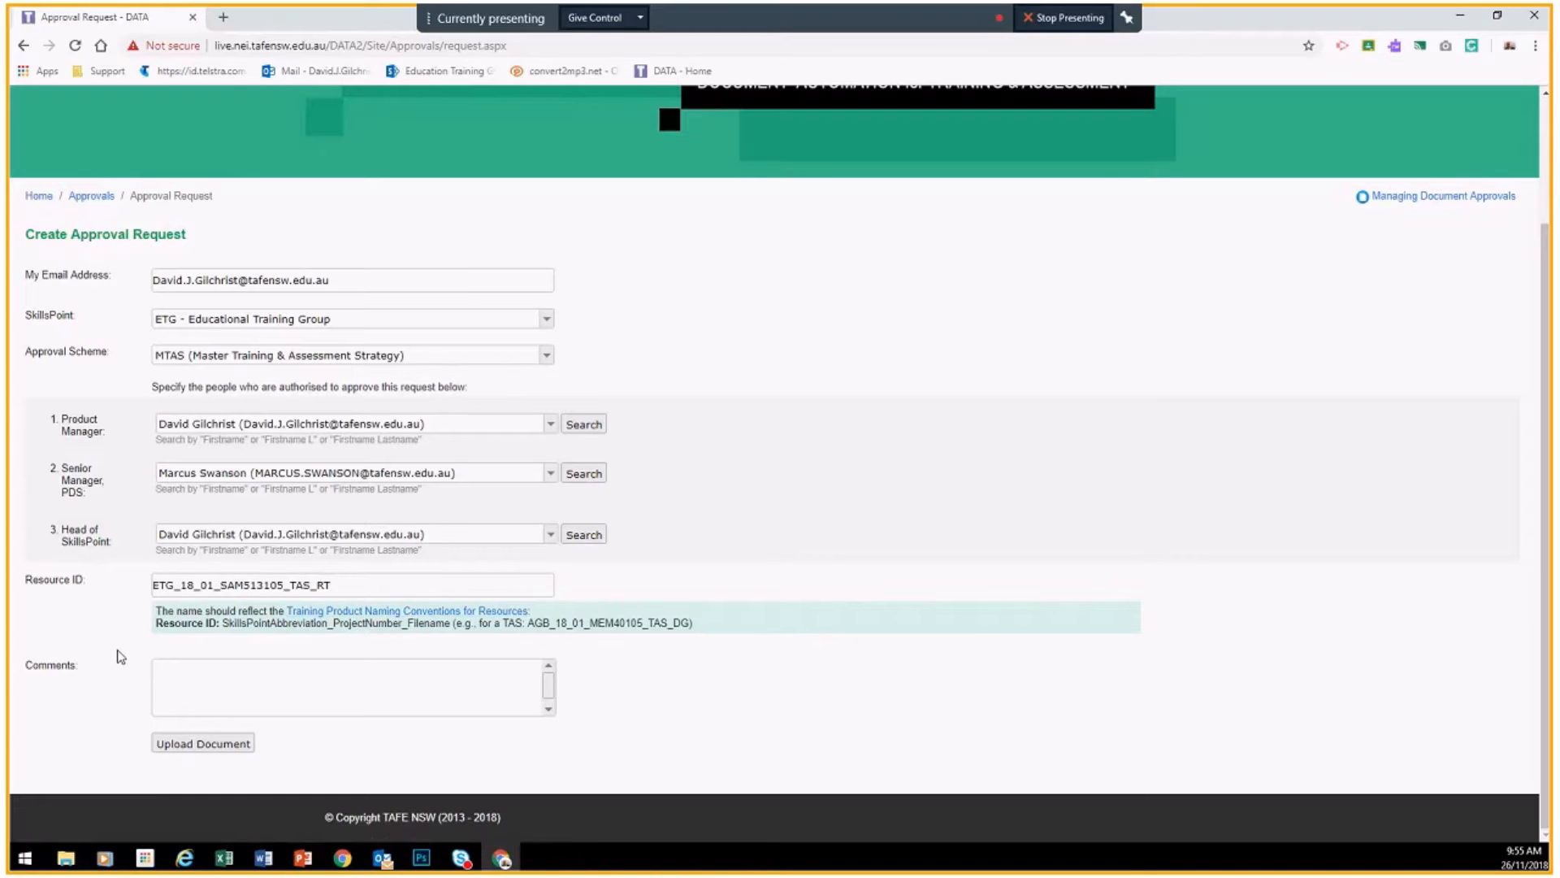
click(194, 666)
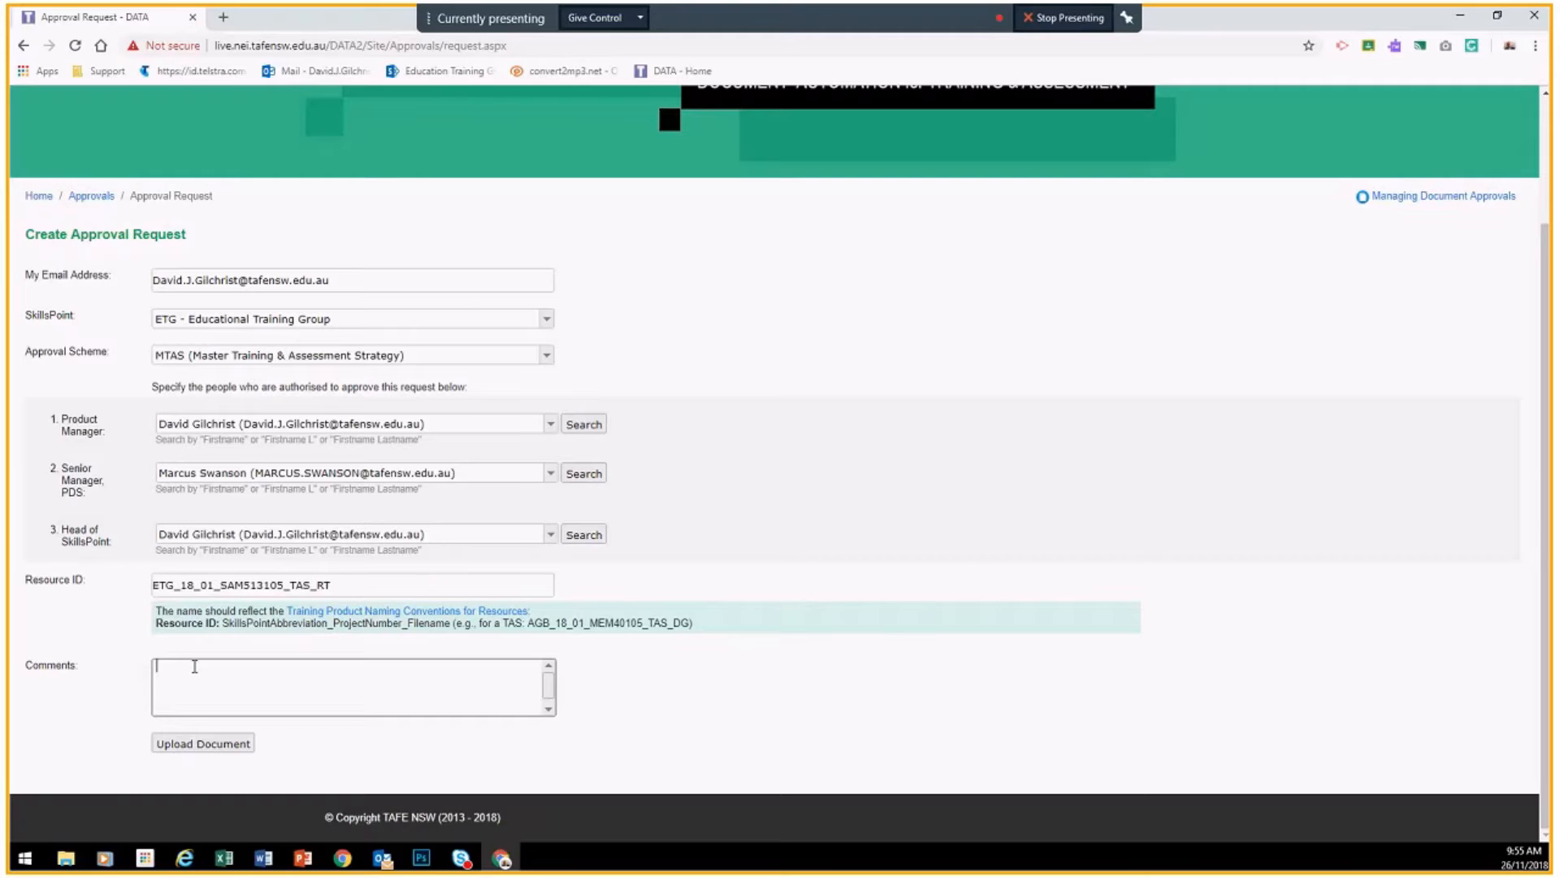
text(Demonstration MTAS 20181126)
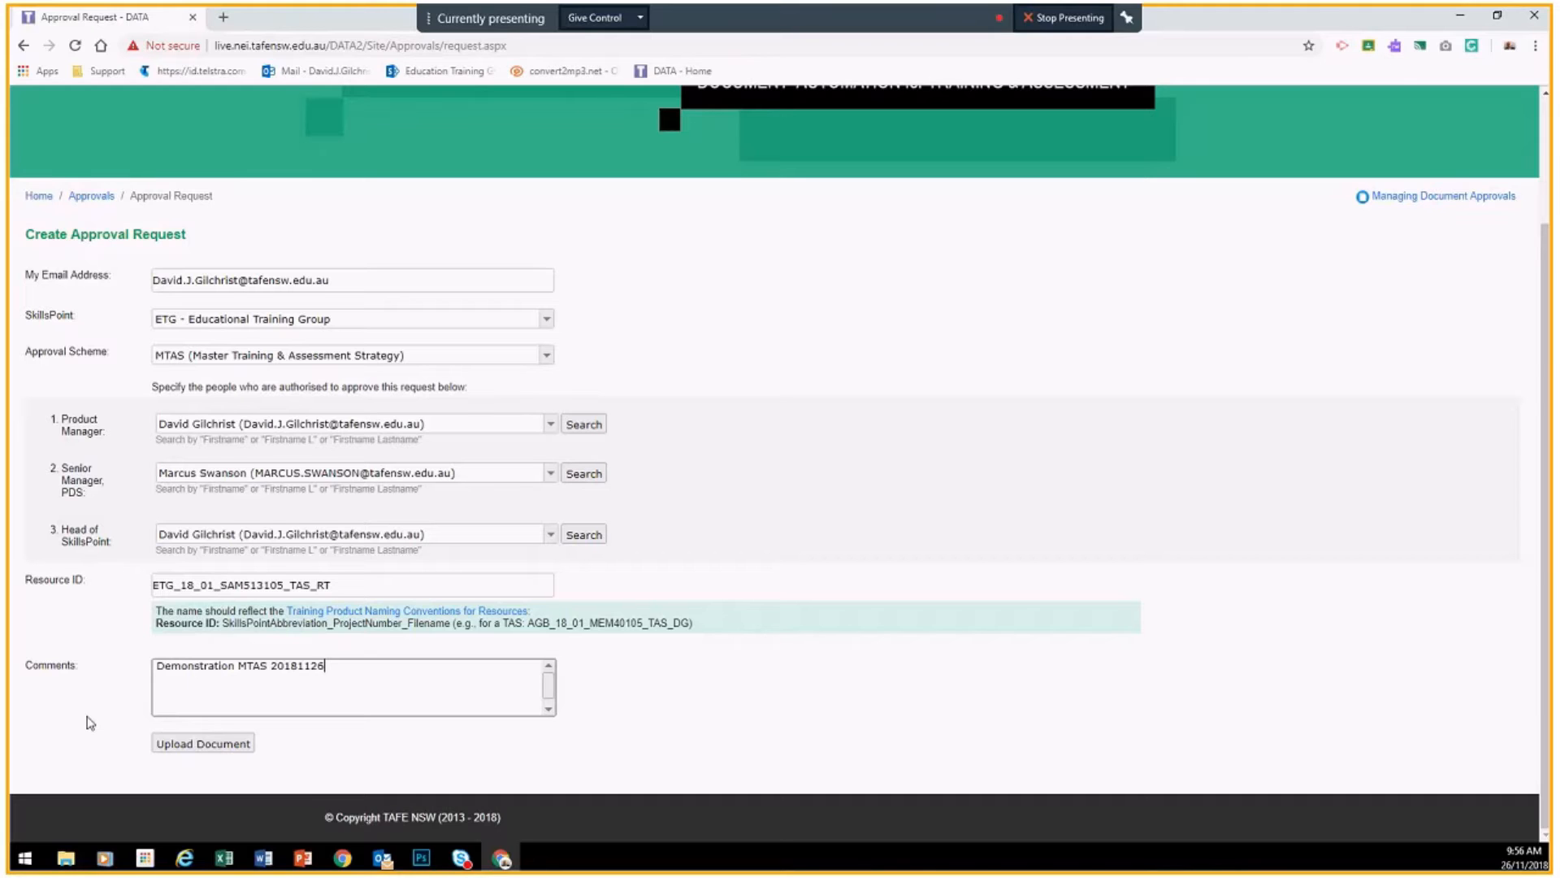
Step: Upload ETG_18_01_SAM513105_TAS_RT.docx as the document for review
click(207, 745)
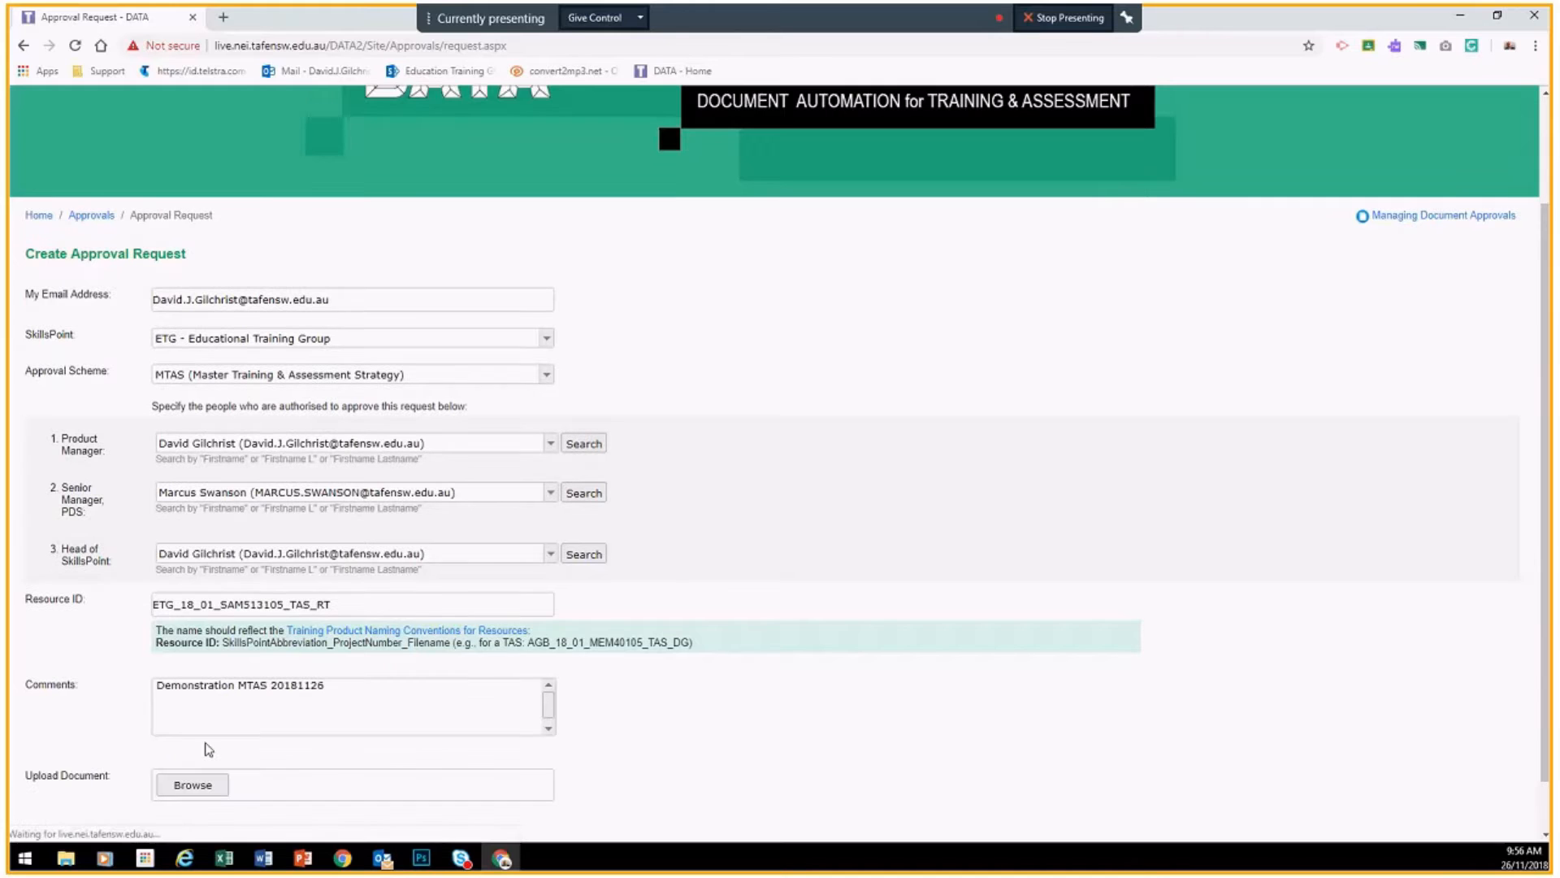
click(190, 787)
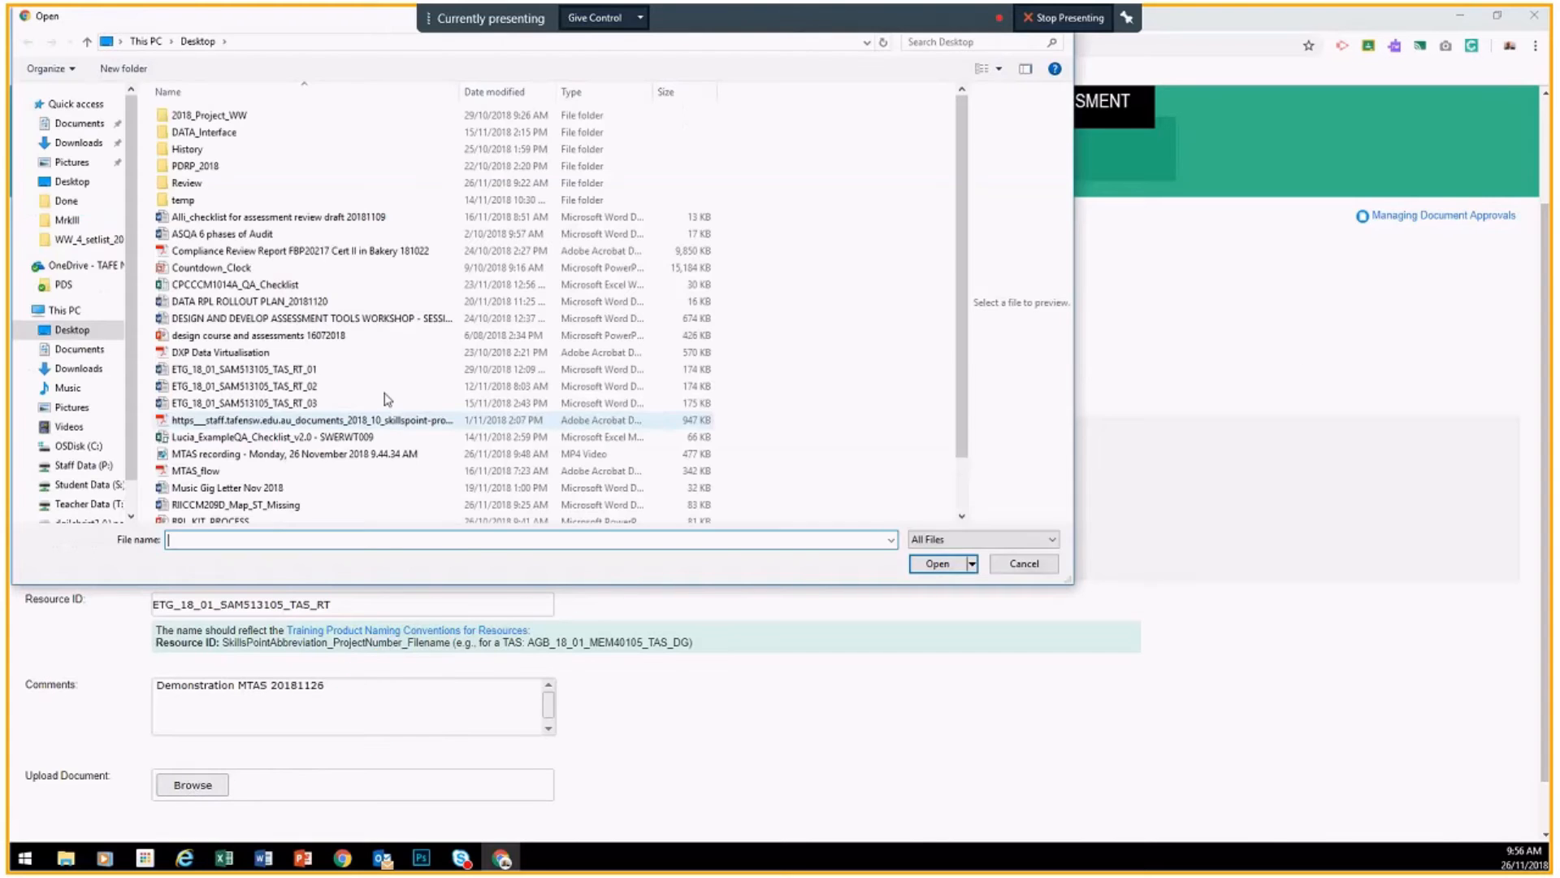
drag(345, 23, 382, 69)
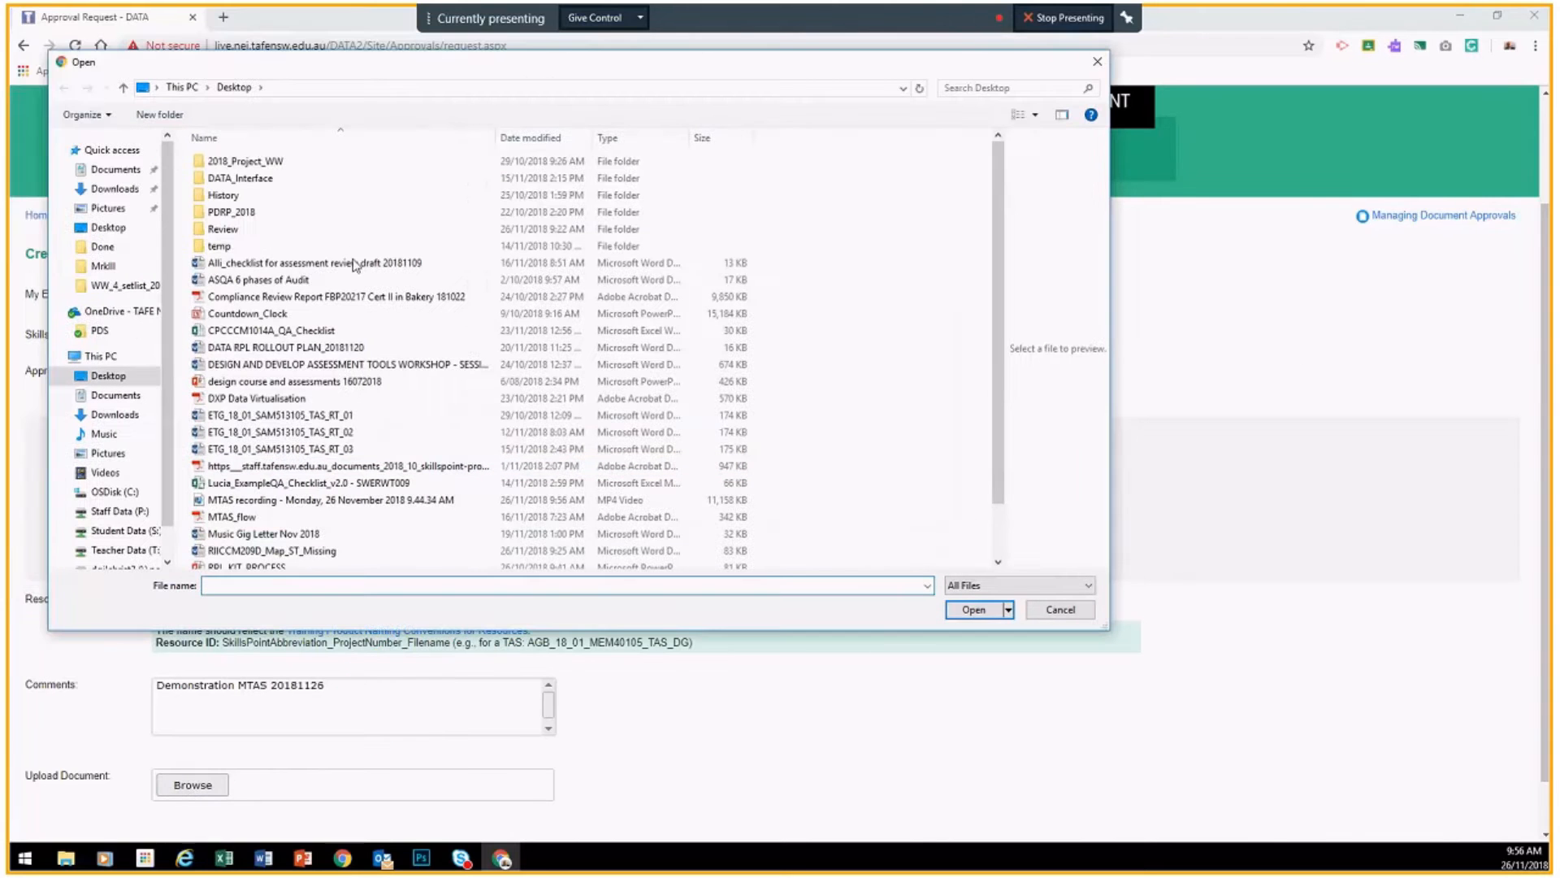
double_click(310, 416)
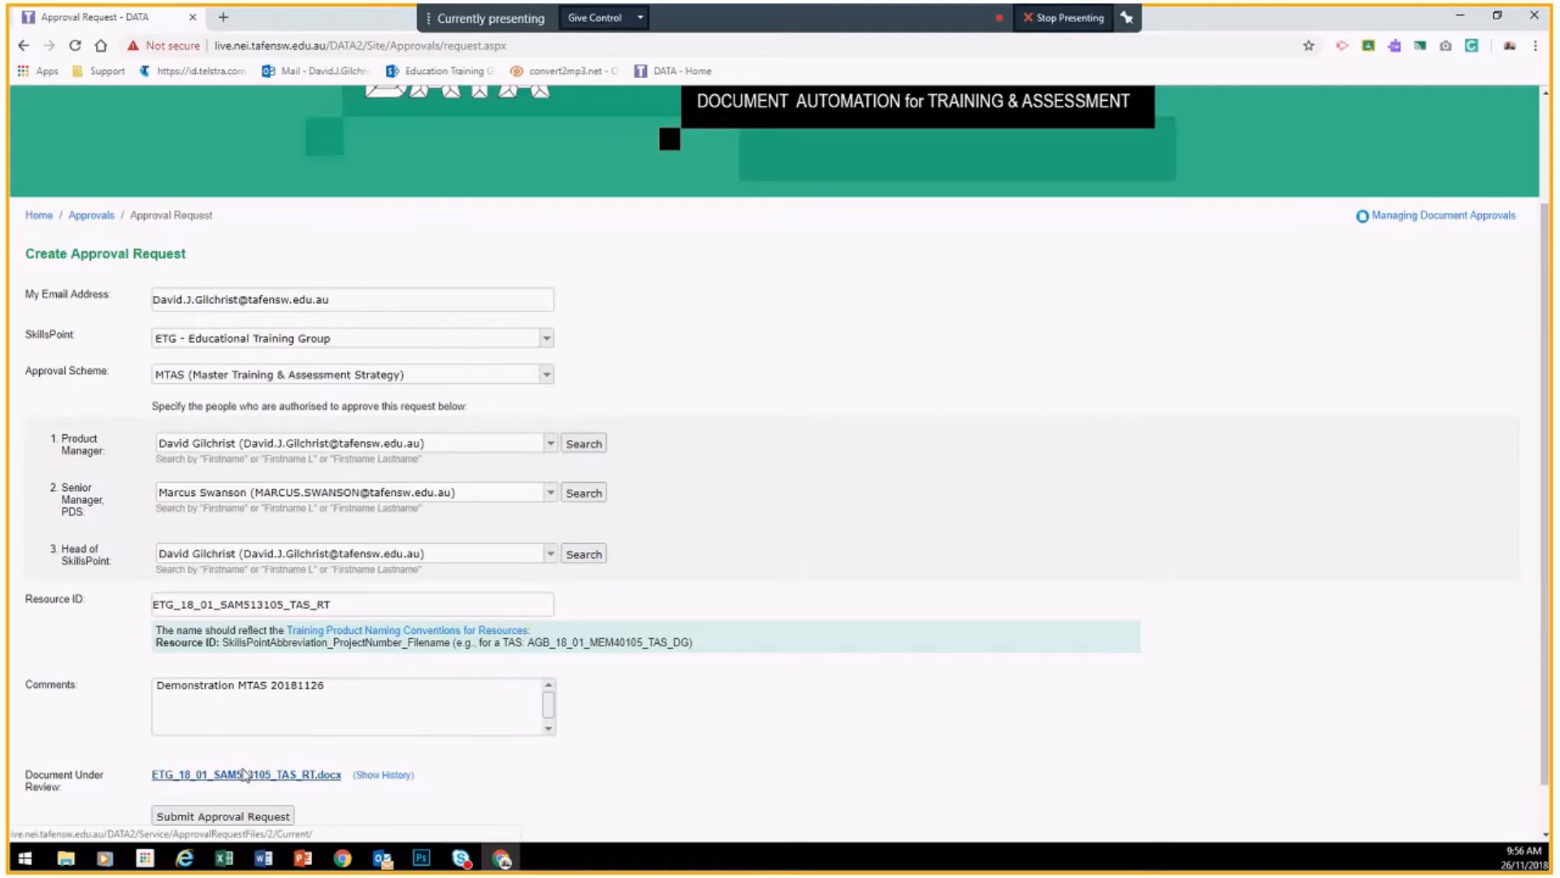
Step: Submit the MTAS approval request, acknowledge the confirmation, and switch to Outlook
click(203, 817)
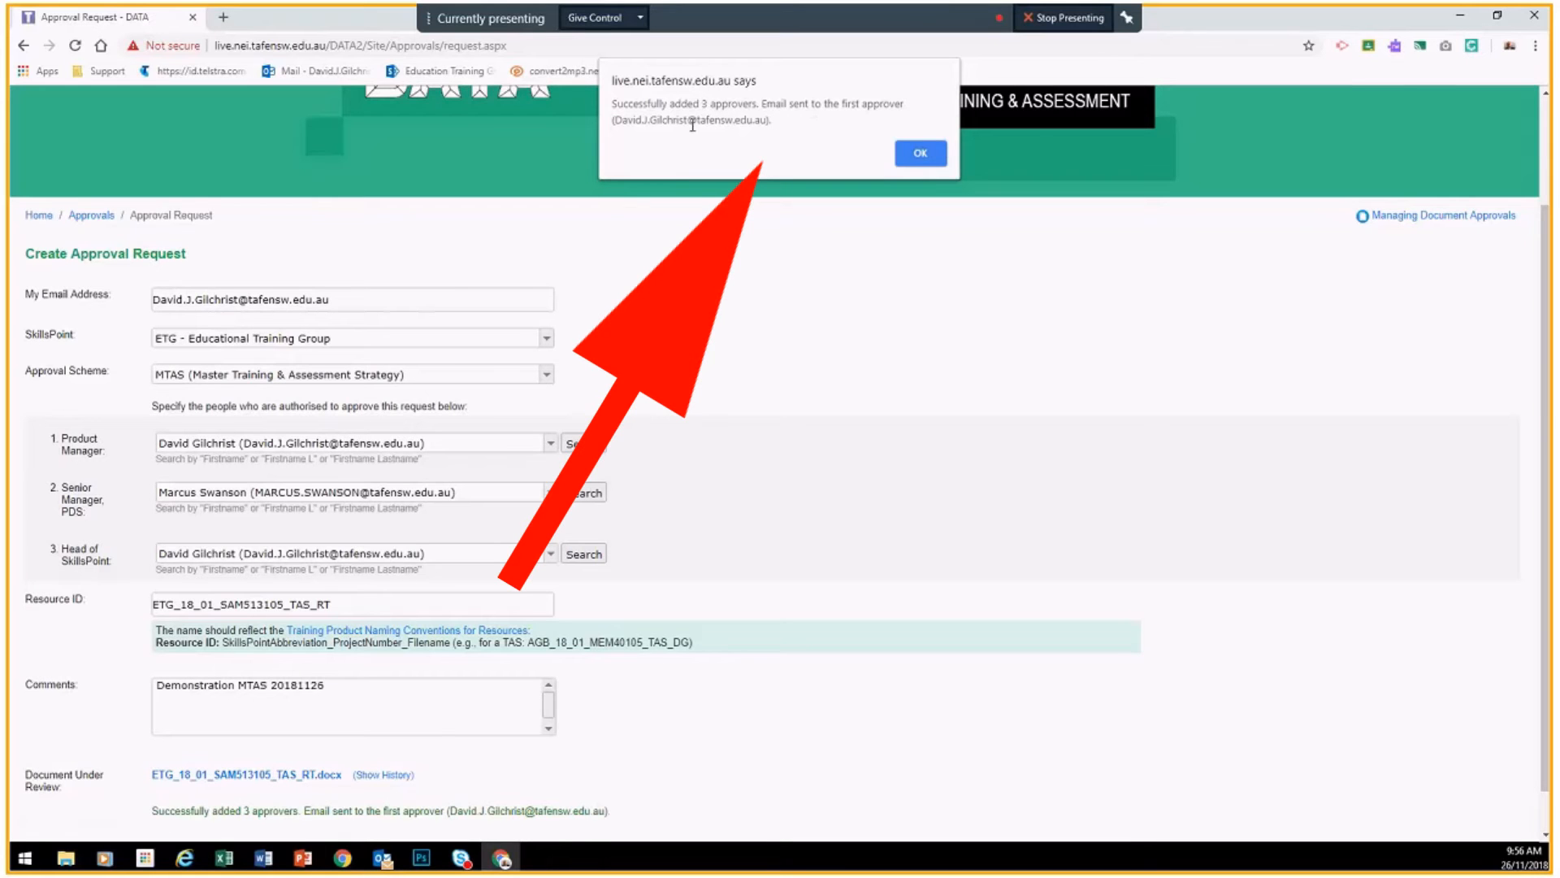
click(919, 155)
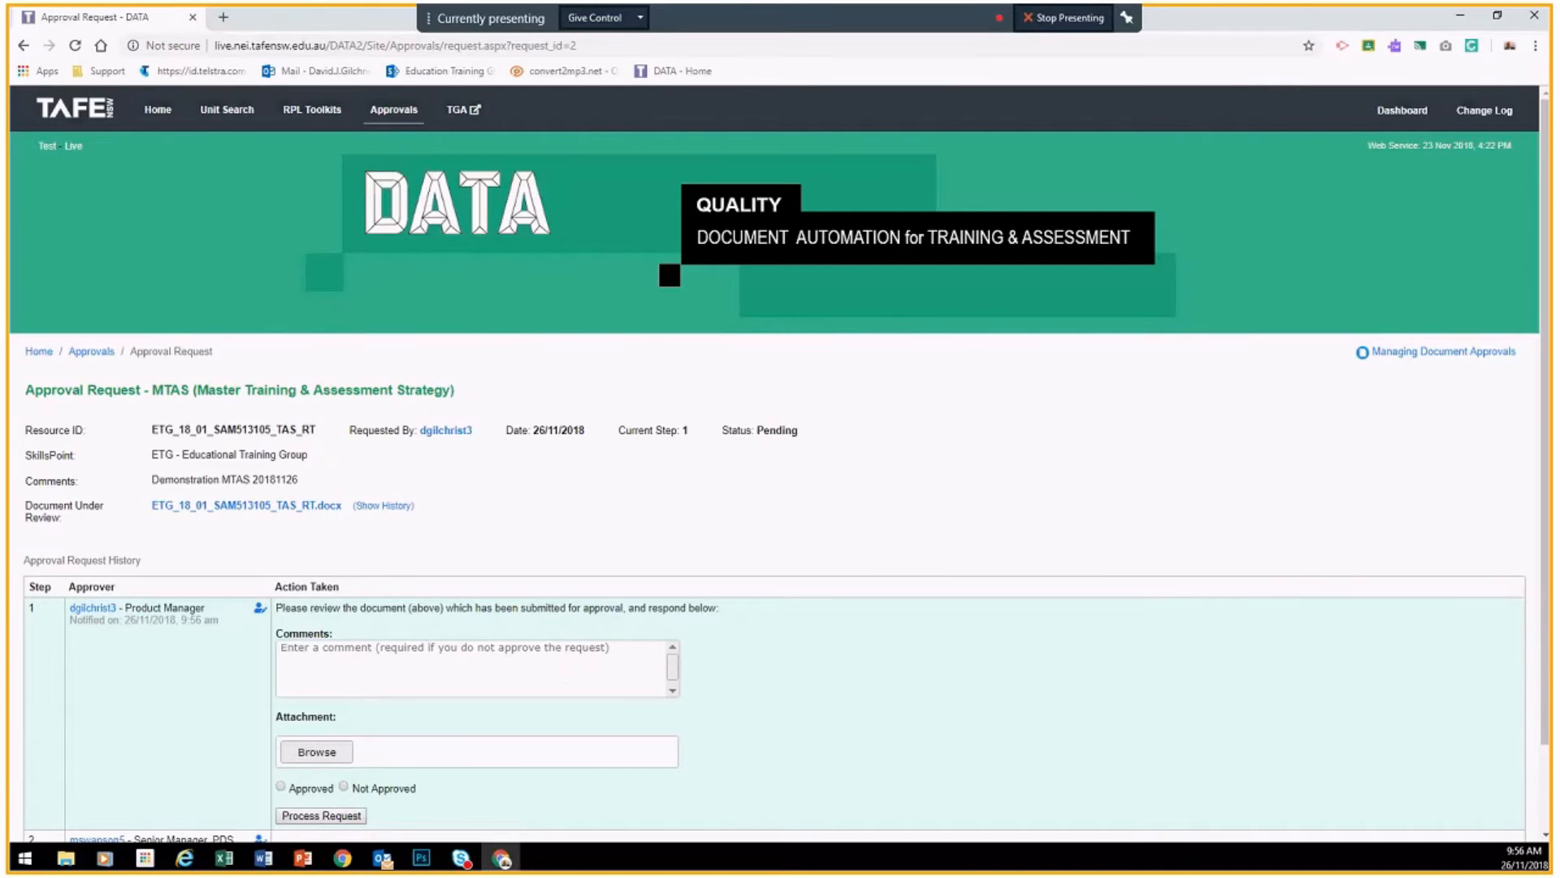
key(alt+Tab)
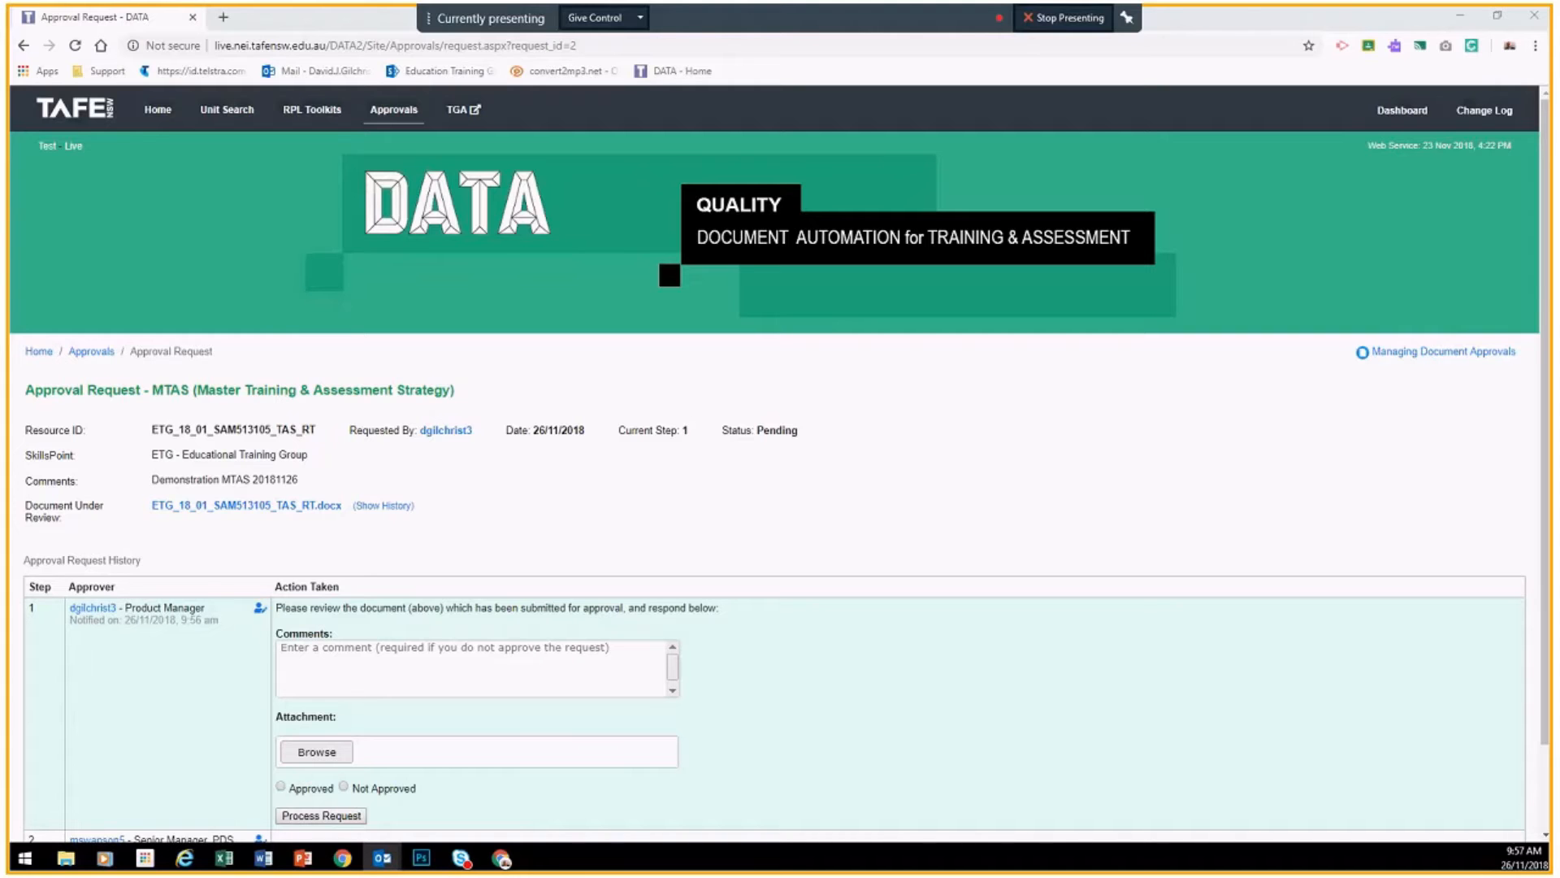
Step: Copy the 'review the submission' link from the Master TAS Initiated email
drag(0, 109, 461, 111)
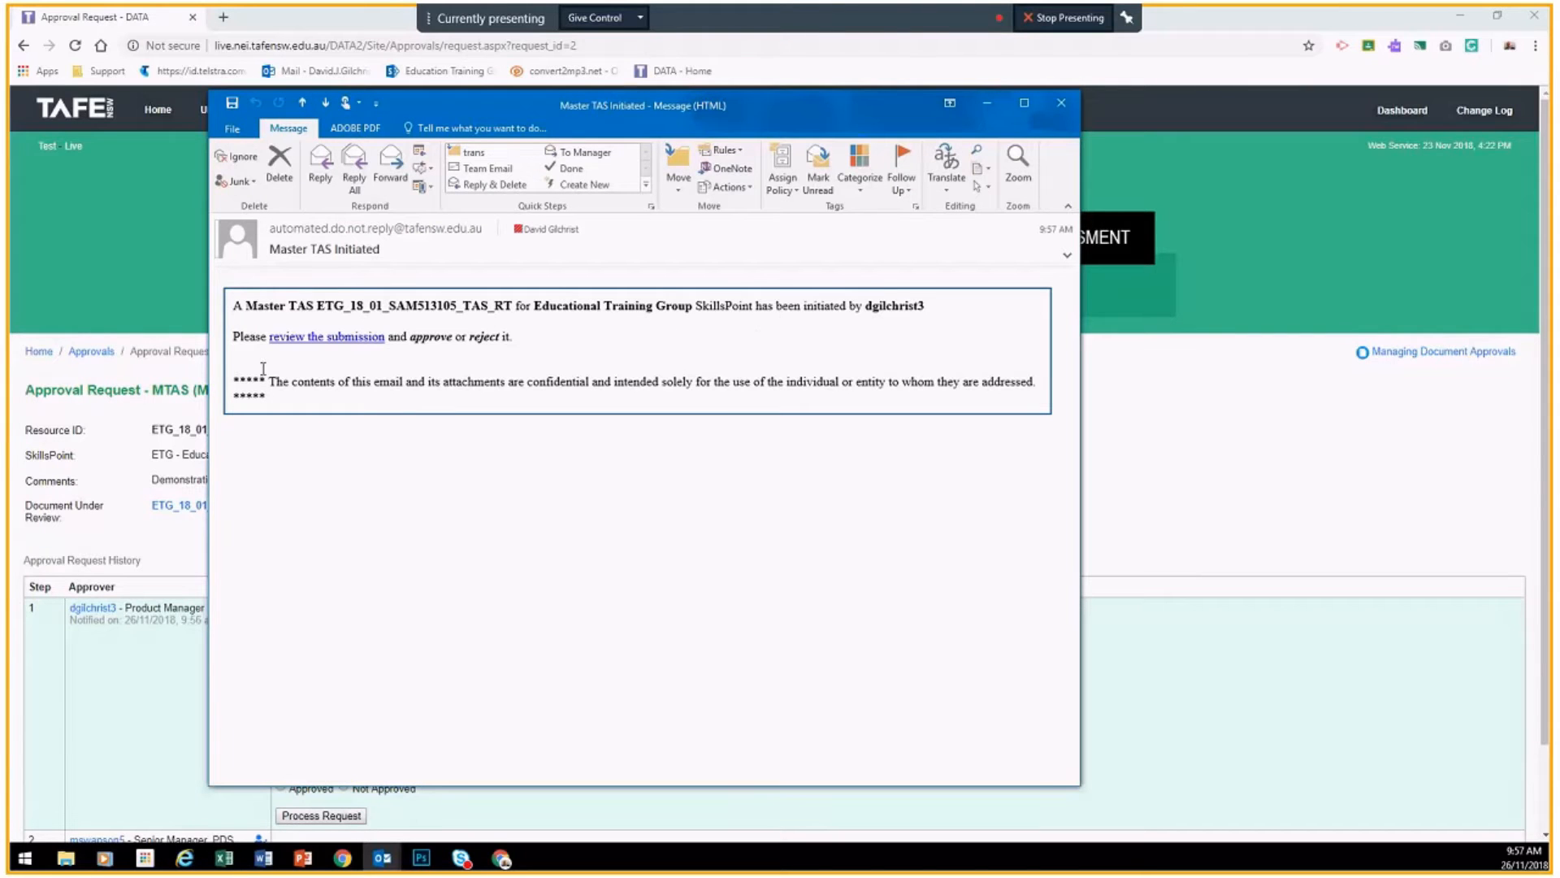
right_click(310, 342)
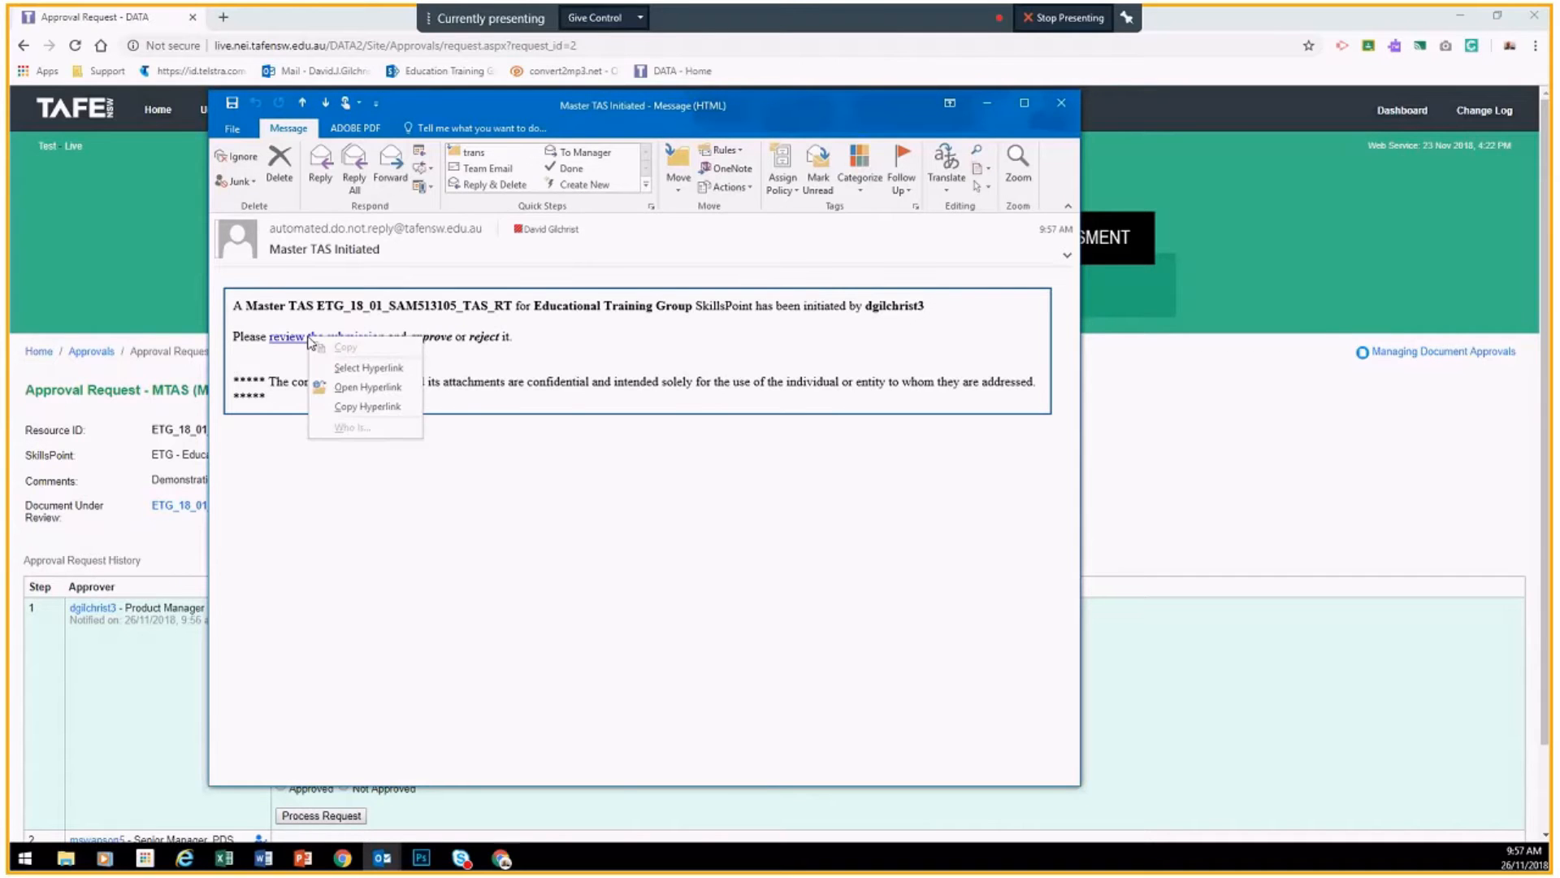
click(368, 406)
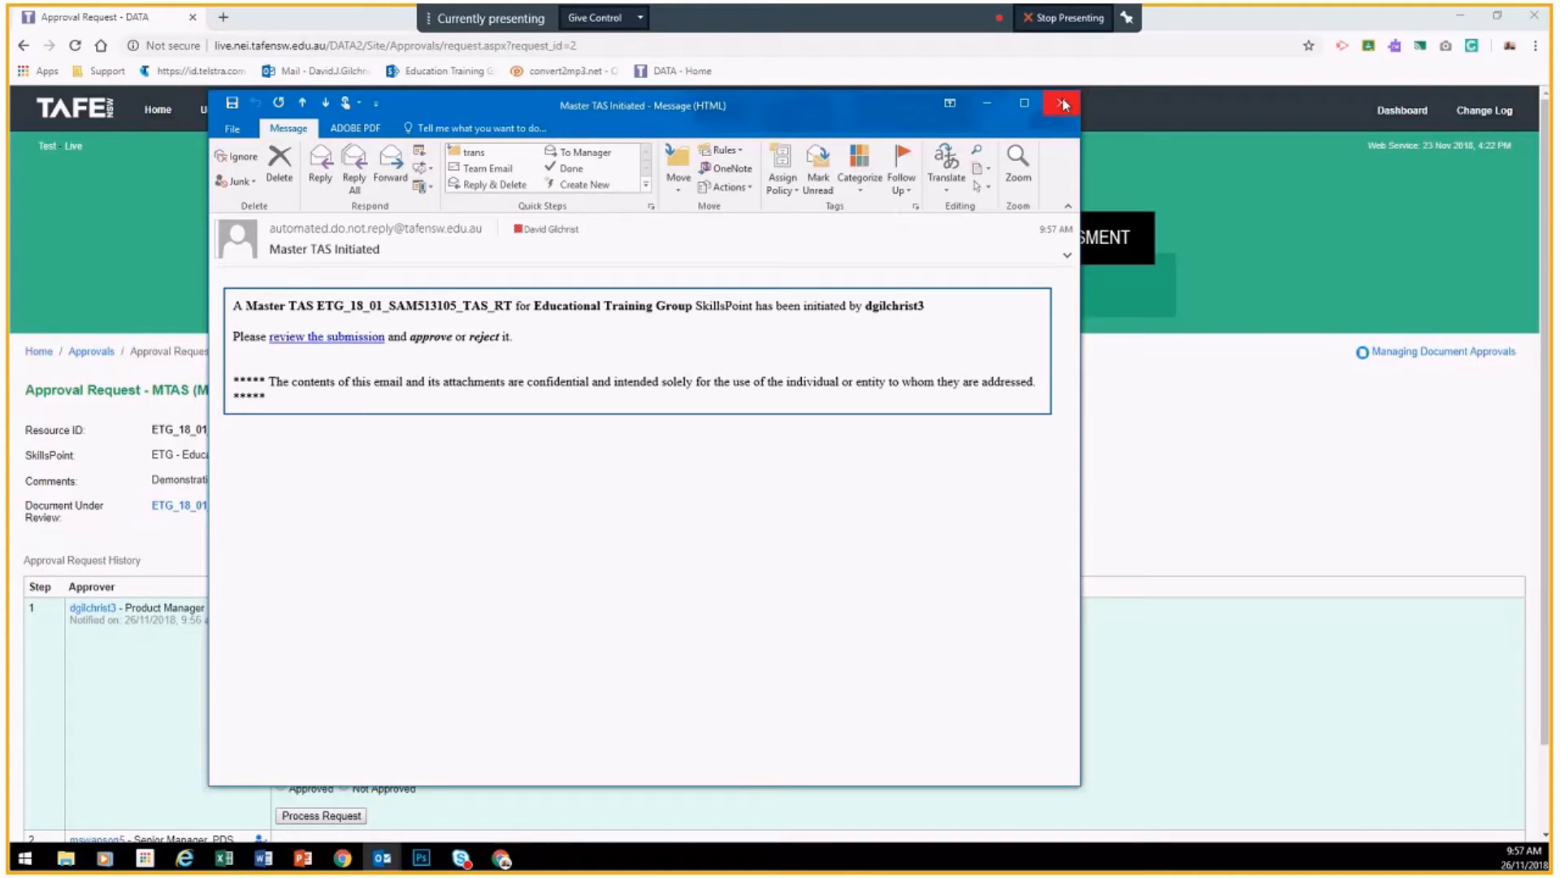
drag(847, 99, 797, 111)
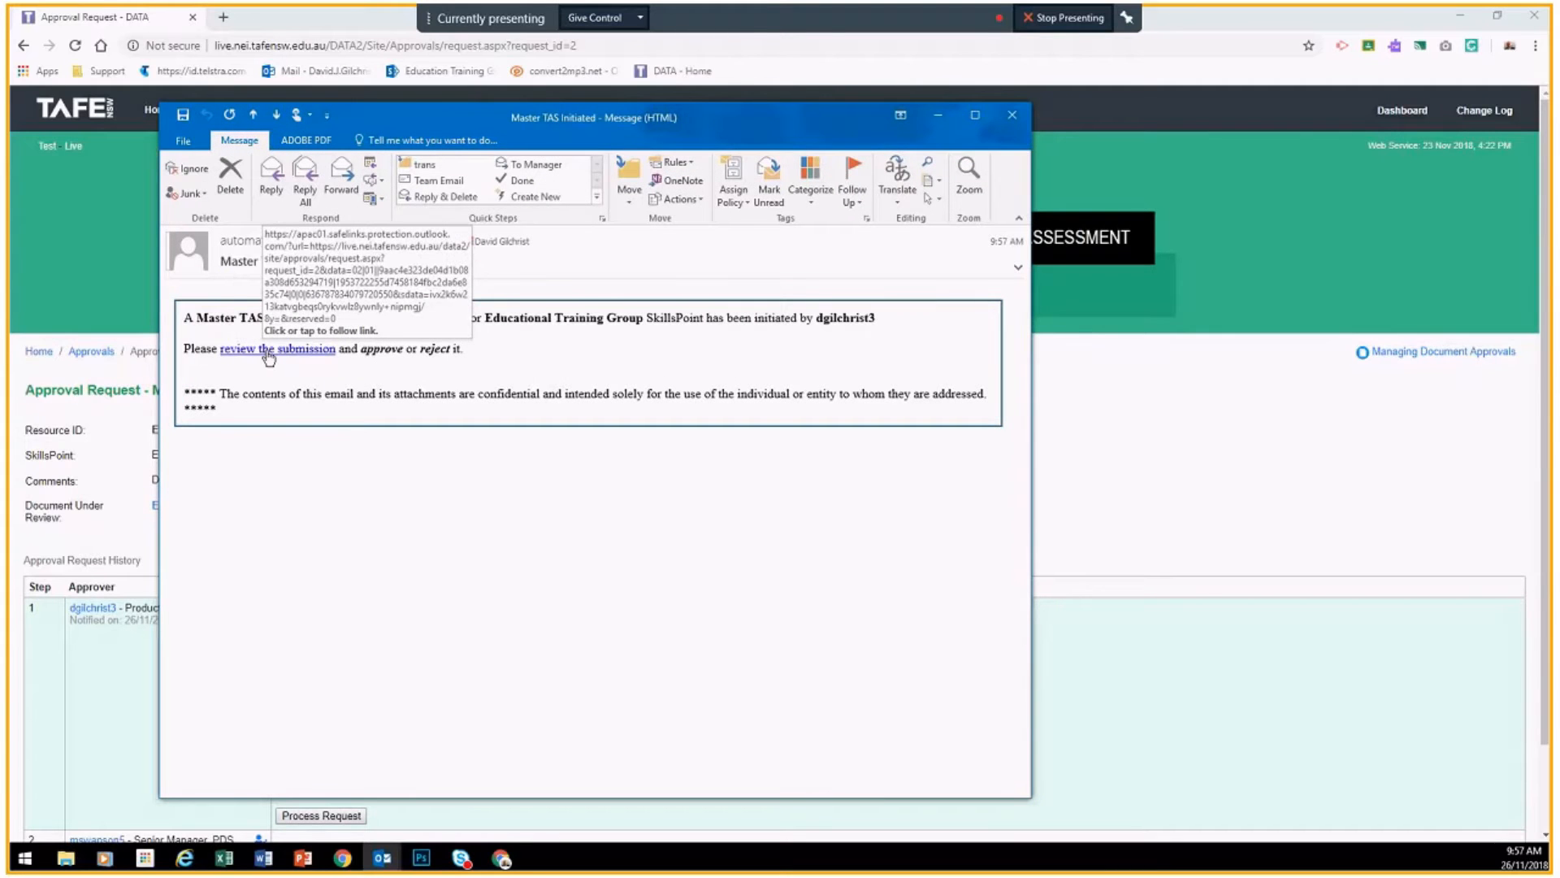
drag(849, 115, 822, 116)
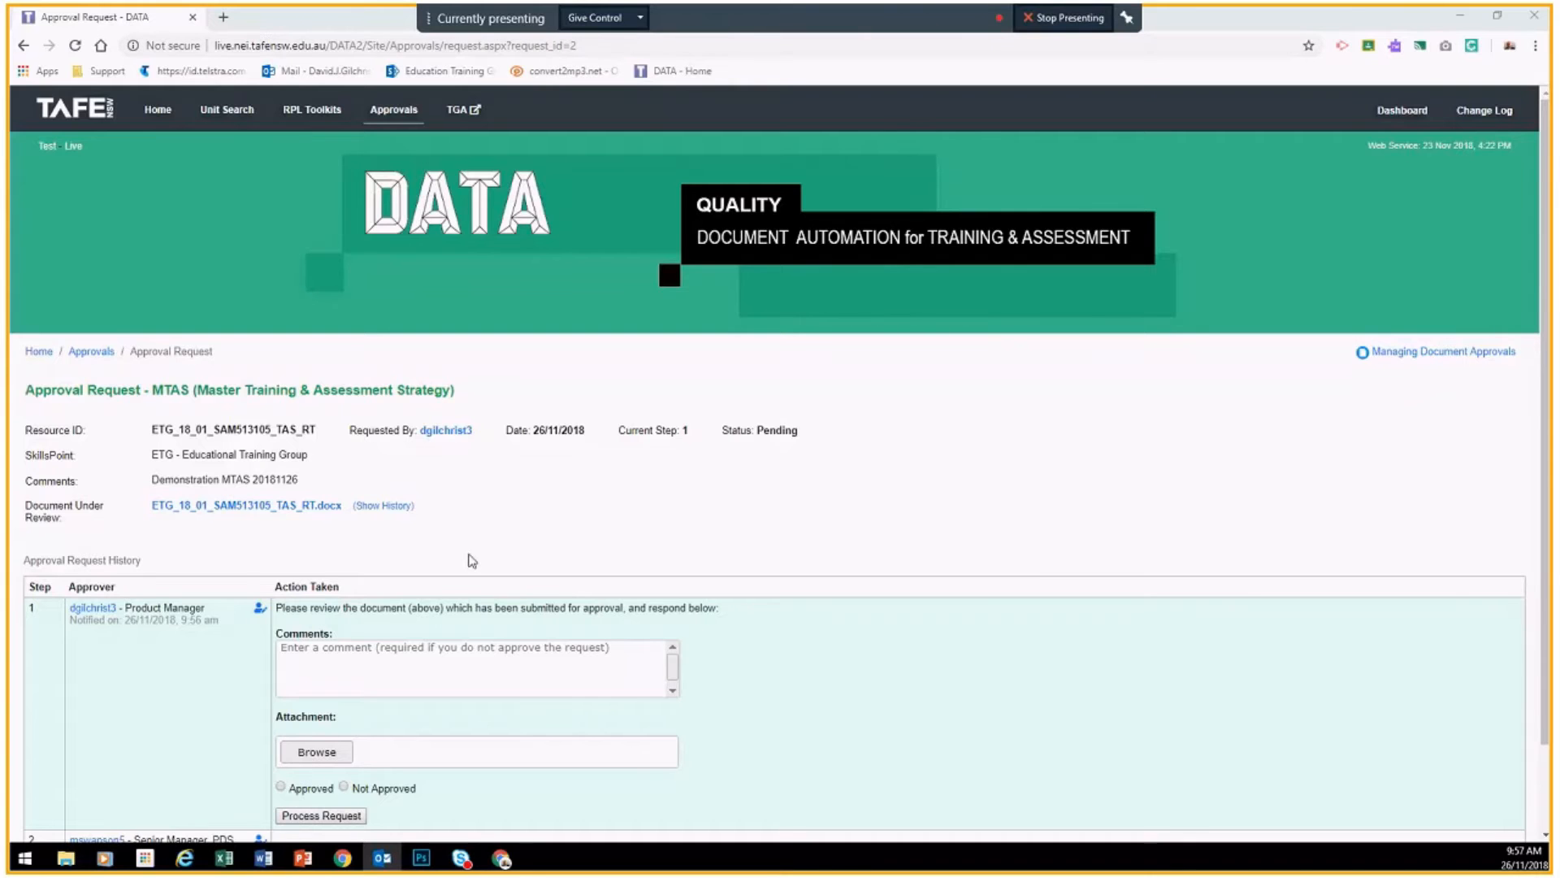
scroll(513, 502, down, 2)
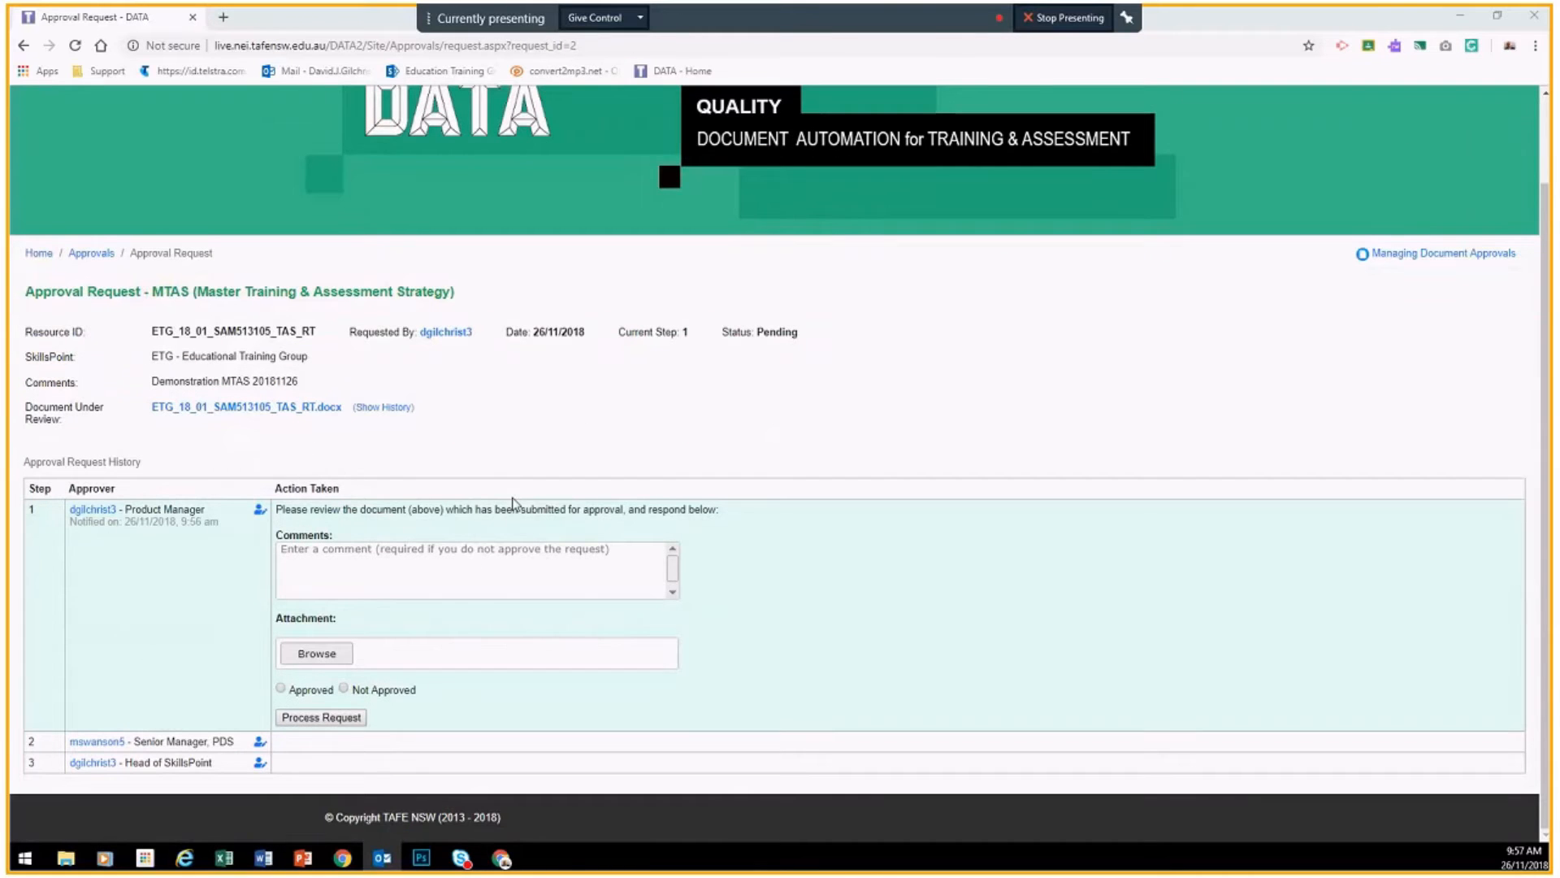
click(88, 256)
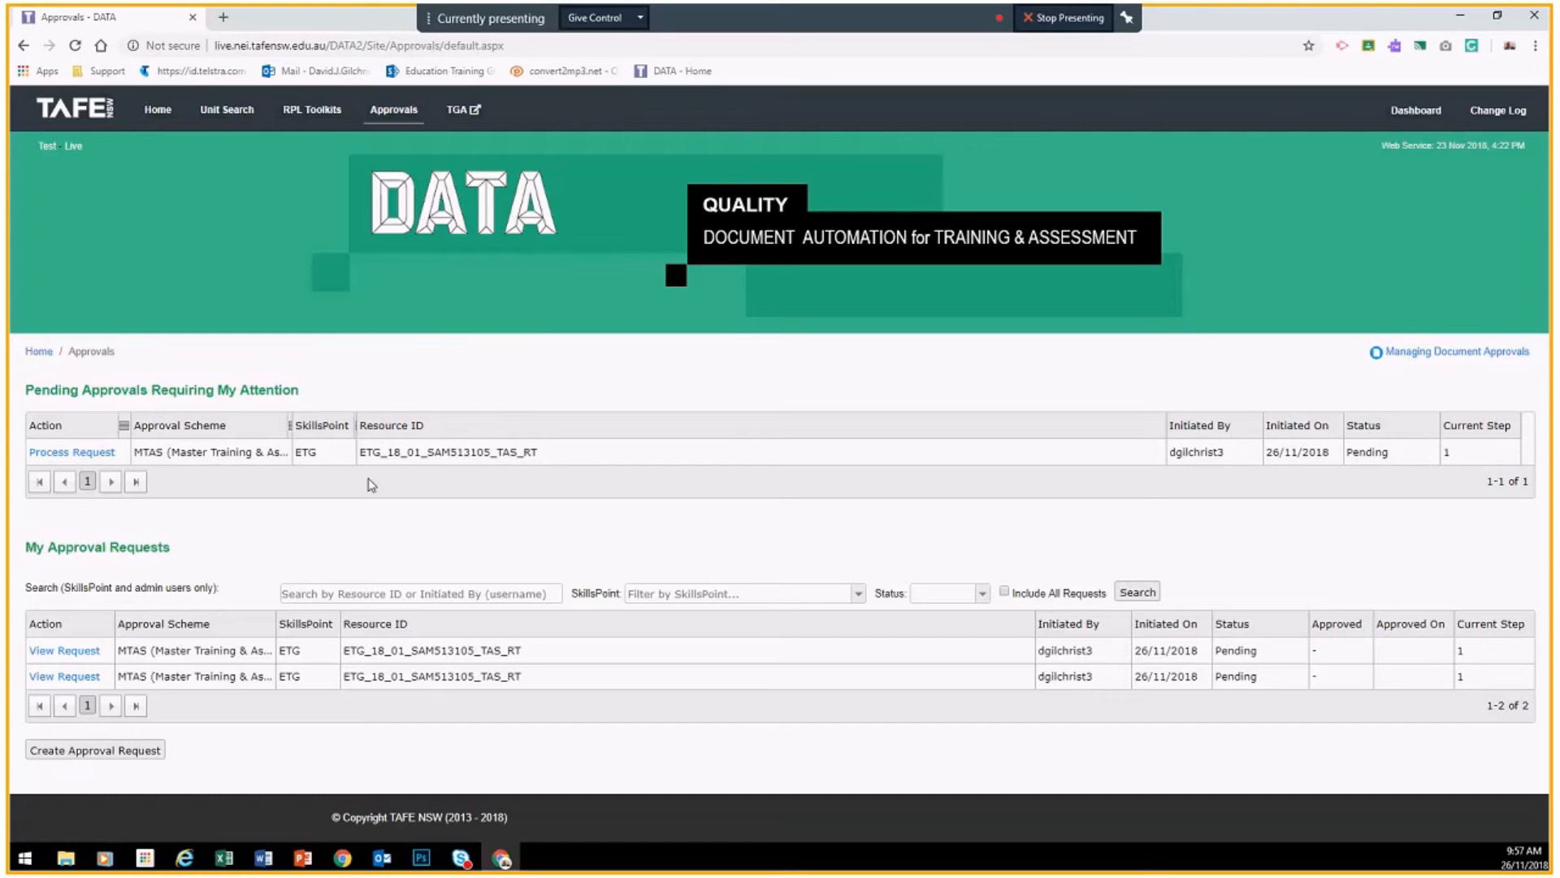
click(64, 458)
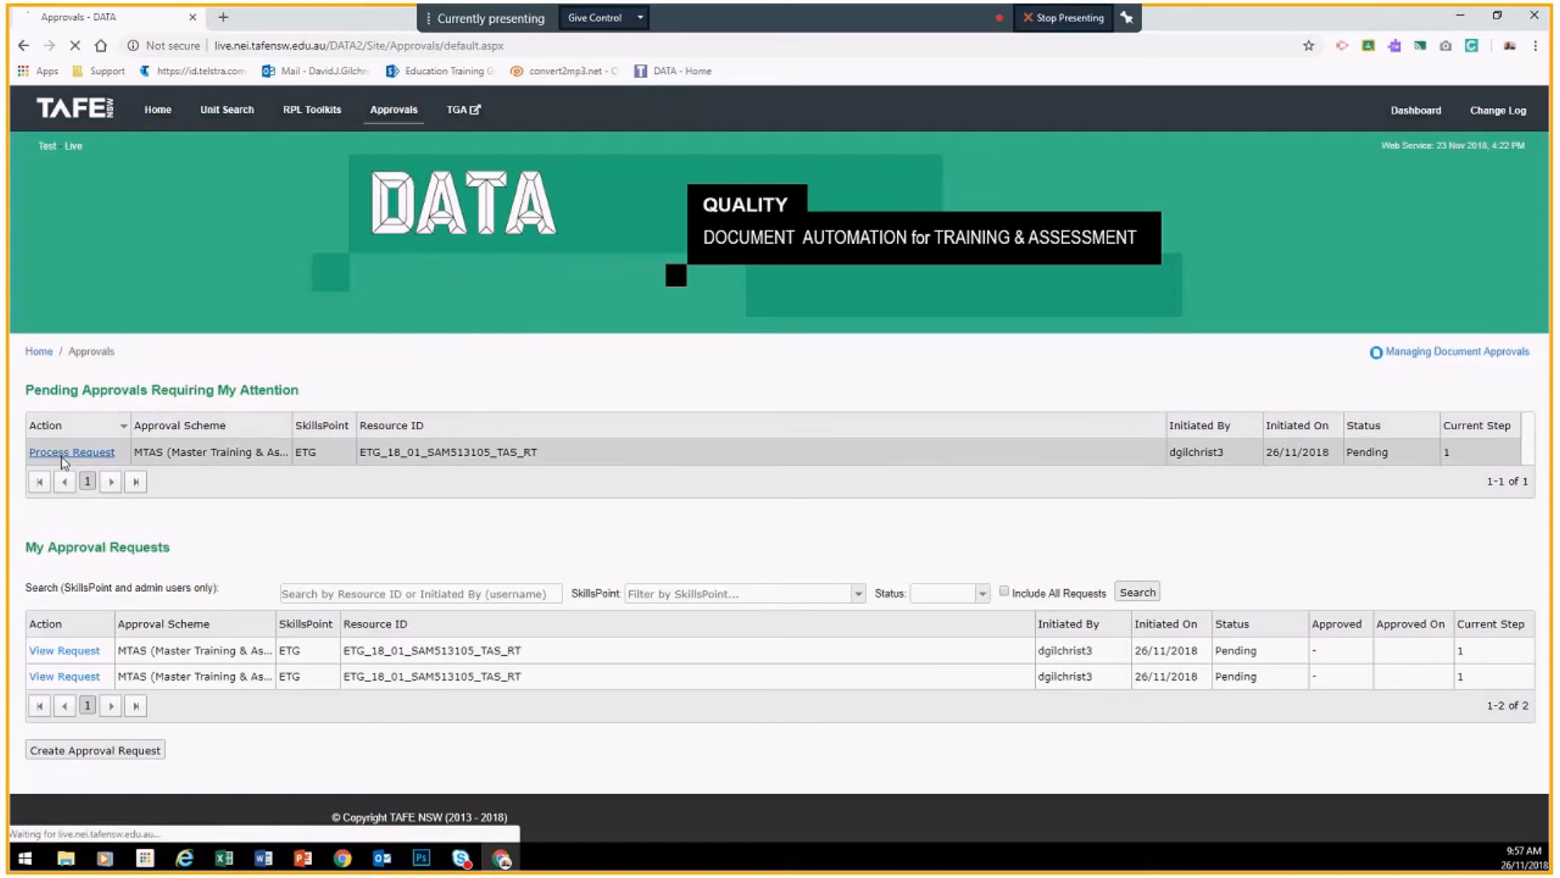
scroll(466, 499, down, 2)
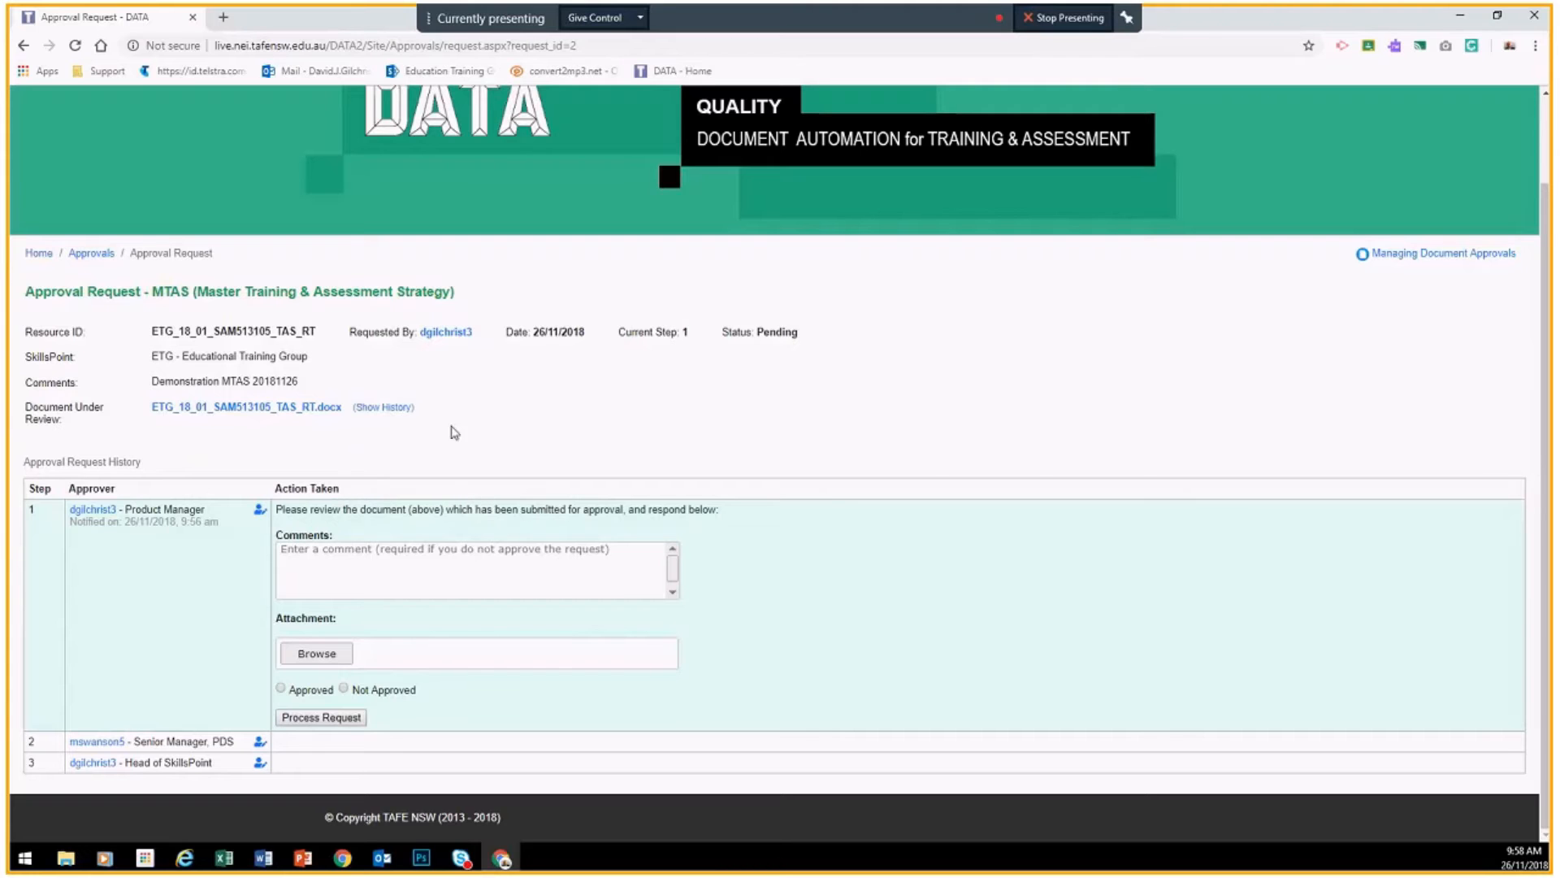
double_click(682, 332)
click(788, 346)
drag(772, 334, 782, 351)
click(782, 352)
Step: Comment asking the next approver to review this MTAS for qual XVBCV, and choose Approved
click(294, 561)
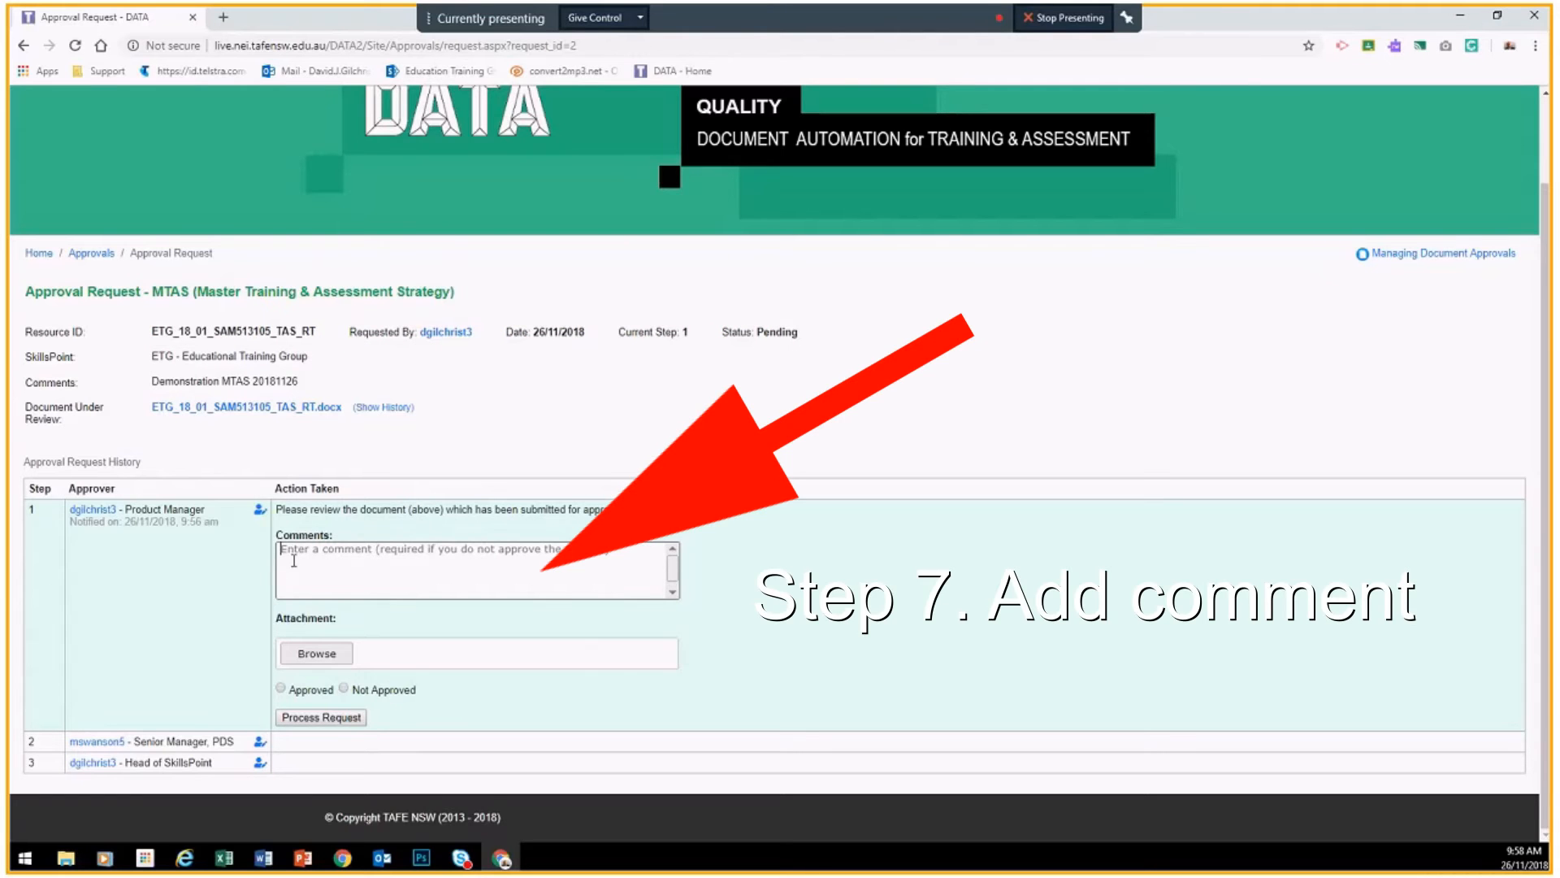
text(Hi Marc)
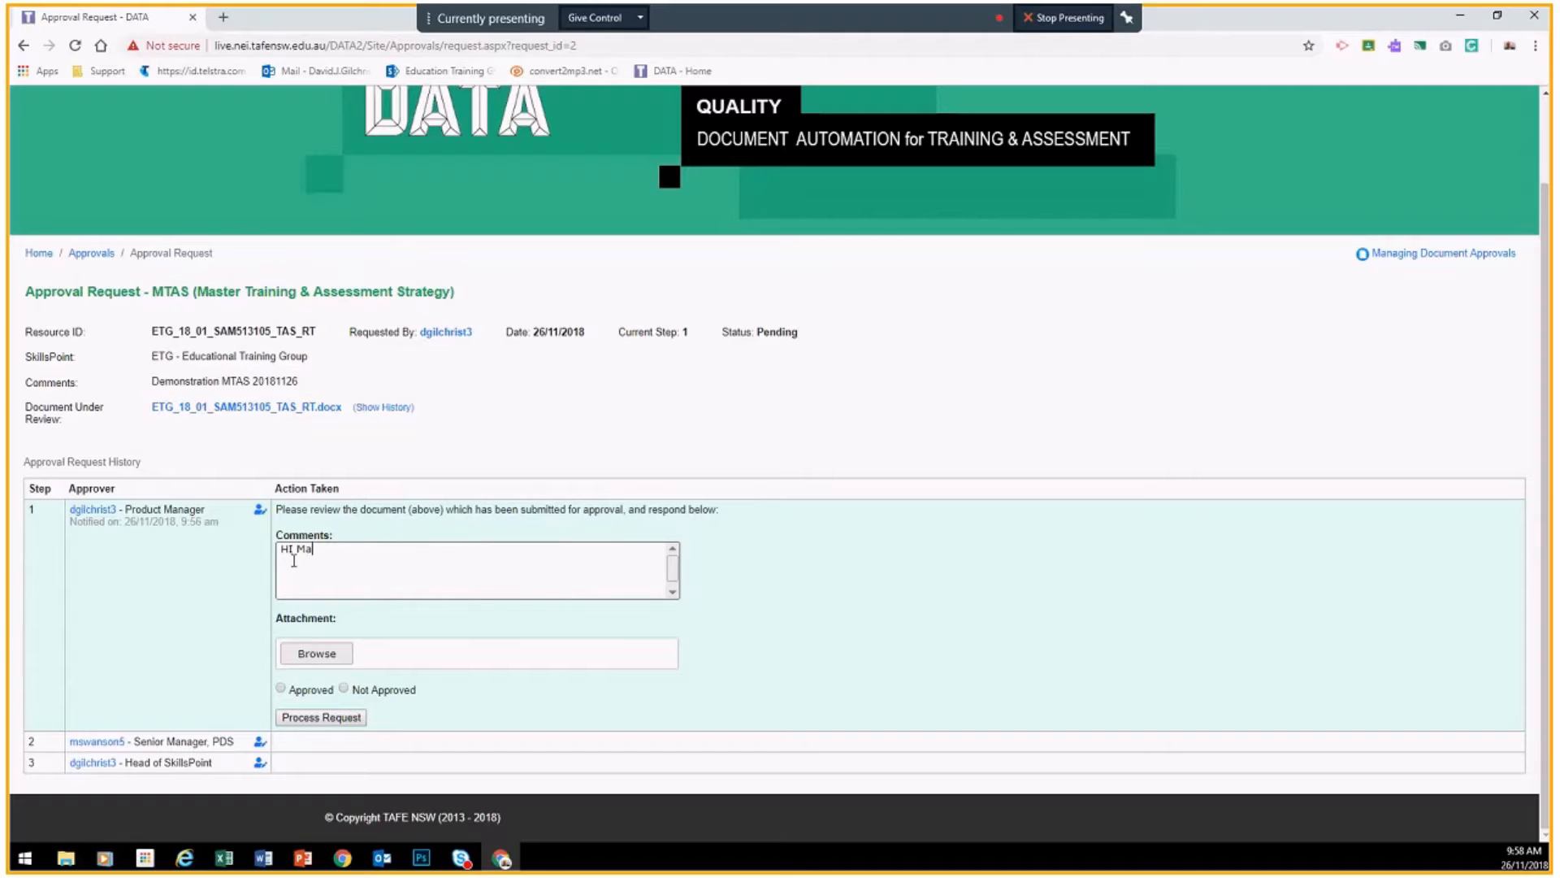
text(us)
text(. Please )
text(fin)
key(BackSpace)
key(BackSpace)
key(BackSpace)
text(review this MTAS for qual XVBCV)
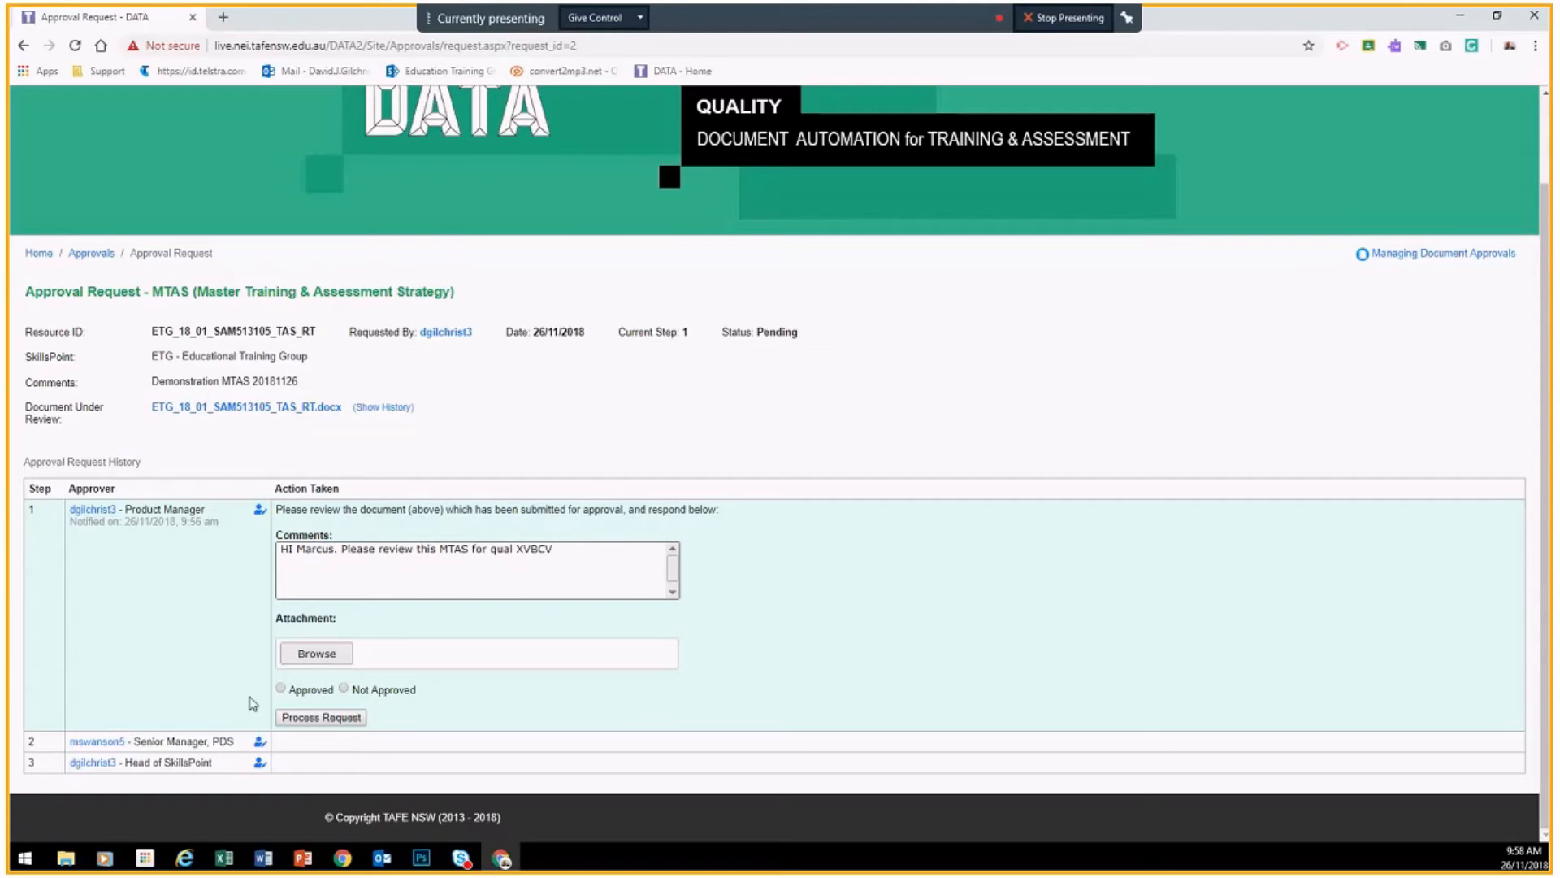
click(281, 688)
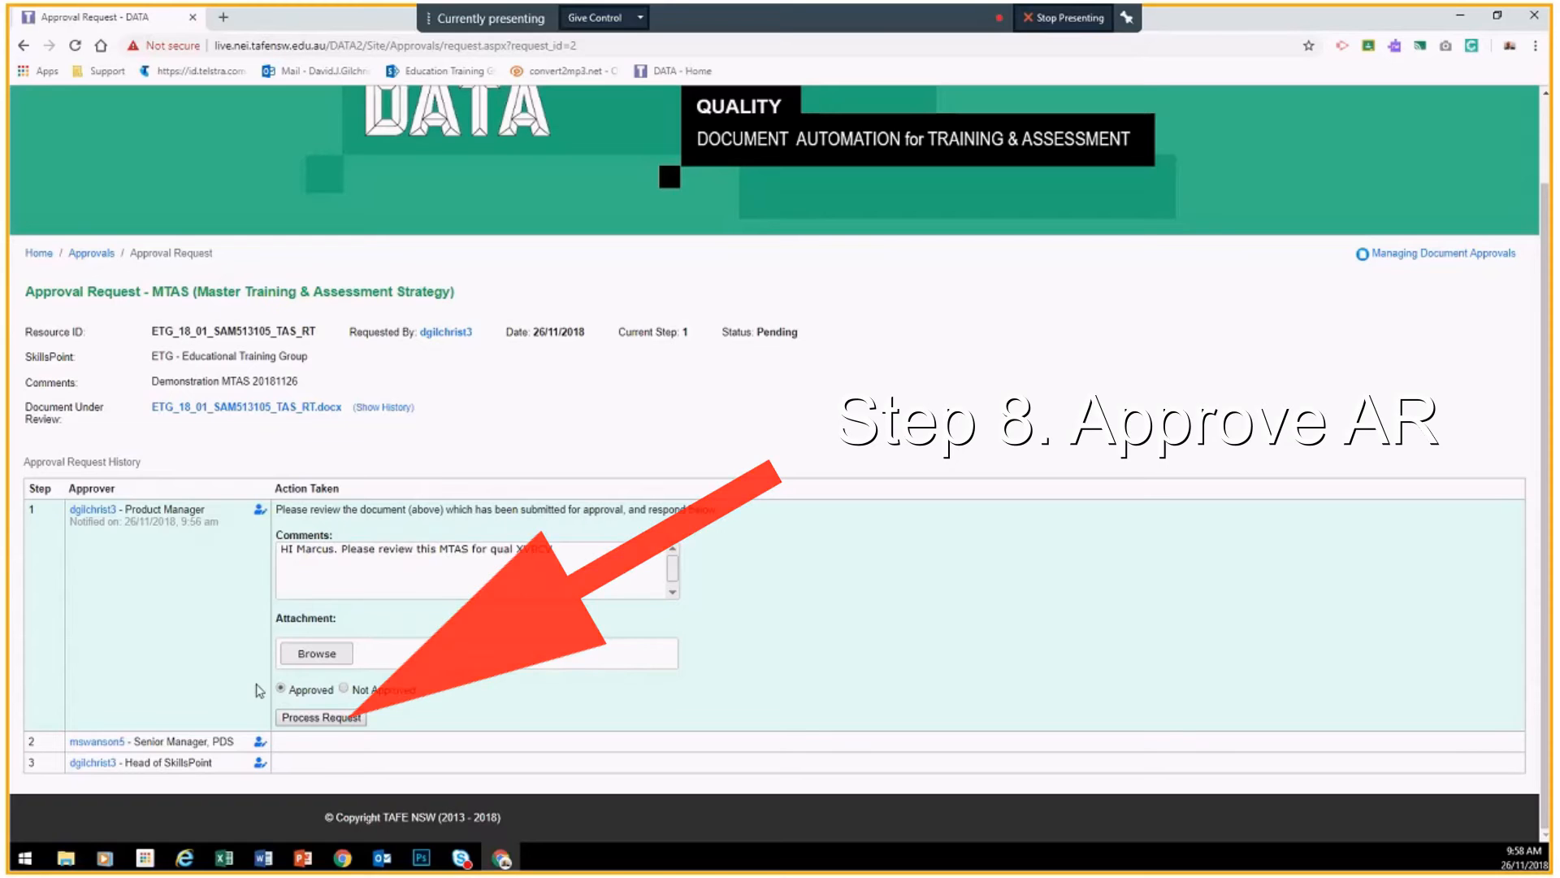
Step: Process the step 1 approval, dismiss the success notice, and stop presenting
click(319, 719)
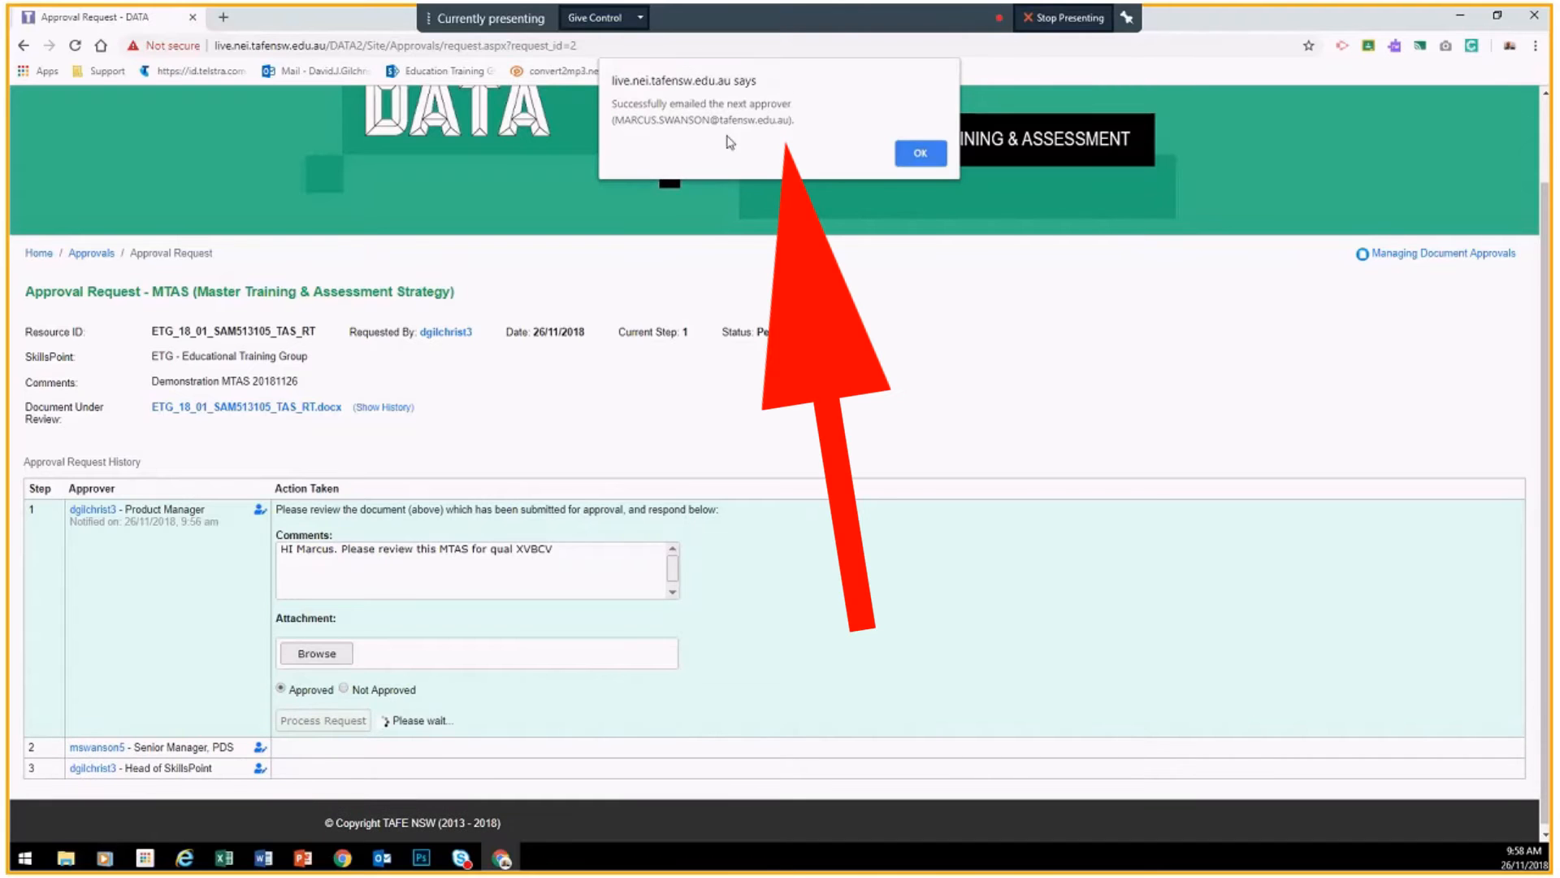
drag(659, 120, 761, 122)
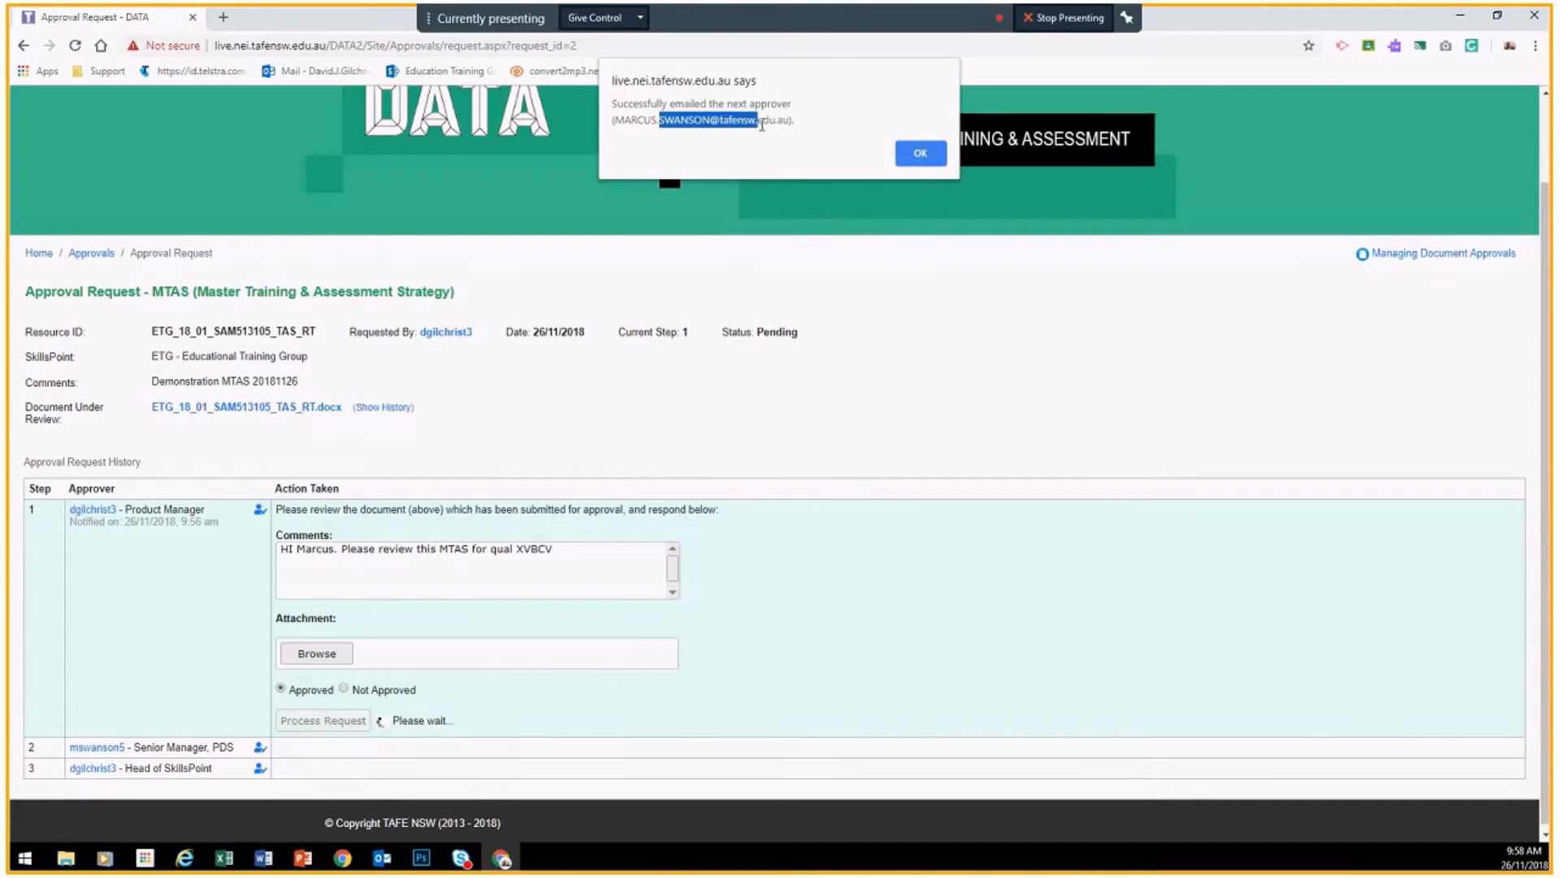
click(906, 156)
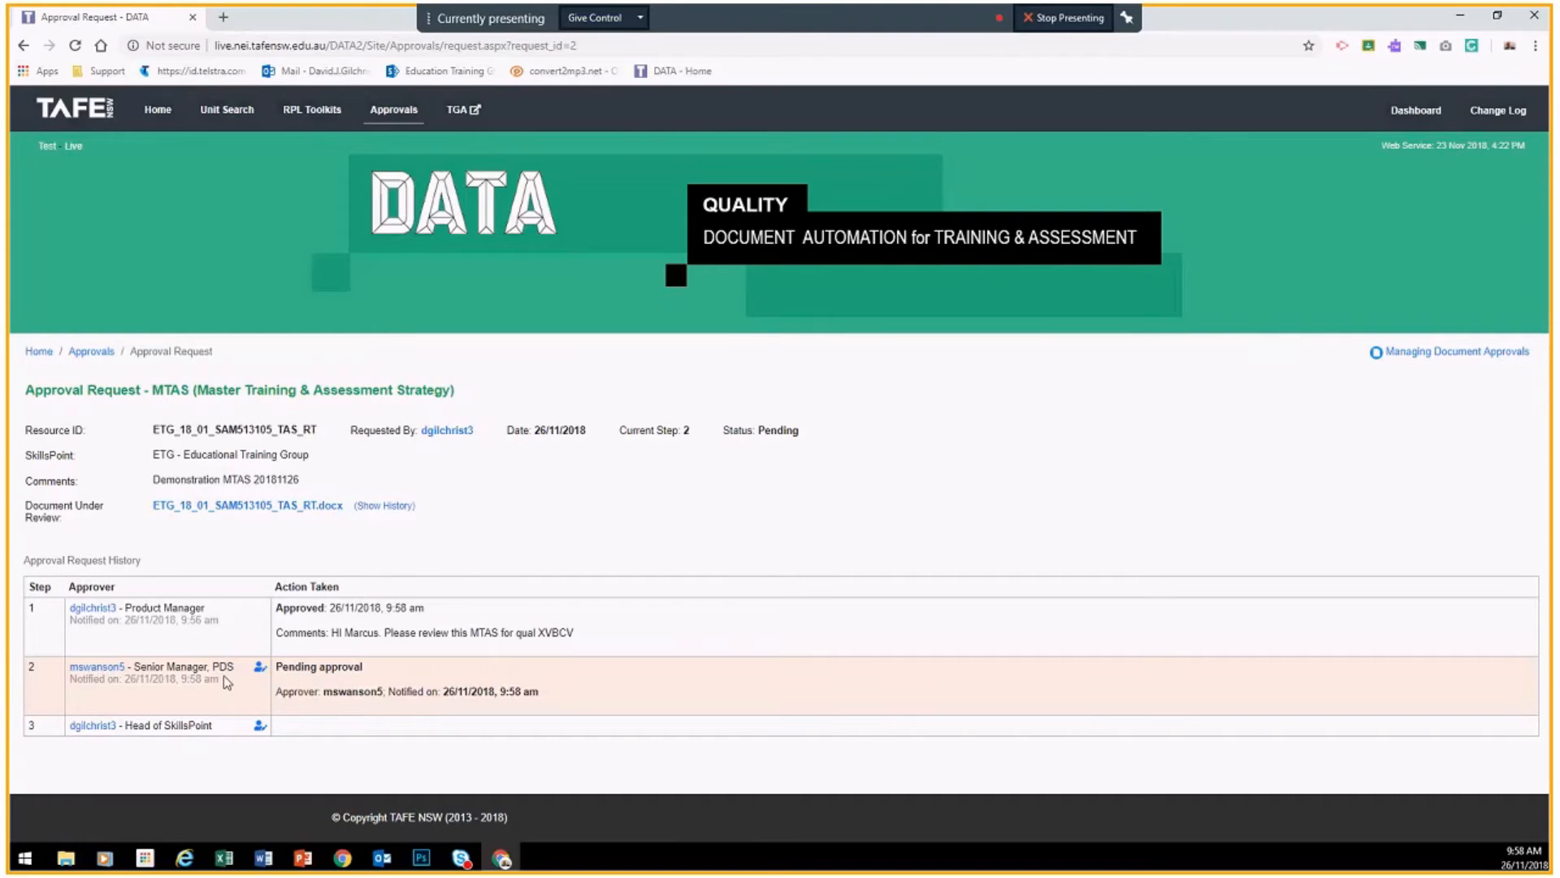
click(1056, 17)
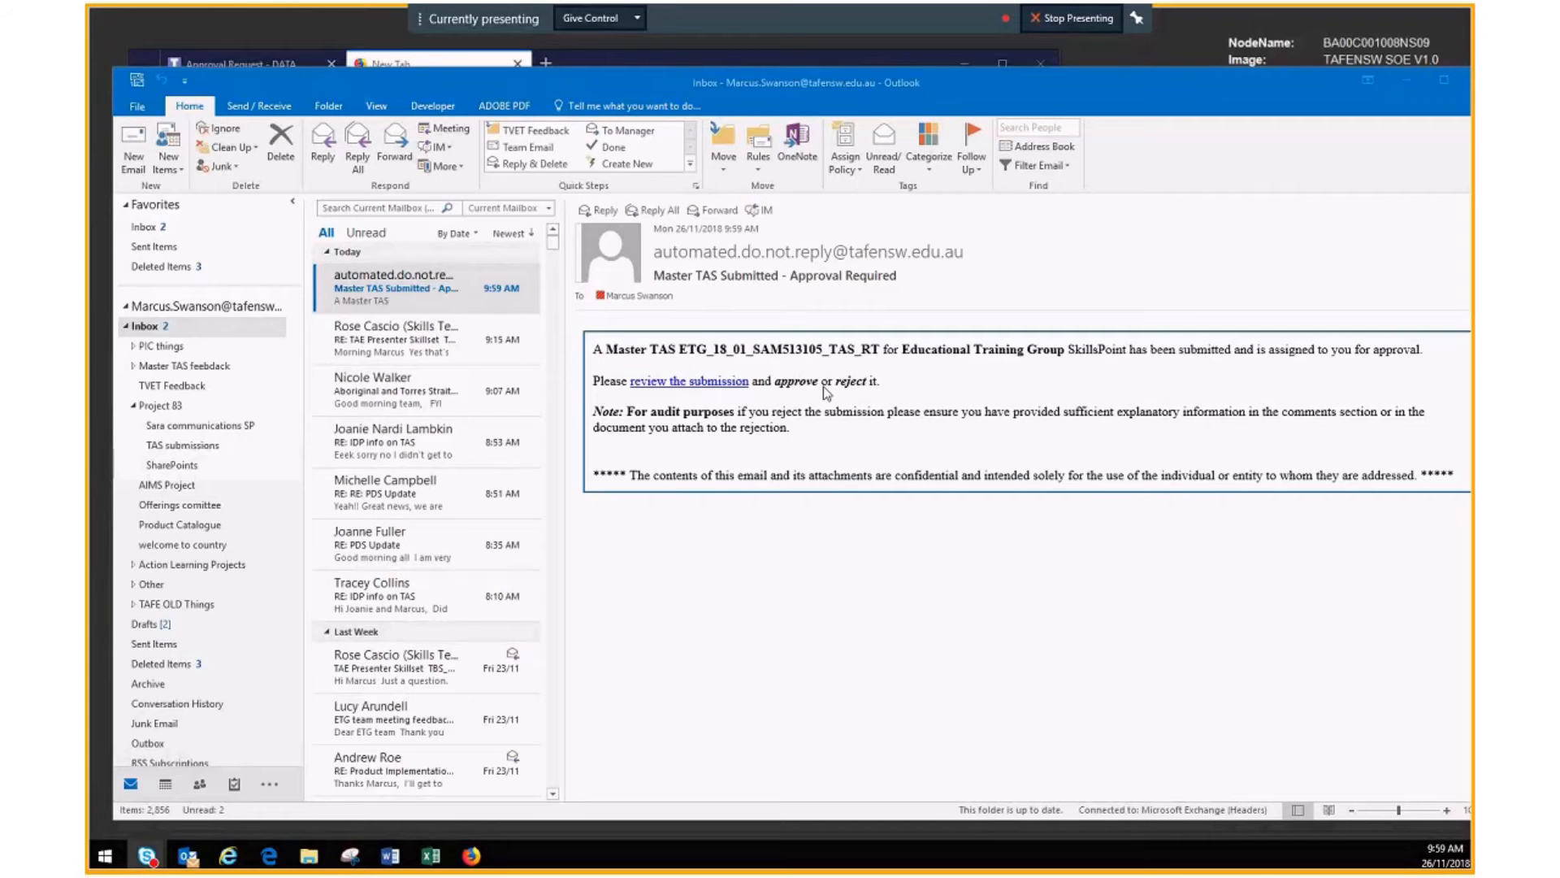
Step: Minimise Outlook and load the copied review link in Firefox with Paste & Go
click(1407, 80)
right_click(539, 96)
click(576, 183)
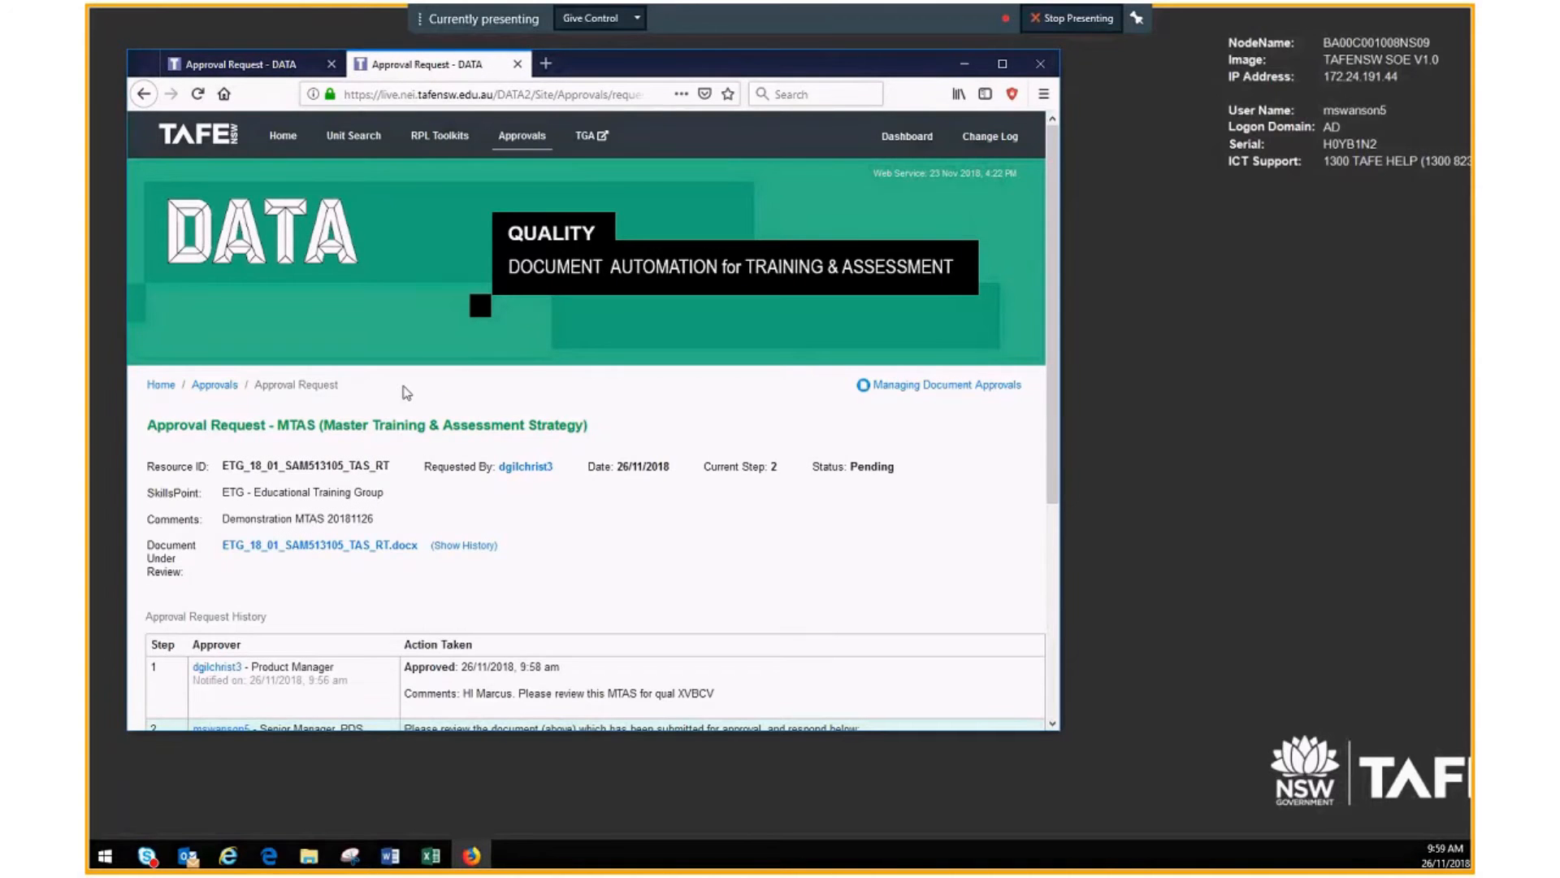
Step: Enter 'Sorry' as the step 2 comment and open ETG_18_01_SAM513105_TAS_RT.docx in Word
scroll(406, 392, down, 1)
scroll(406, 392, down, 5)
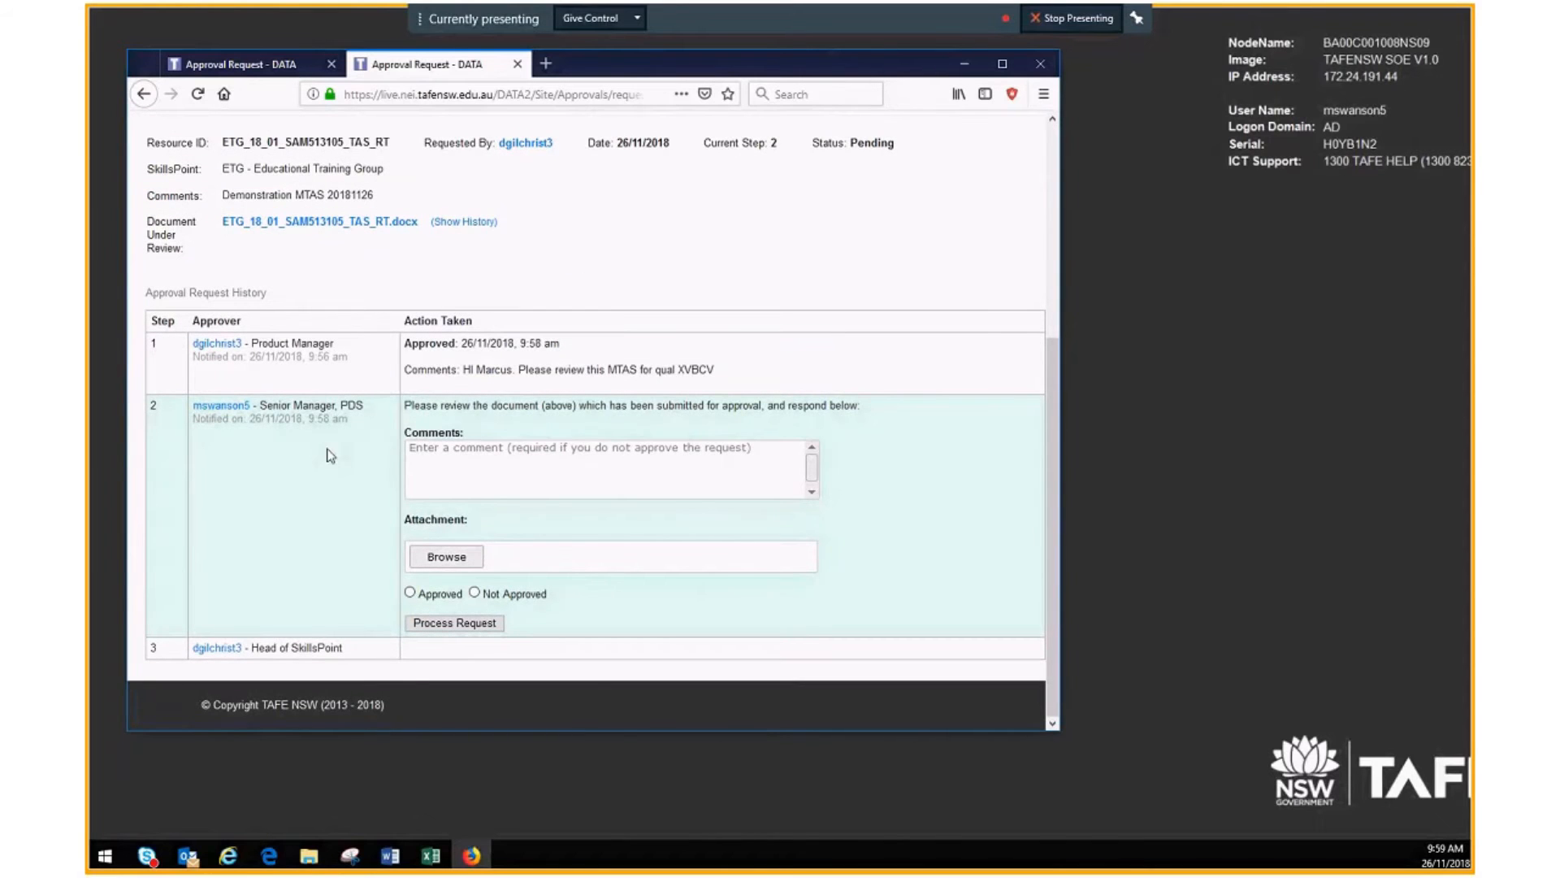
click(417, 447)
text(Sorry)
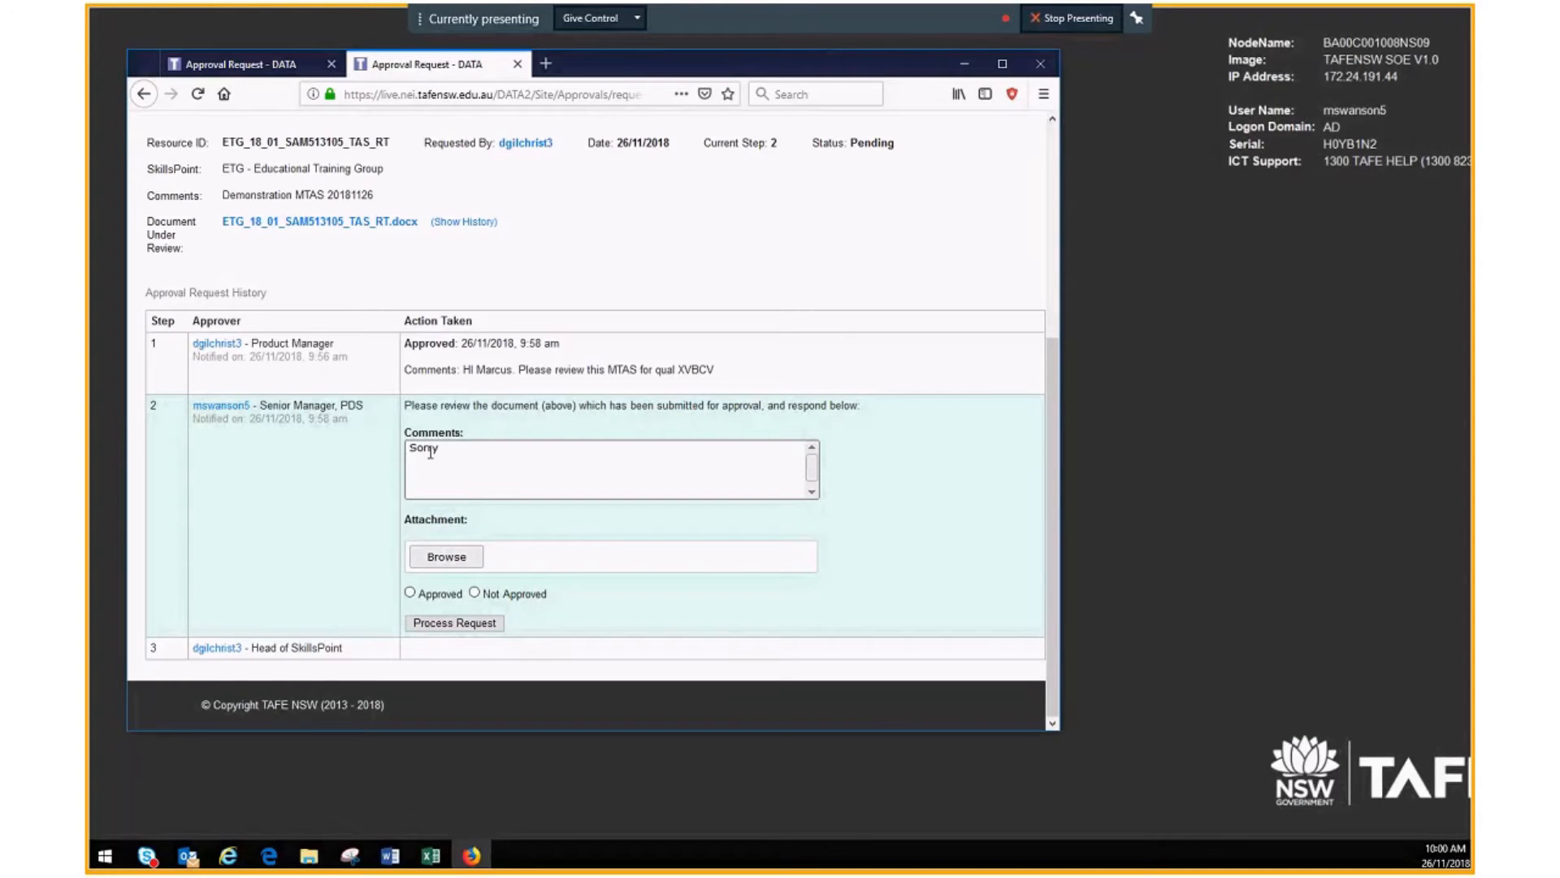
click(337, 227)
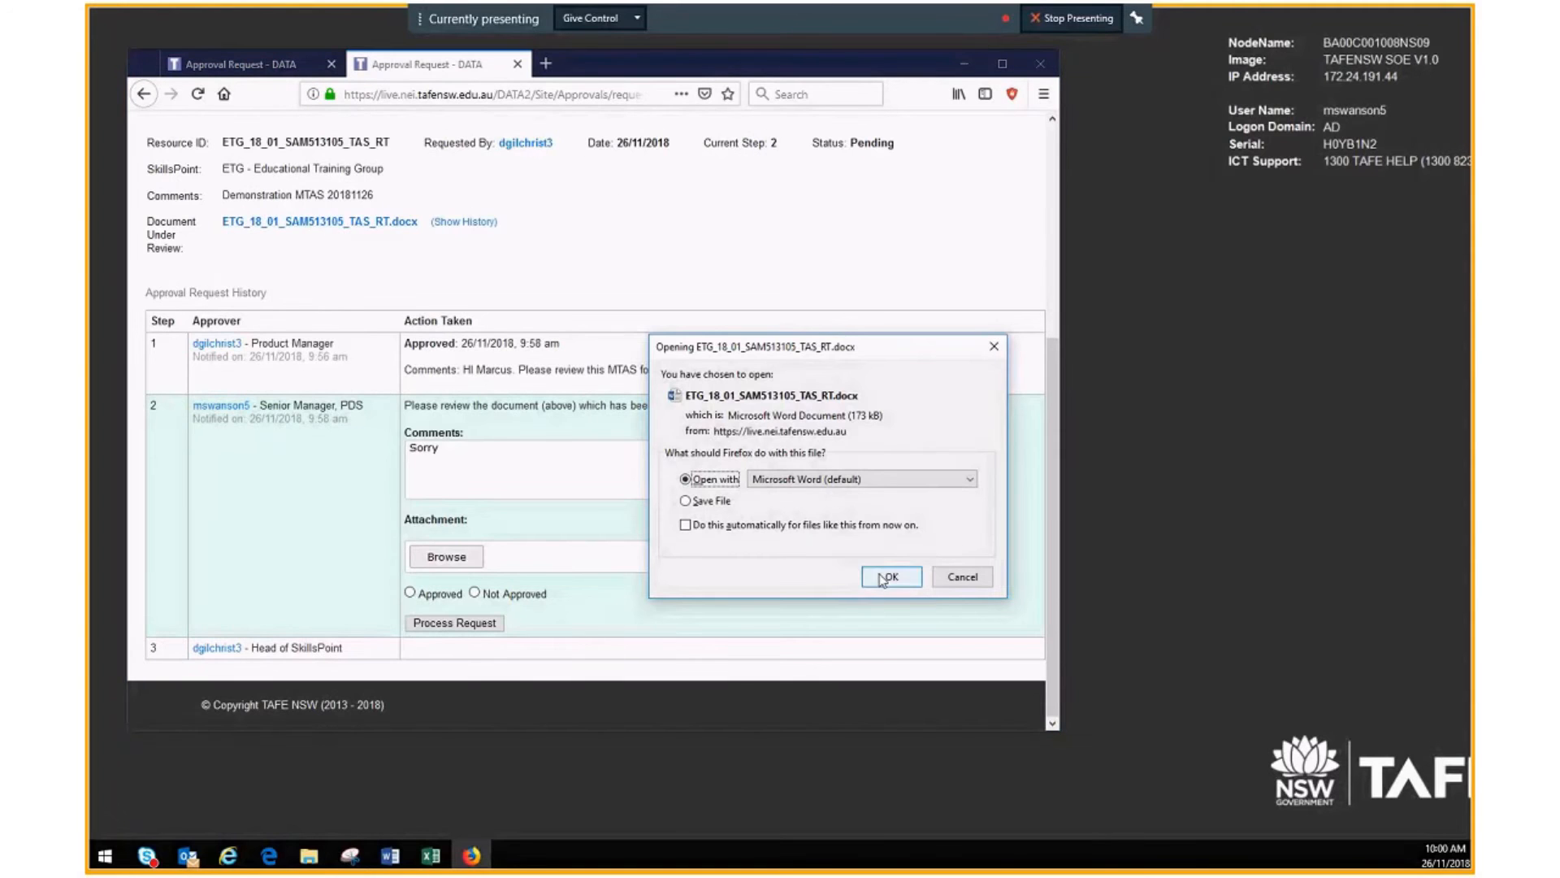
click(884, 580)
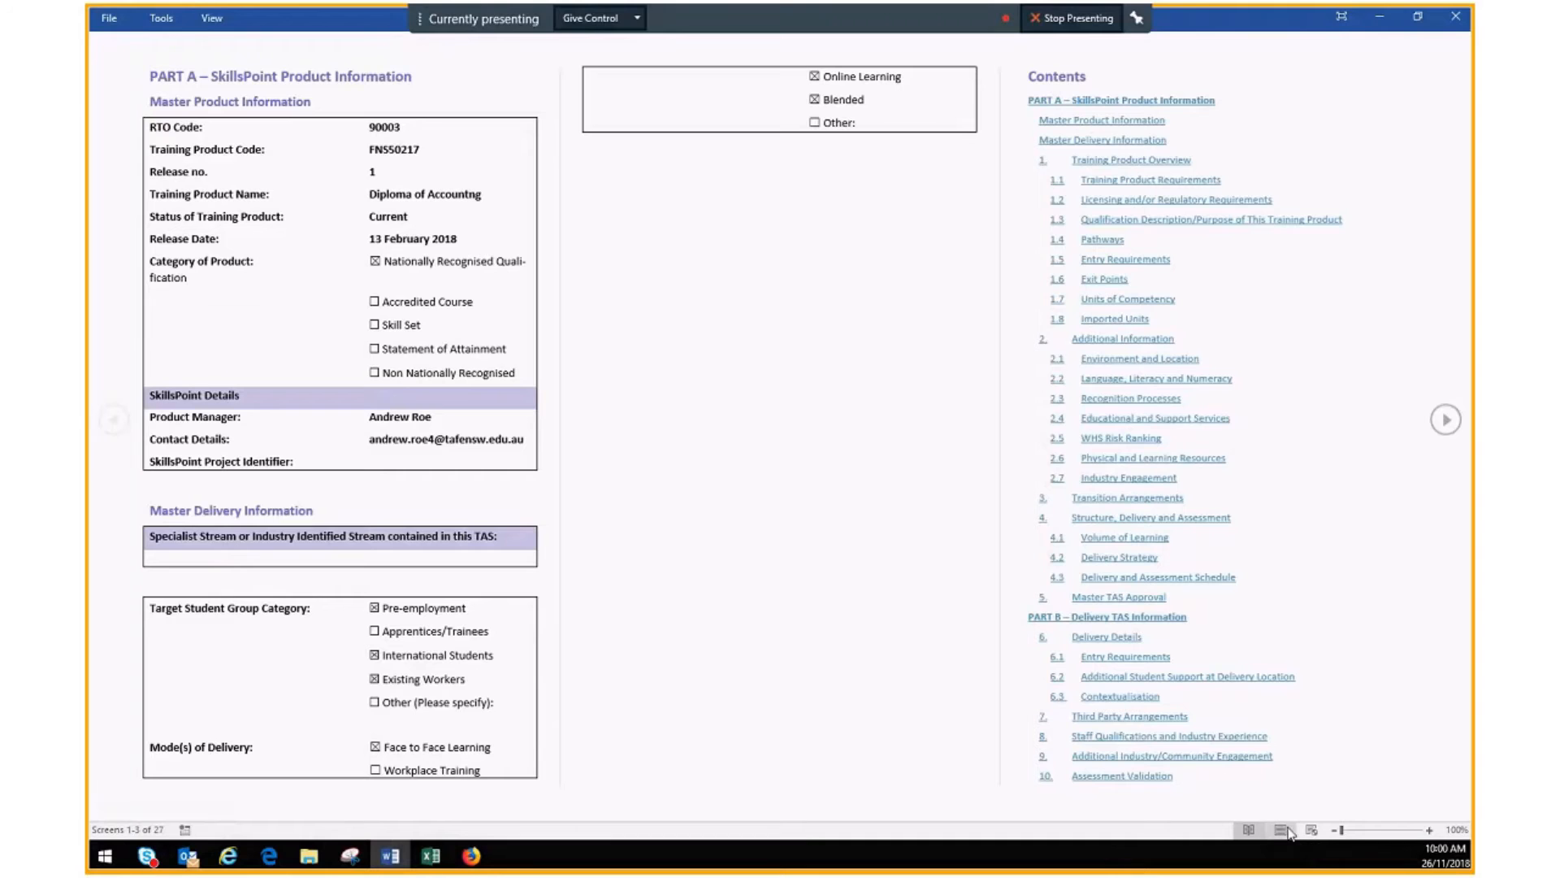
Step: Comment on the Packaging Rules column: specify which groups electives are from to meet packaging rules
click(1285, 830)
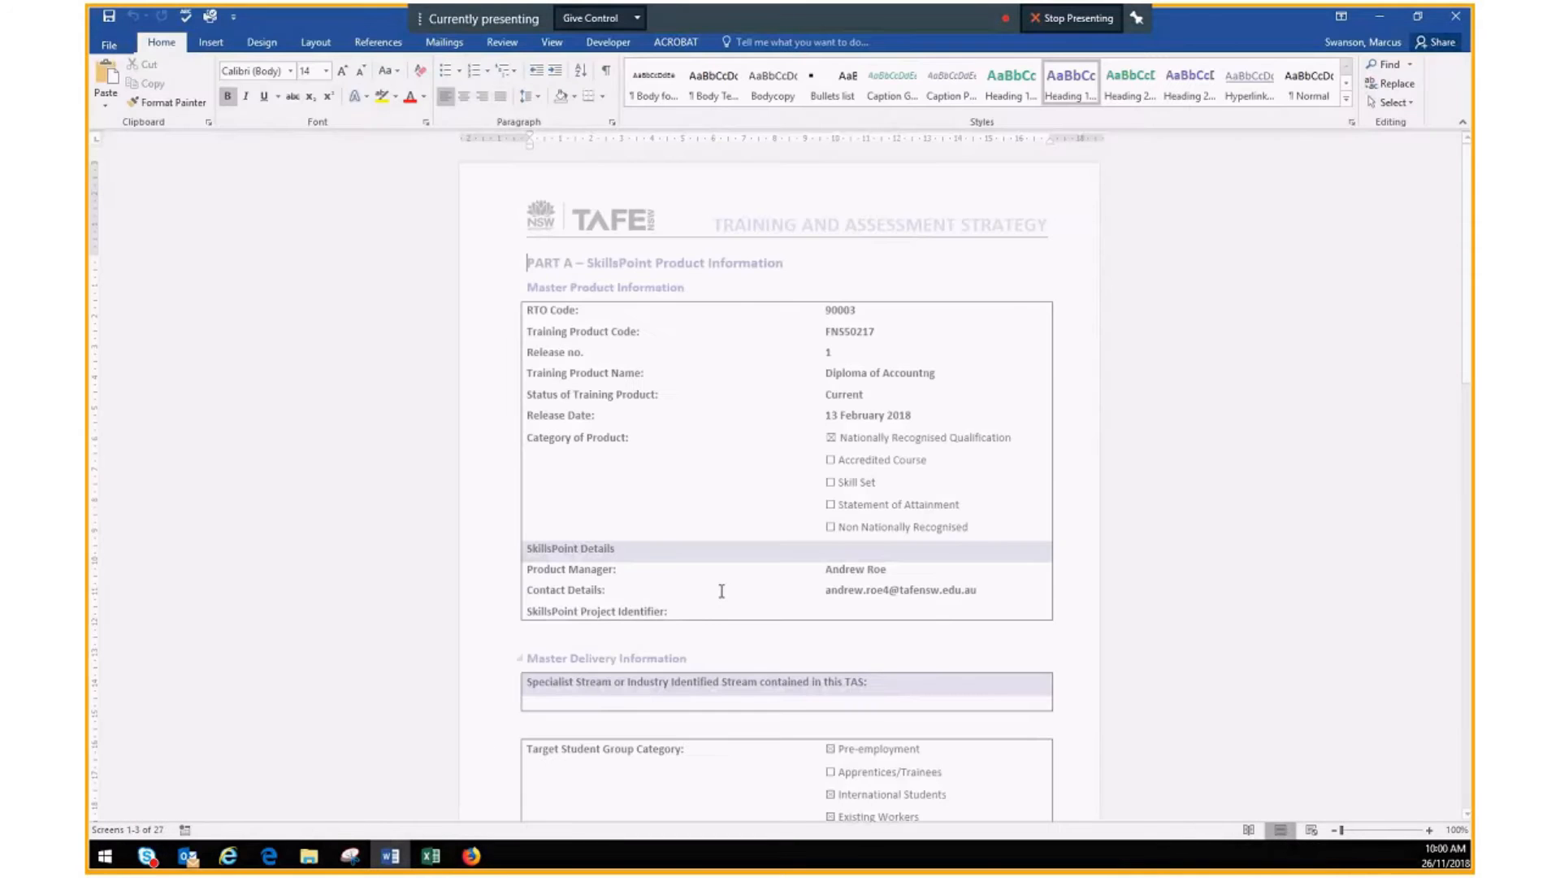
scroll(480, 416, down, 15)
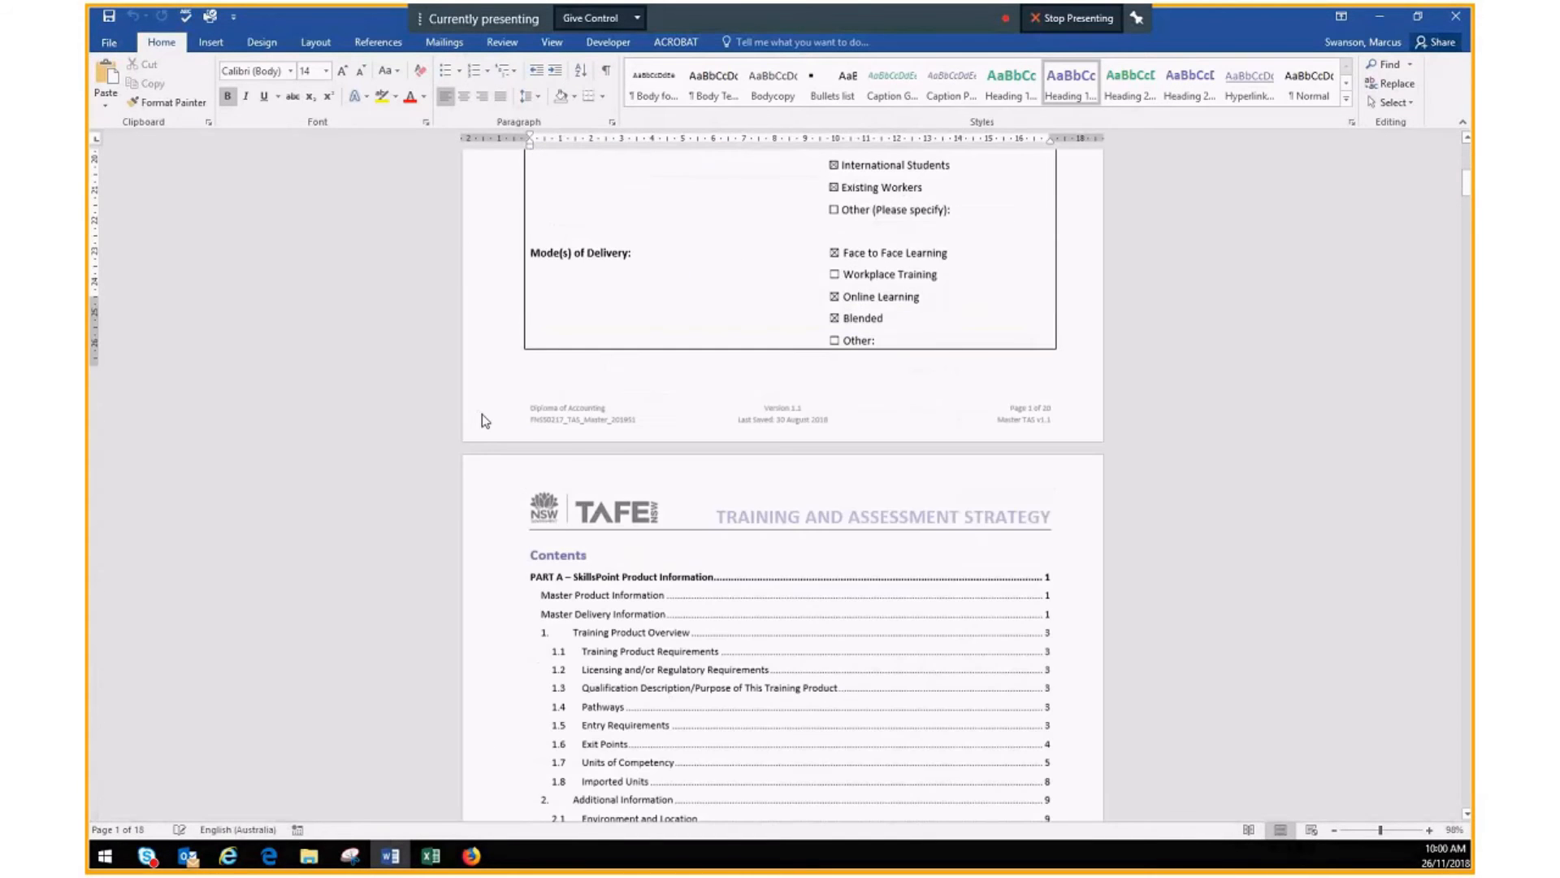
scroll(478, 421, down, 12)
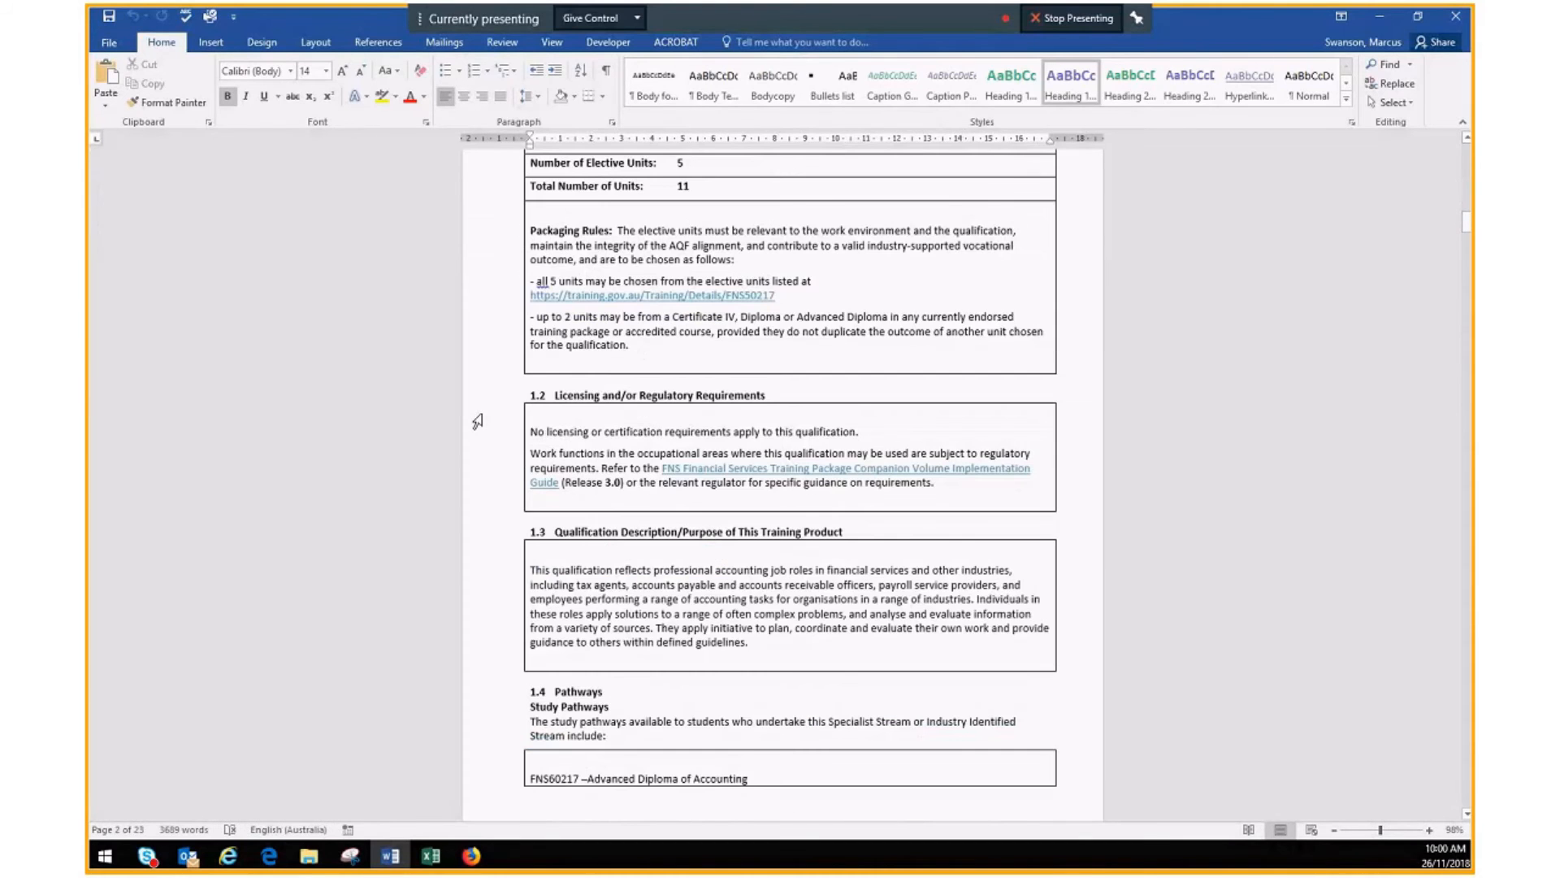
scroll(480, 416, down, 20)
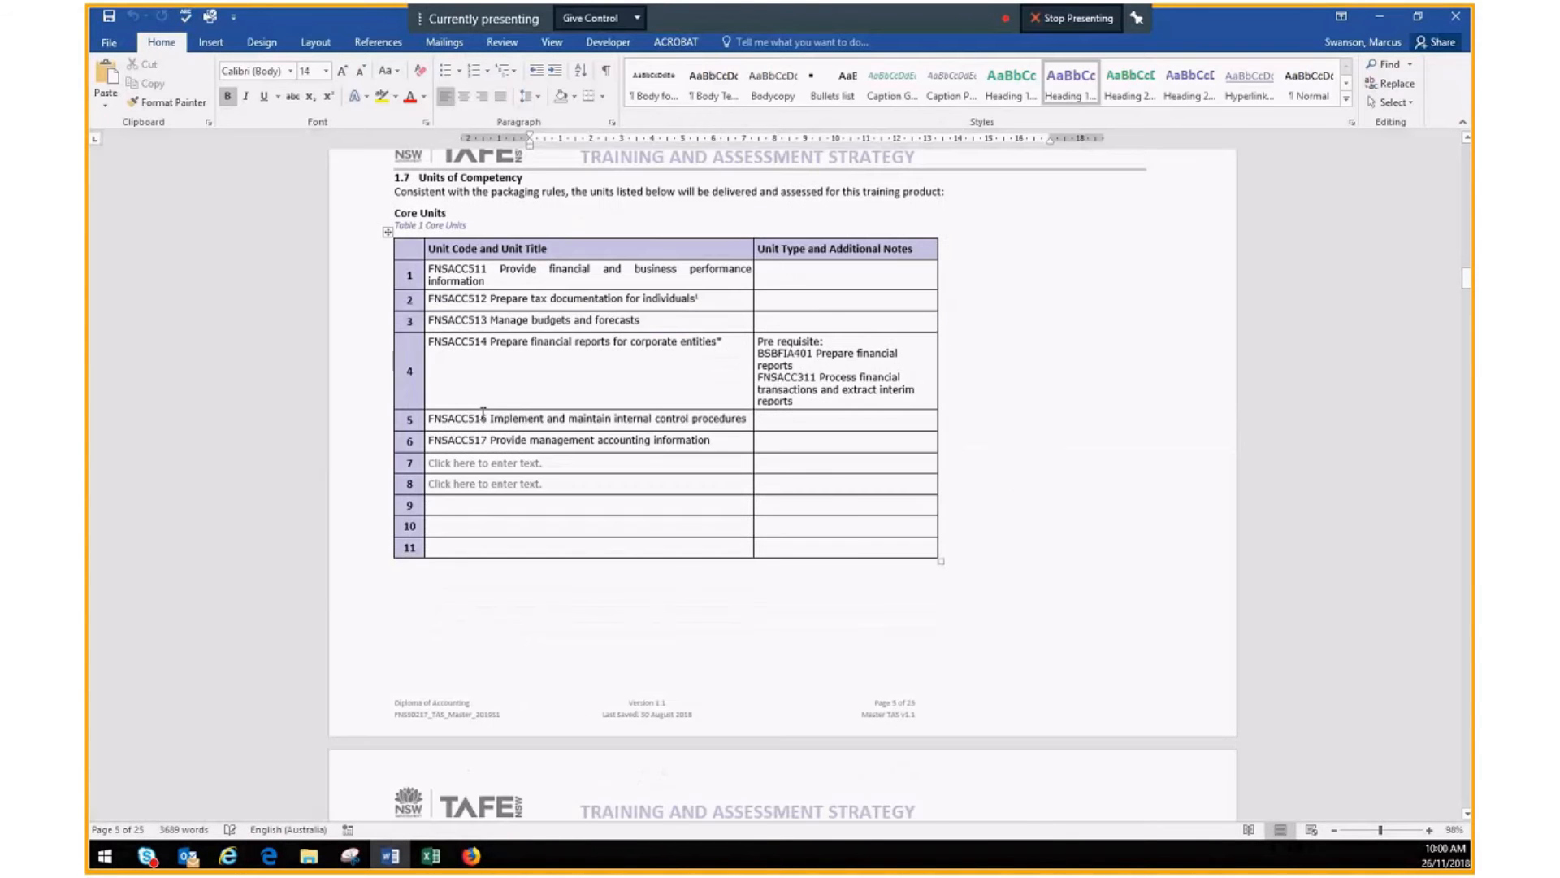
scroll(479, 418, up, 3)
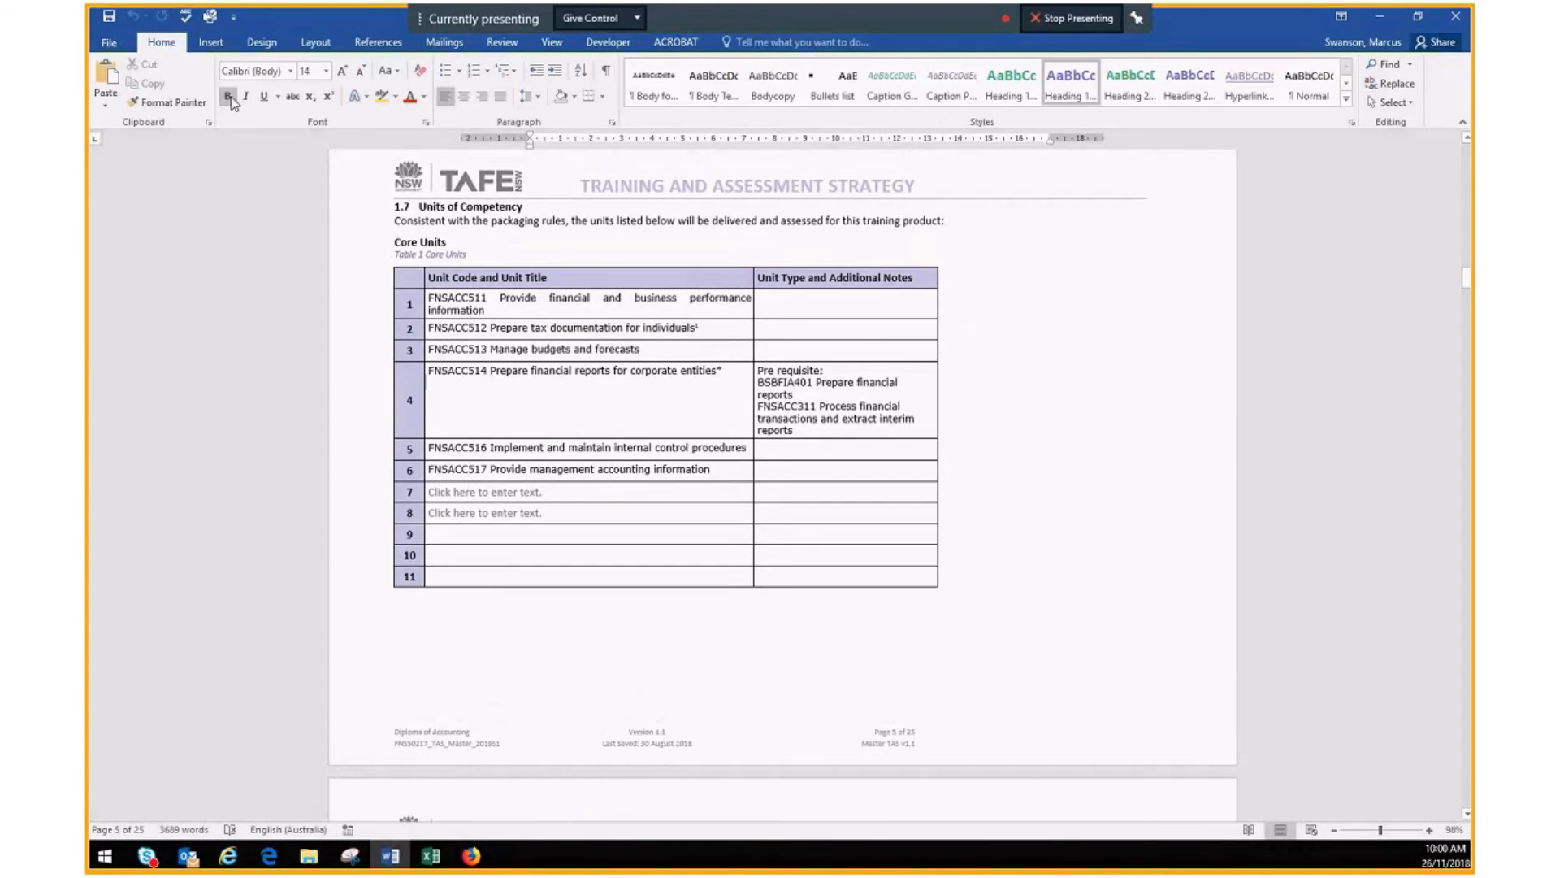
click(497, 45)
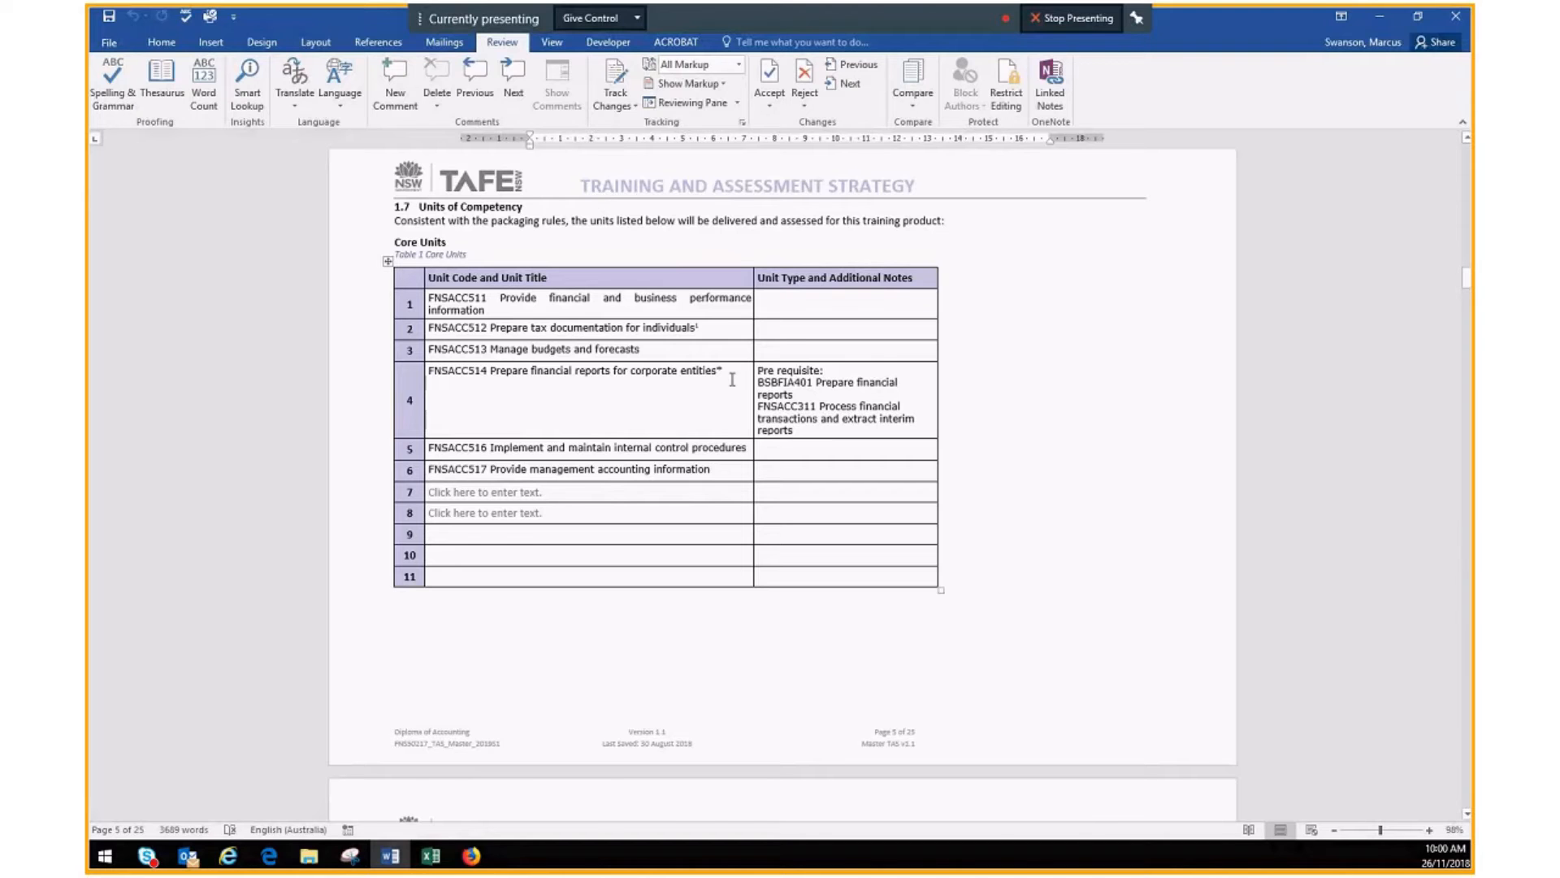
scroll(769, 312, down, 10)
drag(945, 242, 1103, 518)
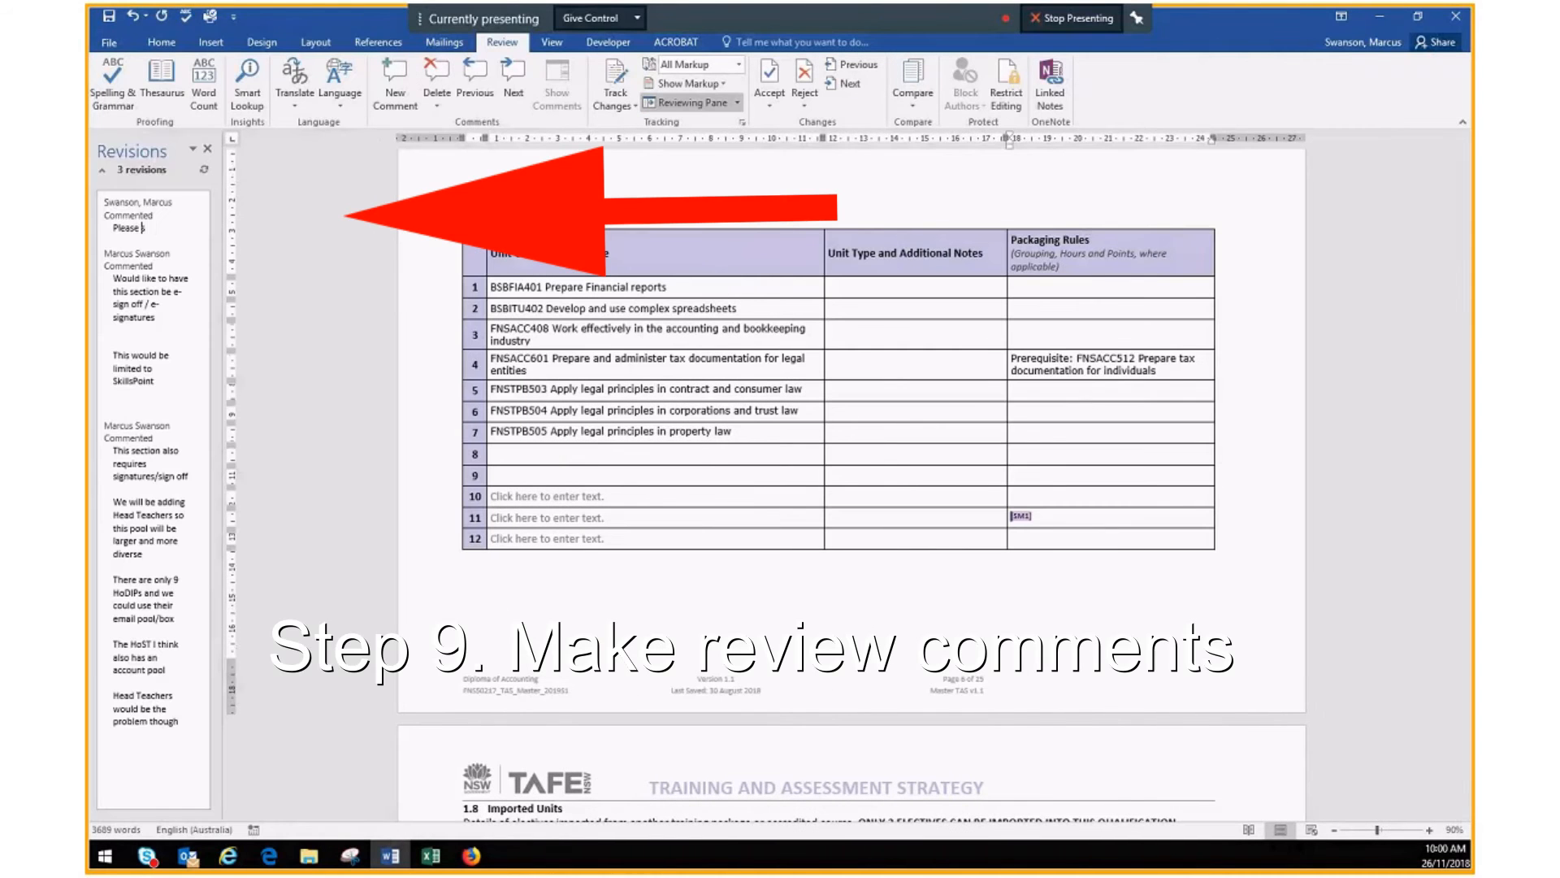
text(specif)
text(y which groups elecetives a)
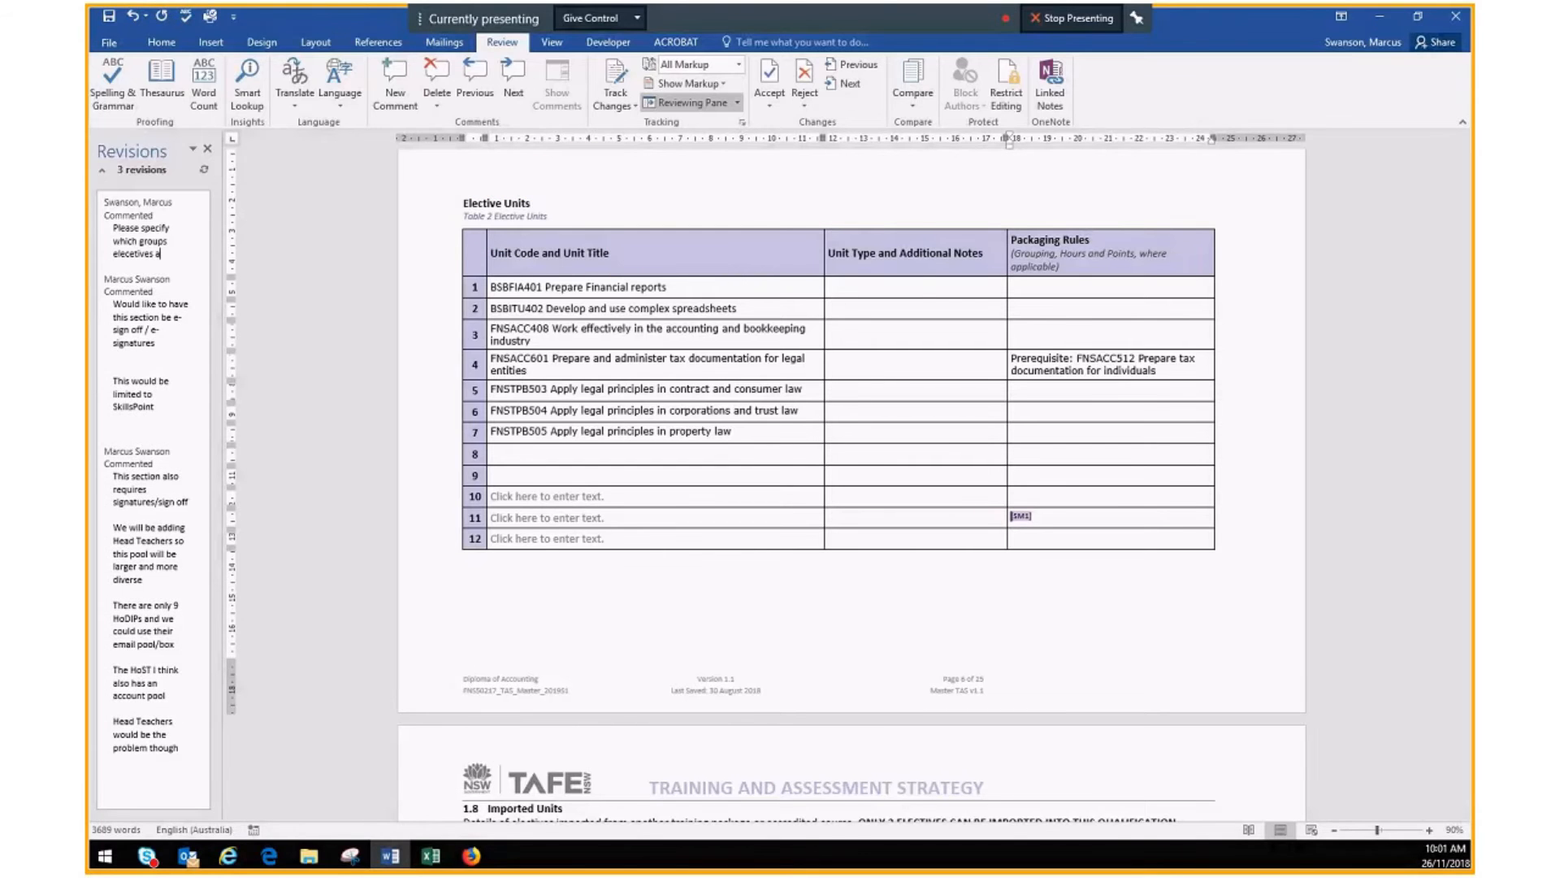
text(re from to meet packaging rules)
Step: Save the commented document to the Desktop under its existing name
key(ctrl+s)
click(700, 217)
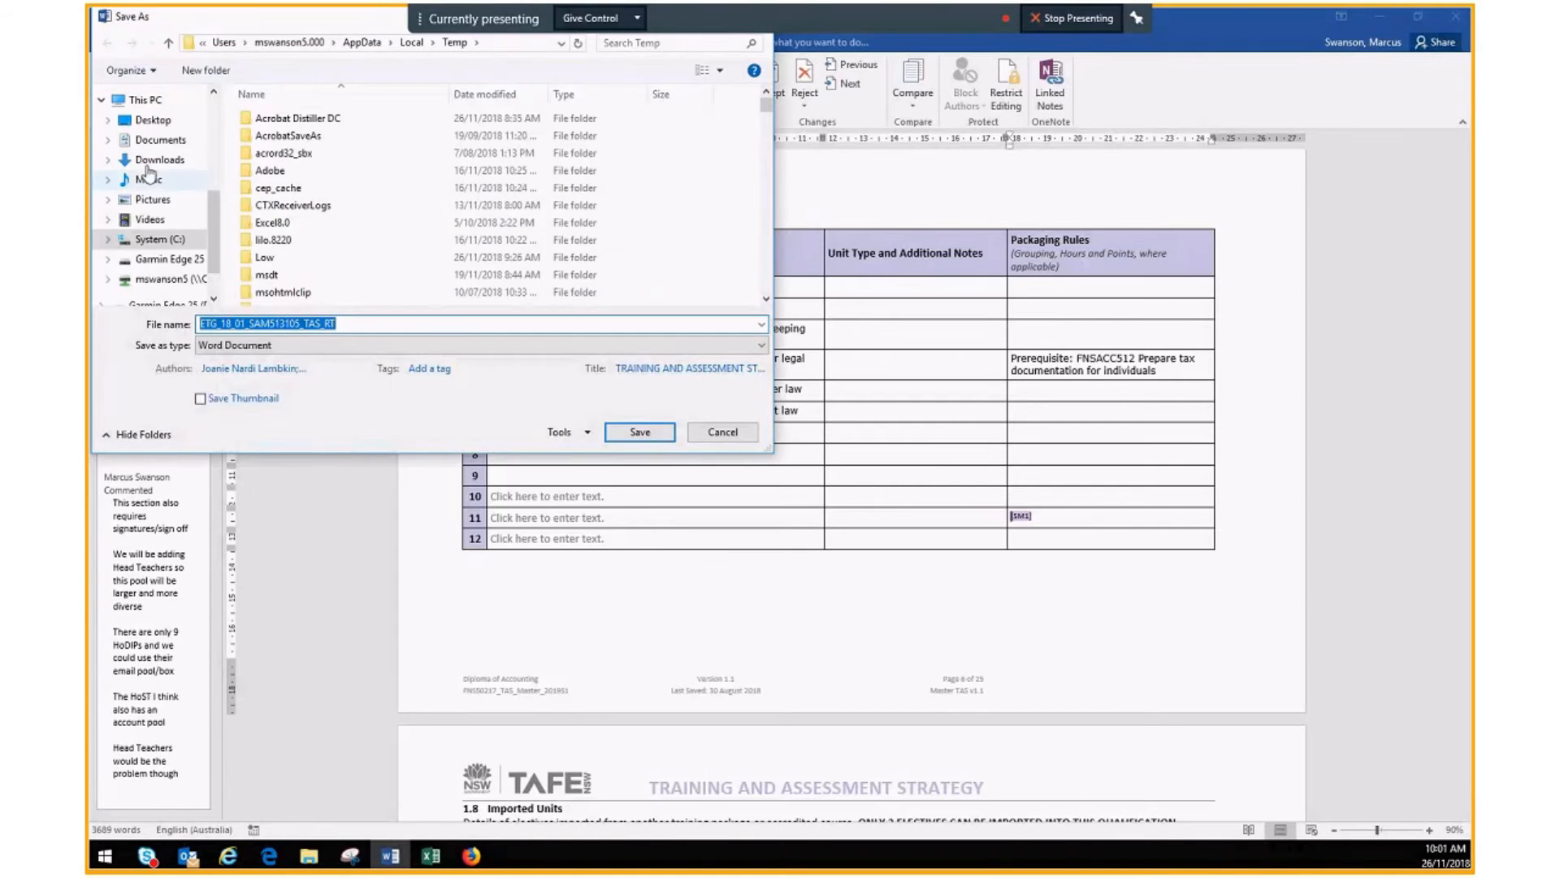
click(155, 120)
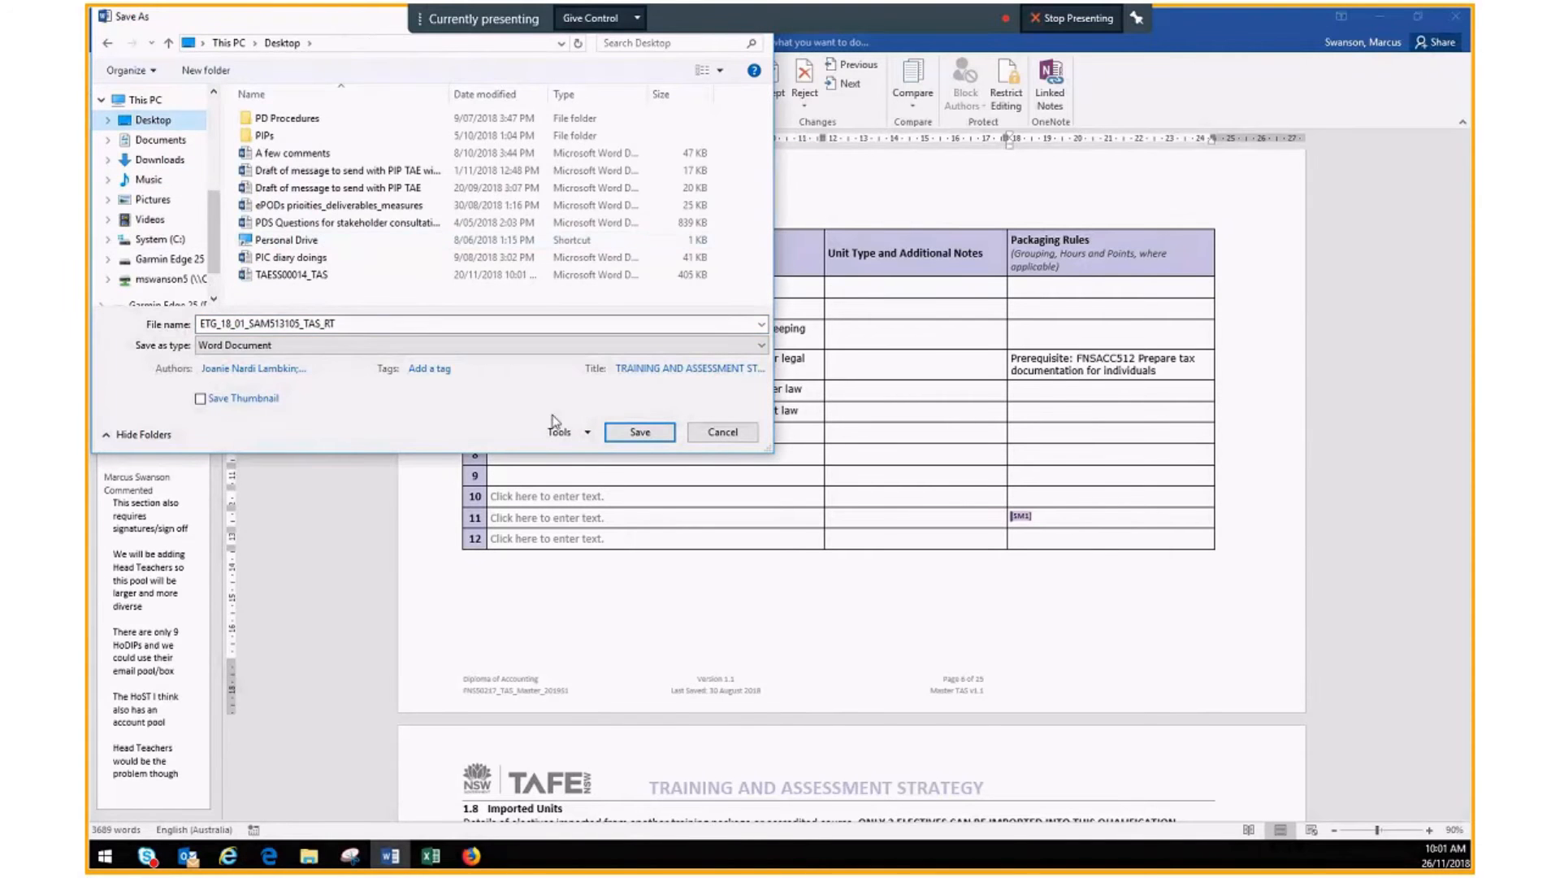
click(640, 431)
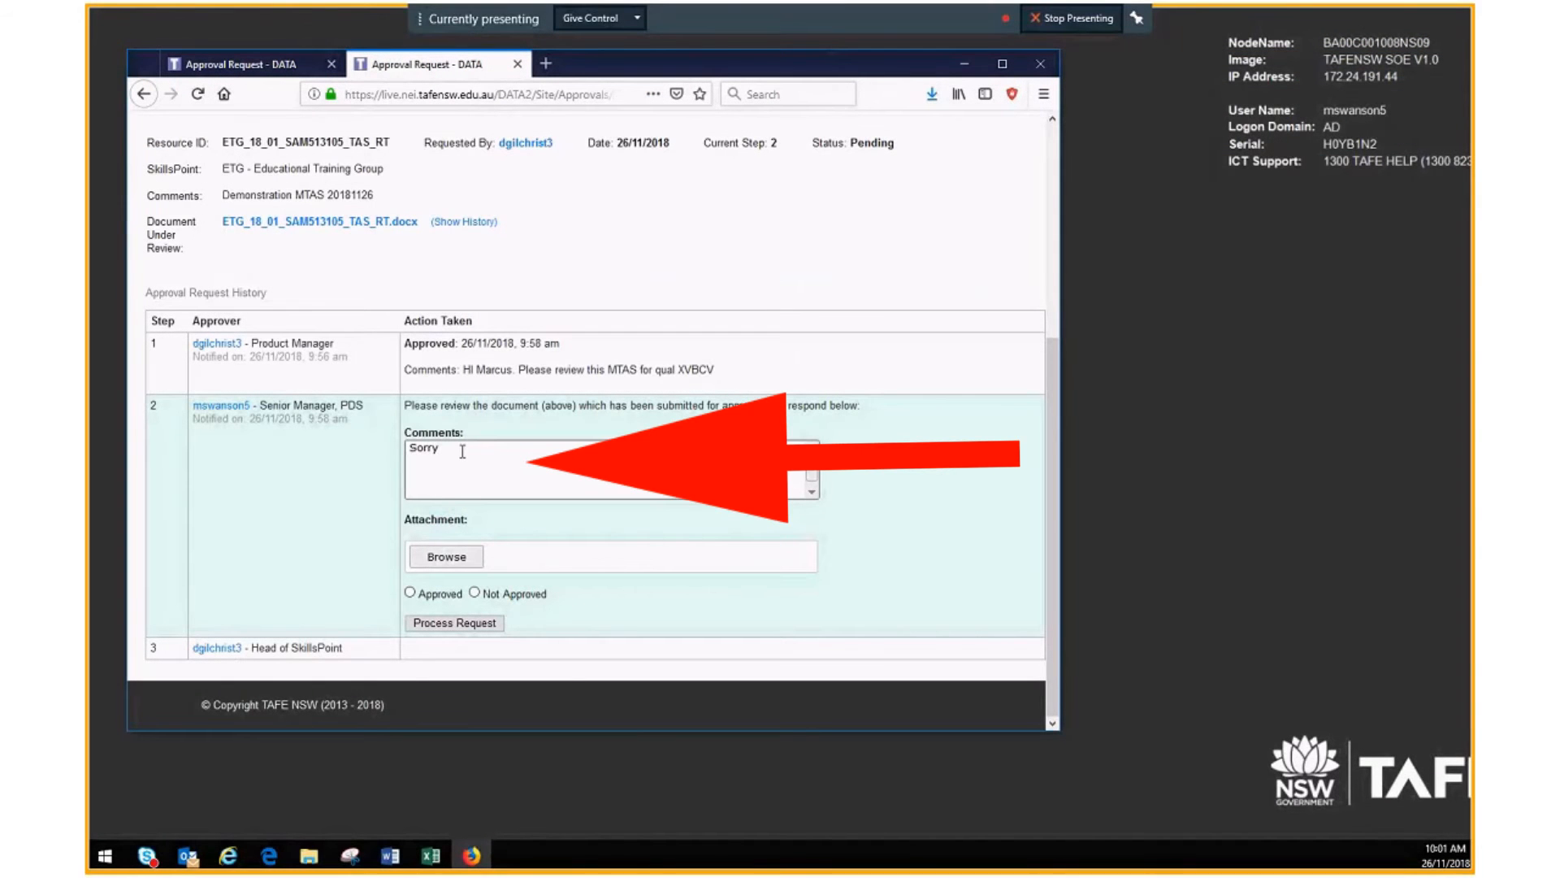
Step: Submit step 2 as Not Approved with comment 'cannot approve please see MTAS review comments' and the reviewed .docx attached
text(cannot approve please see MTAS review comments)
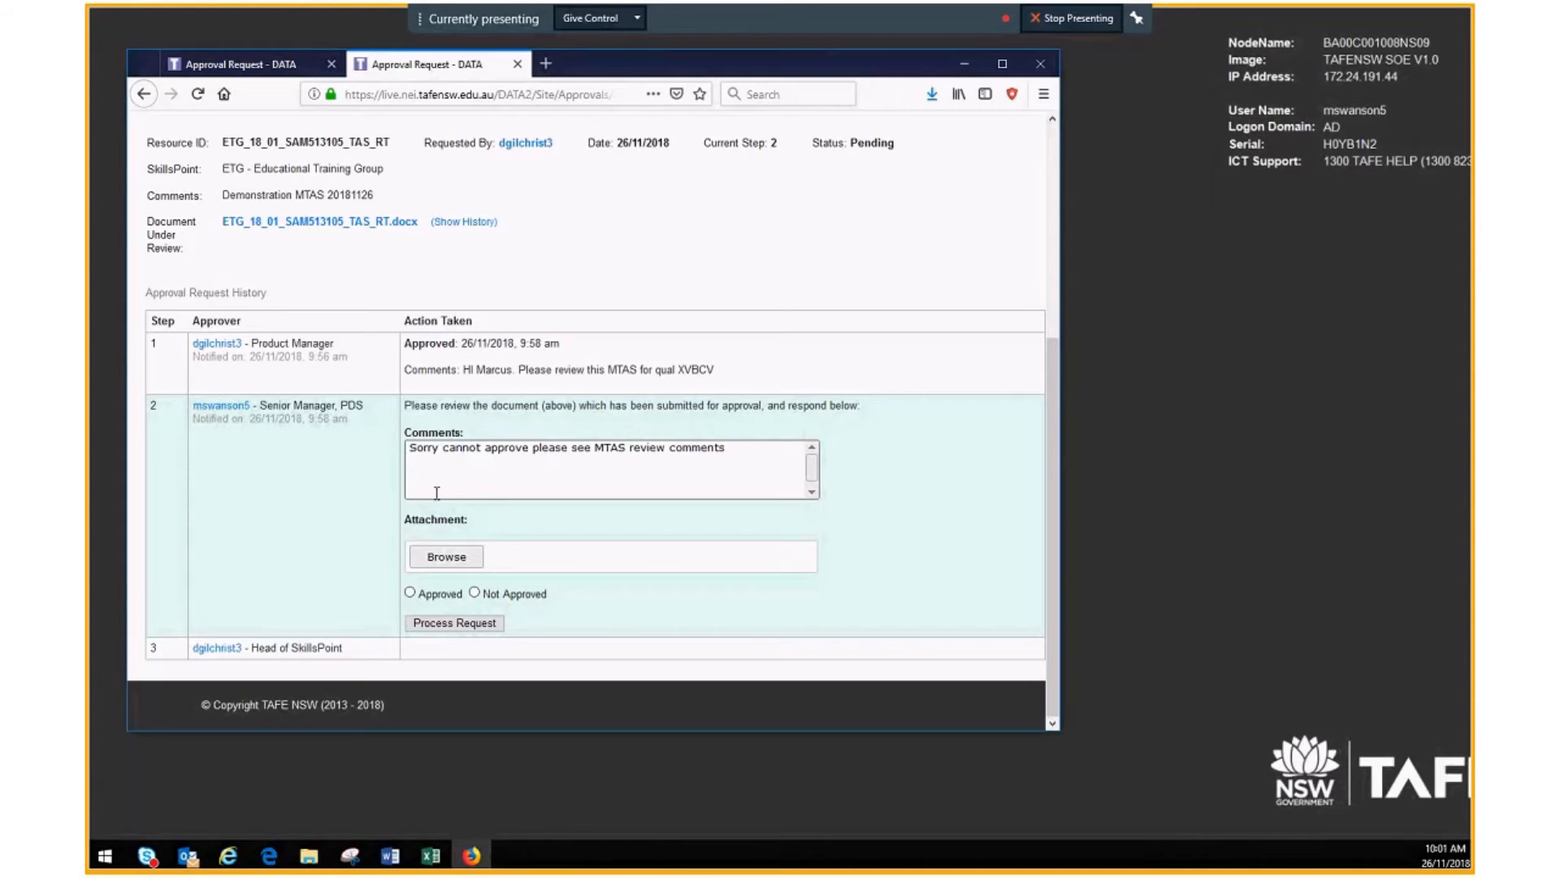
click(443, 559)
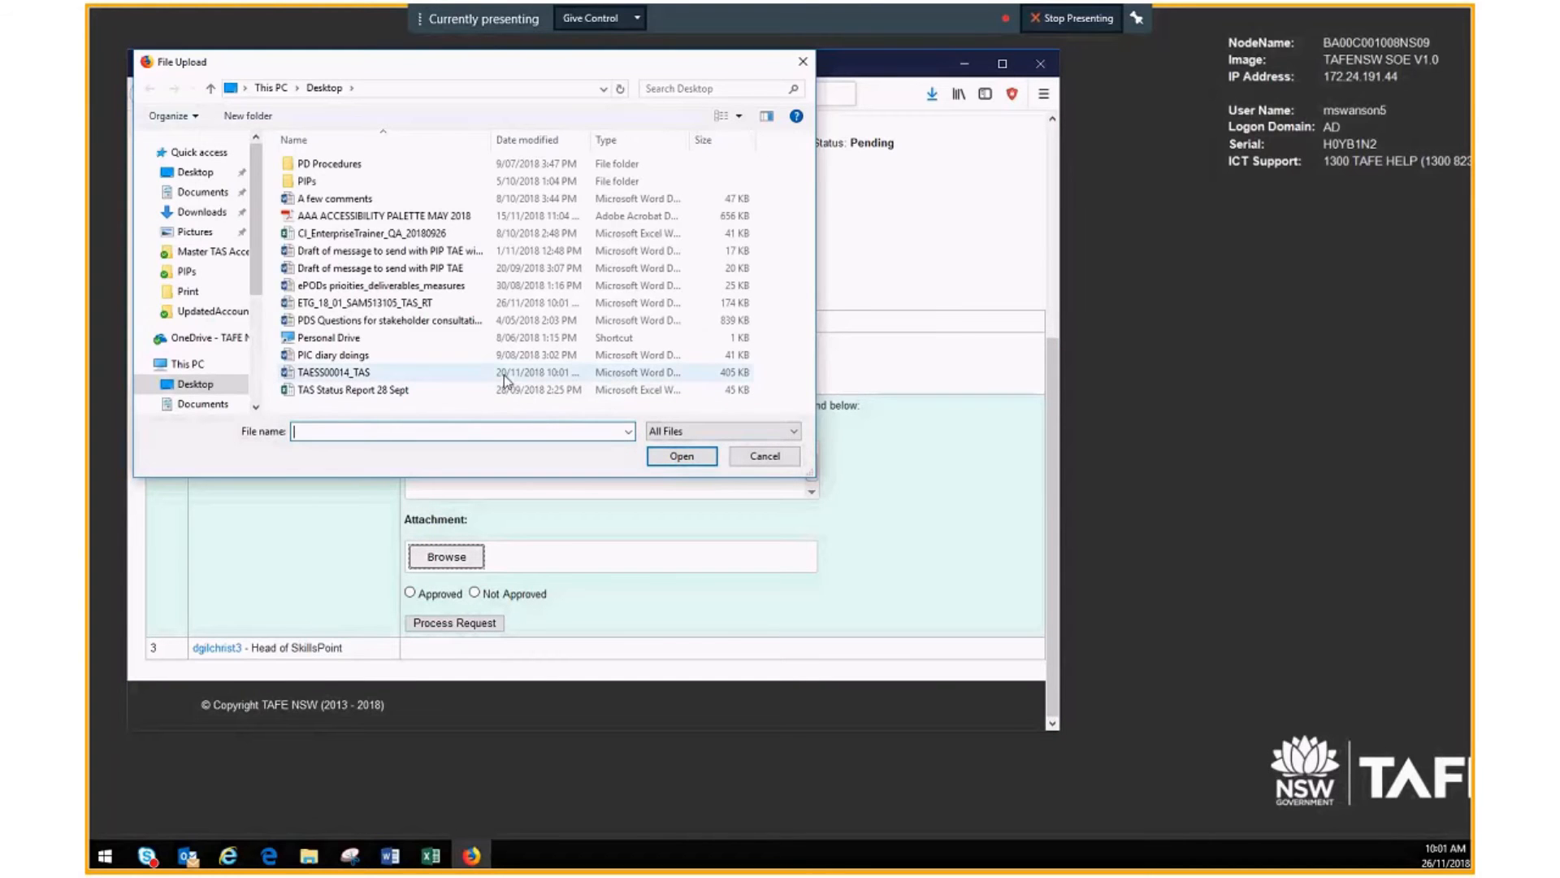
click(426, 304)
click(656, 456)
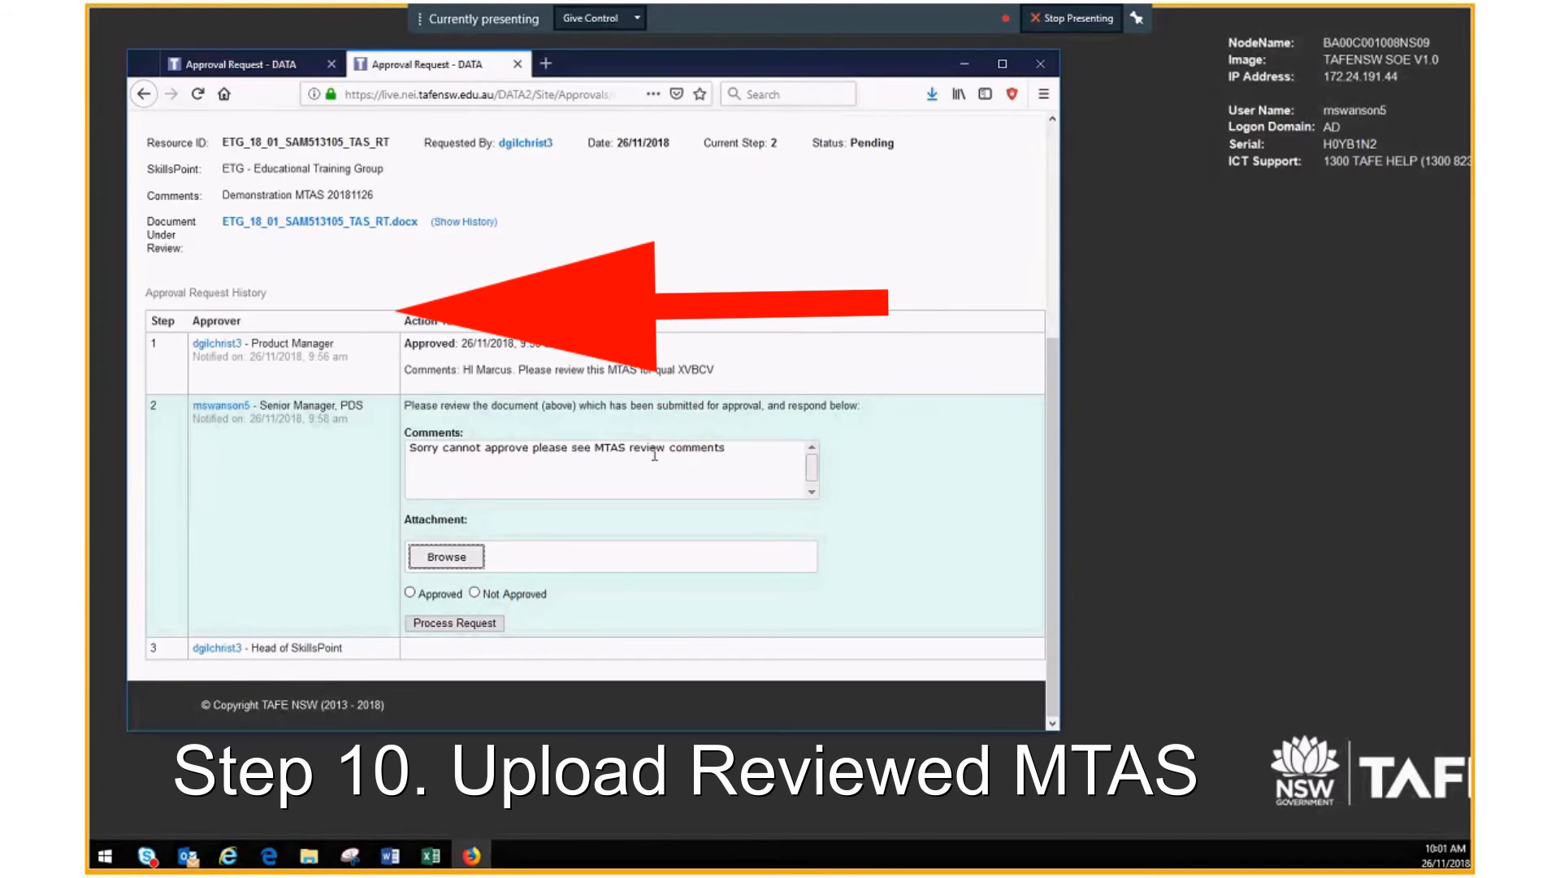
click(473, 593)
click(457, 623)
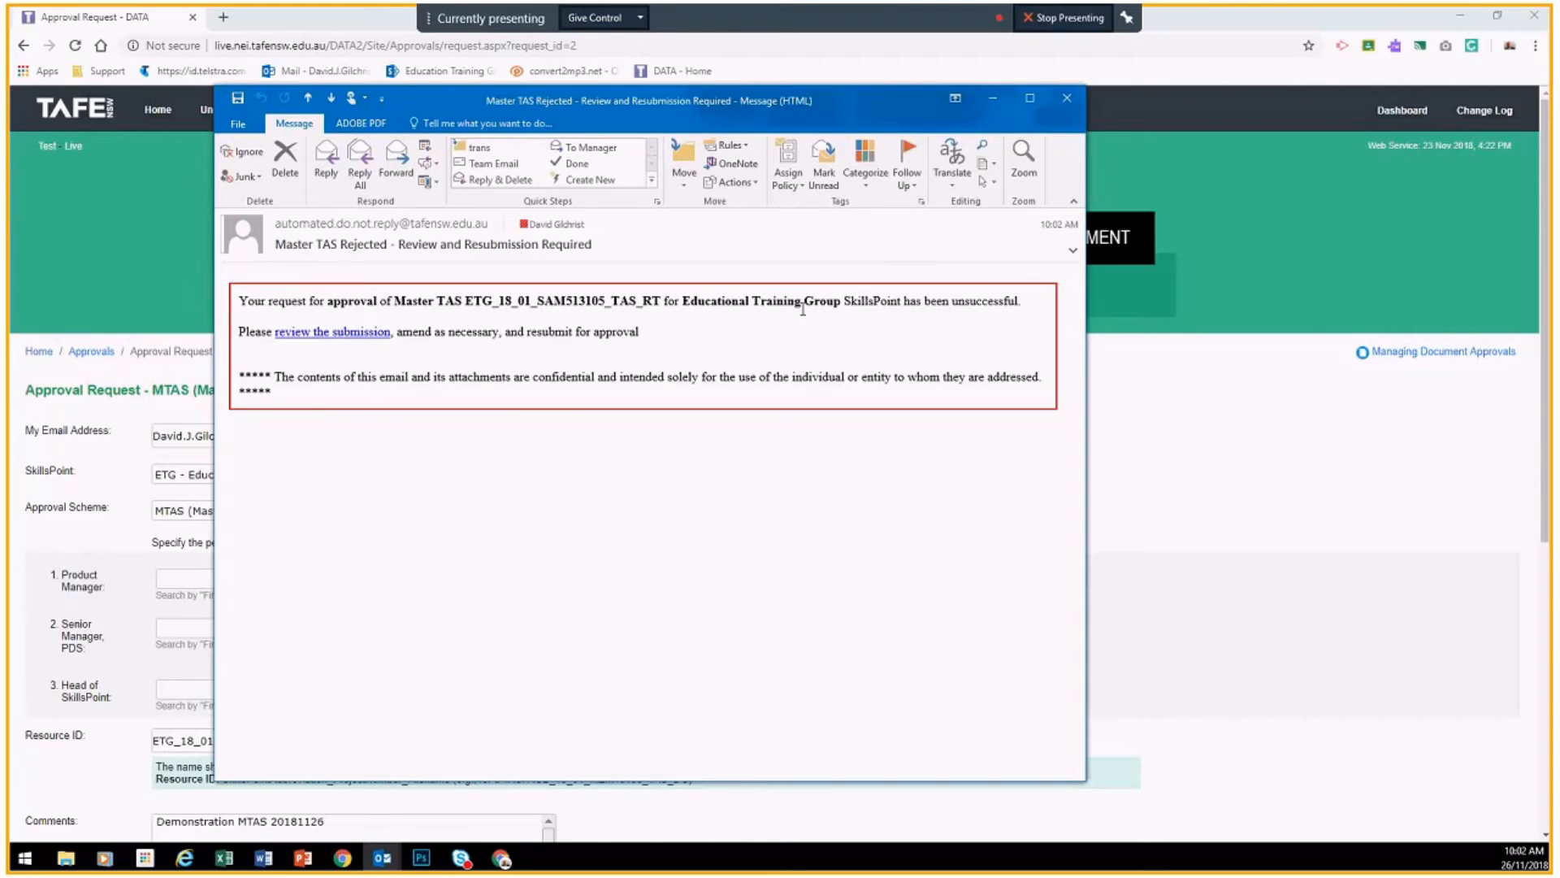
Step: Highlight the request-unsuccessful line in the rejection email, then minimise the message
drag(645, 300, 925, 301)
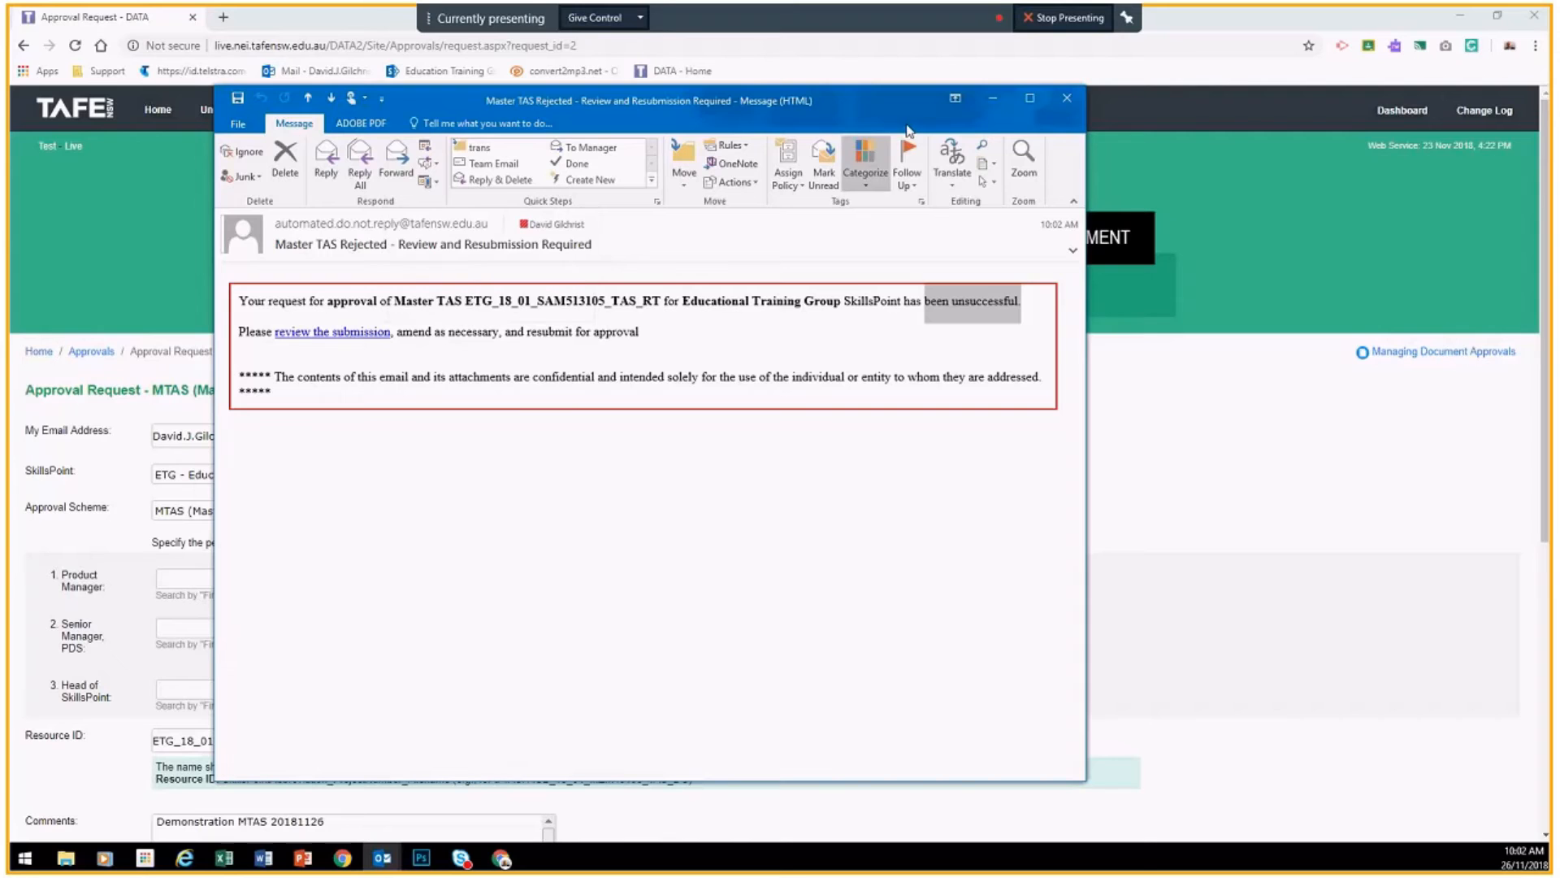
click(989, 96)
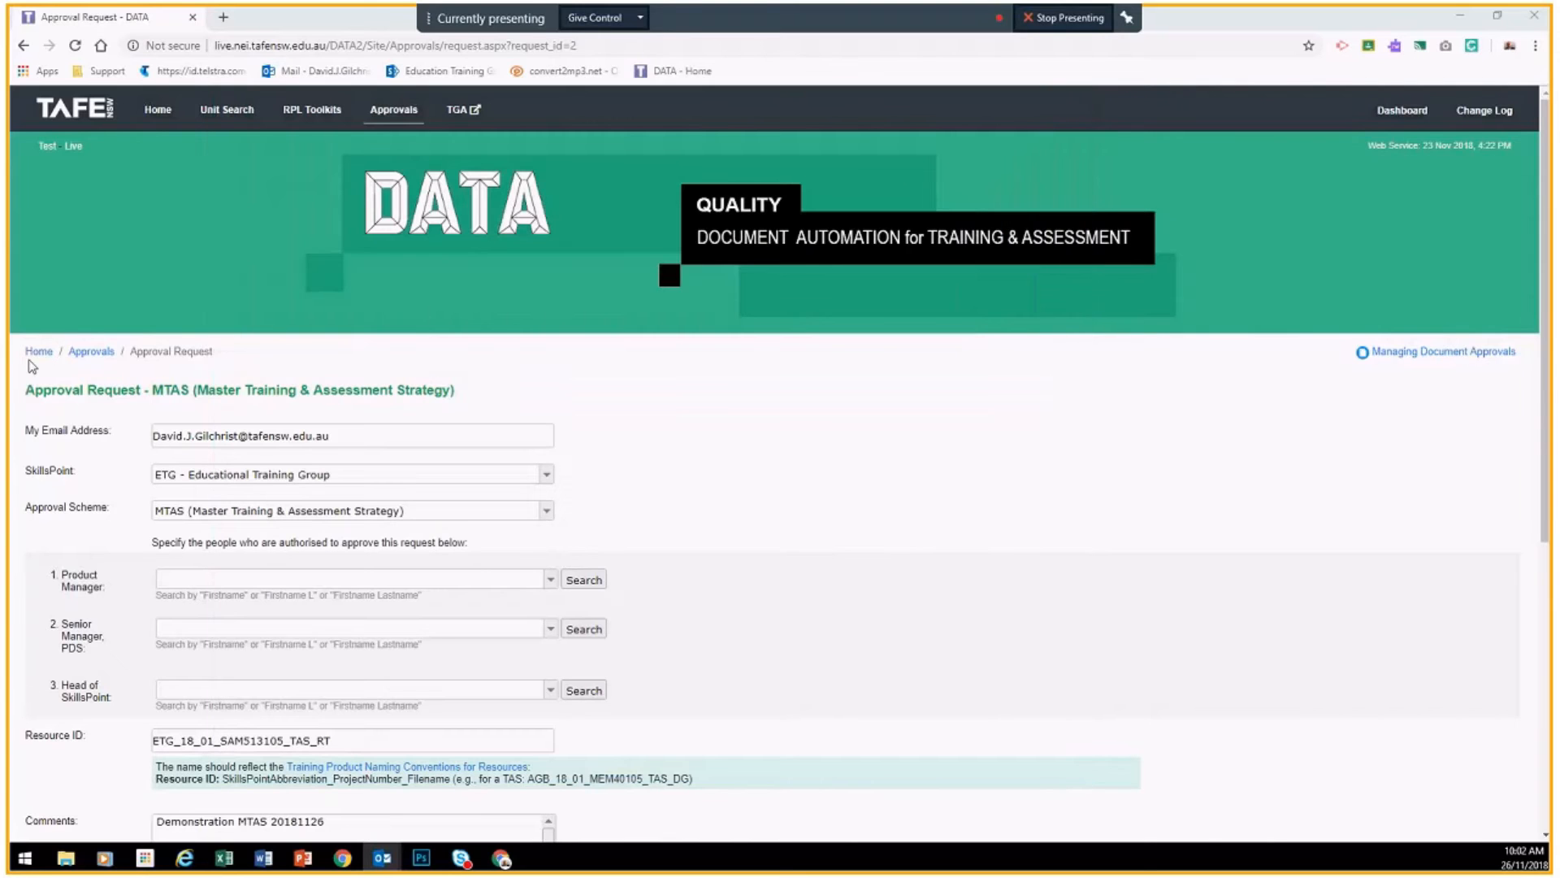
Step: Open the rejected On Hold request from the Approvals list
click(89, 353)
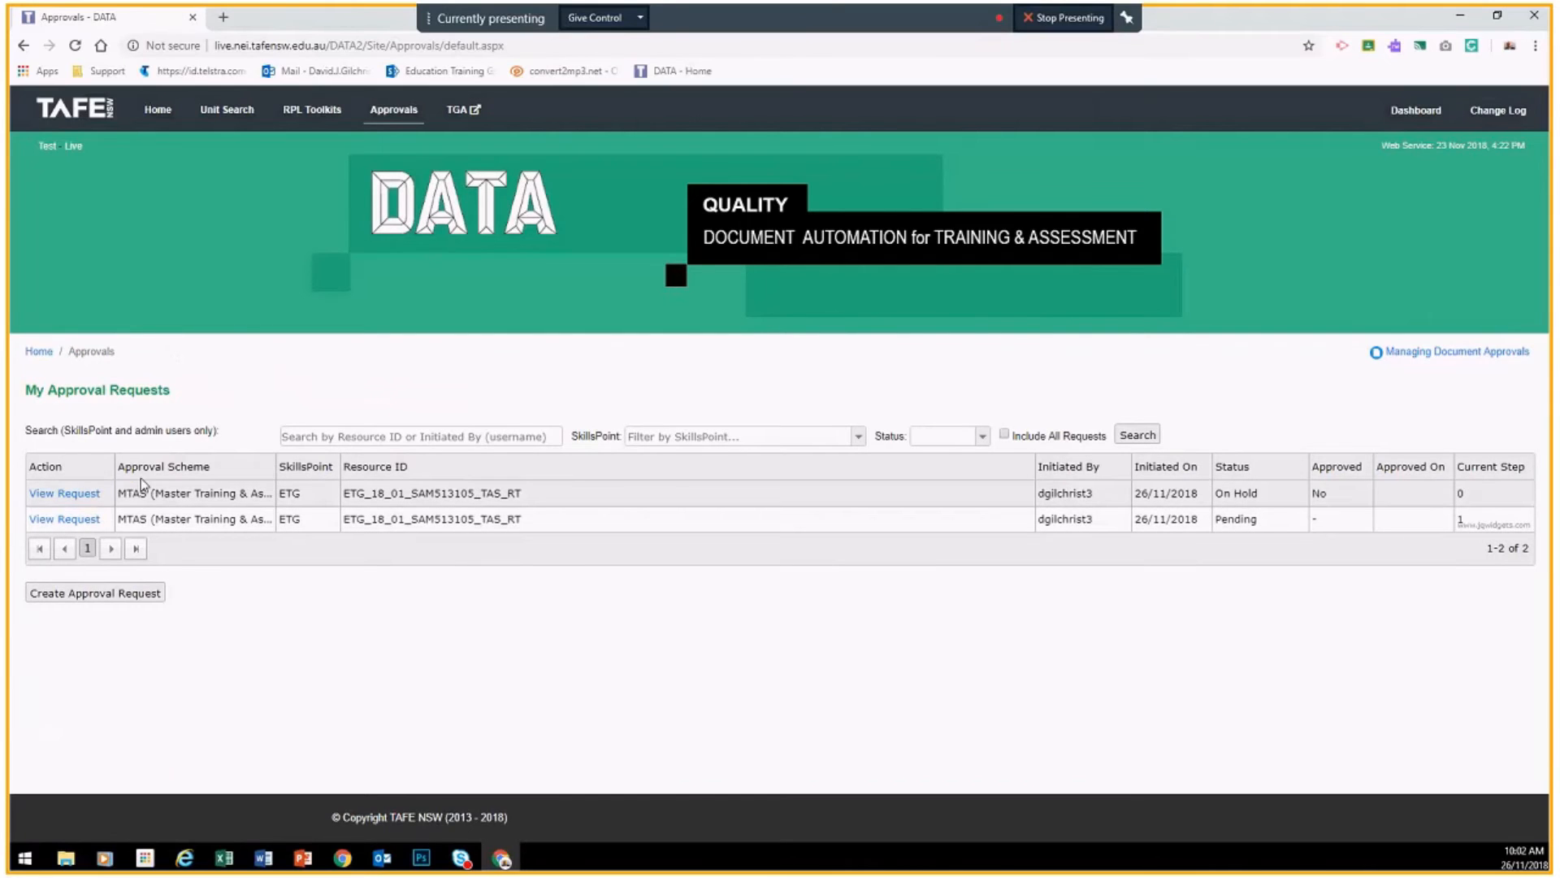
click(63, 496)
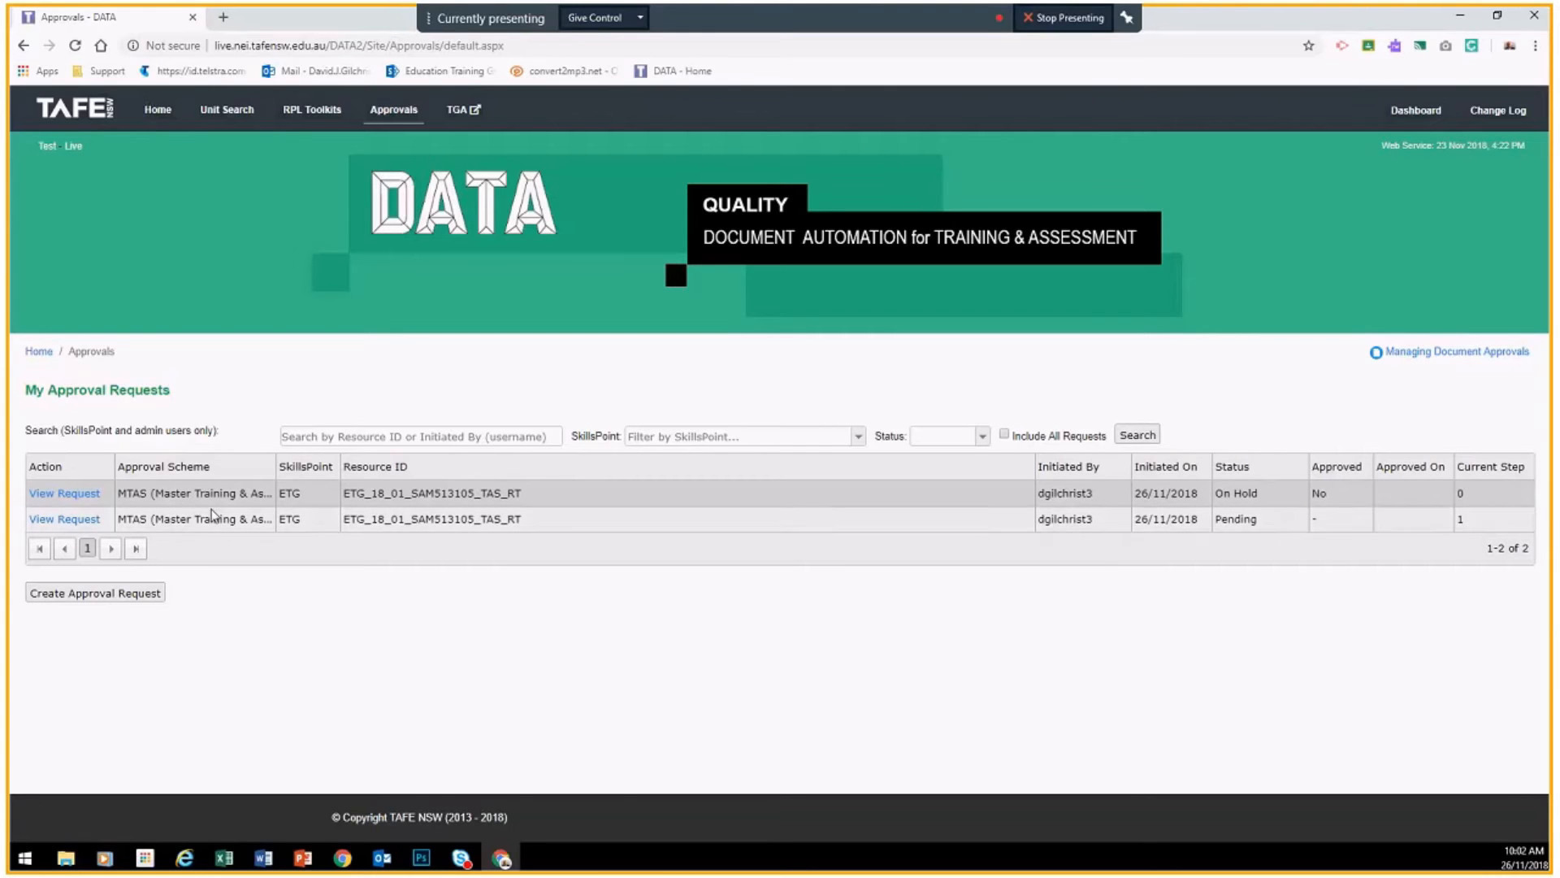
click(63, 494)
Step: Highlight the request-rejected notice and step 2's Not Approved result in the history
scroll(793, 466, down, 2)
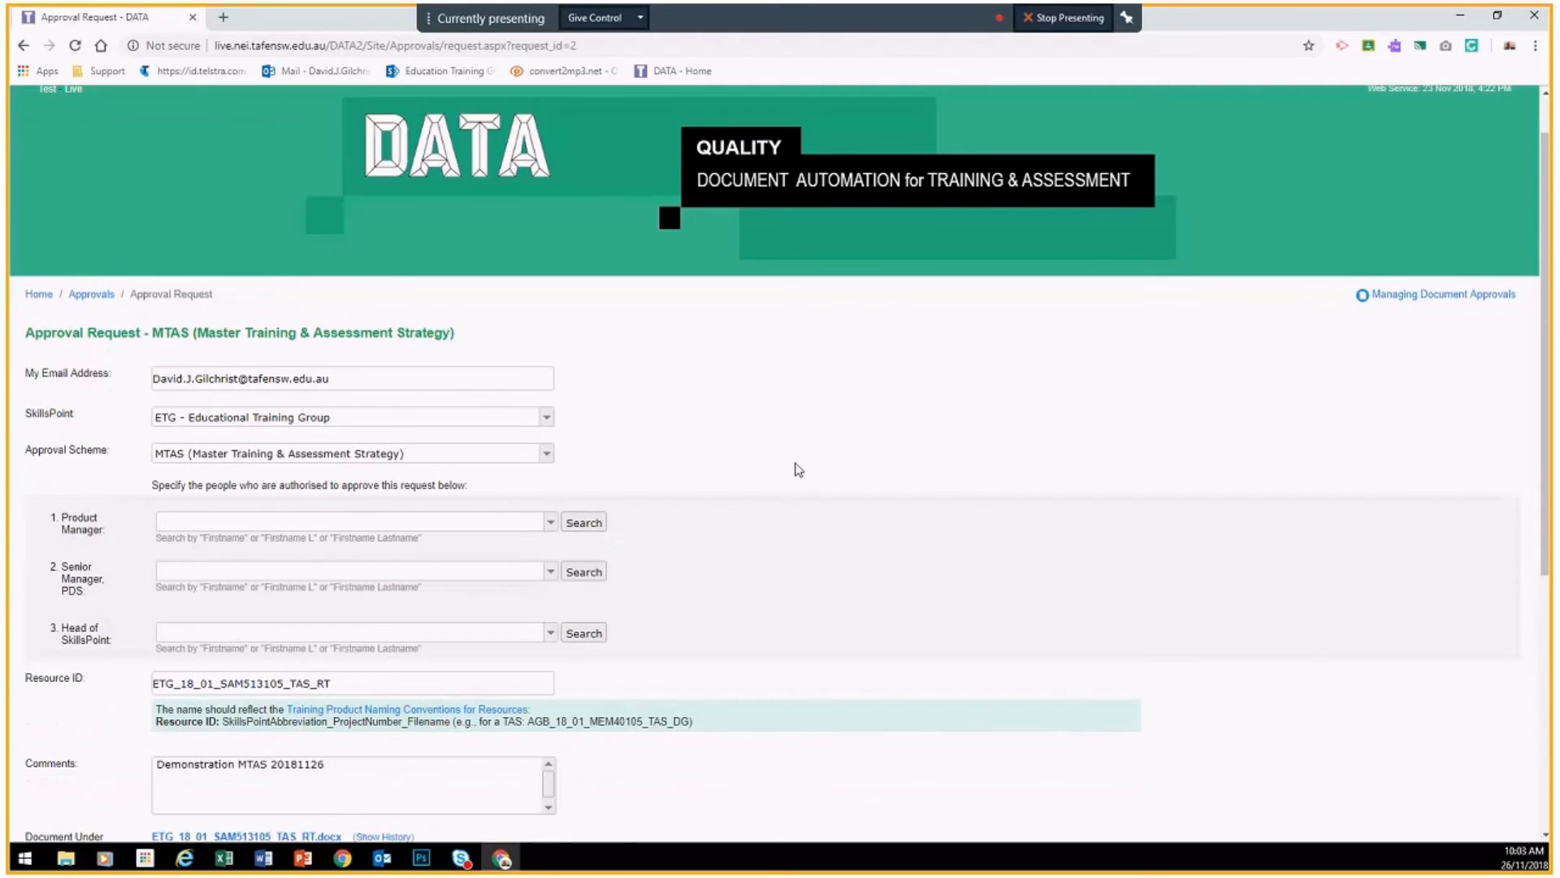
scroll(799, 470, down, 4)
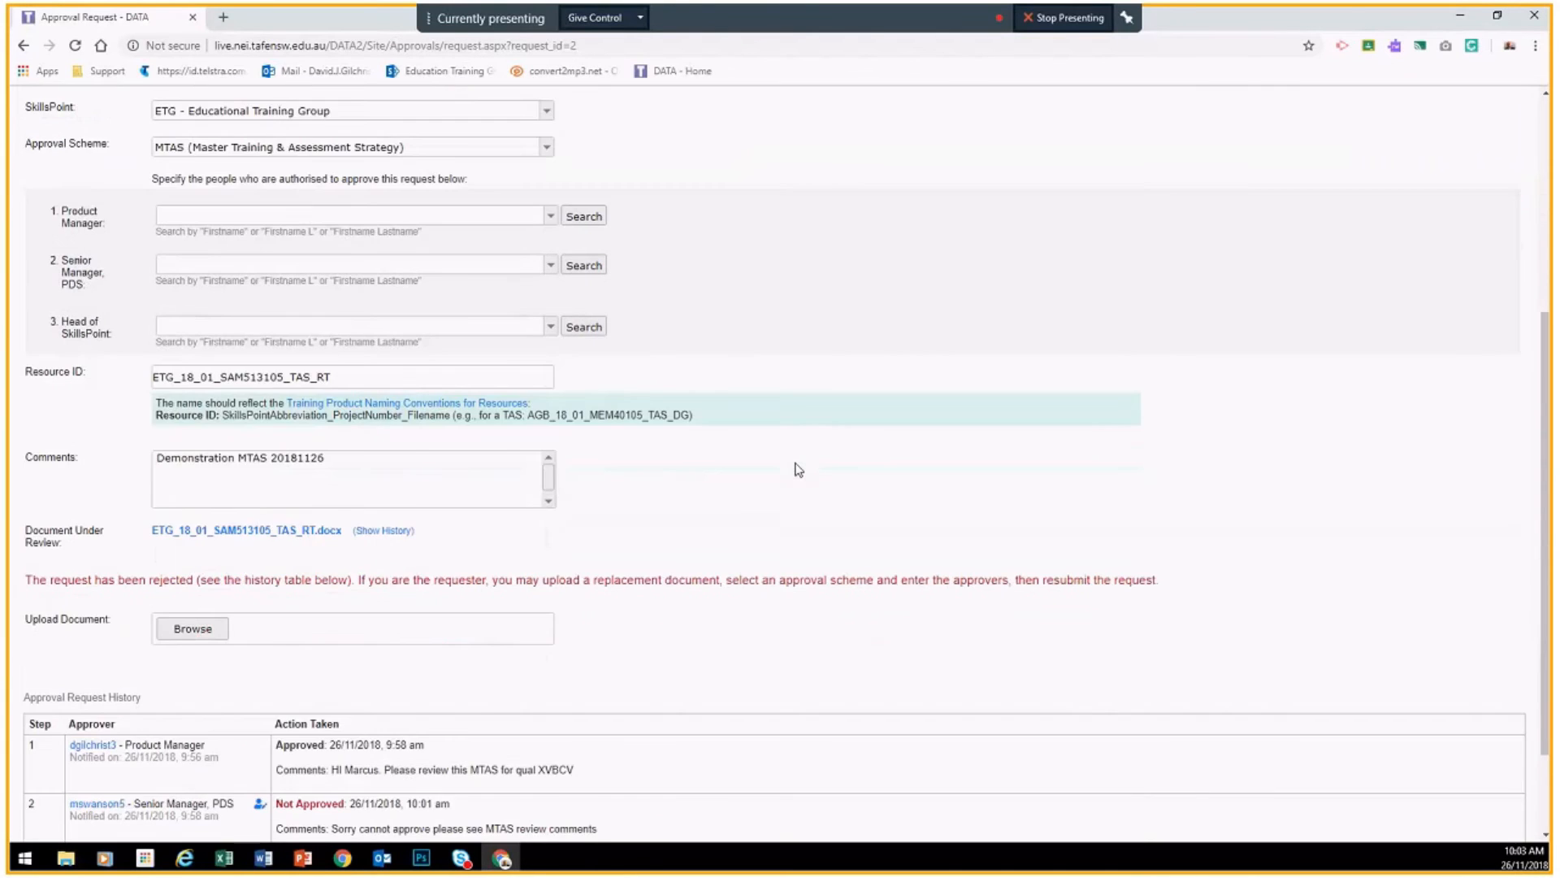
drag(99, 459, 384, 447)
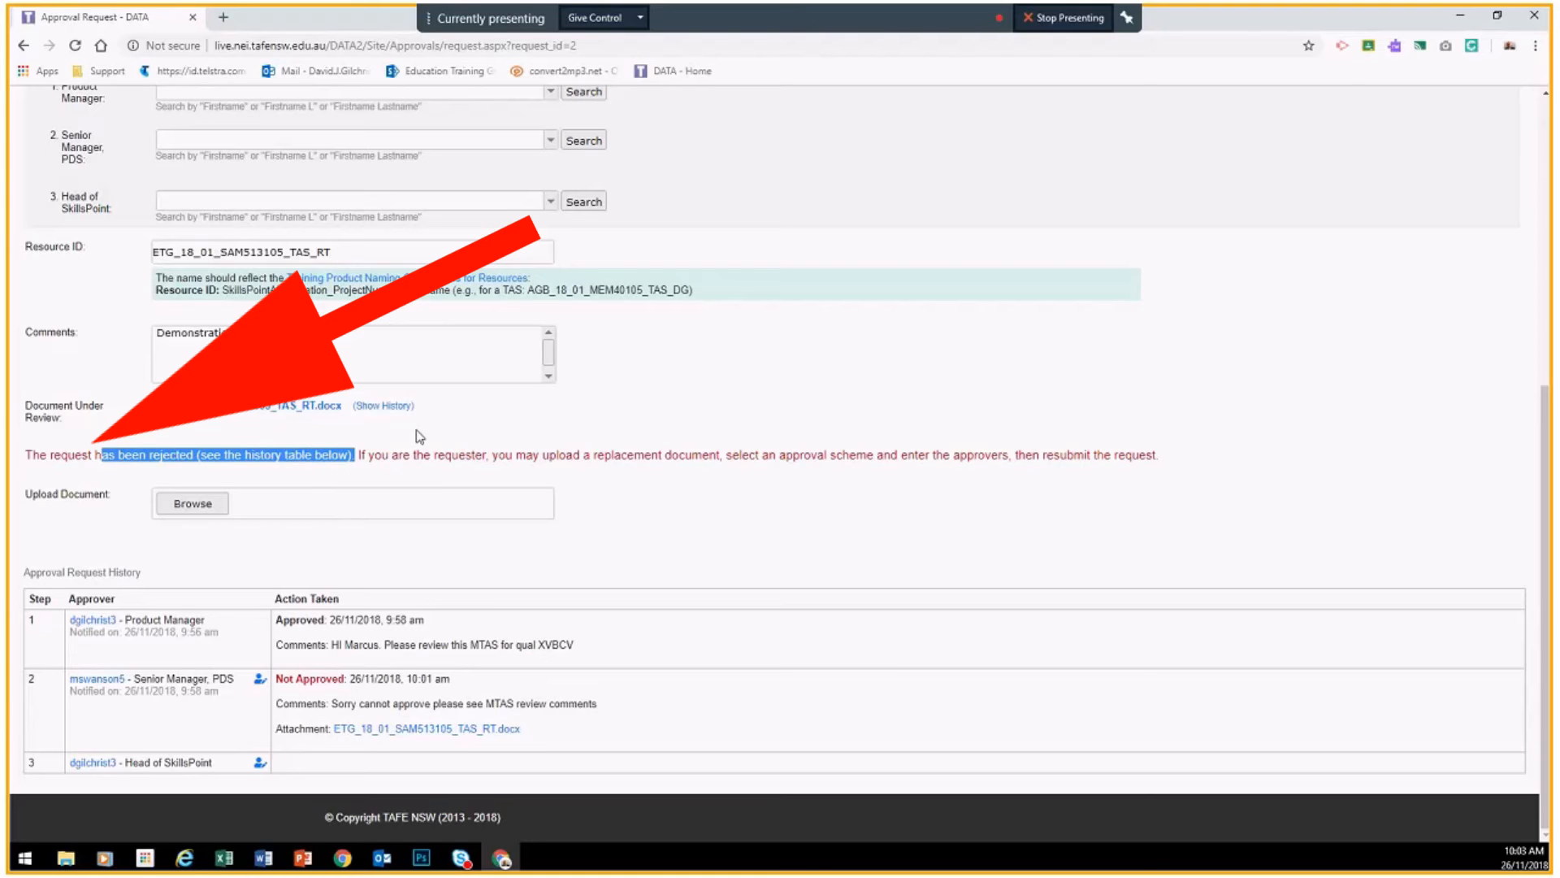
click(419, 436)
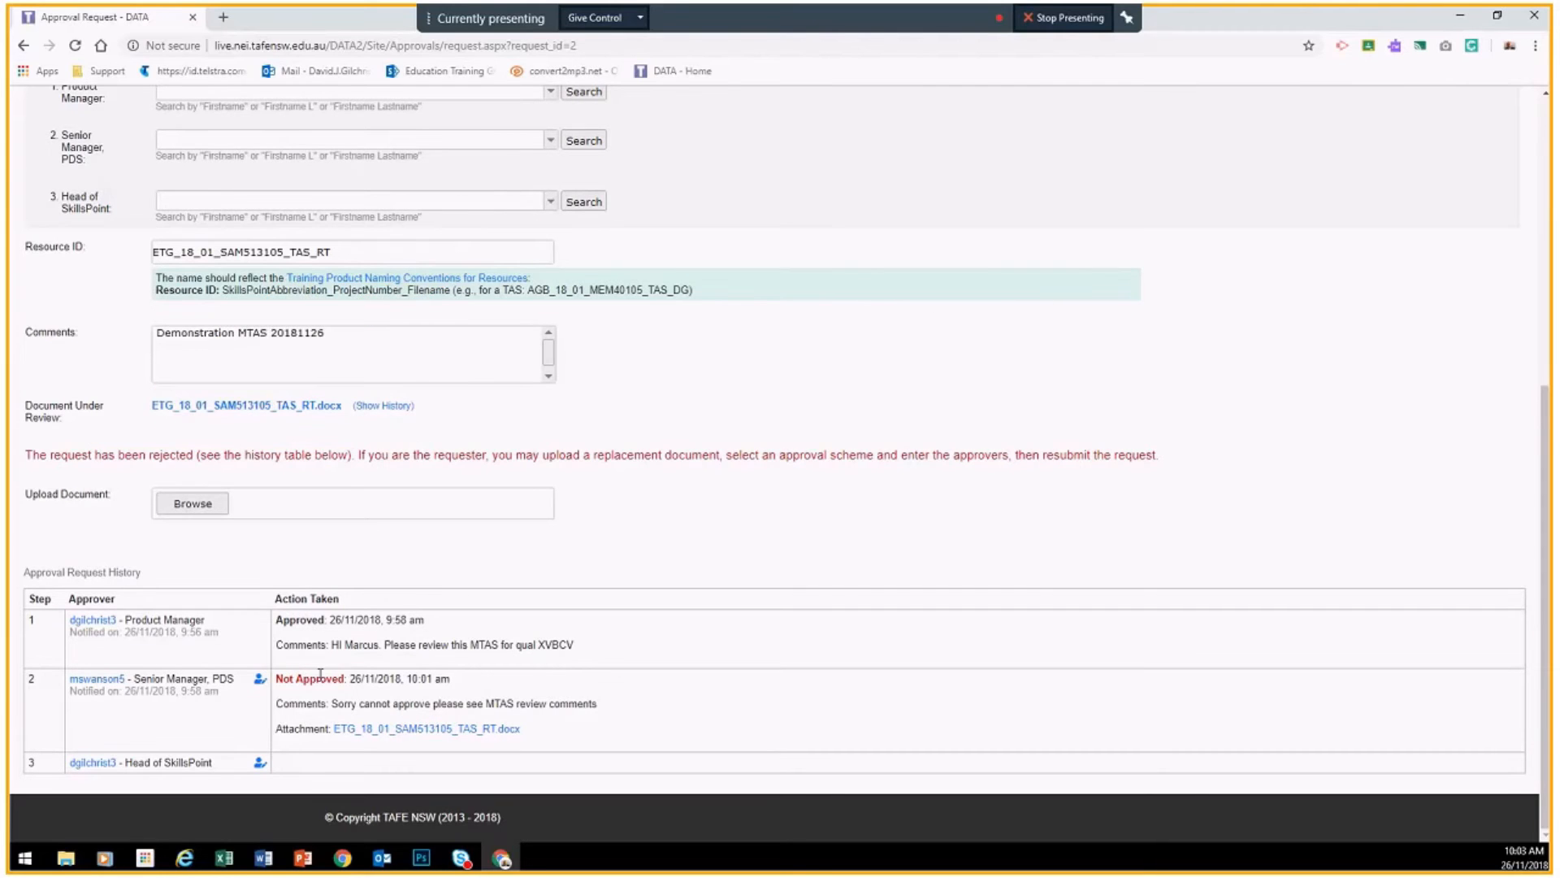
drag(350, 682, 275, 681)
click(431, 732)
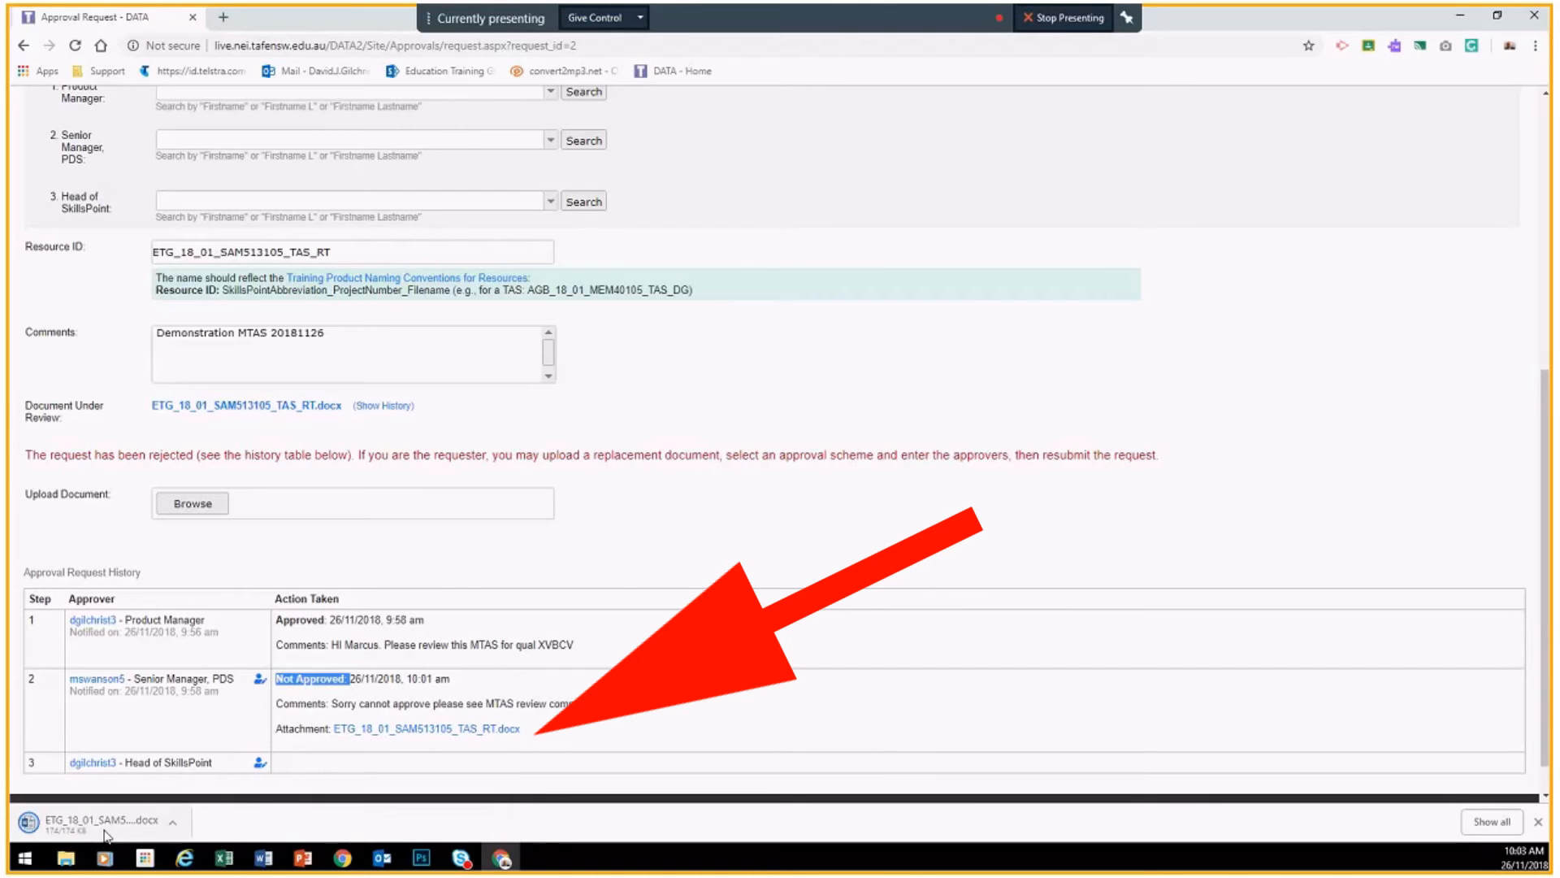
click(106, 833)
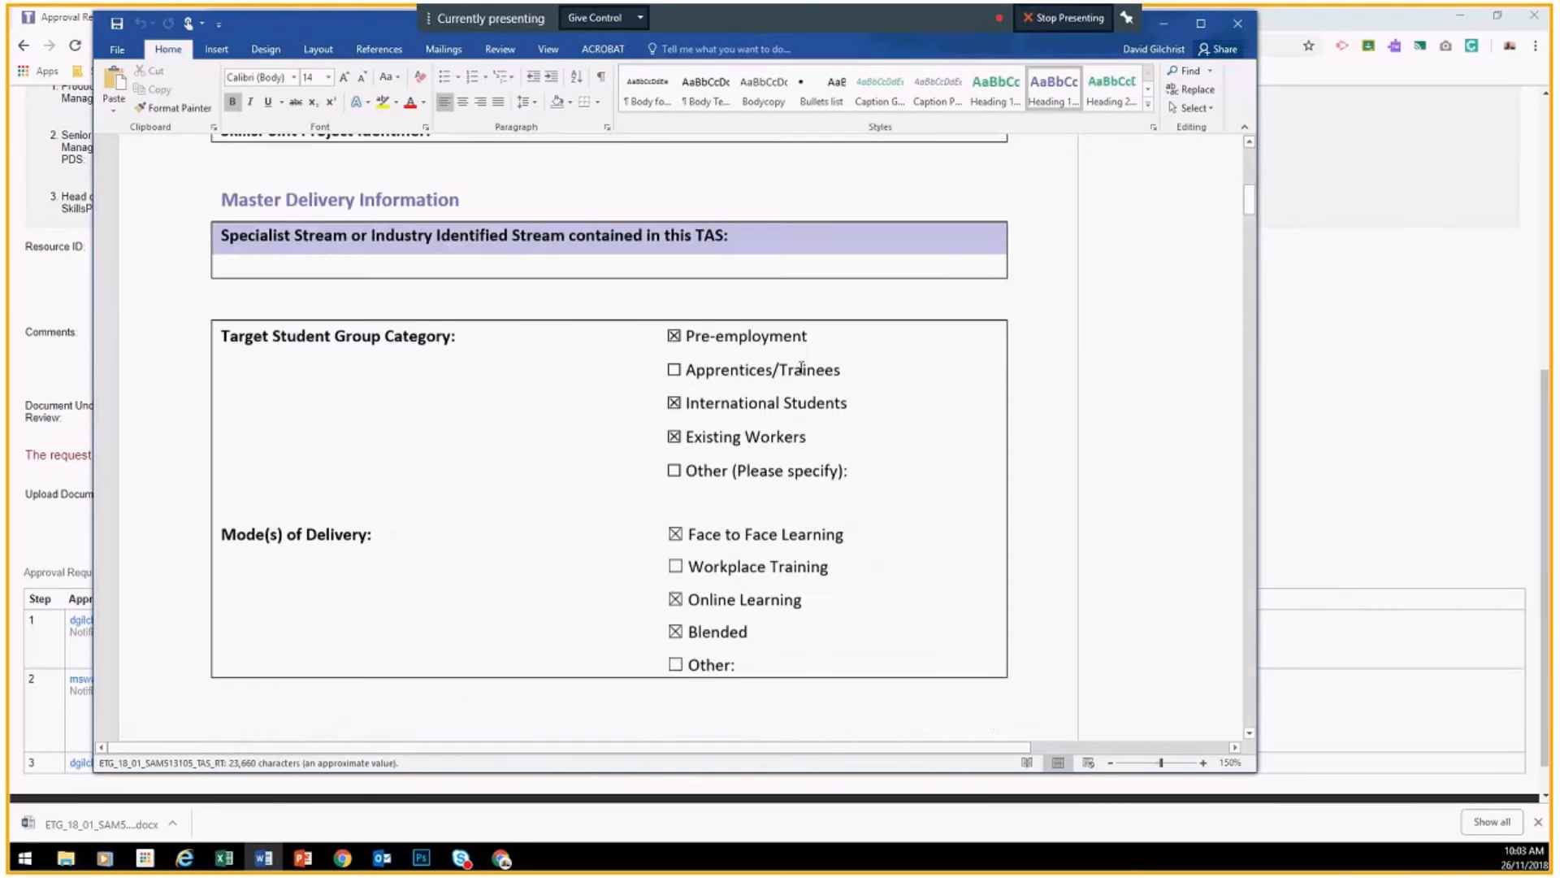
scroll(801, 367, down, 12)
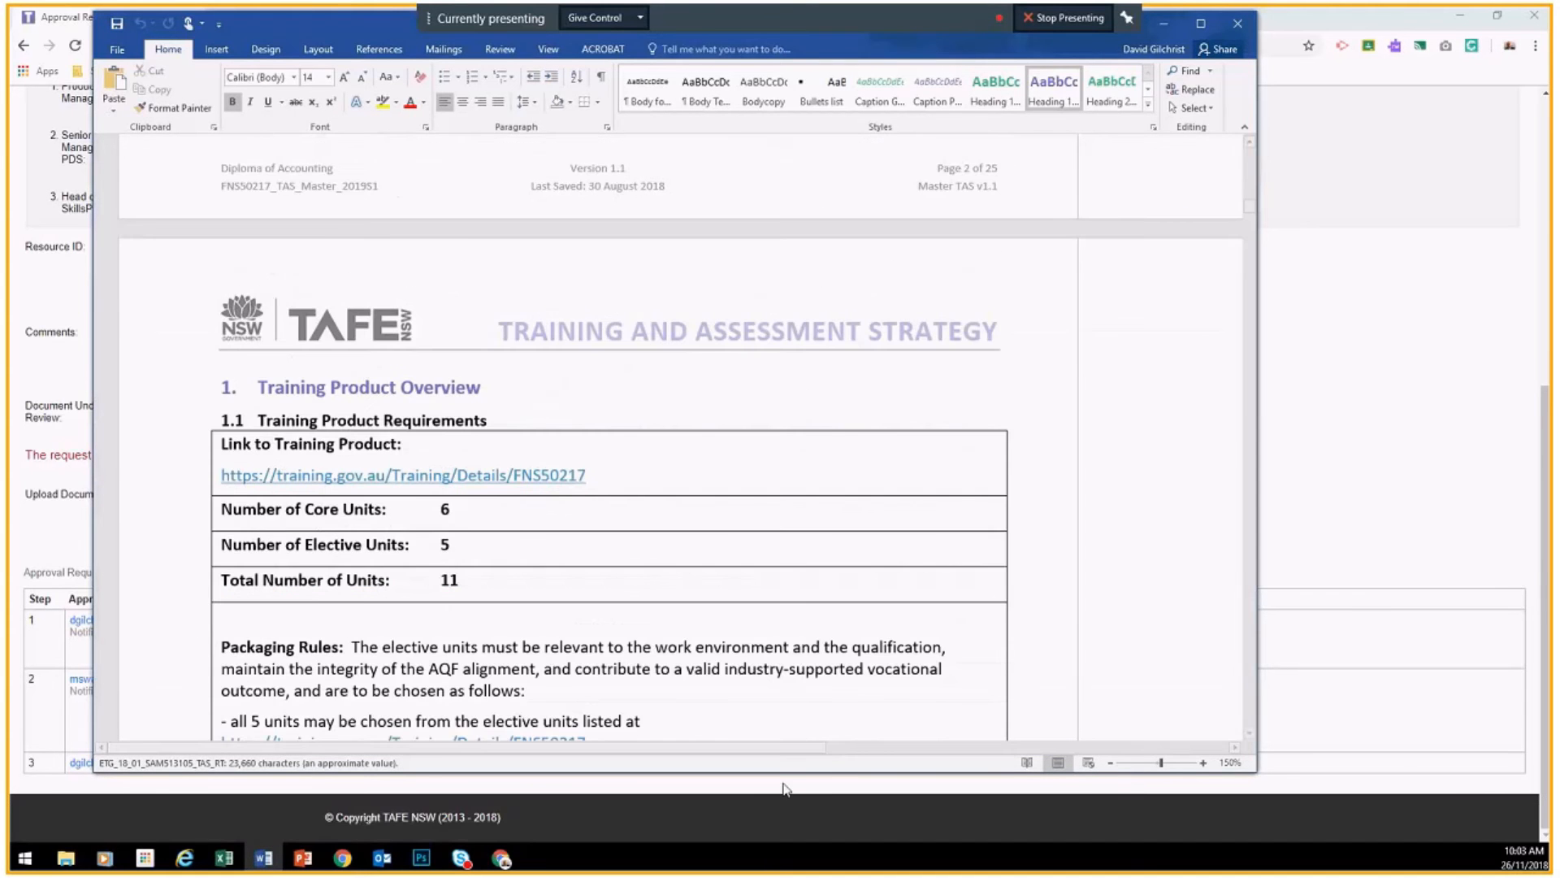
scroll(854, 332, down, 20)
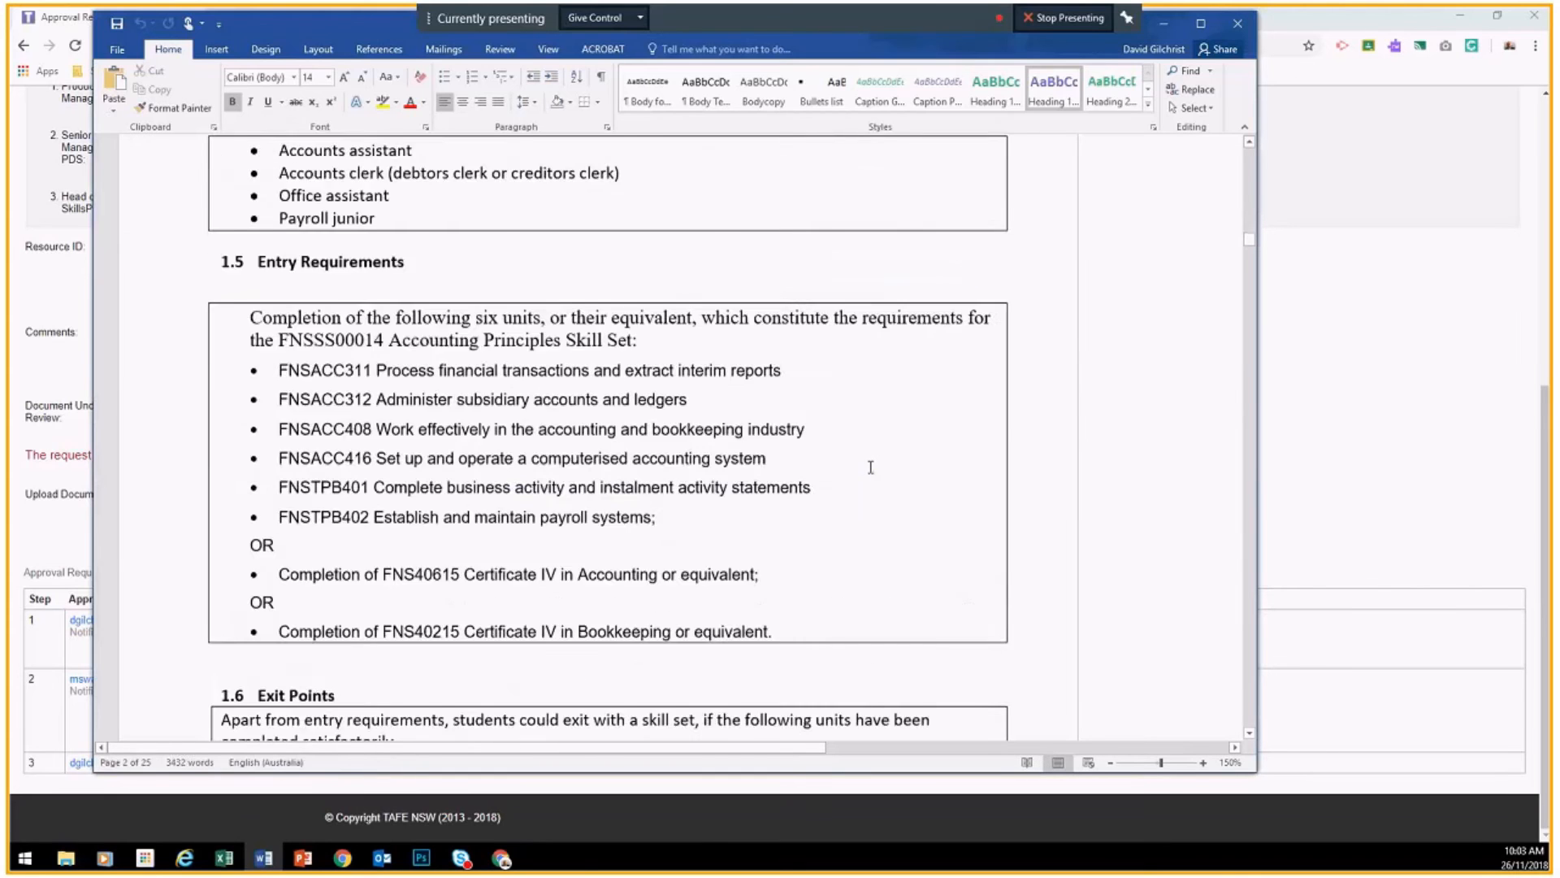
scroll(854, 332, down, 12)
scroll(856, 332, down, 15)
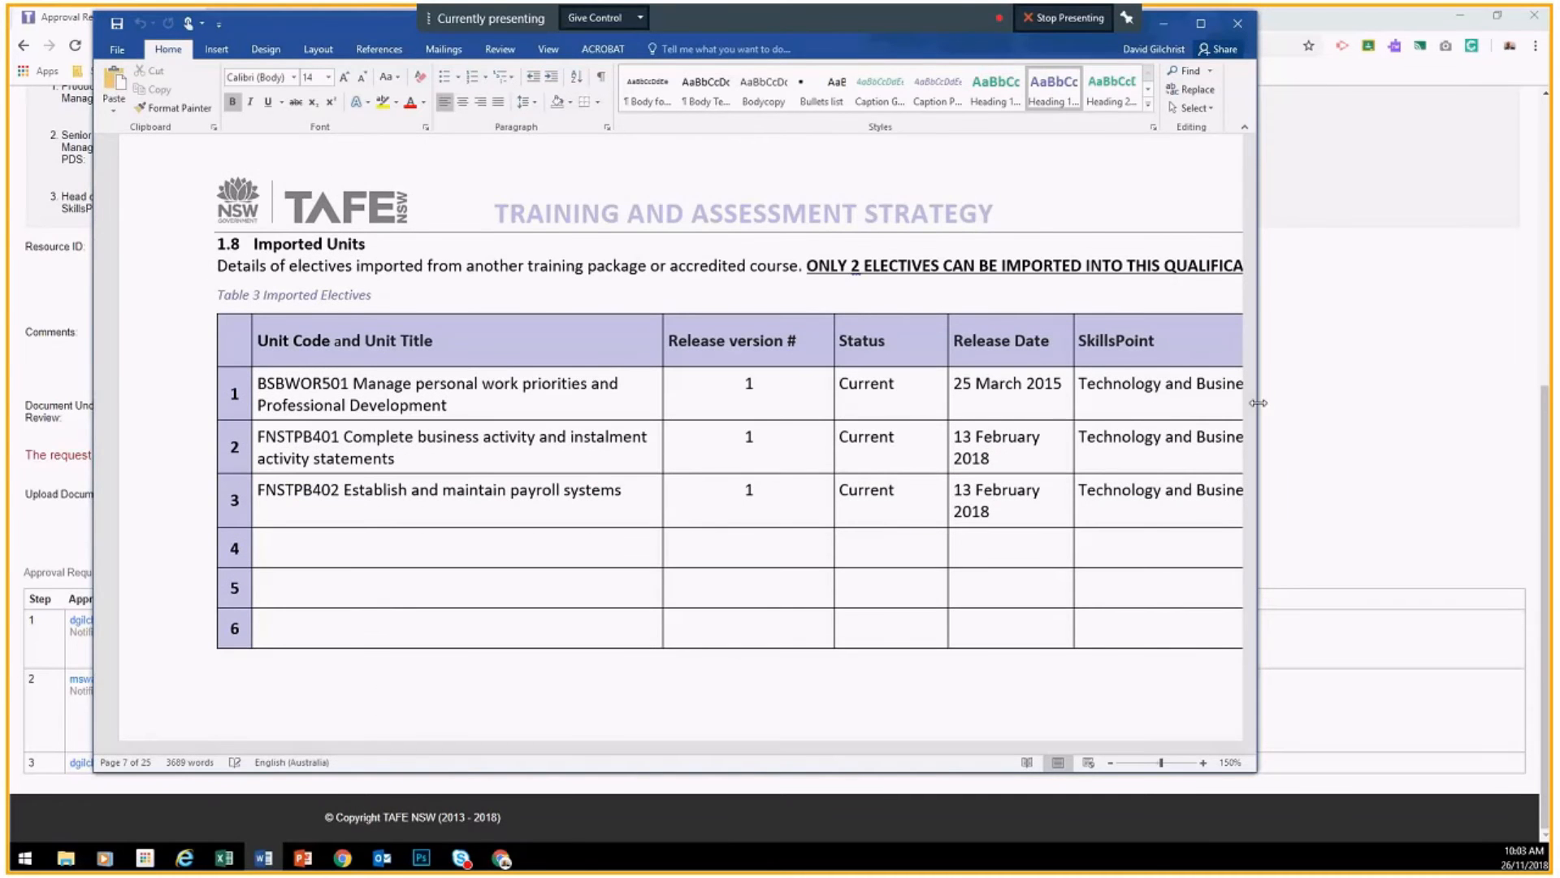
drag(1257, 399, 1465, 398)
scroll(985, 438, down, 10)
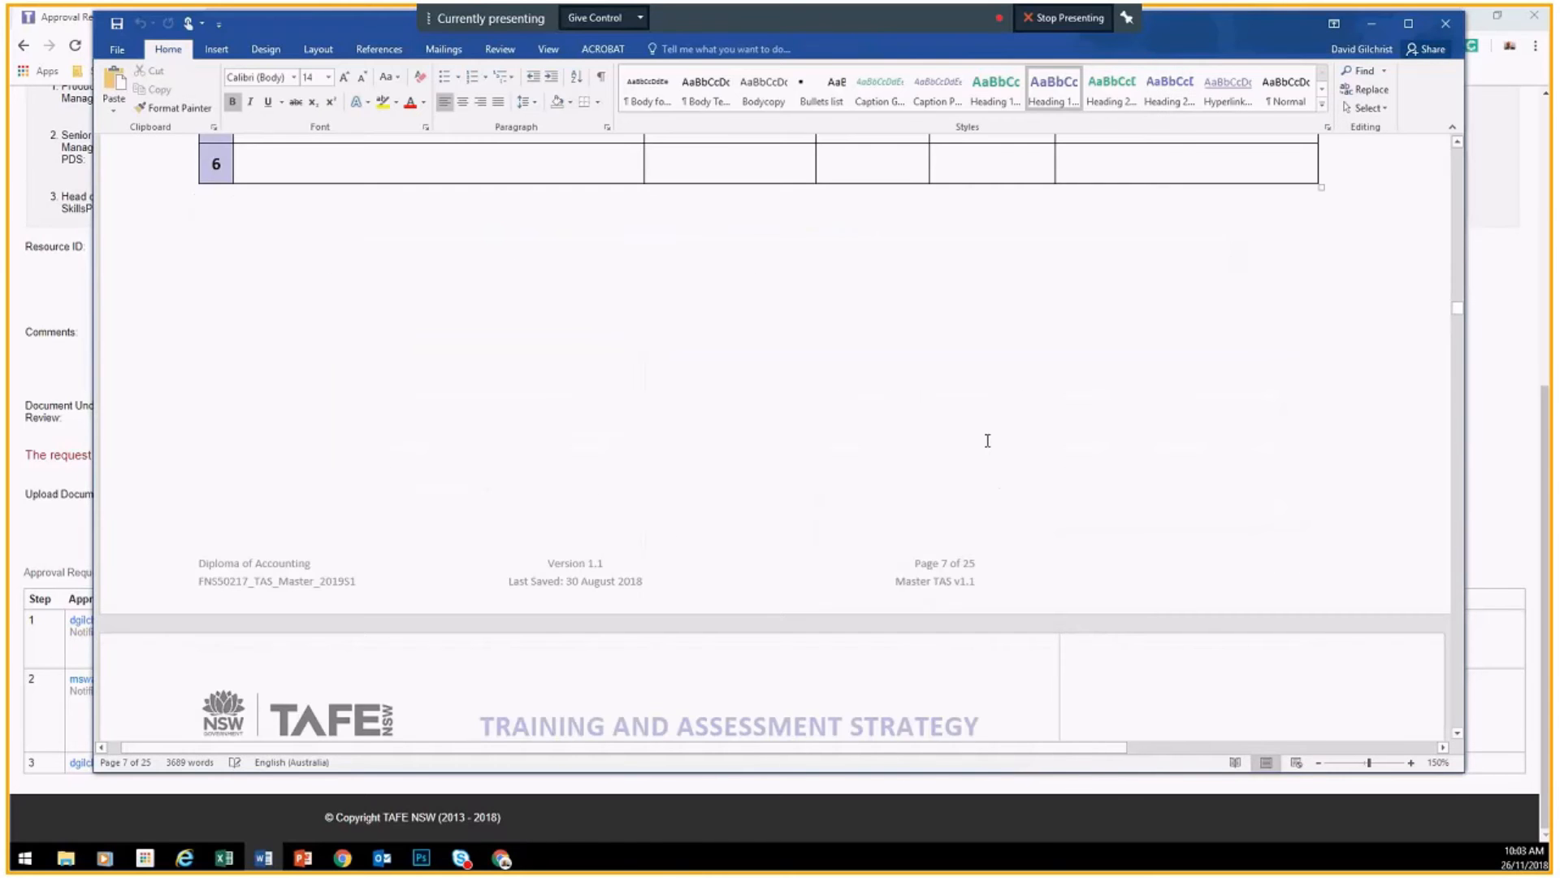
scroll(682, 395, down, 5)
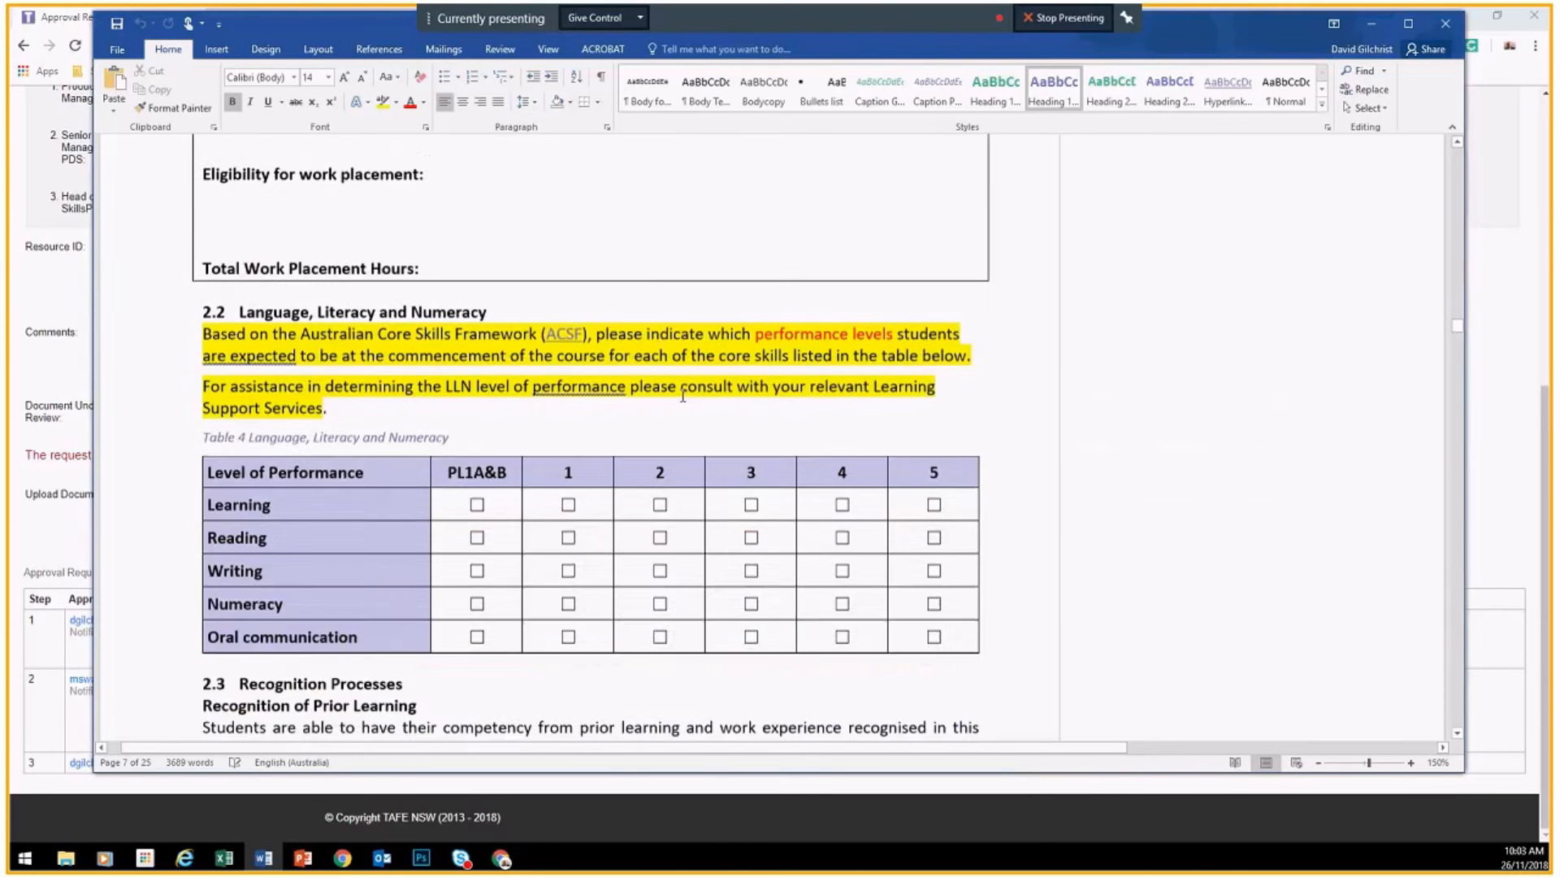
scroll(681, 394, down, 3)
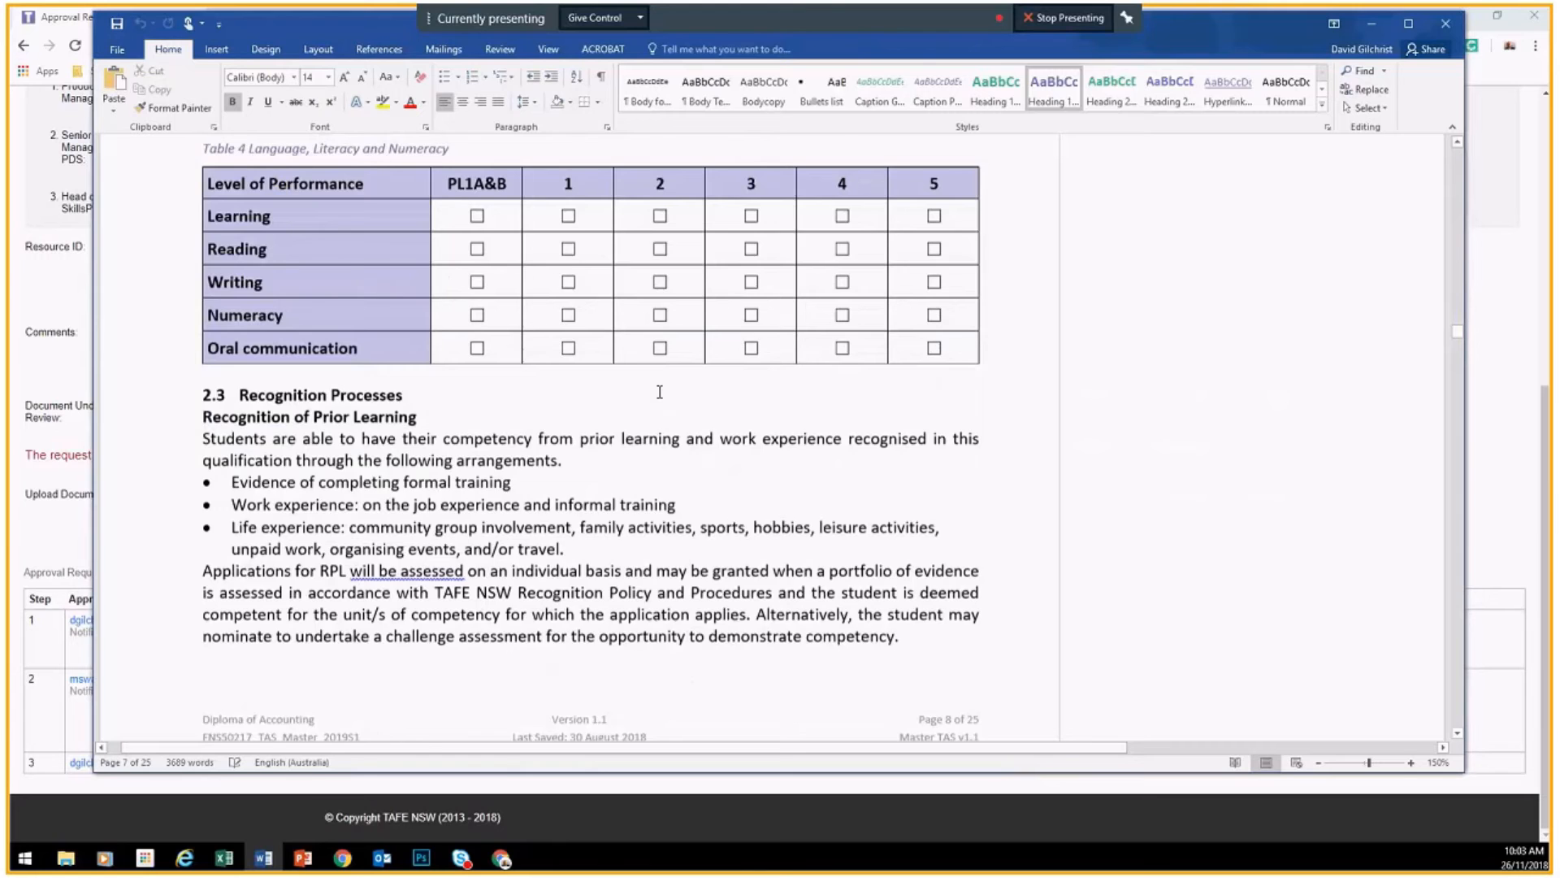
scroll(659, 392, down, 7)
scroll(584, 317, down, 15)
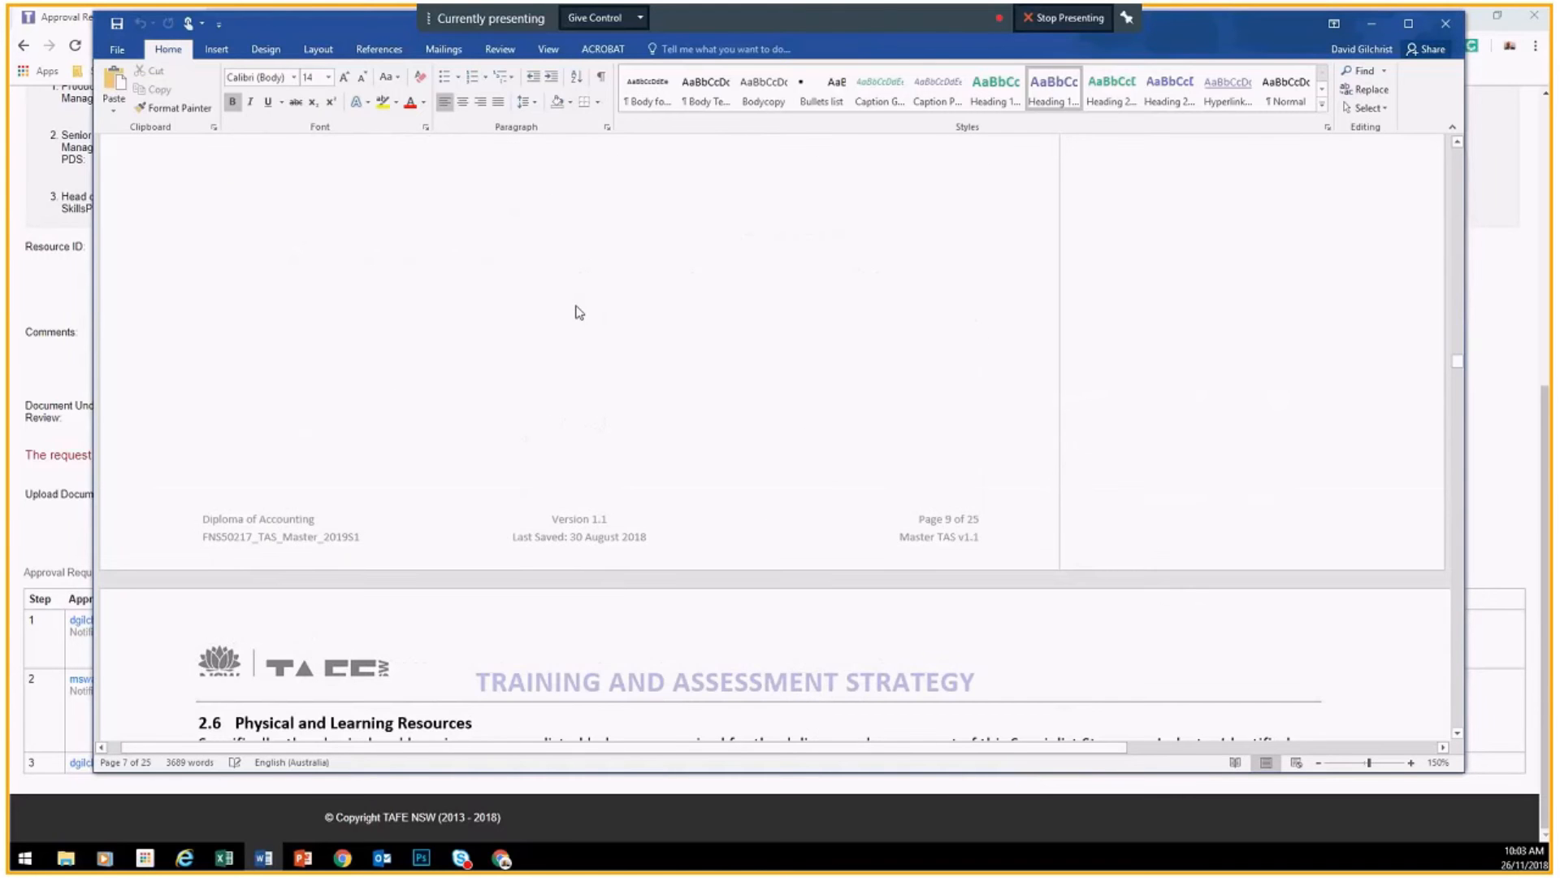
scroll(579, 312, down, 5)
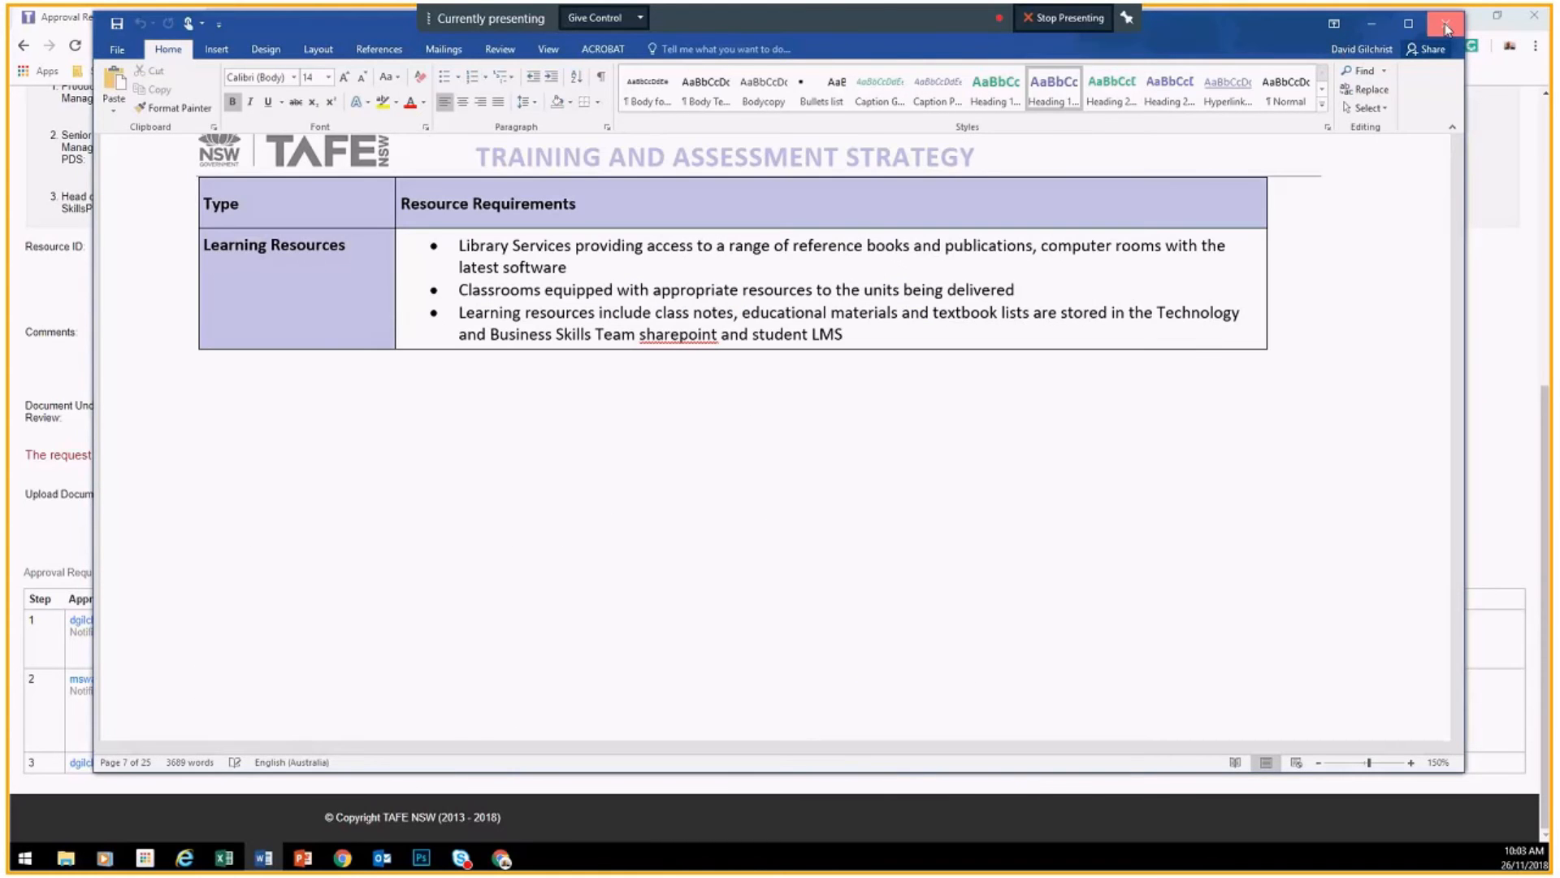
click(1446, 23)
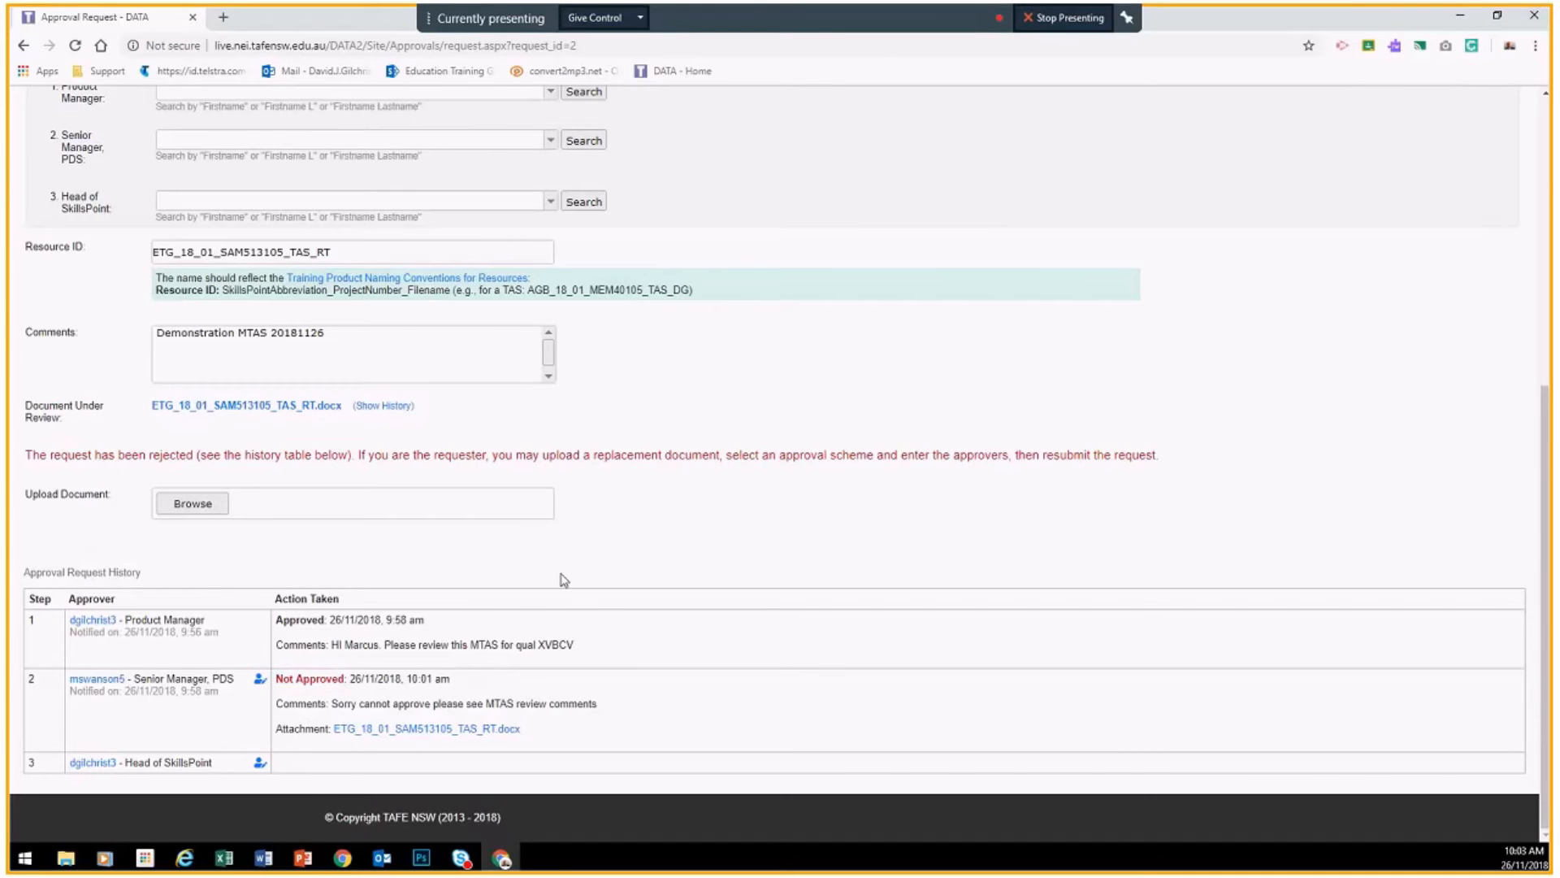
Step: Upload the revised ETG_18_01_SAM513105_TAS_RT .docx as the replacement document
scroll(662, 518, up, 4)
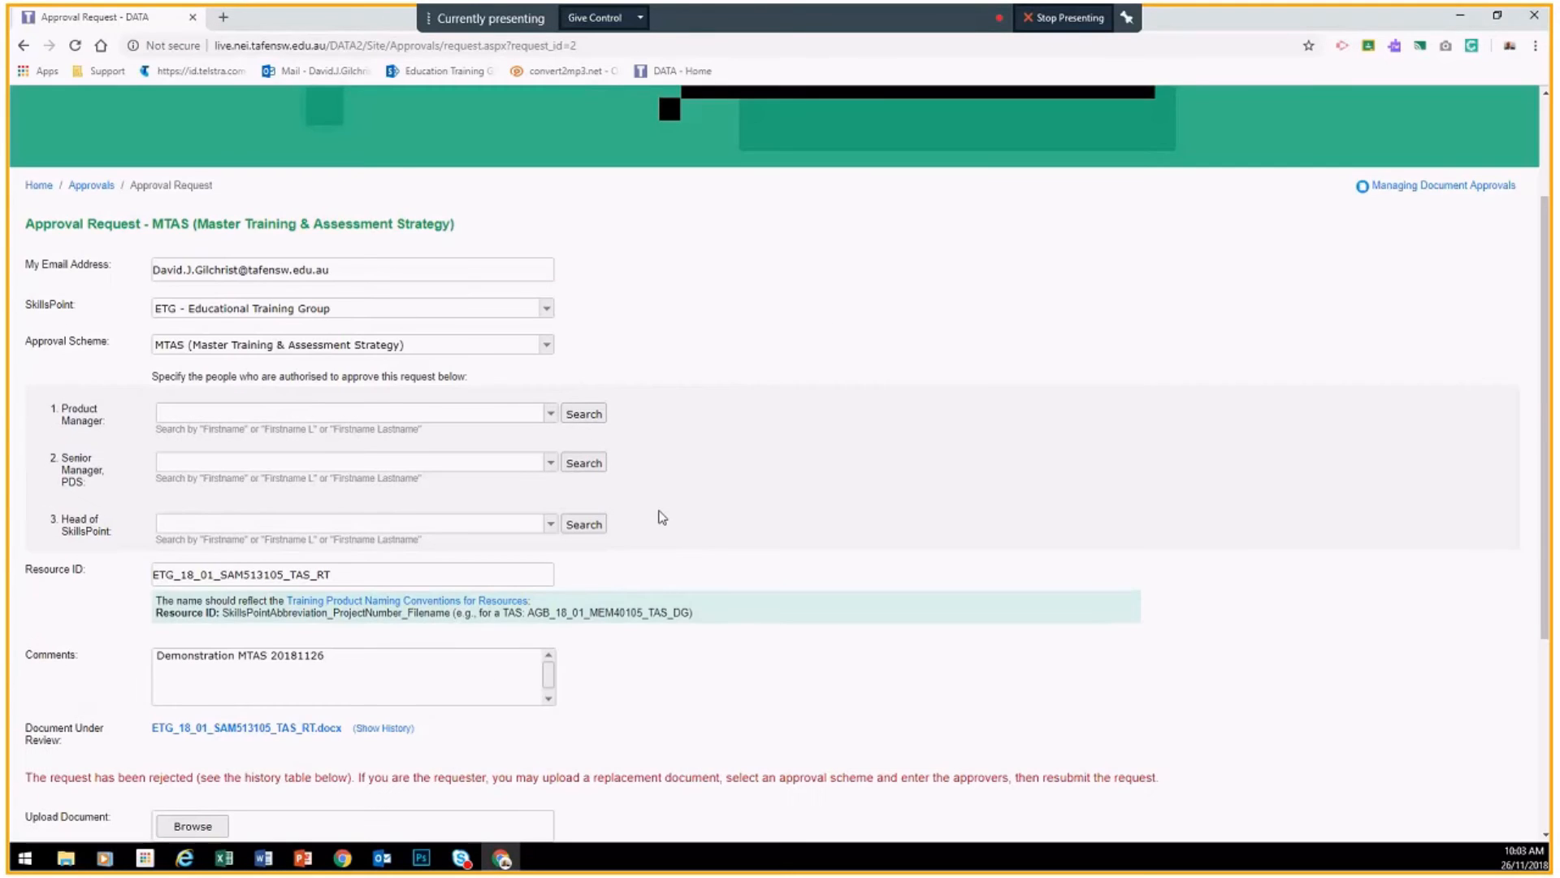
scroll(662, 517, down, 3)
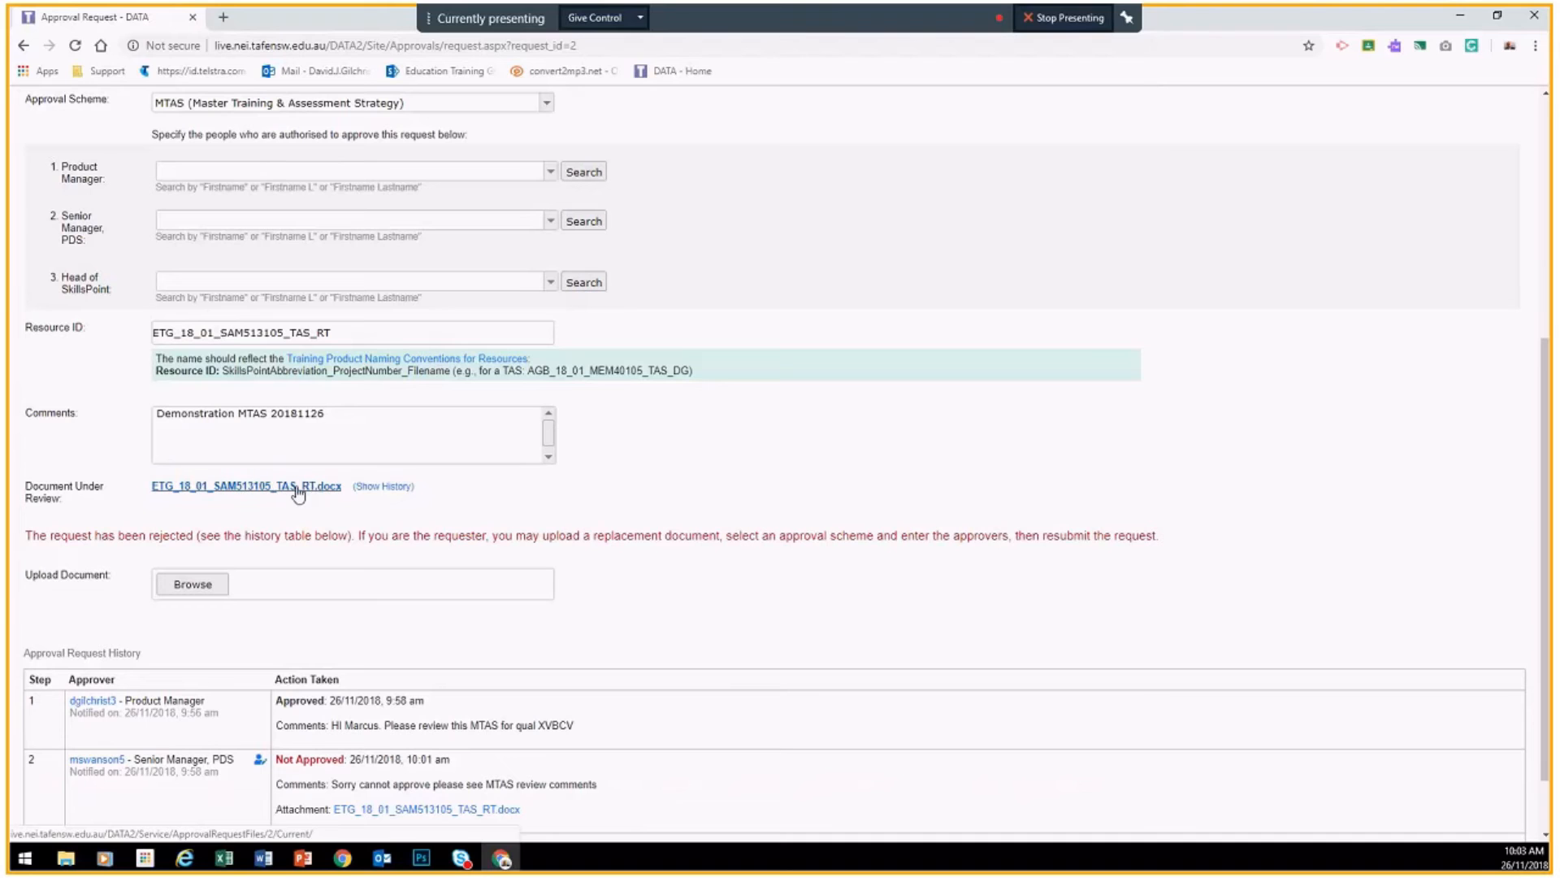
click(195, 586)
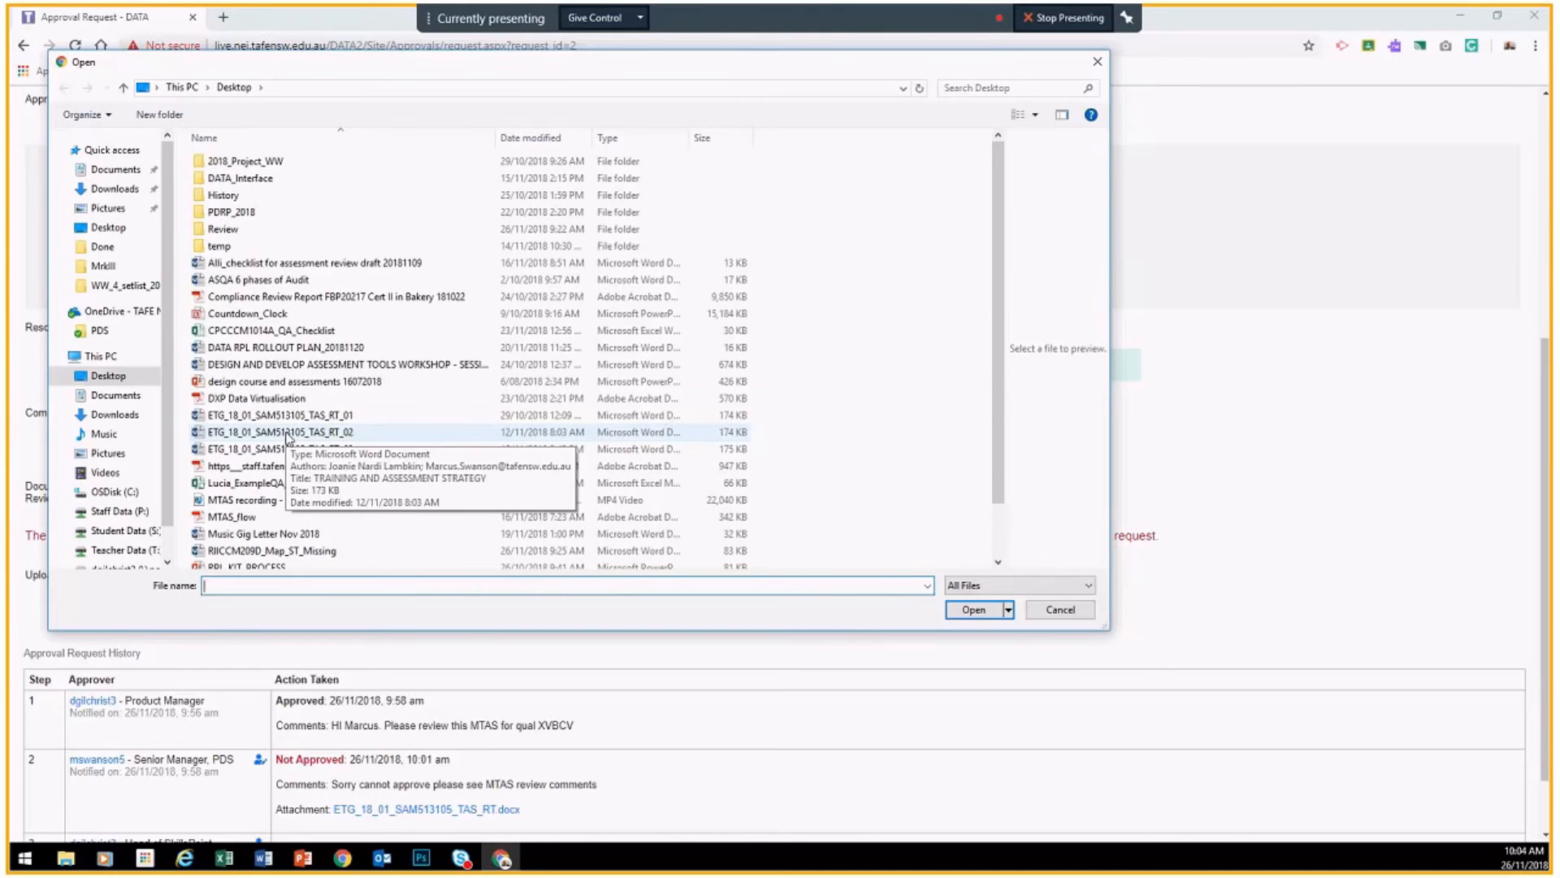
double_click(286, 437)
scroll(286, 437, up, 1)
click(228, 253)
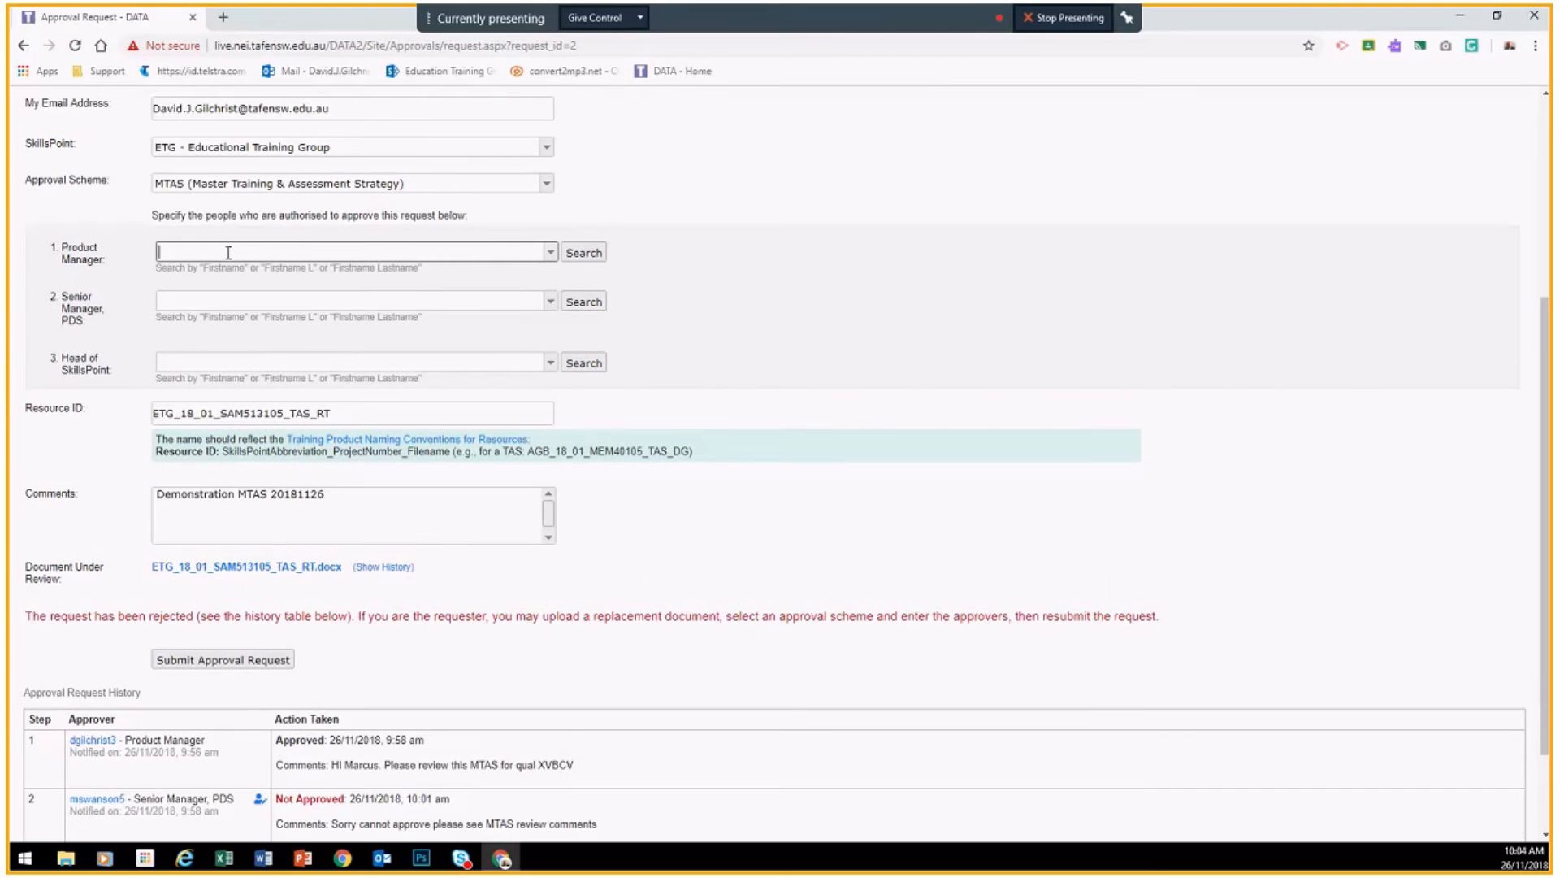
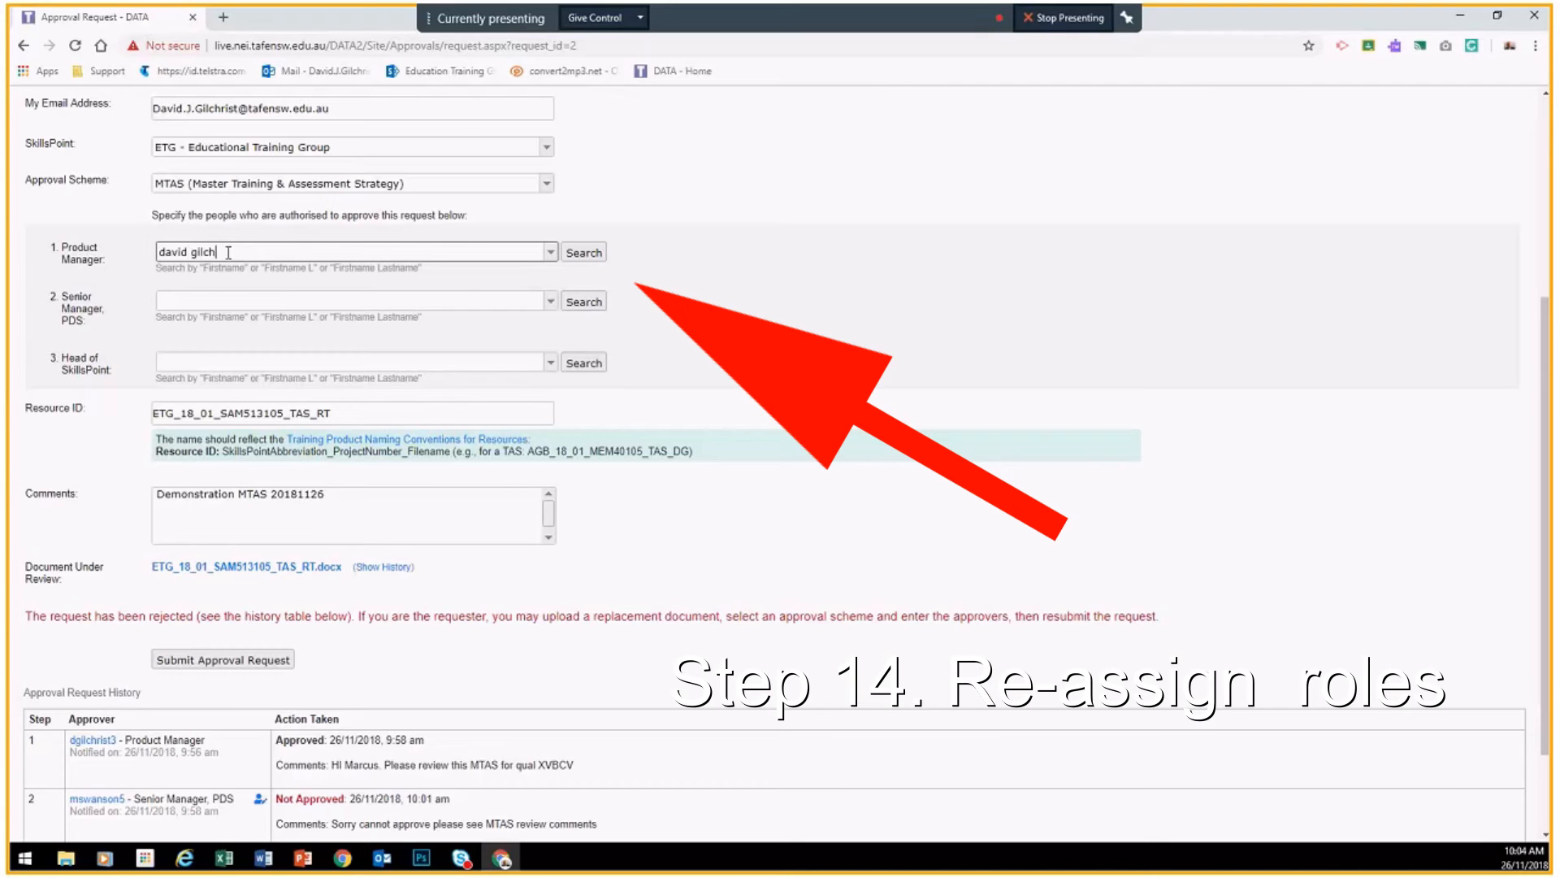
Step: Search for and assign staff members as the Product Manager and Senior Manager, PDS approvers
click(584, 253)
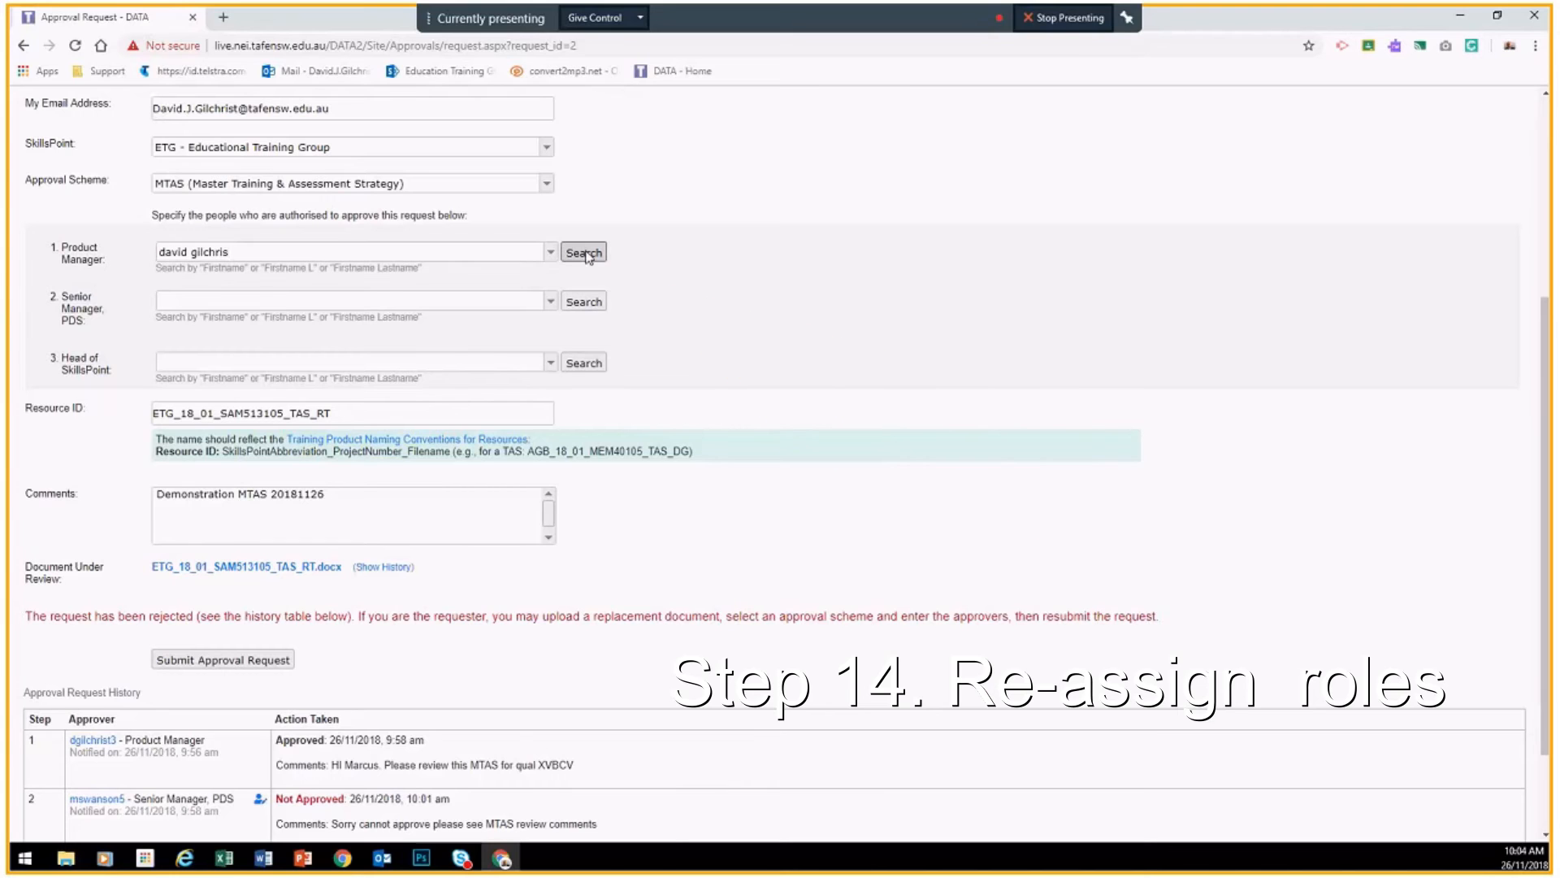
click(201, 296)
text(s)
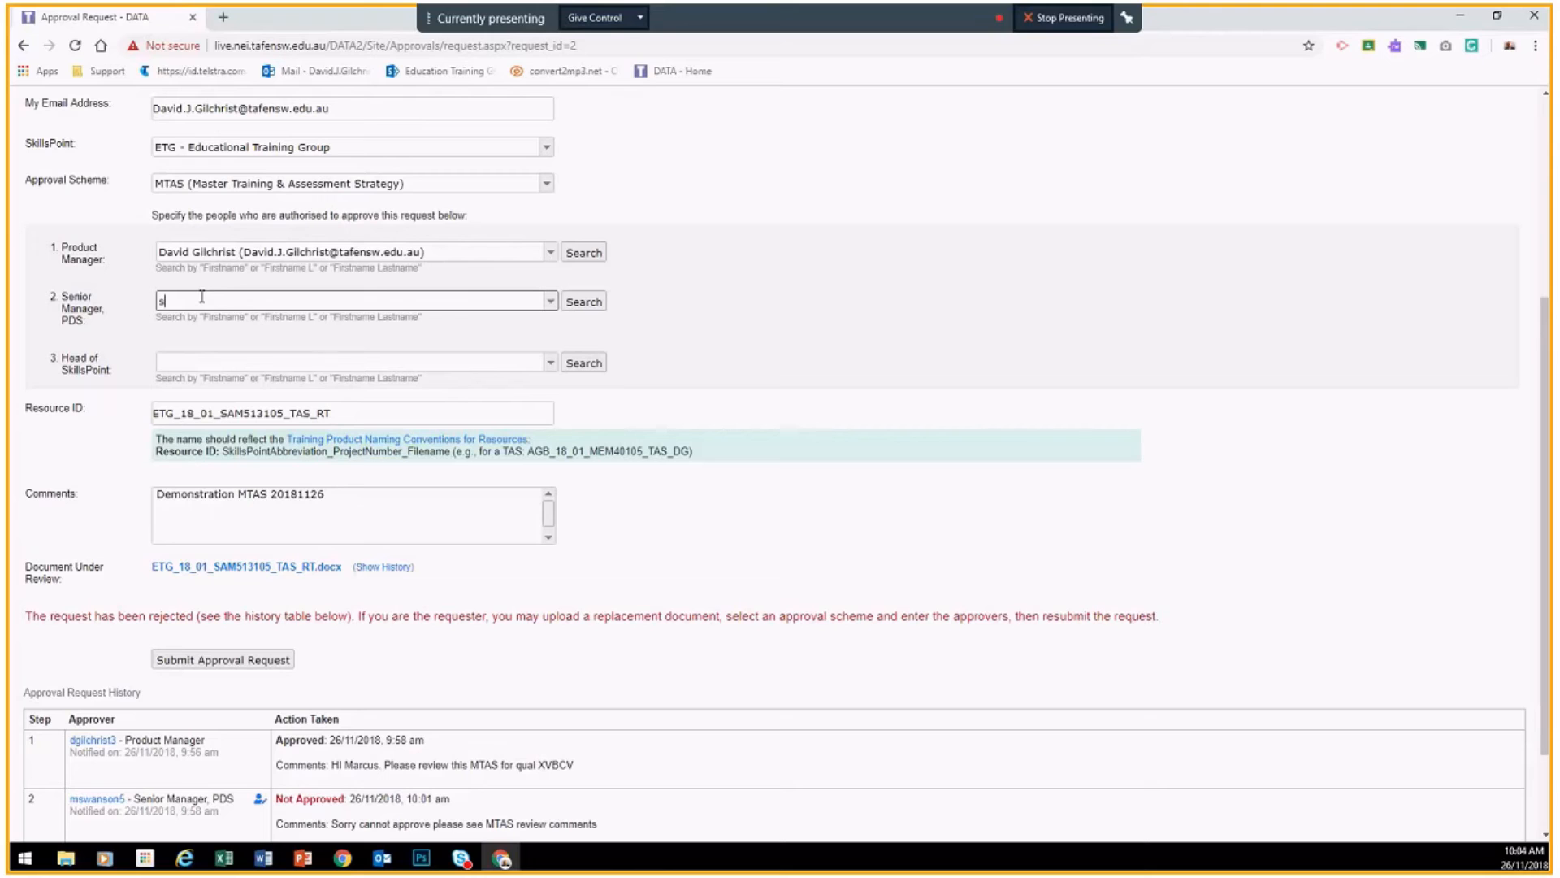
key(BackSpace)
click(582, 302)
click(302, 322)
Step: Search for and select the Head of SkillsPoint approver
click(221, 358)
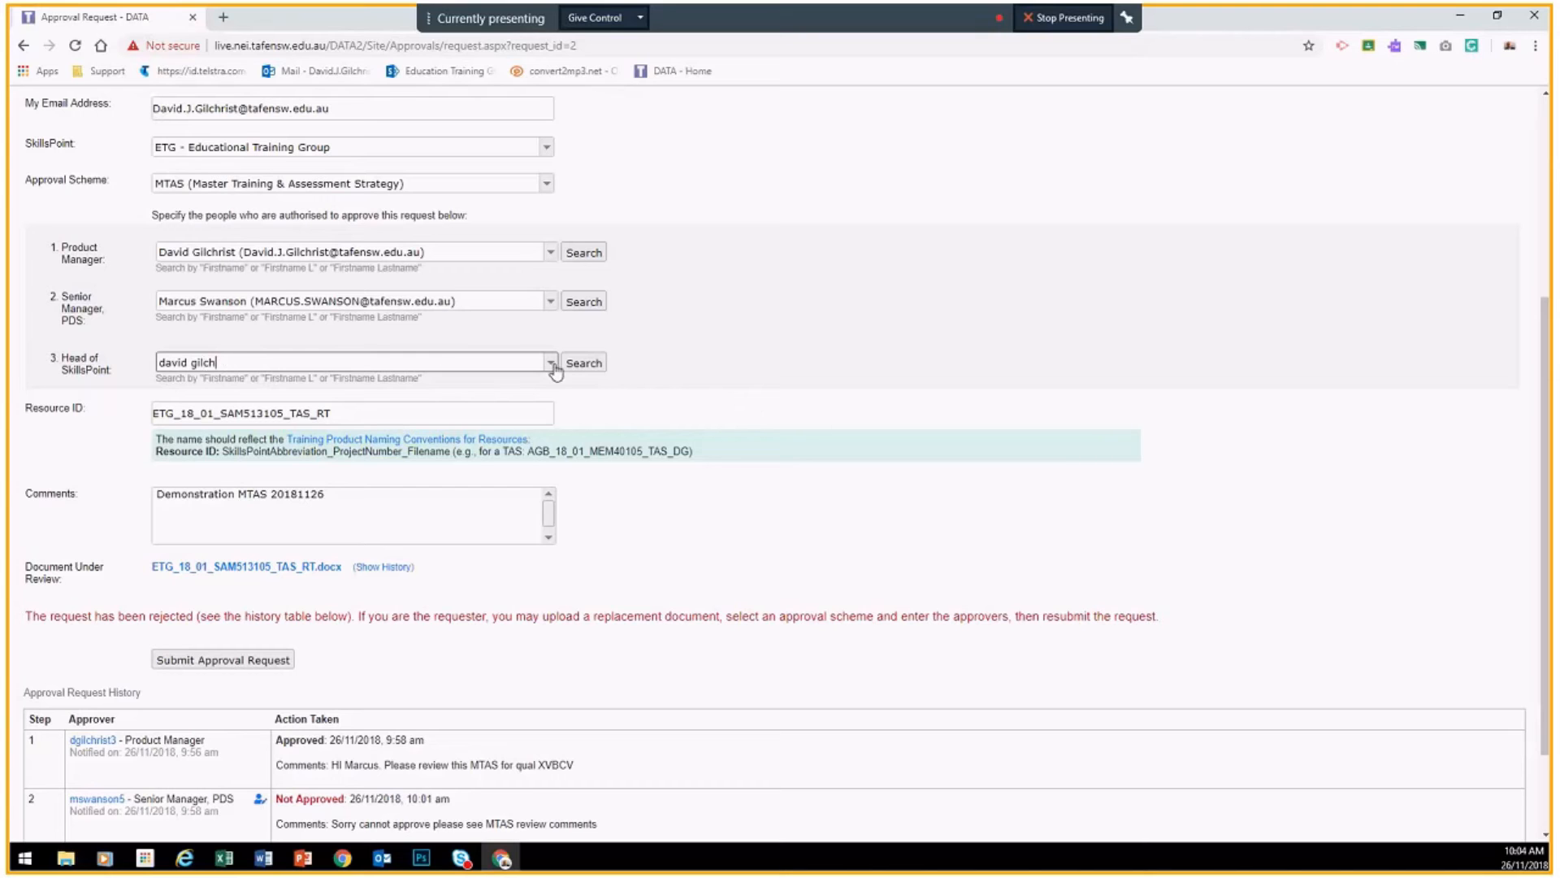
click(552, 363)
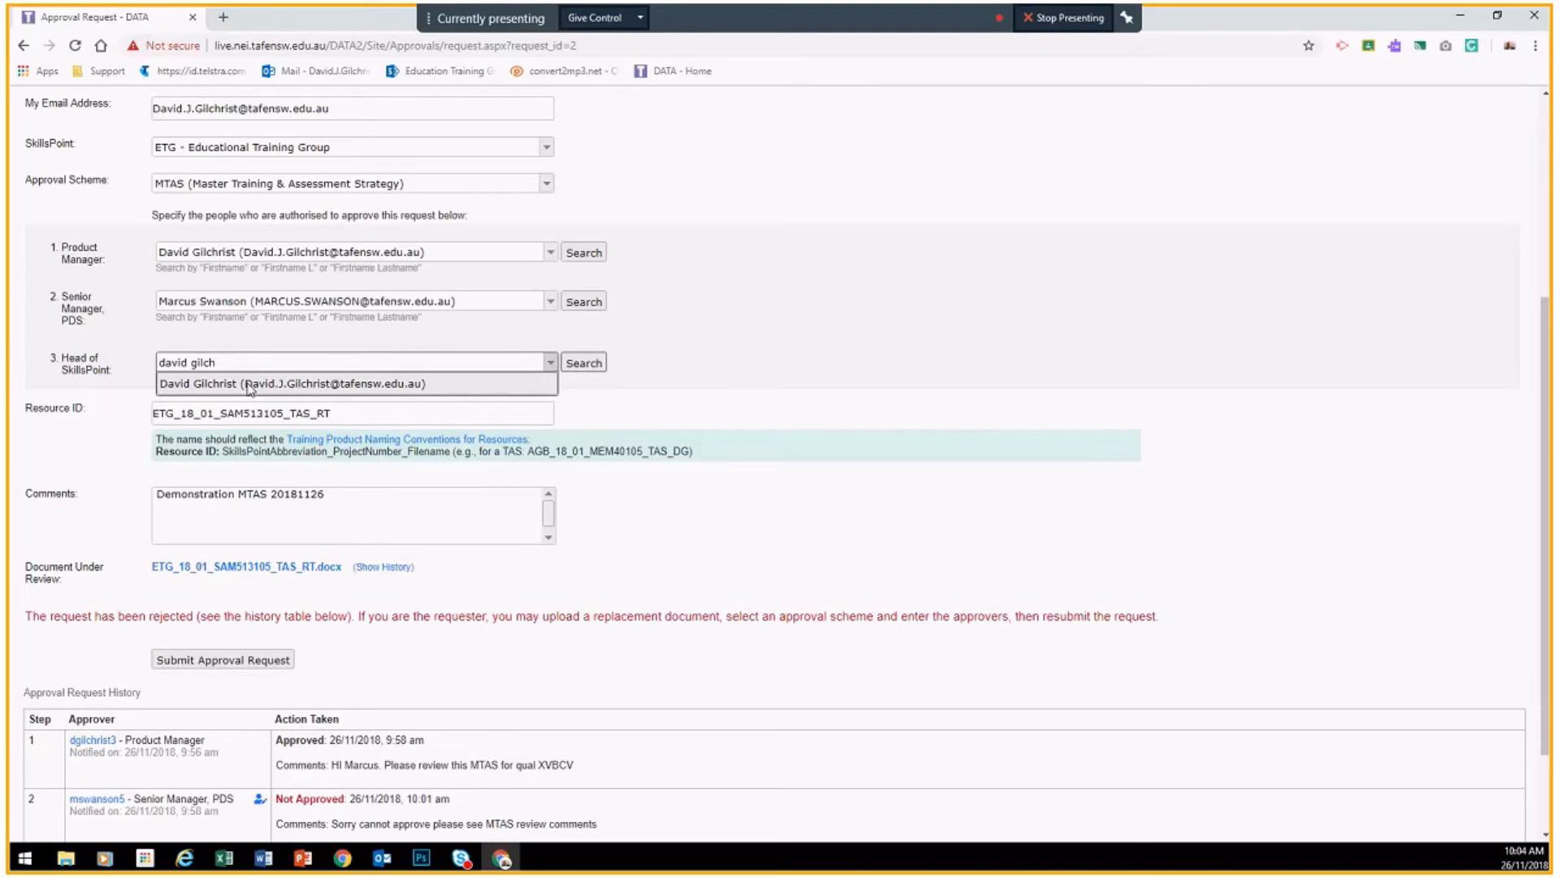
click(250, 384)
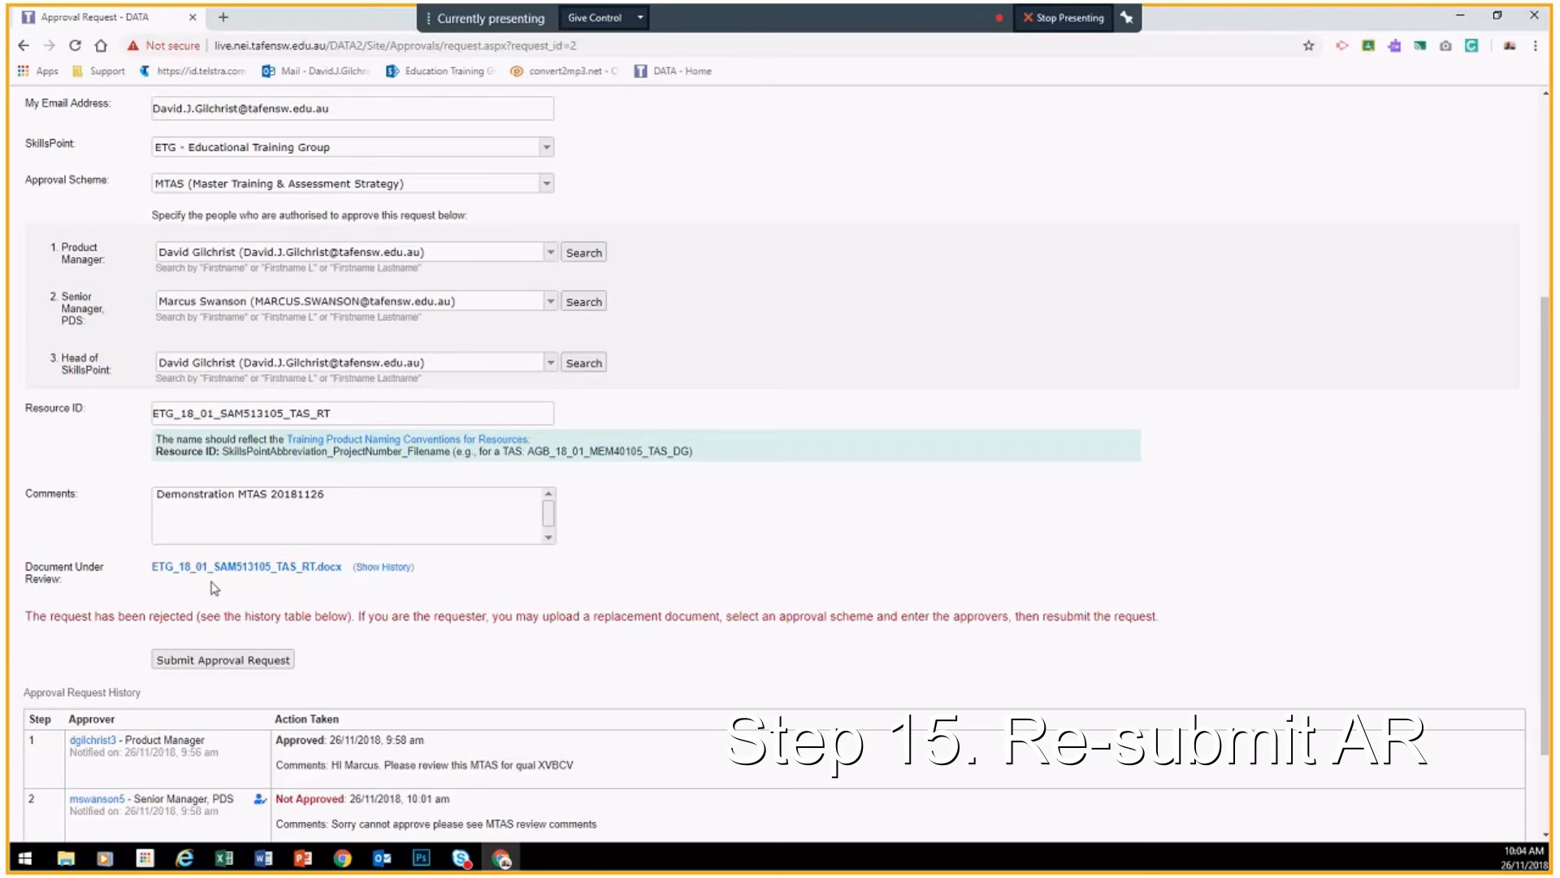
Step: Resubmit the request with the three approvers and scroll to the step 4 review form
click(221, 660)
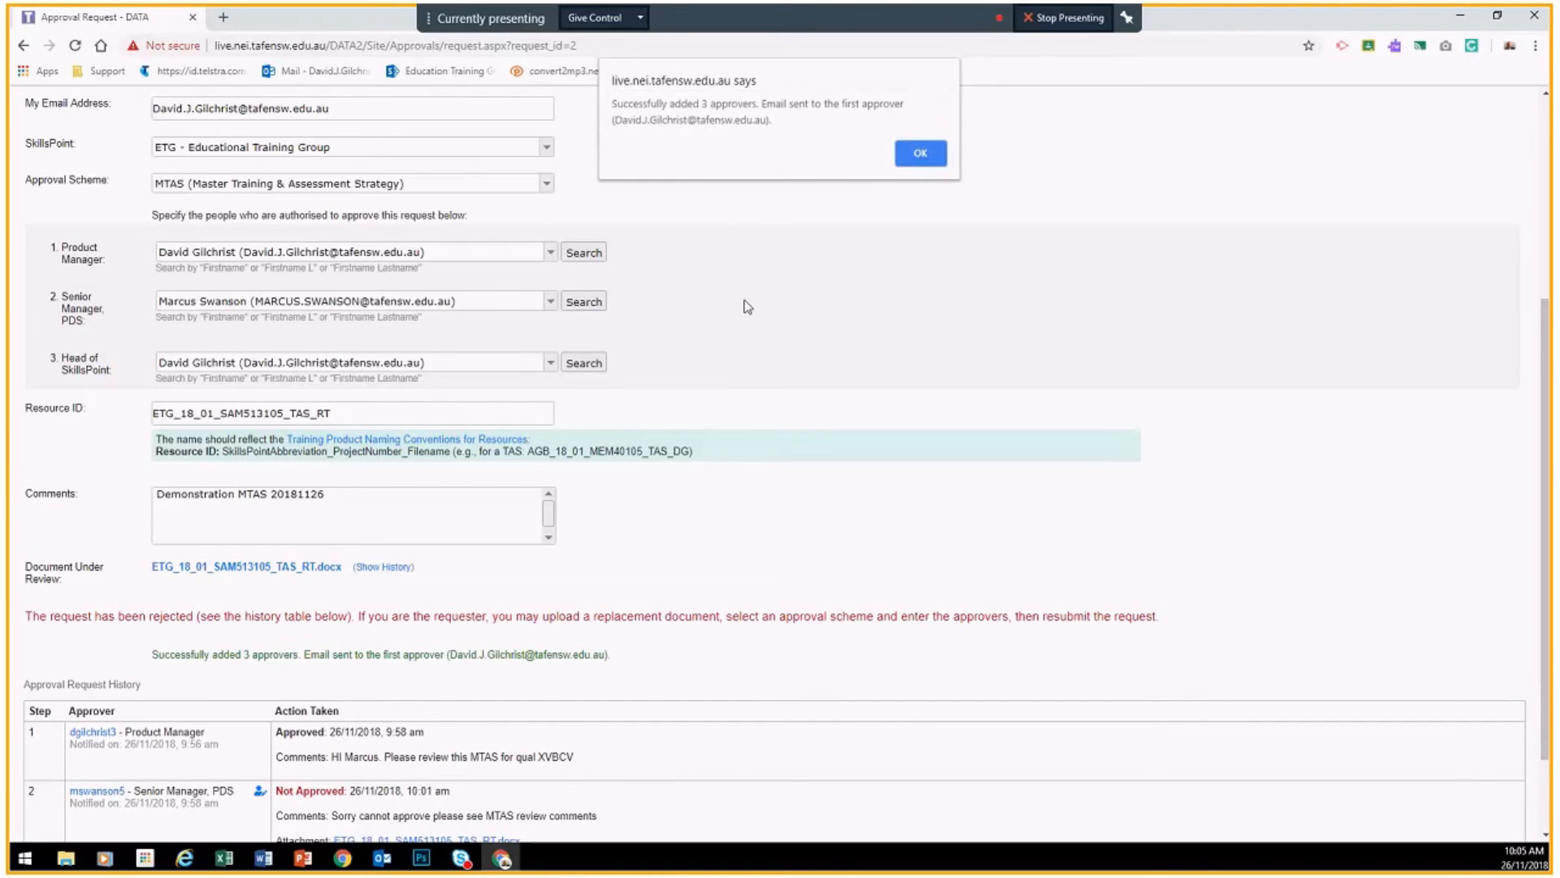
click(914, 152)
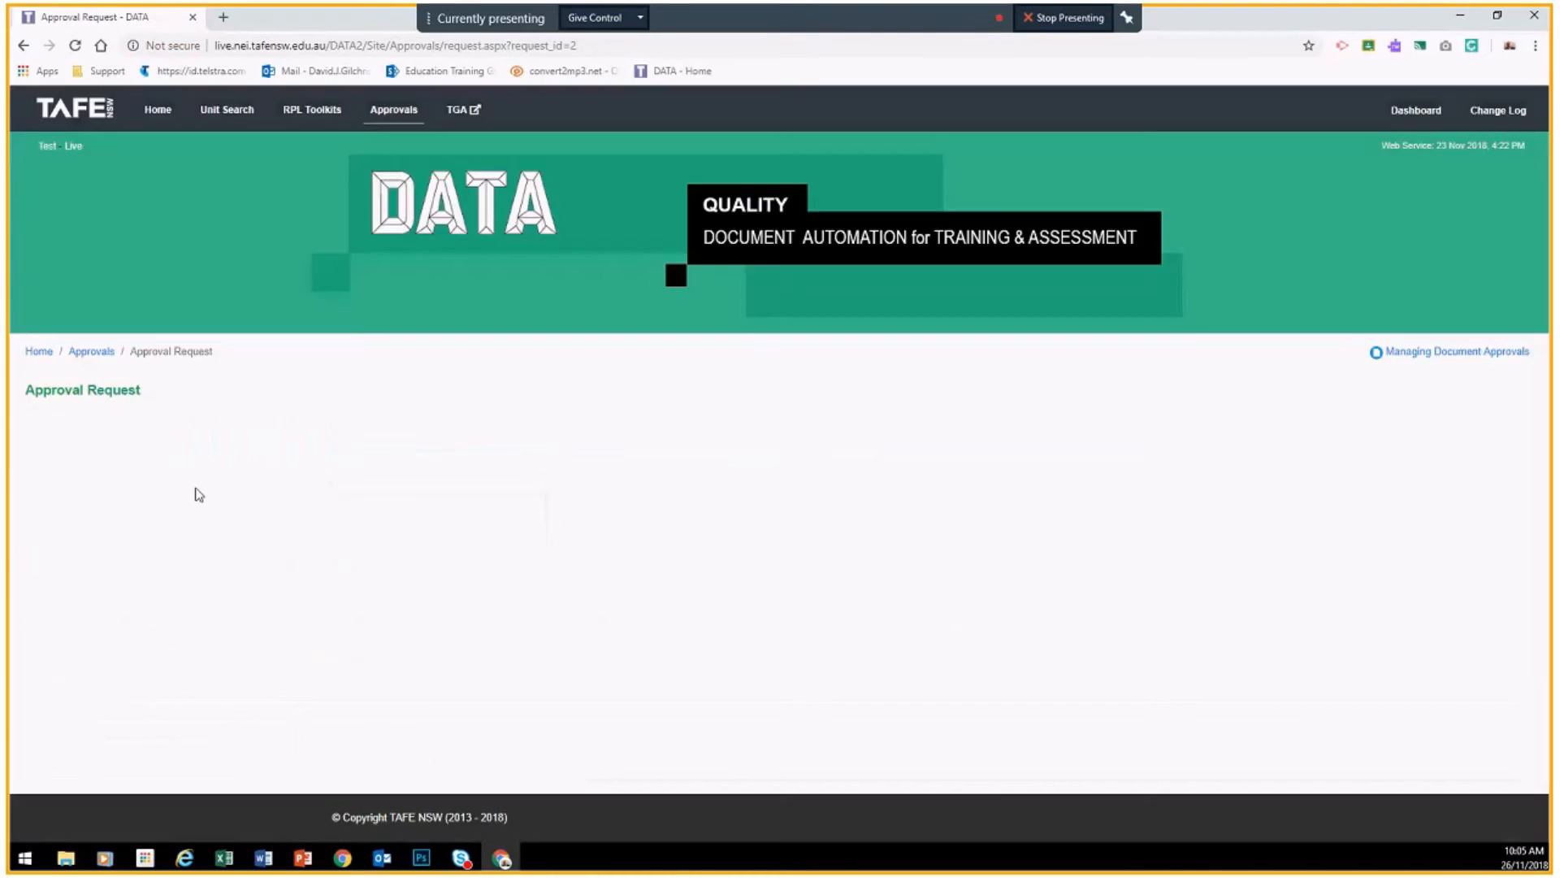
scroll(310, 428, down, 1)
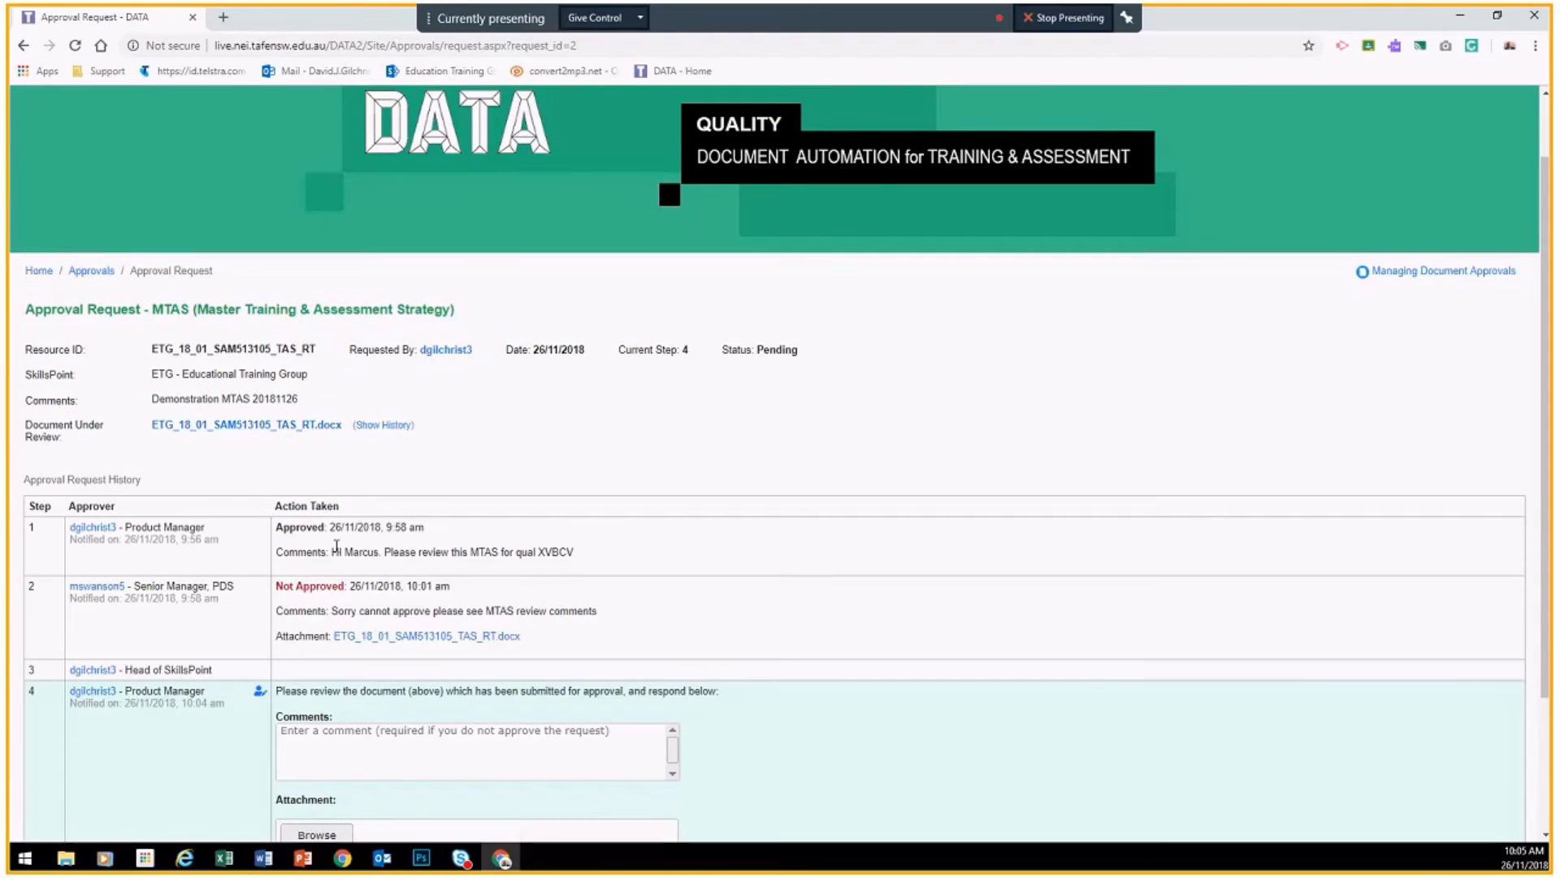
scroll(256, 499, down, 2)
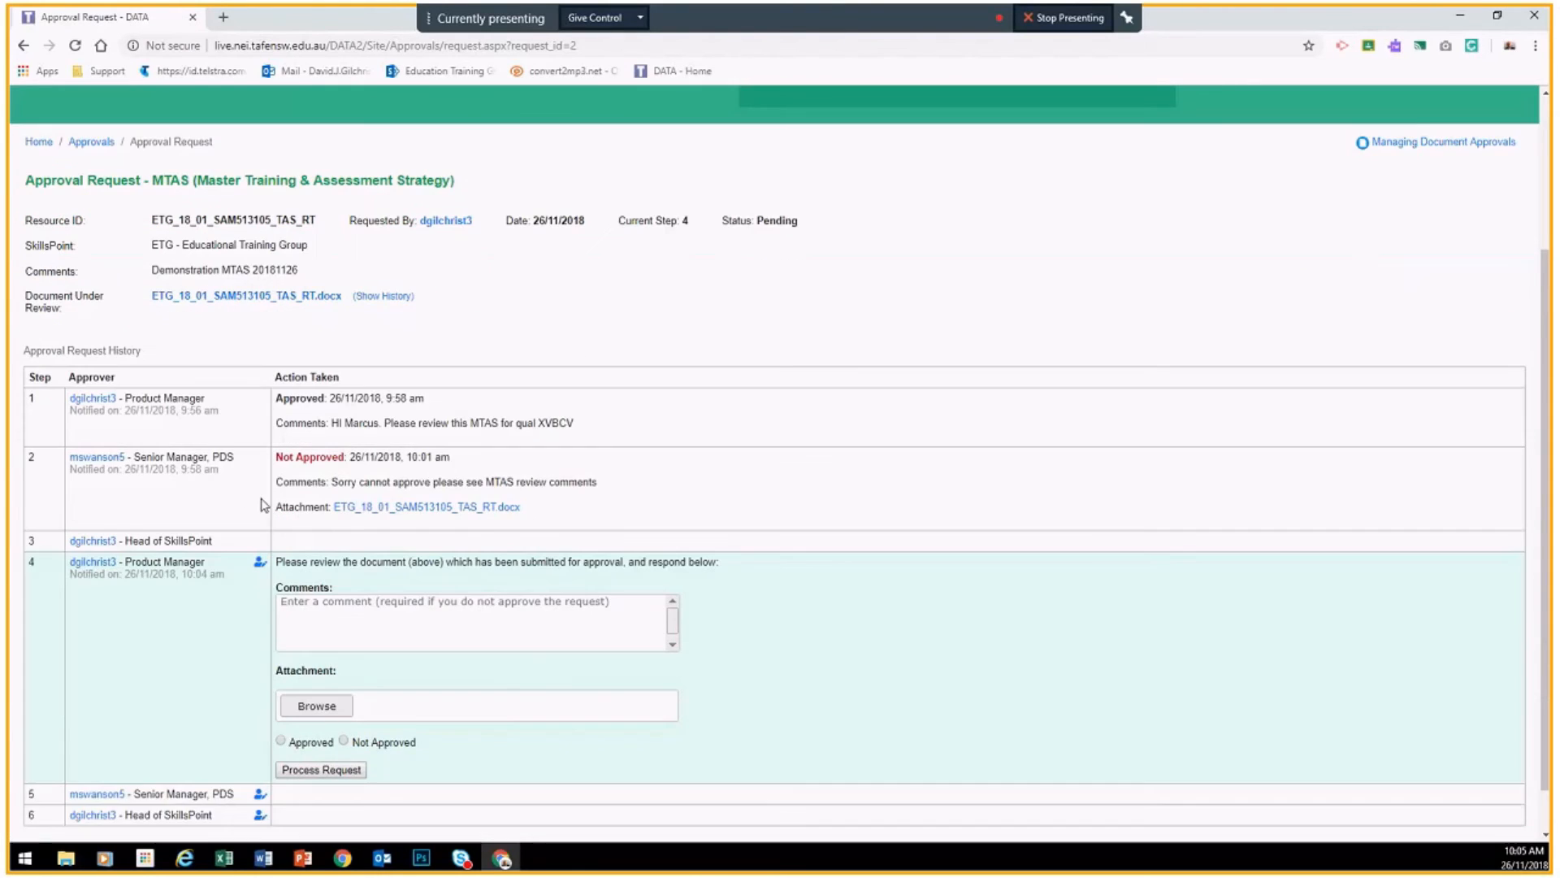
scroll(263, 504, down, 1)
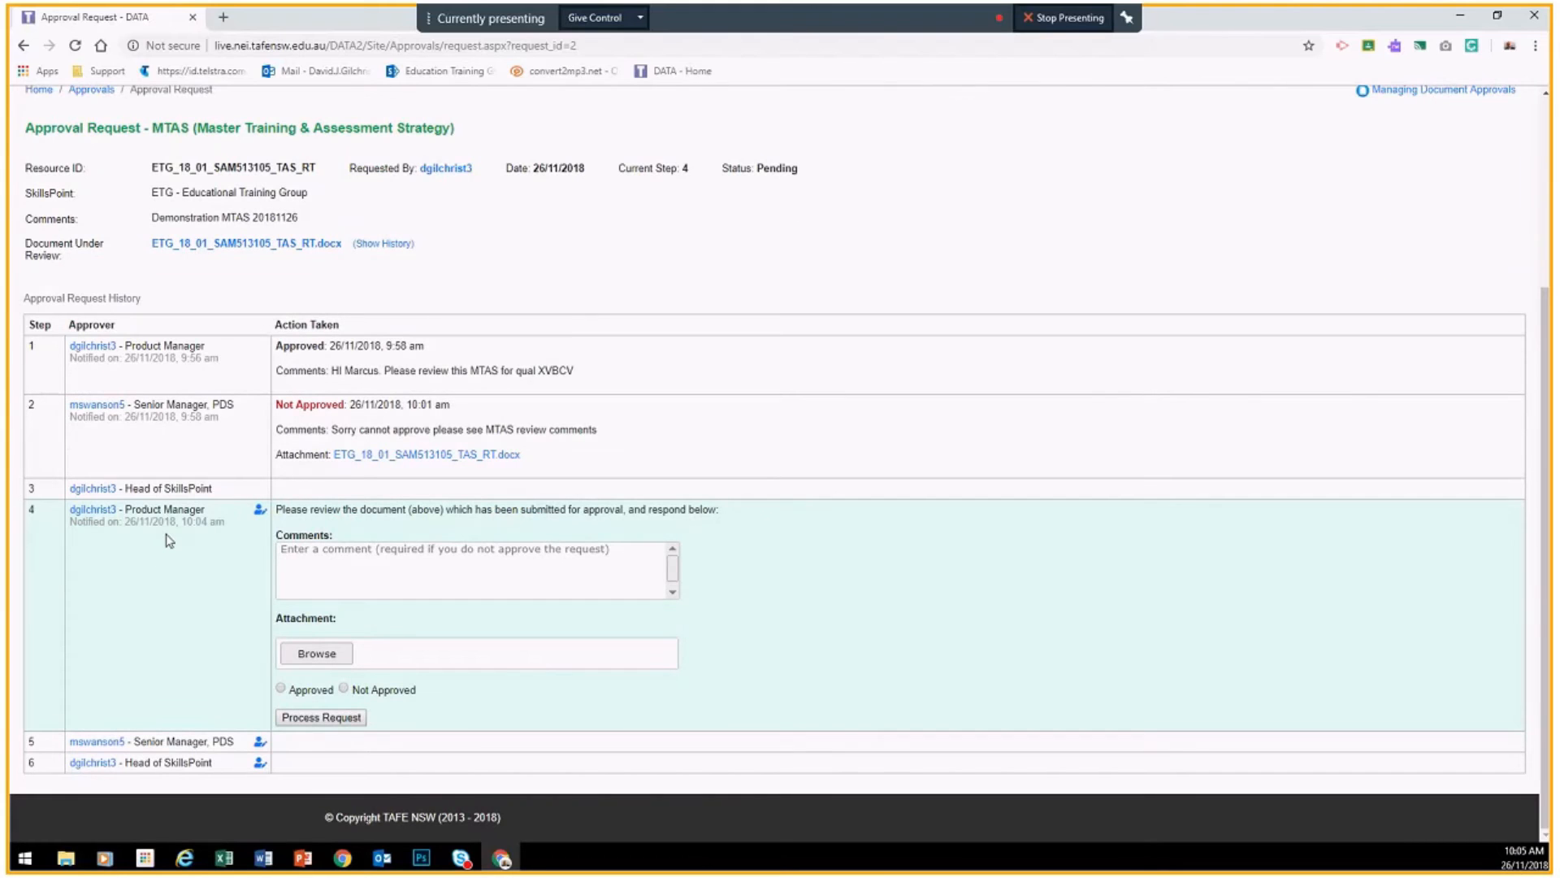
Step: Write a step 4 comment saying the MTAS was updated, and check the 26/11/2018 original upload in history
click(296, 559)
text(Hi Mrcus)
key(BackSpace)
text(.I h)
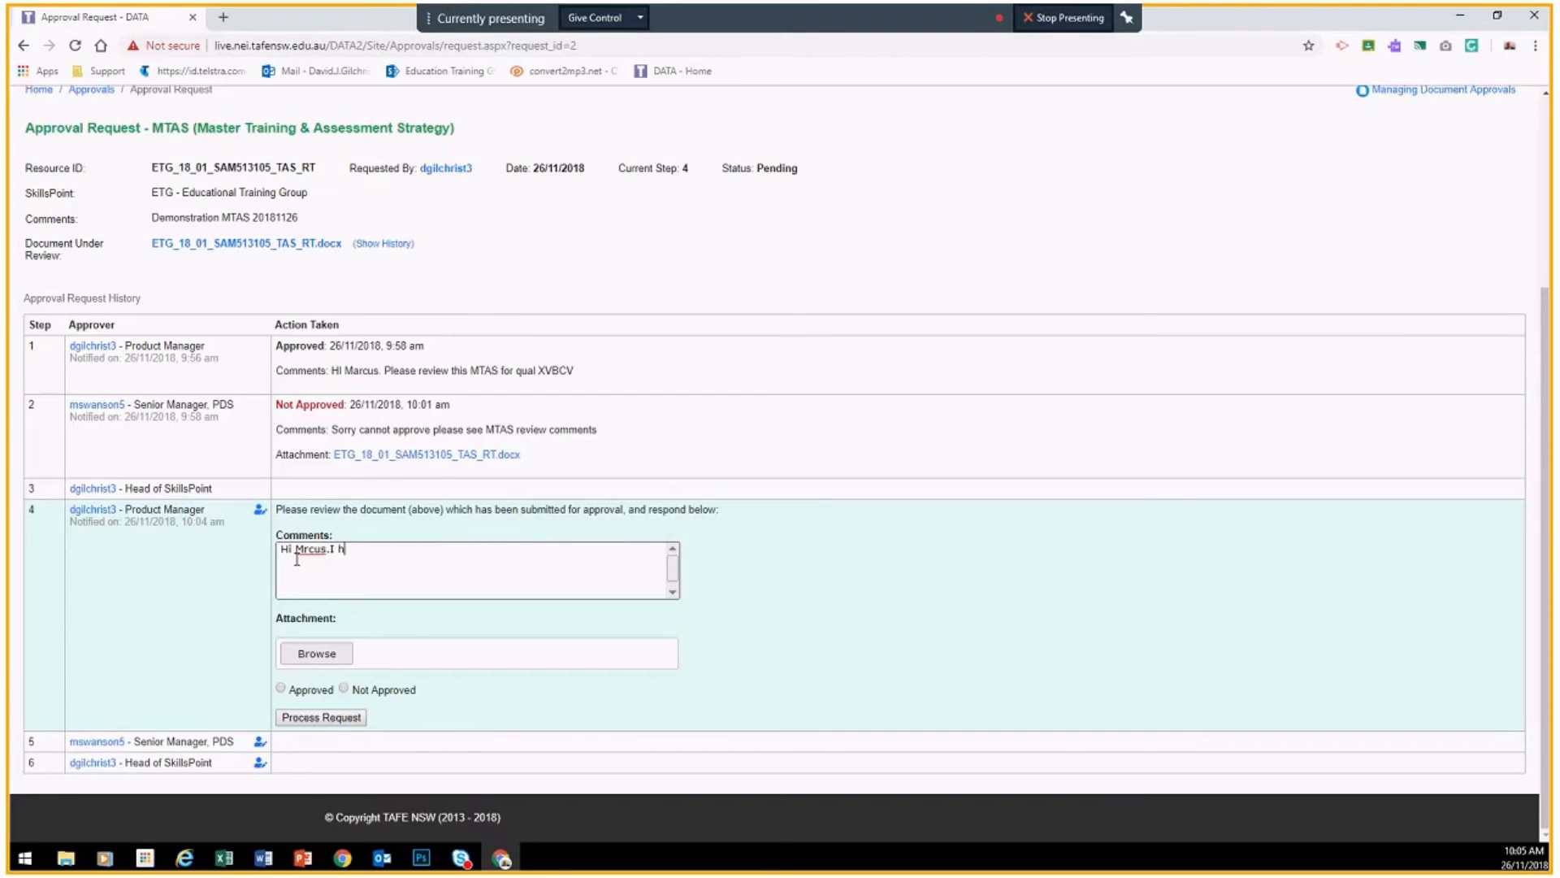
text(ave updat3 the MTAS poerou)
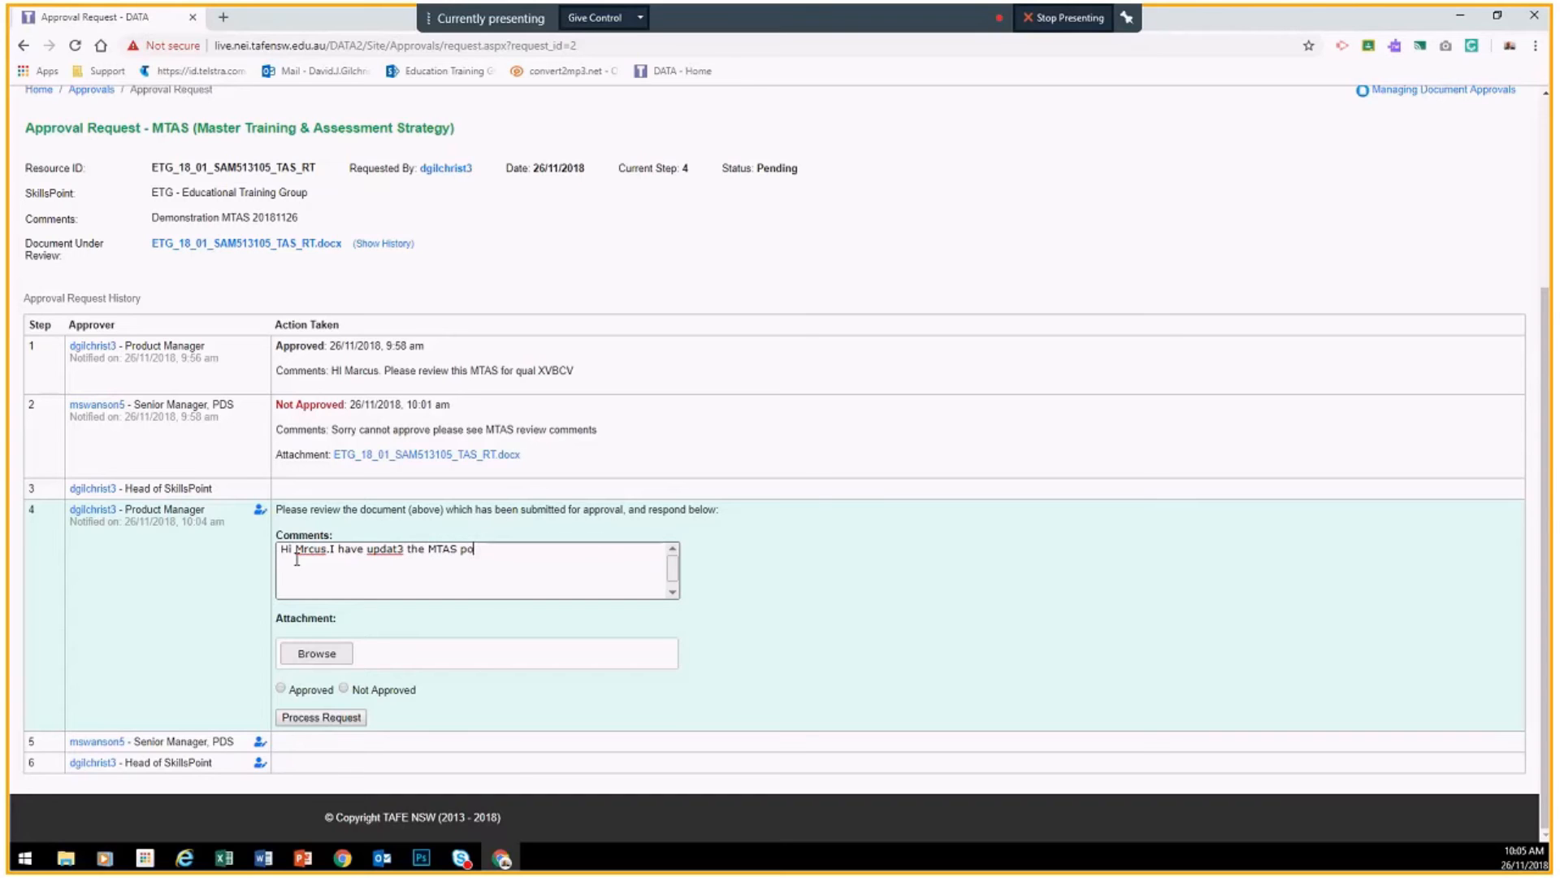
text(r)
text(as per our conversation)
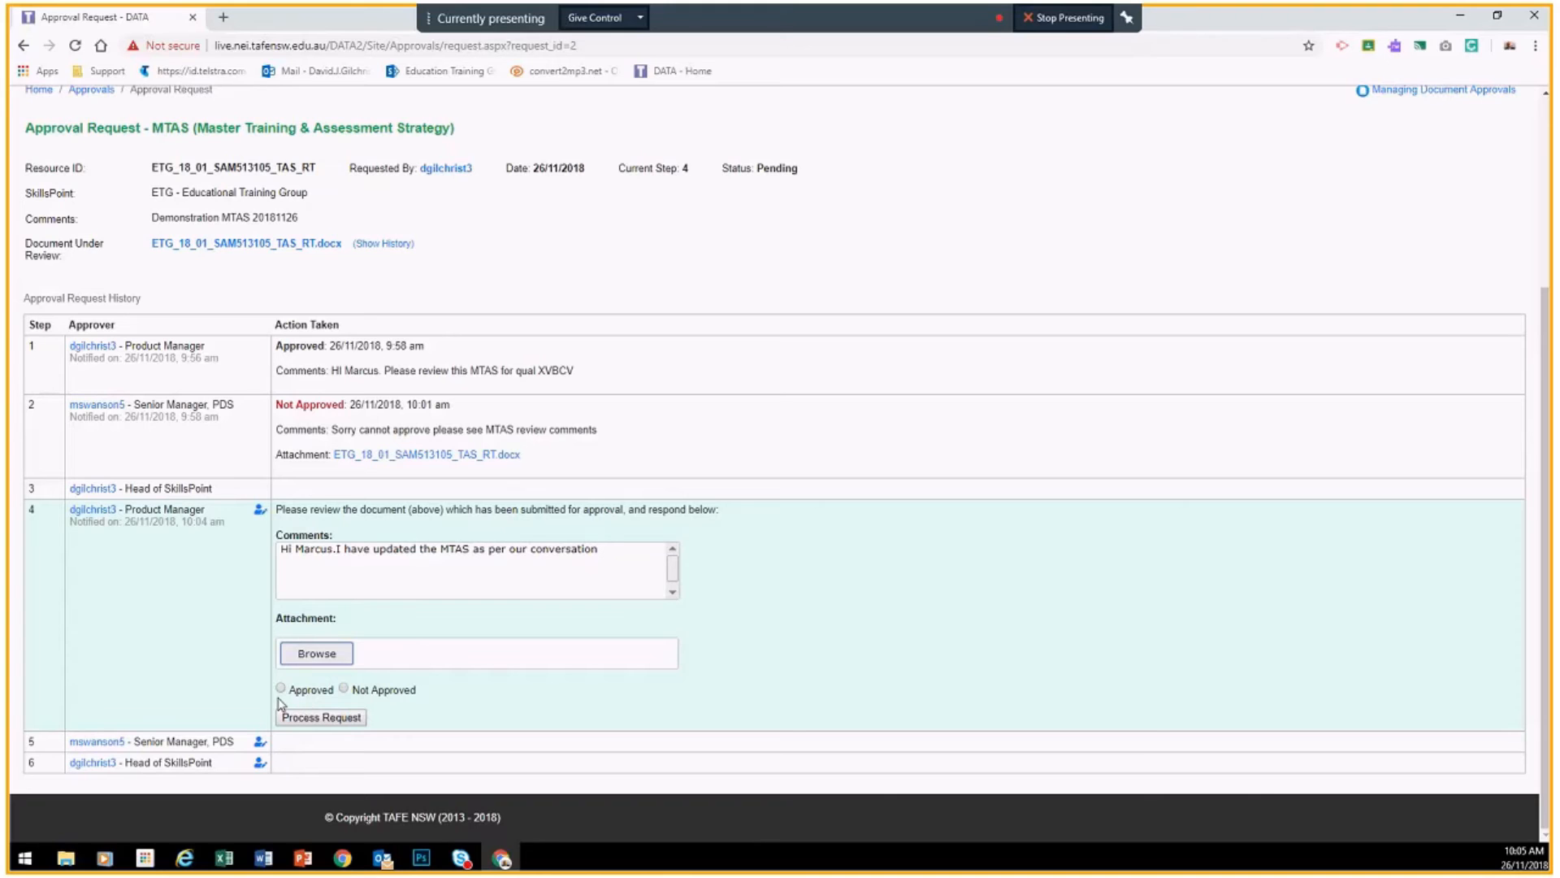
click(373, 246)
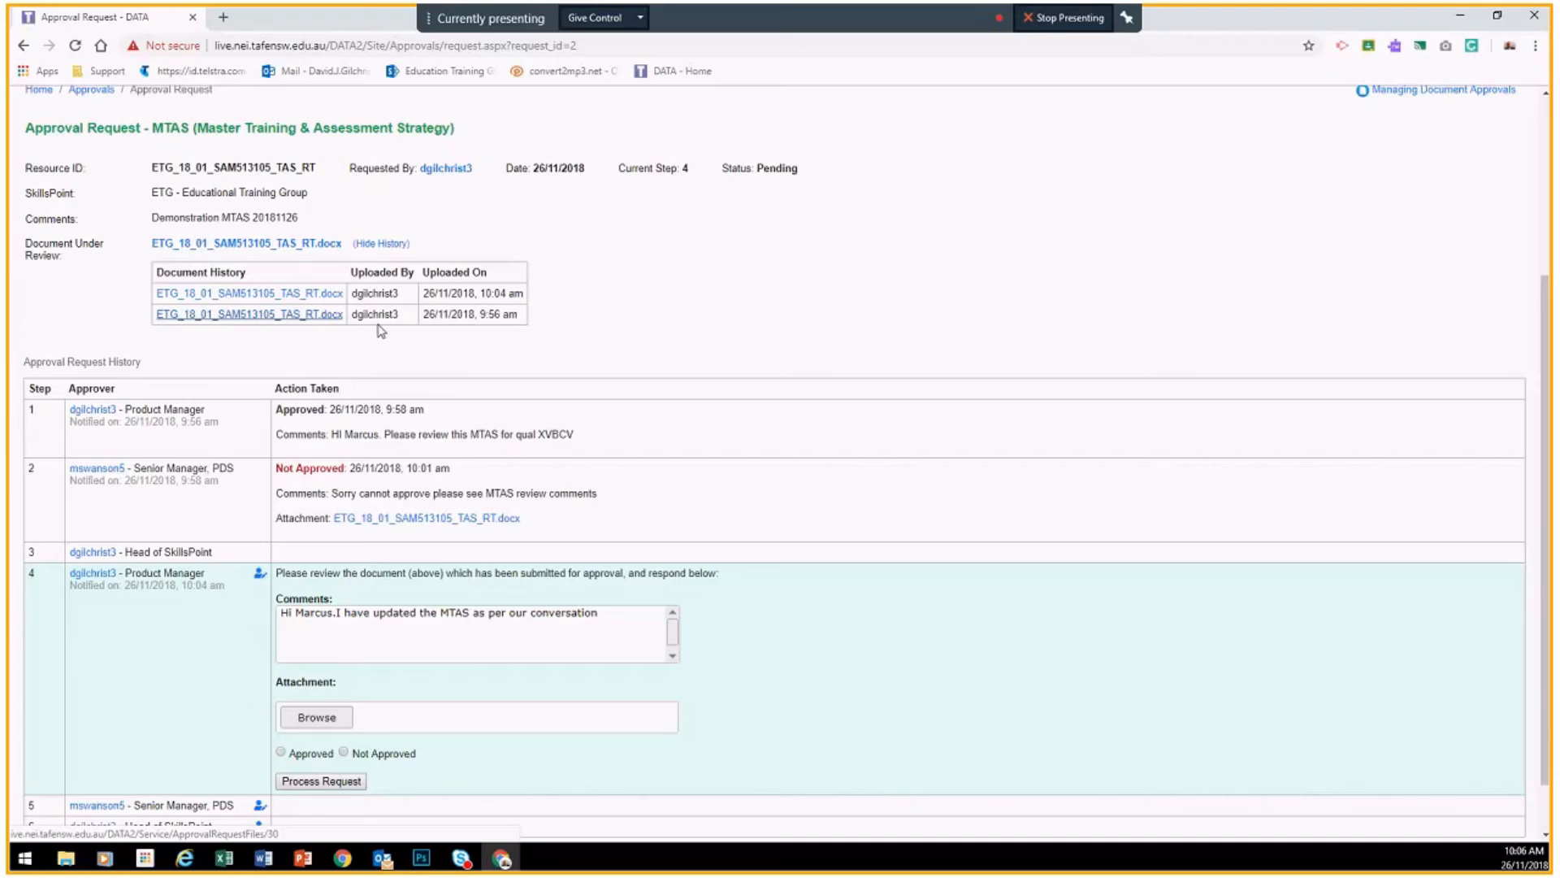
drag(524, 316, 426, 316)
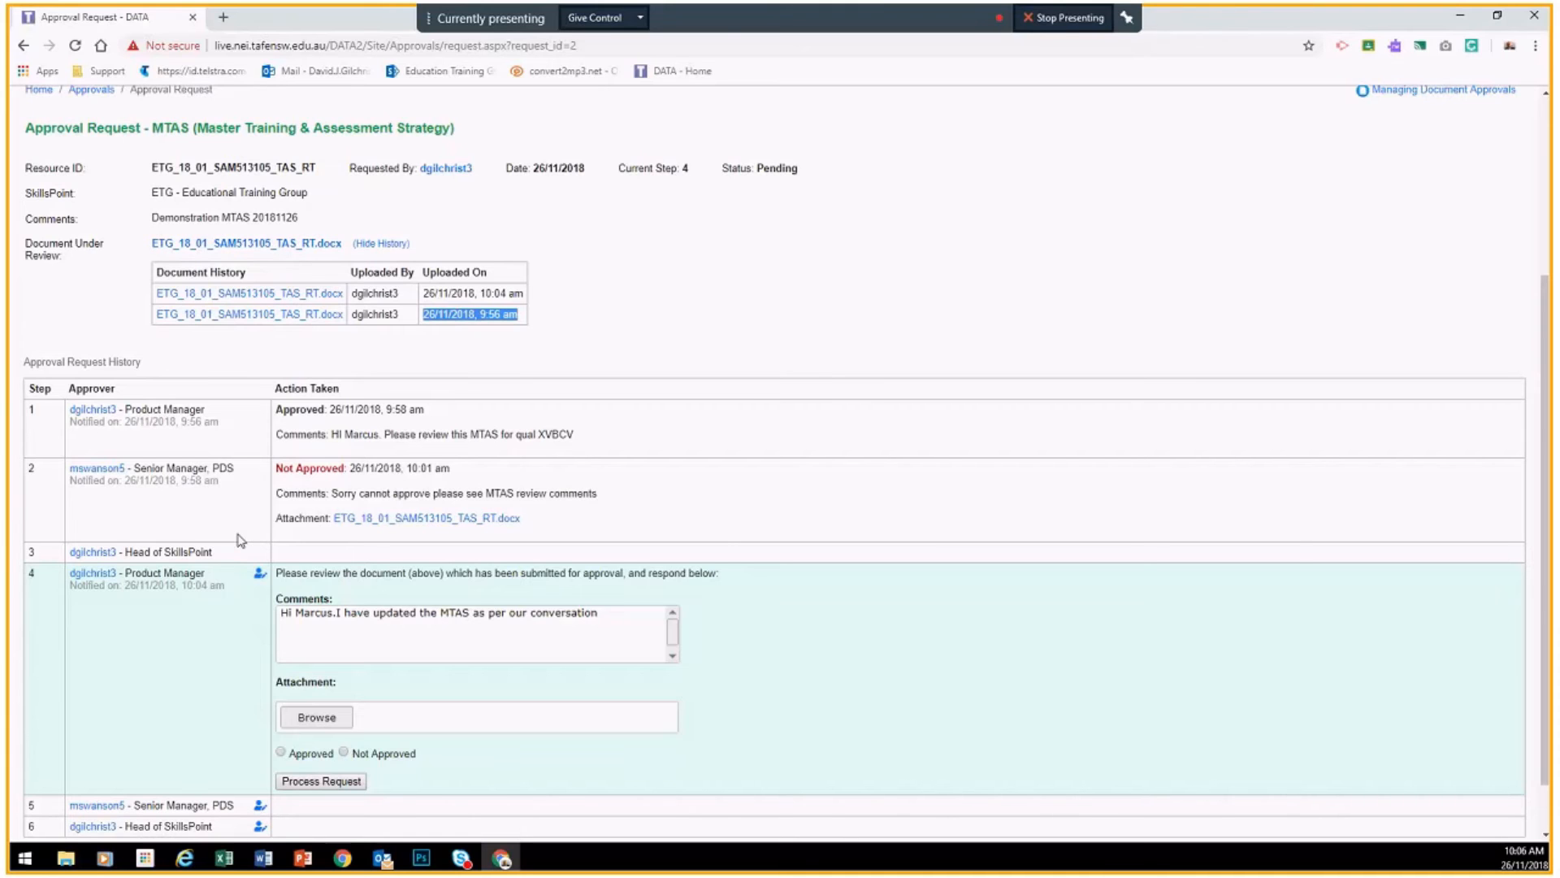
Step: Approve step 4 as Product Manager, dismiss the next-approver notice, and stop presenting
scroll(331, 686, down, 2)
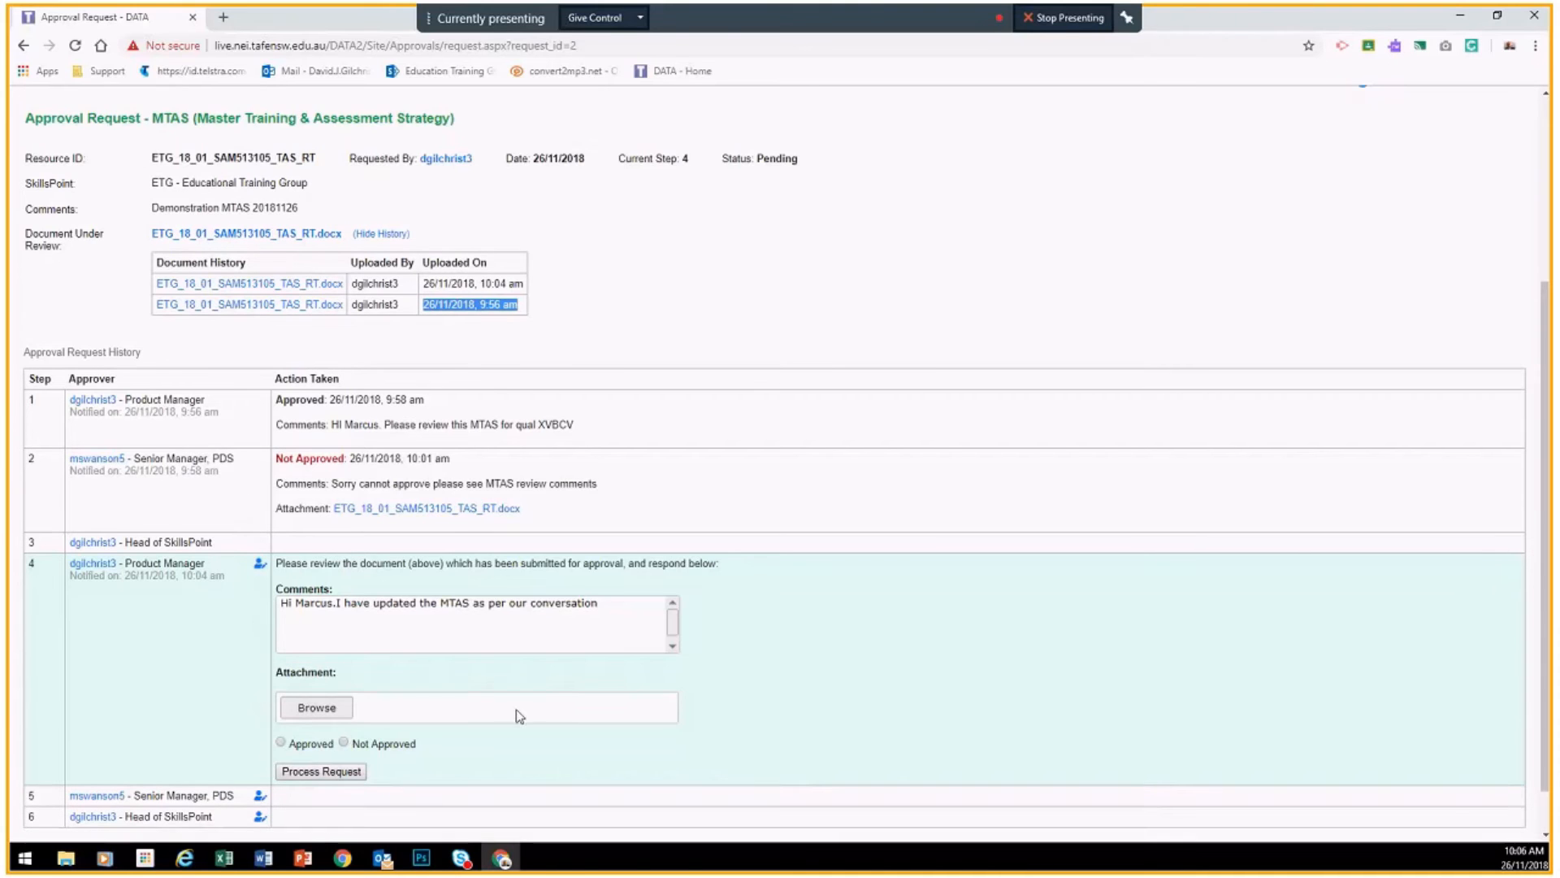
click(280, 688)
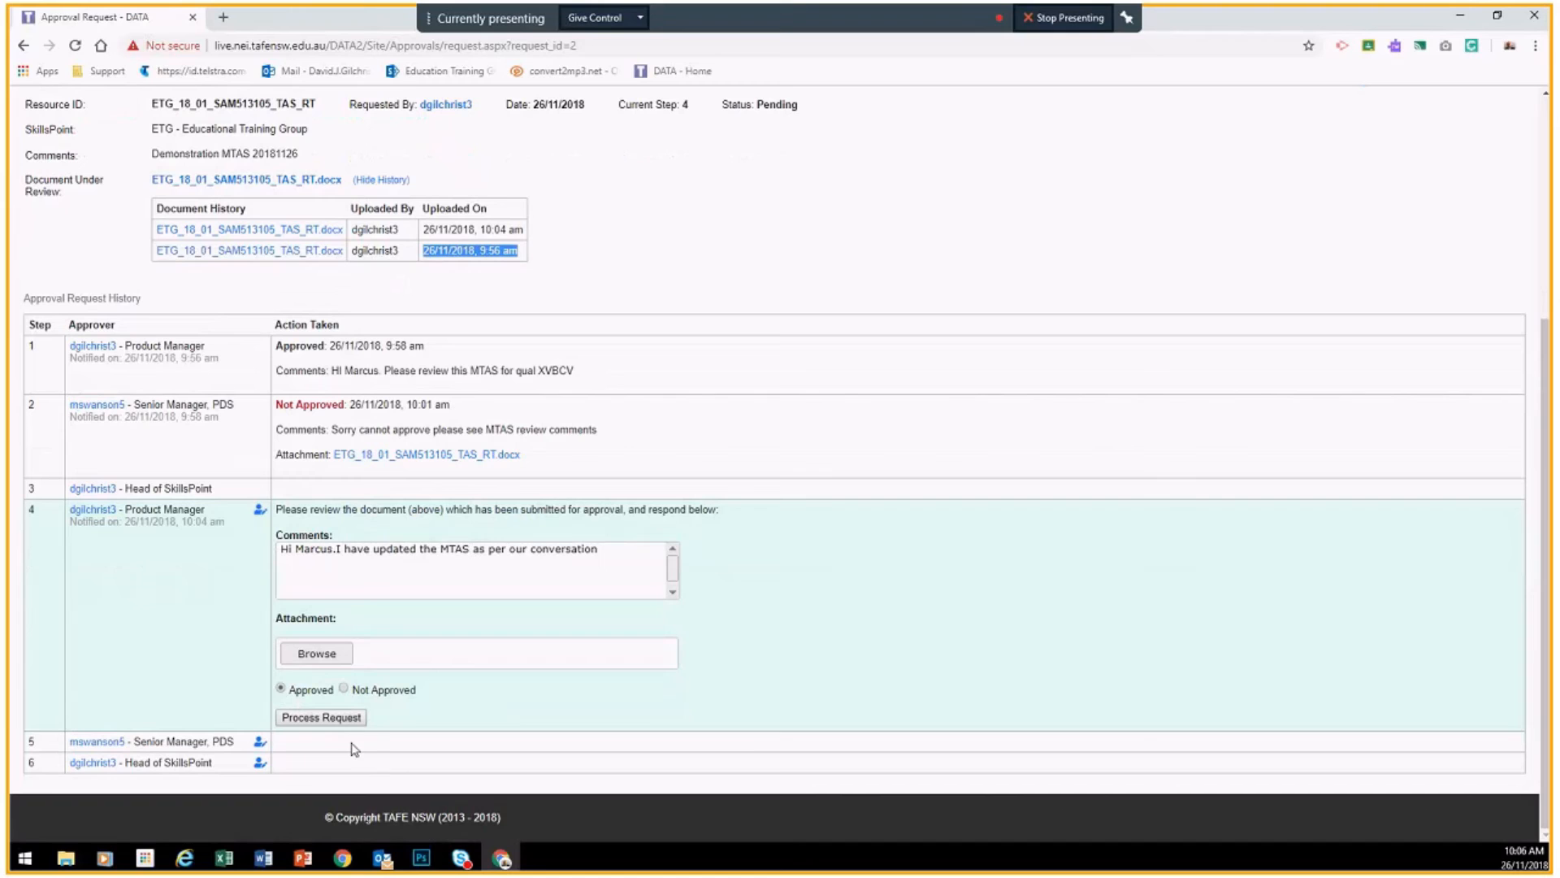
click(322, 718)
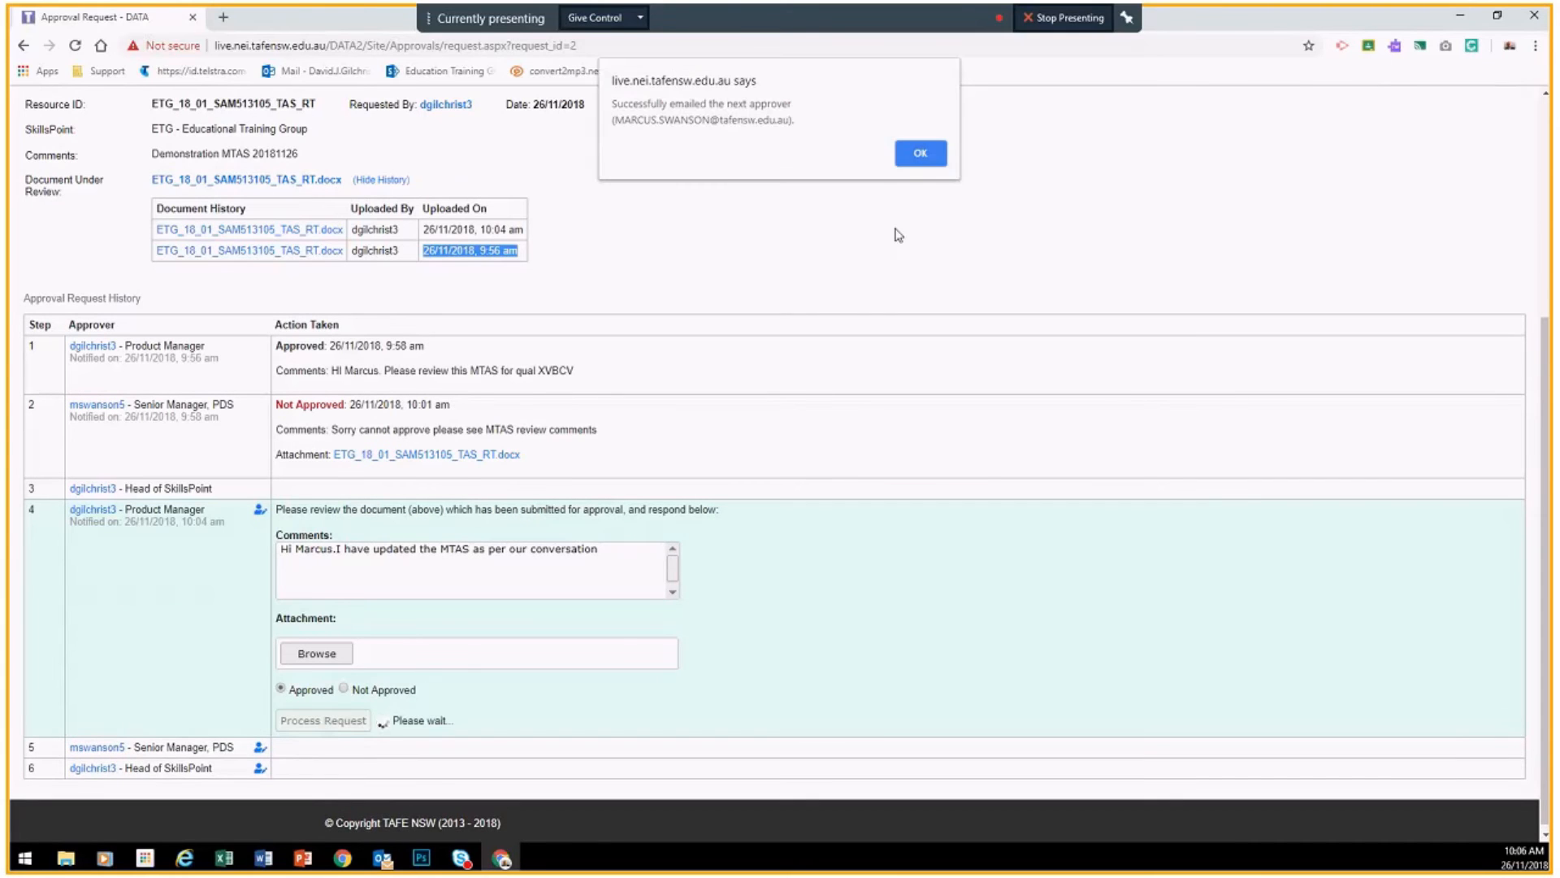
click(921, 154)
click(1069, 18)
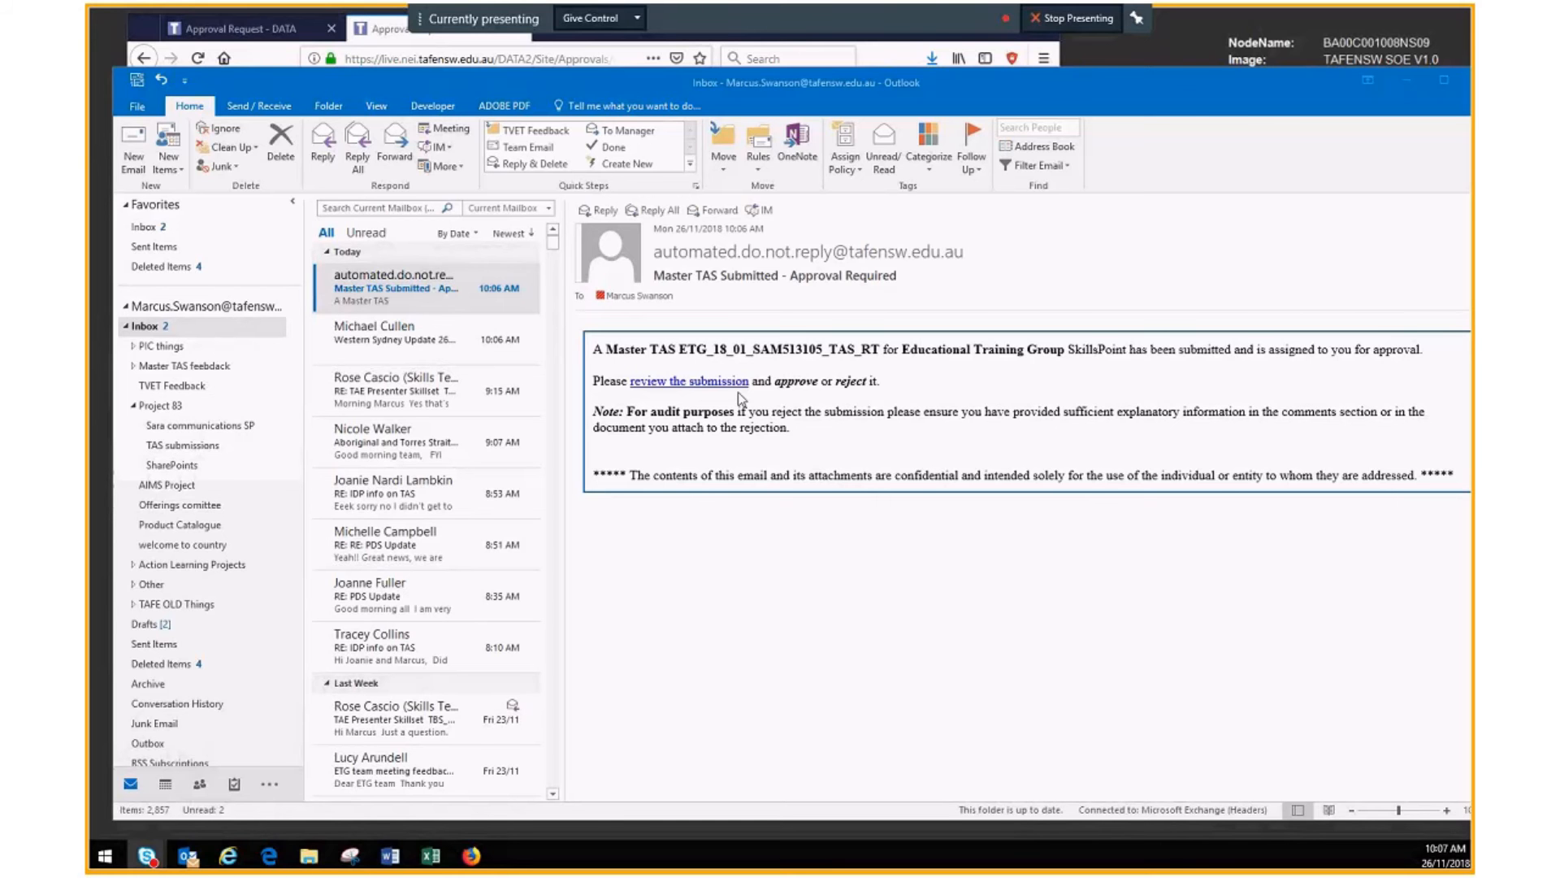
Step: Copy the 'review the submission' link from the approval email, then minimise Outlook
right_click(697, 388)
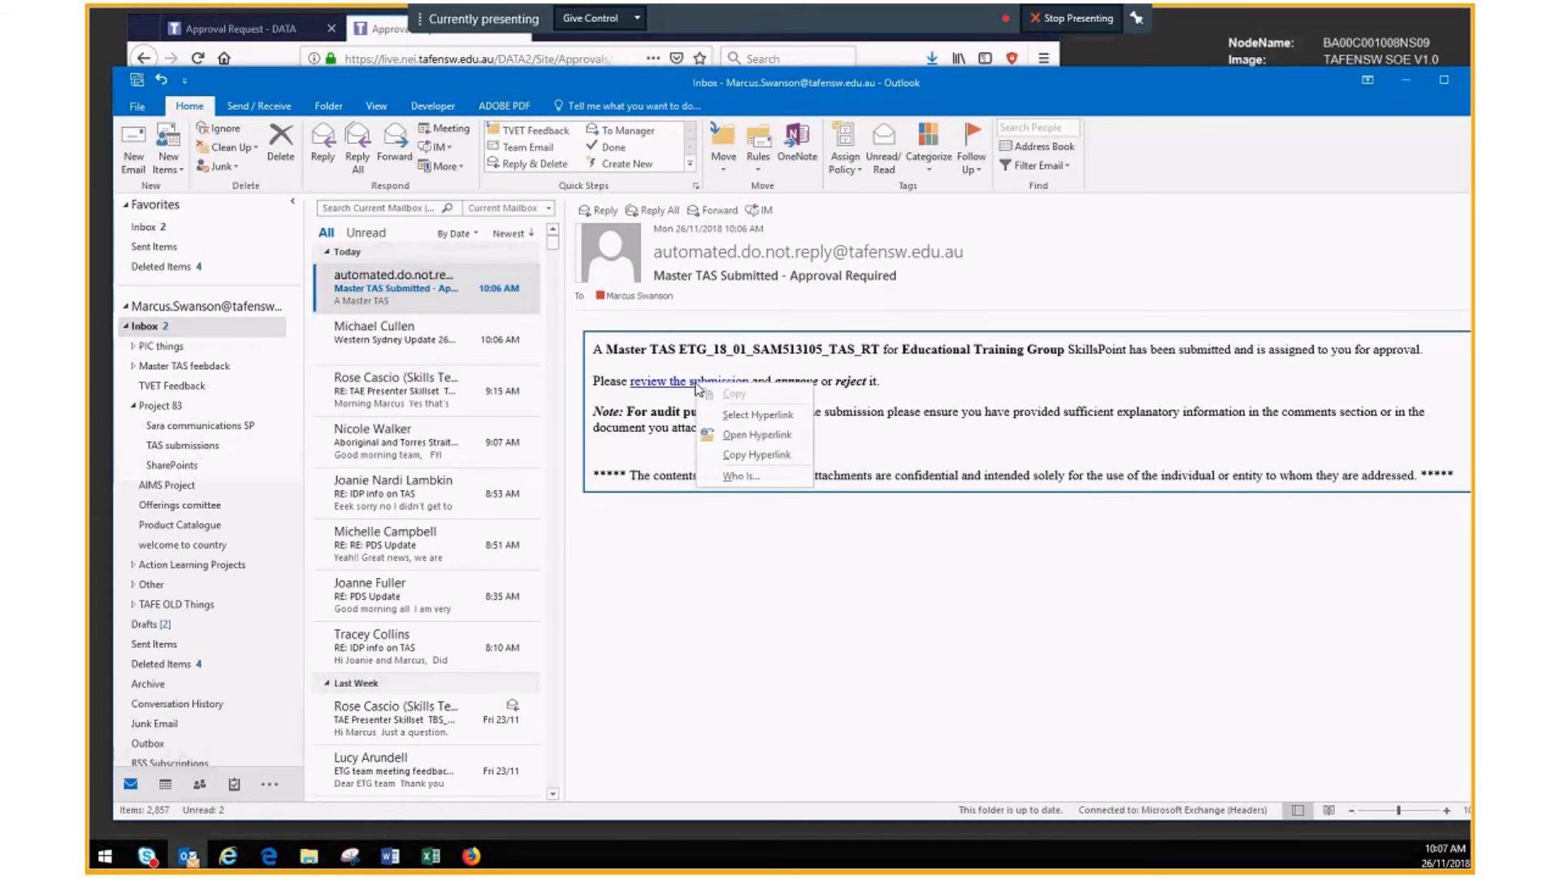
click(755, 455)
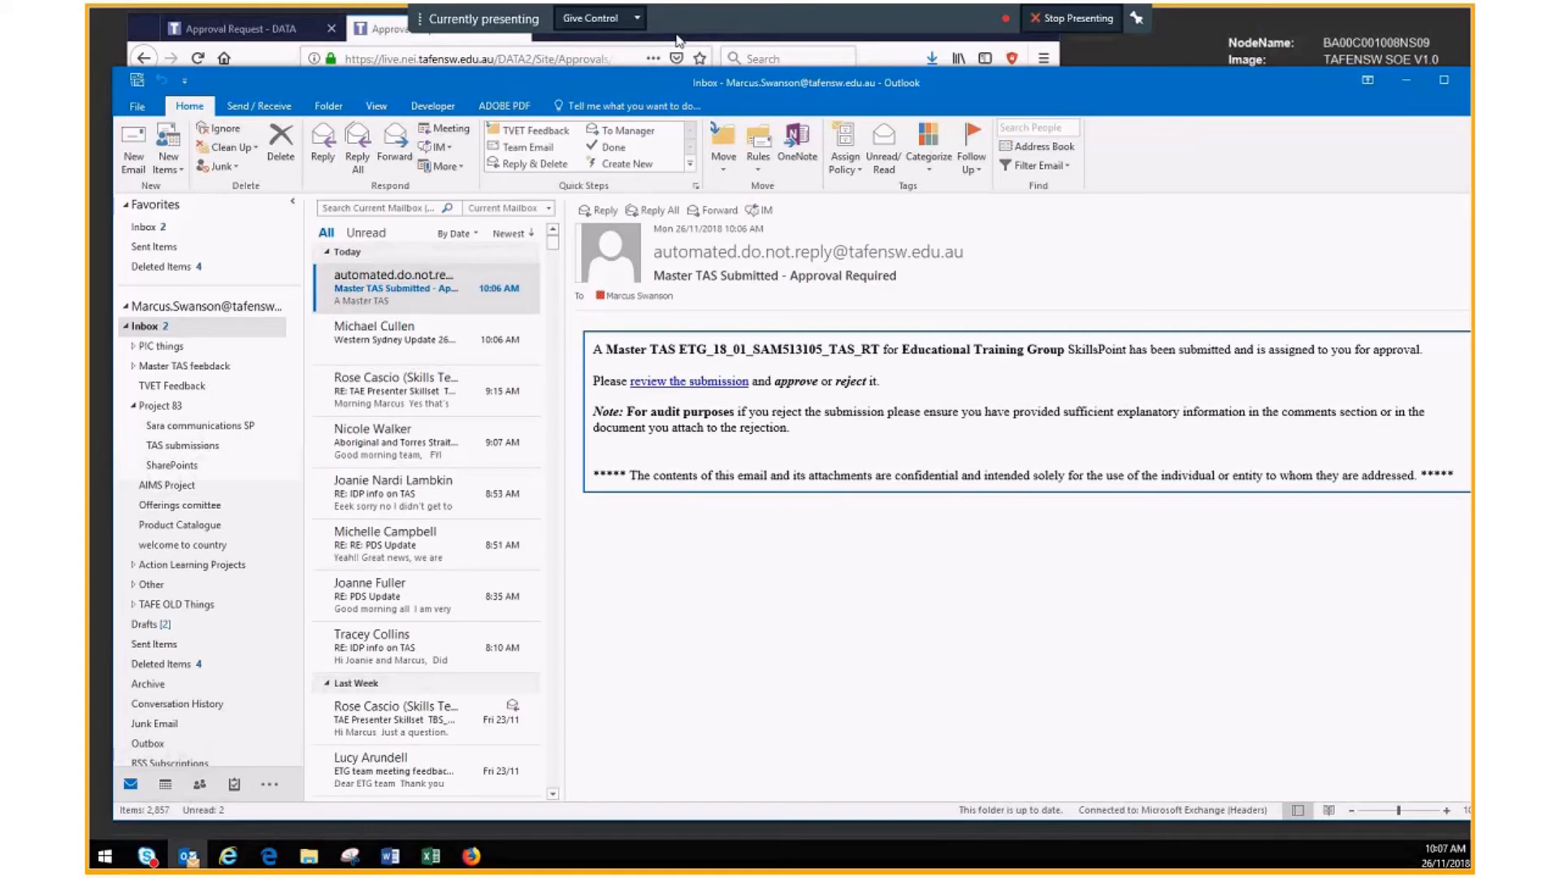
click(1410, 80)
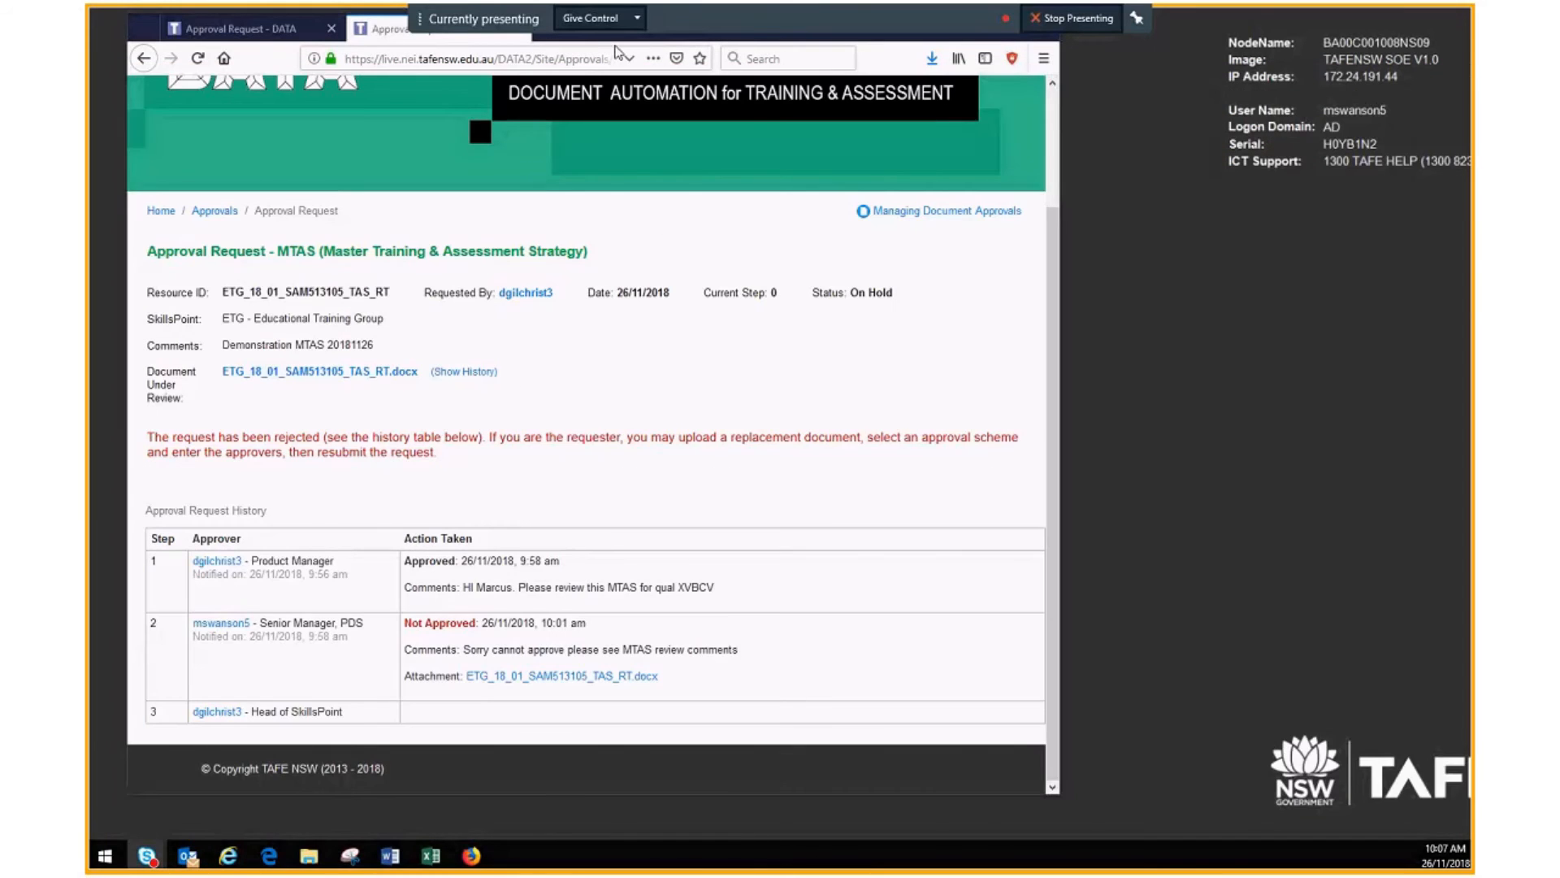
click(291, 30)
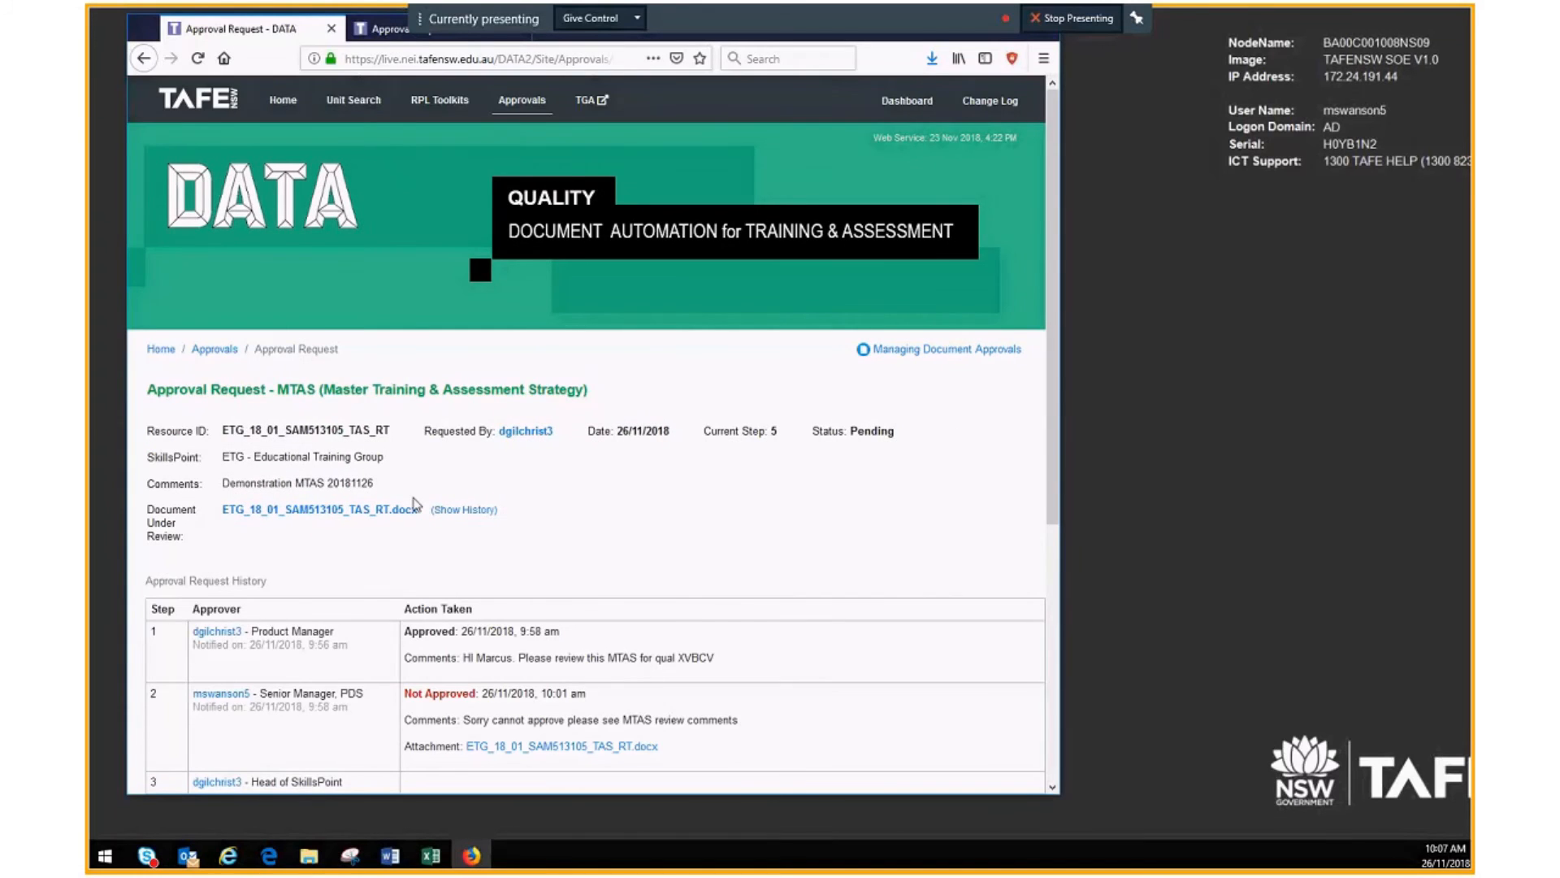
scroll(415, 504, down, 1)
scroll(417, 505, down, 4)
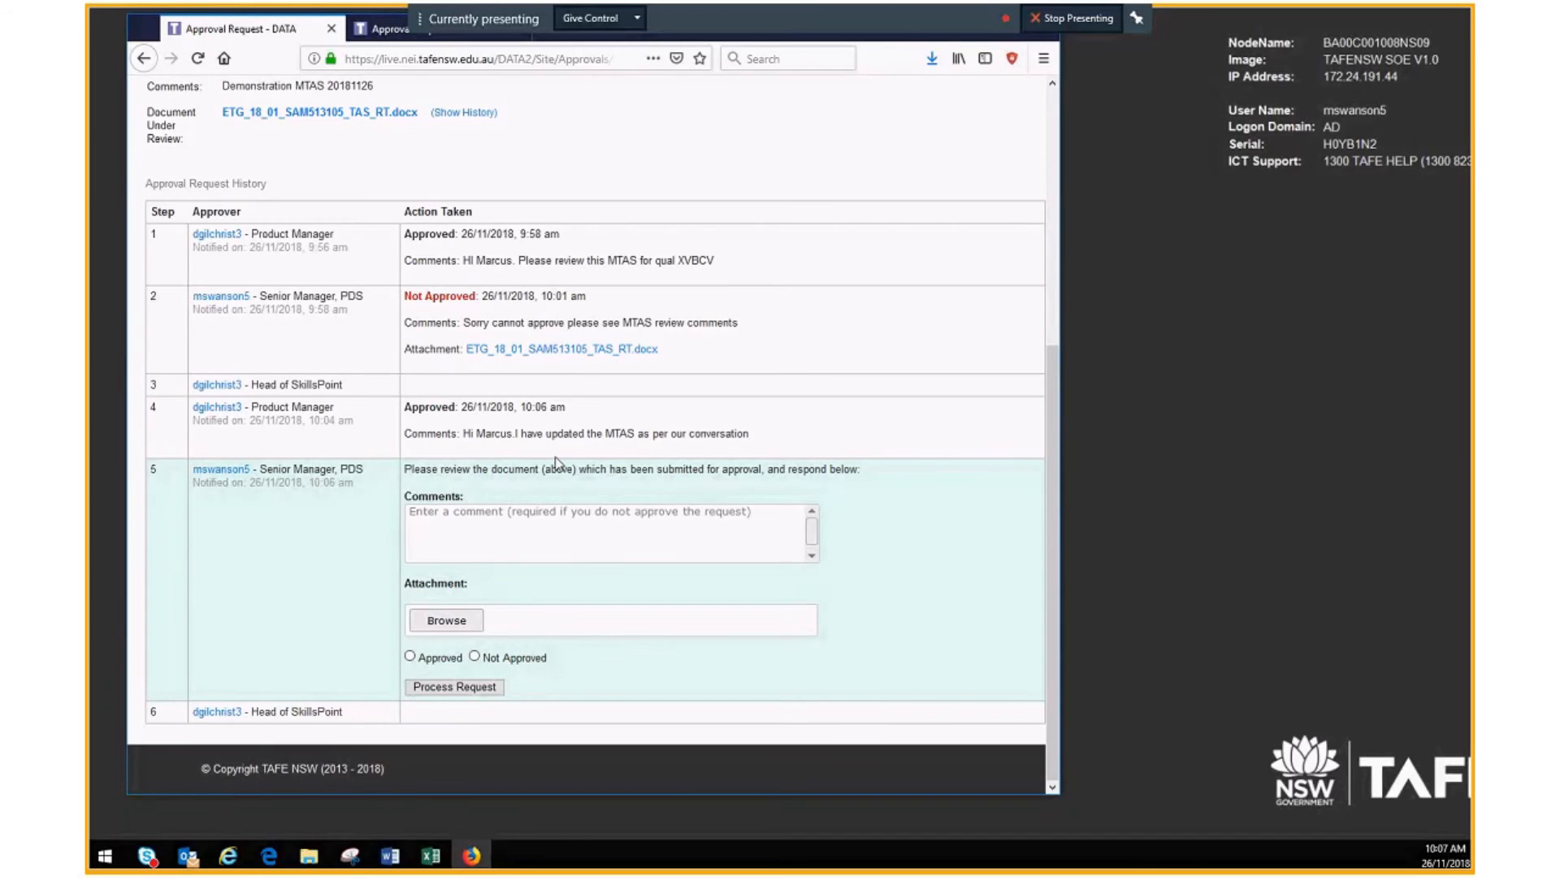
scroll(555, 461, up, 1)
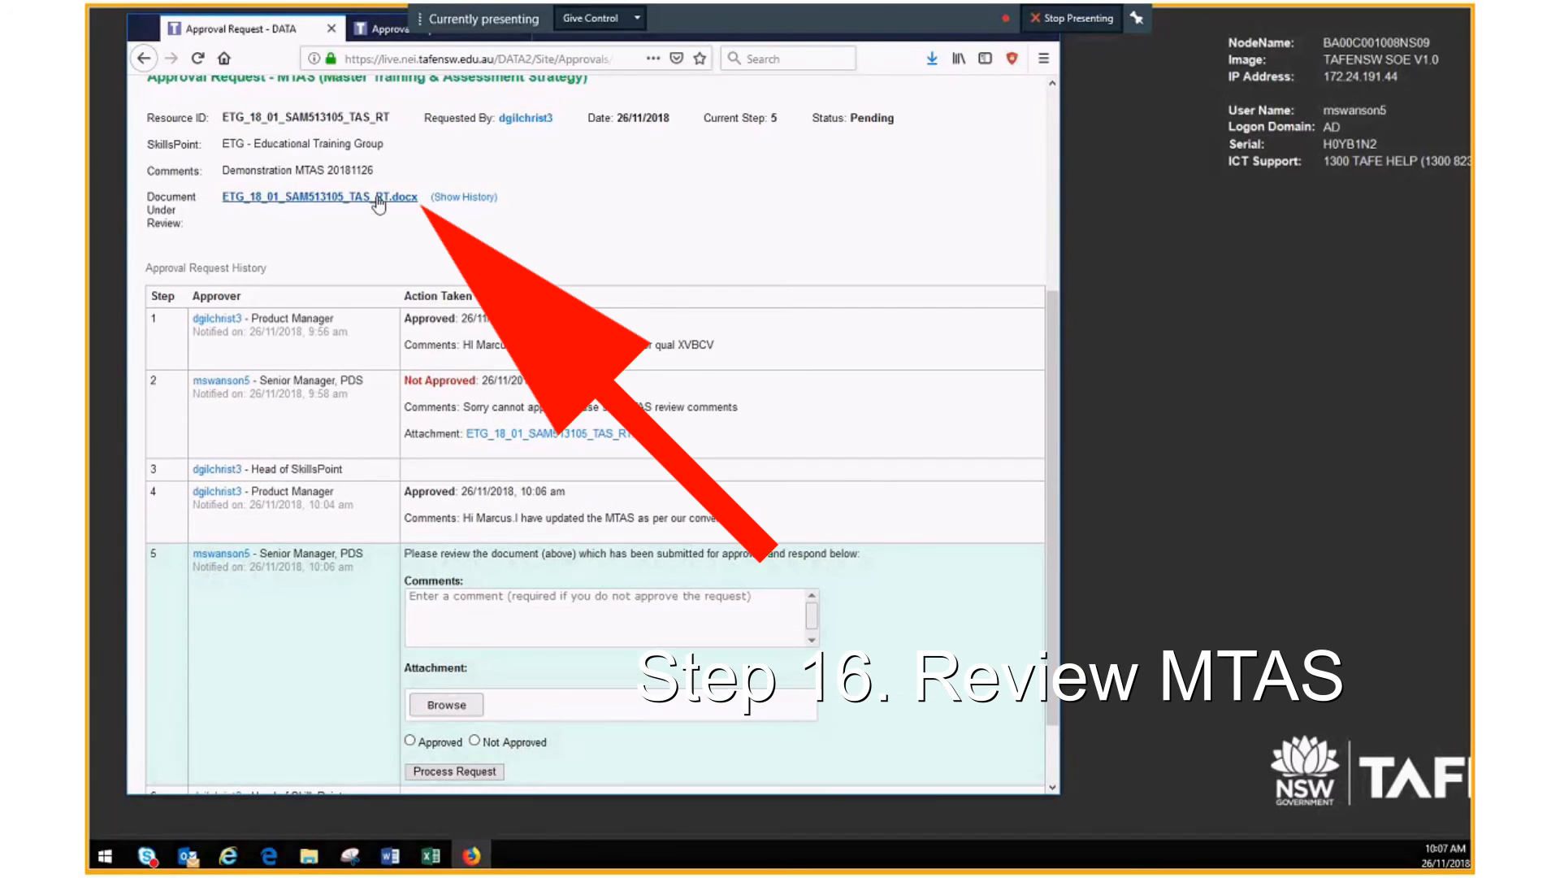
click(387, 198)
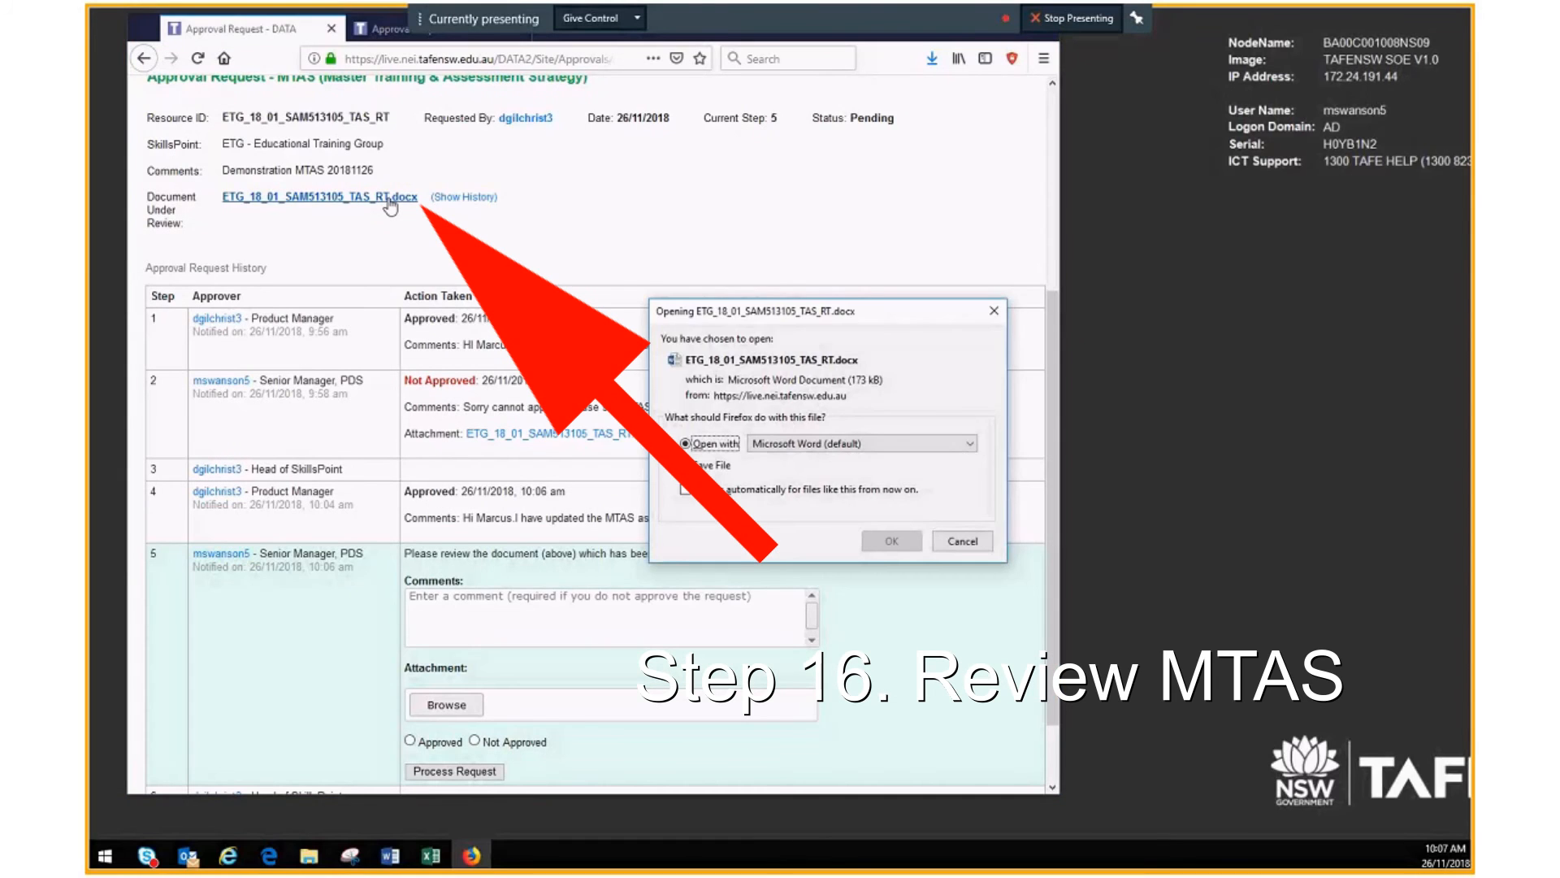
click(891, 541)
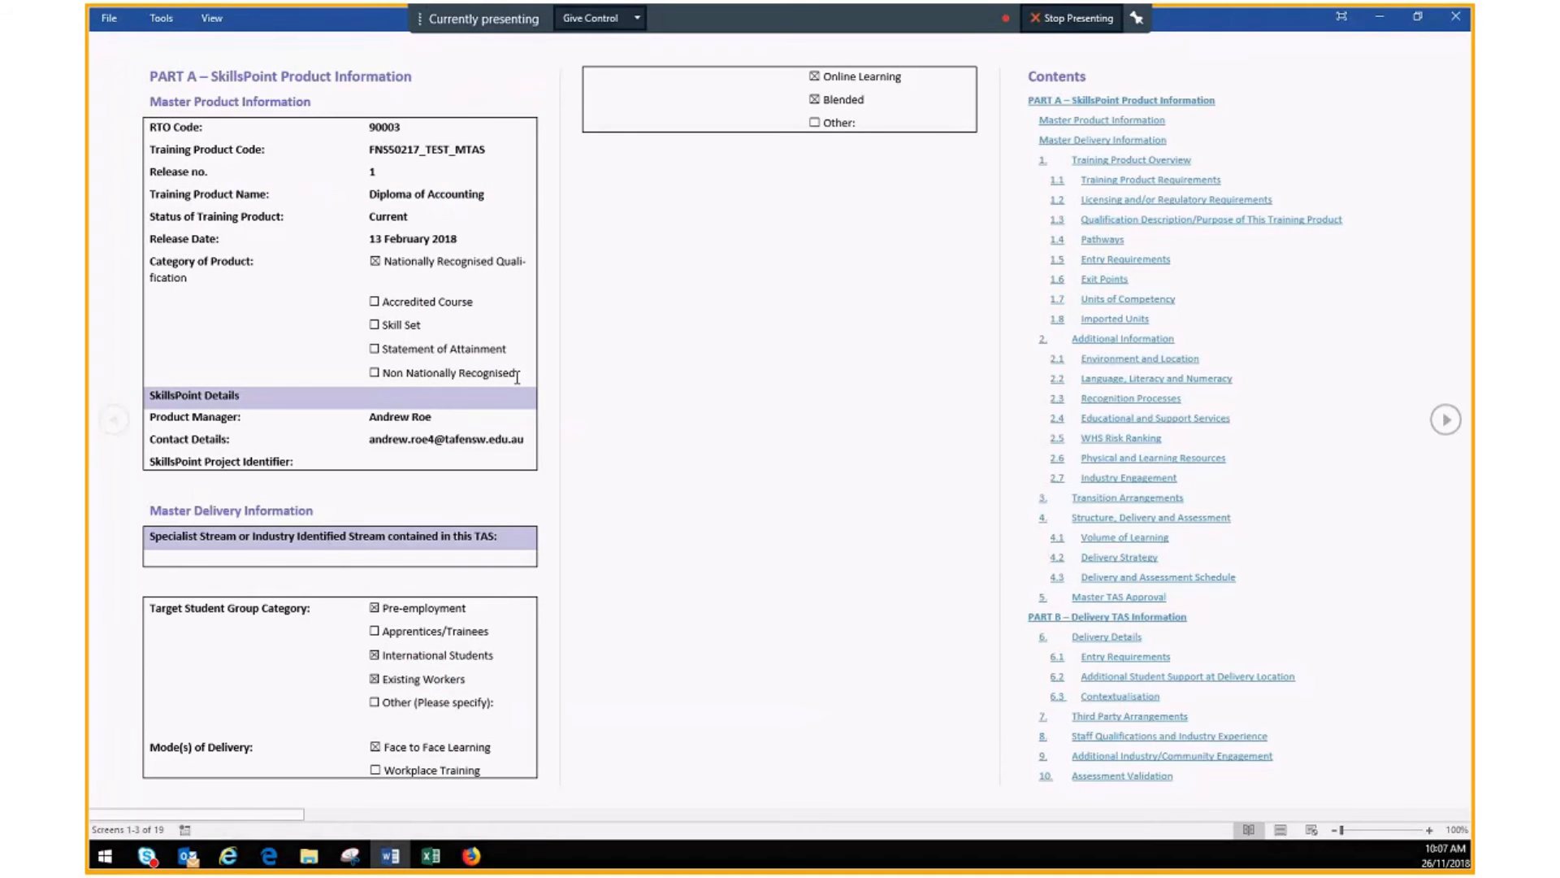
scroll(964, 415, down, 3)
scroll(964, 415, down, 5)
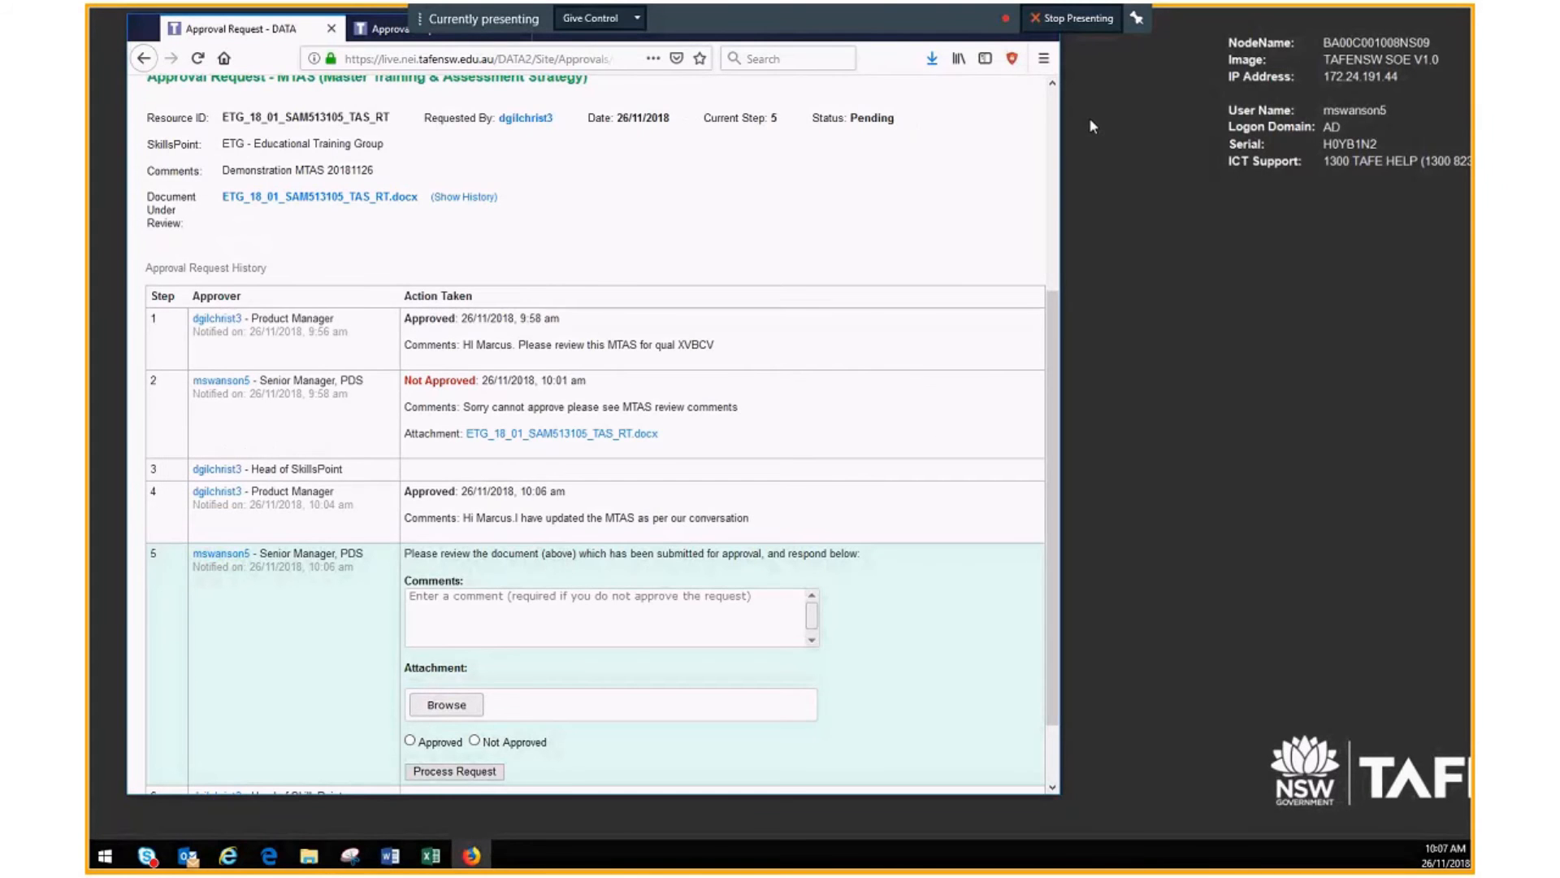
scroll(529, 544, down, 2)
Step: Approve step 5 with a comment thanking the author for the changes, and acknowledge the next-approver email
click(458, 536)
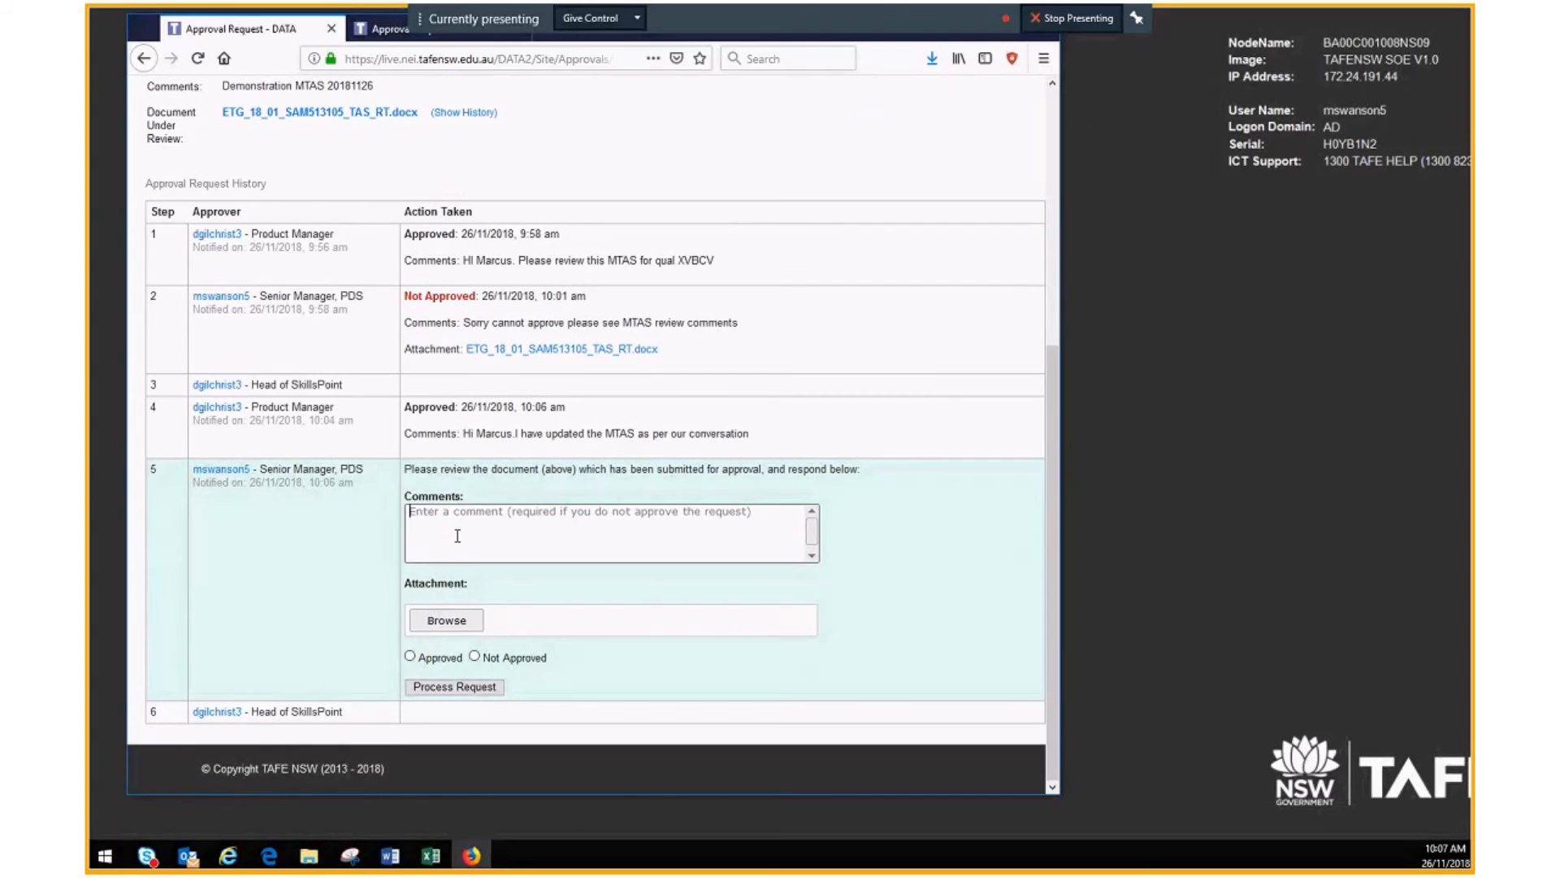
text(W)
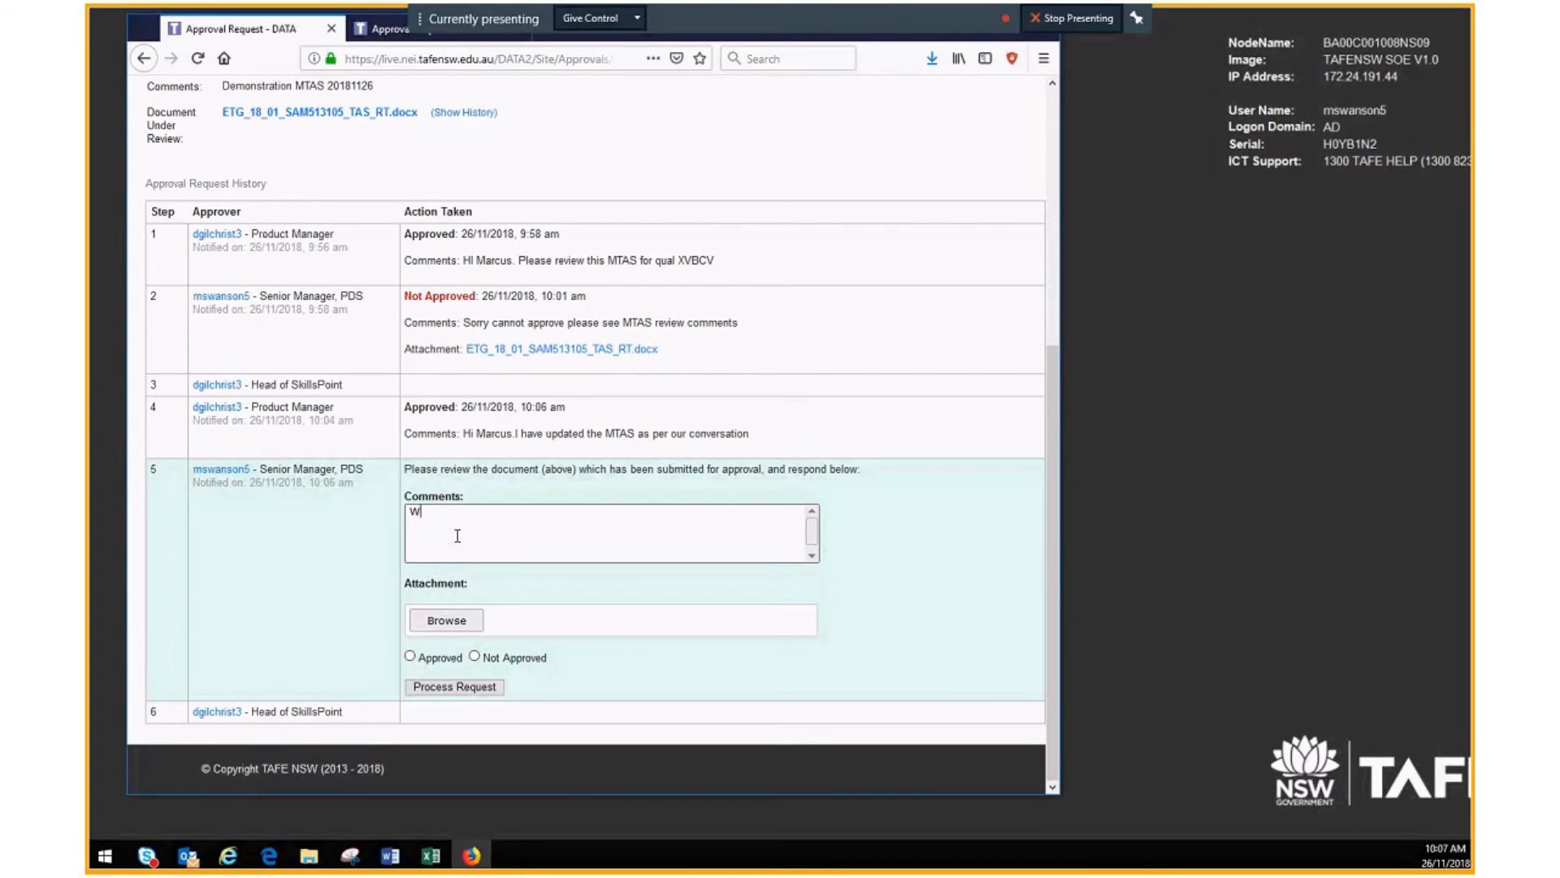
text(ell done Dave thanks for the changes)
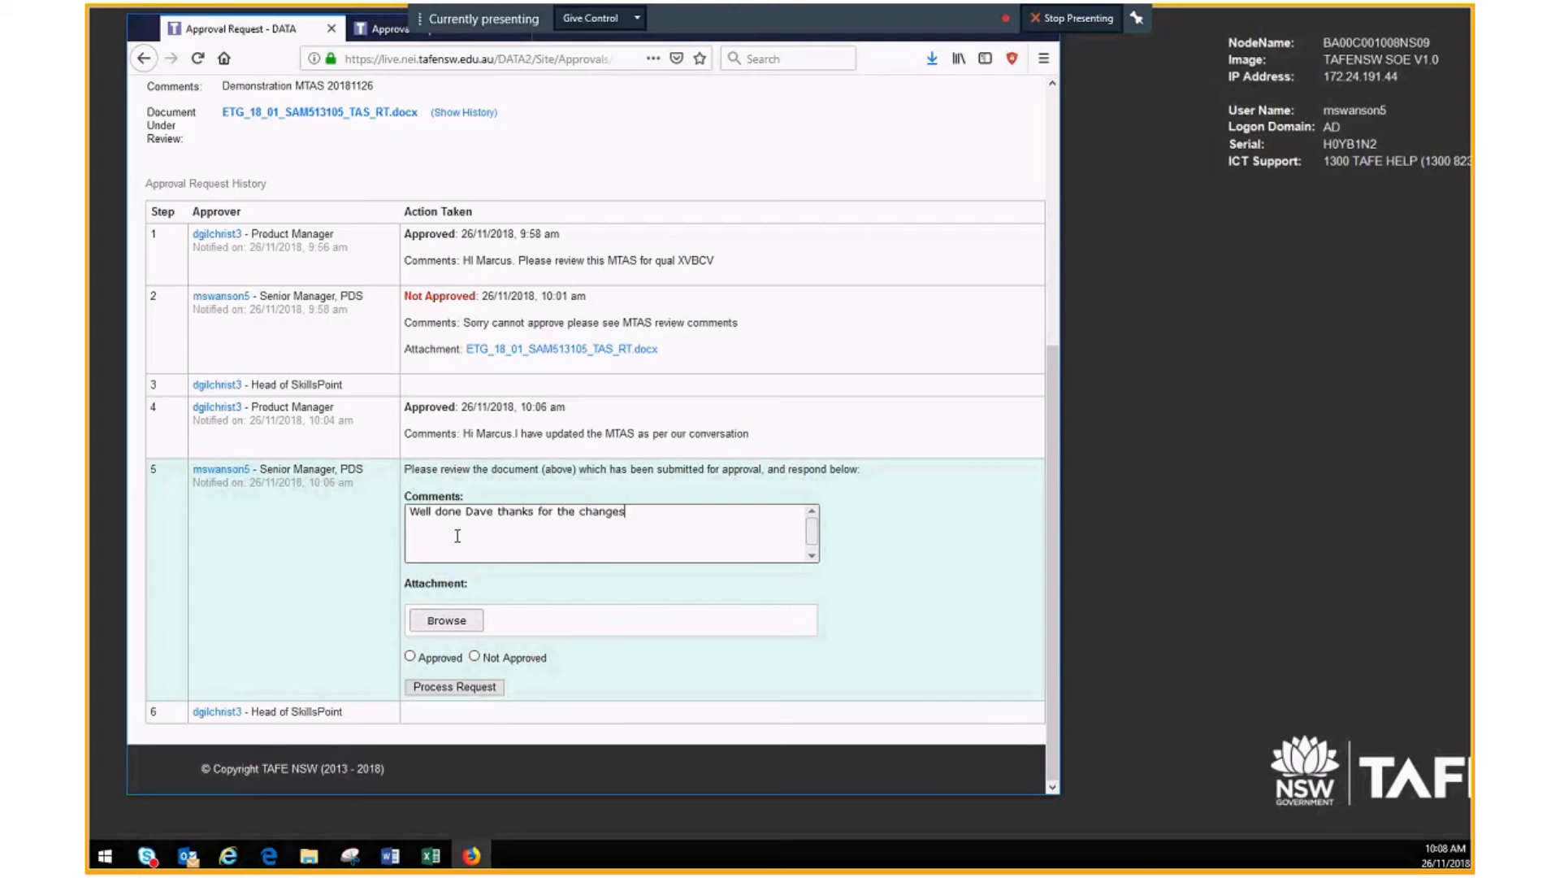
text( will now approve)
click(410, 656)
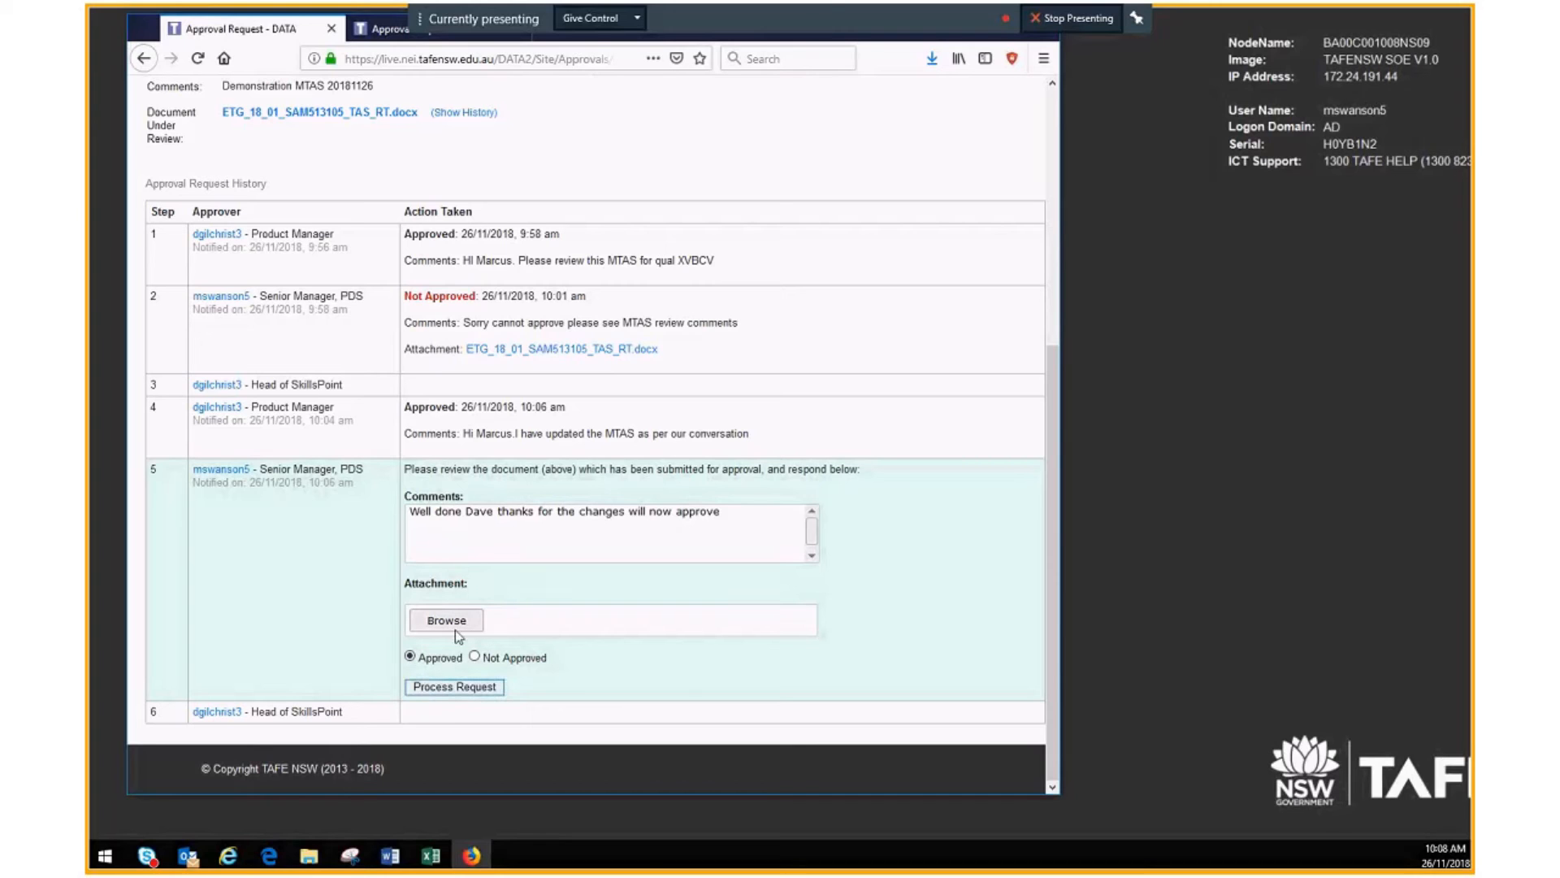
click(441, 689)
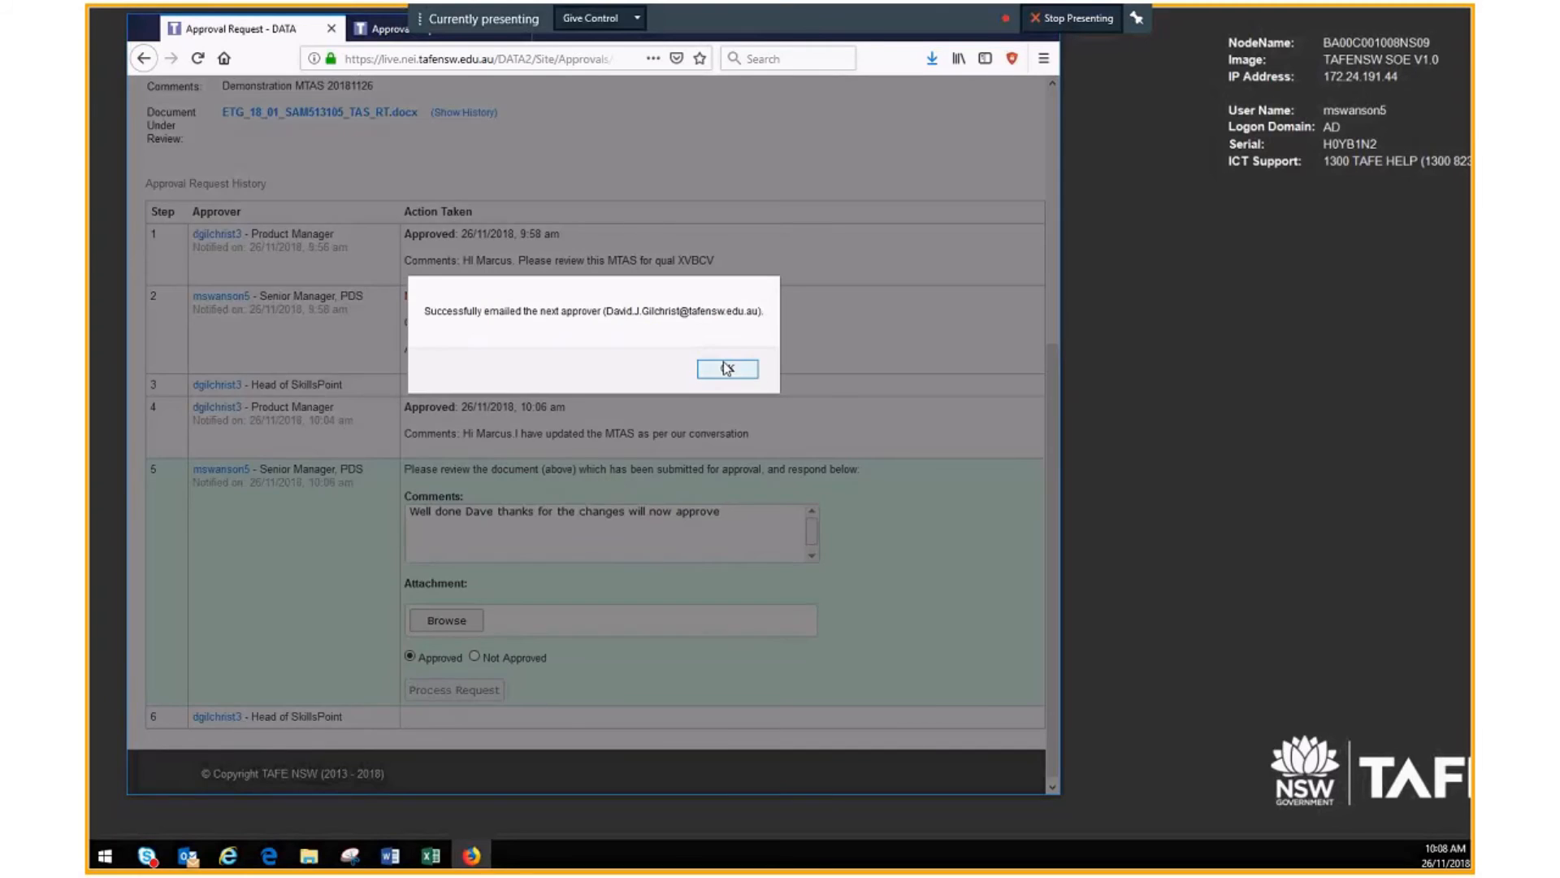
click(726, 368)
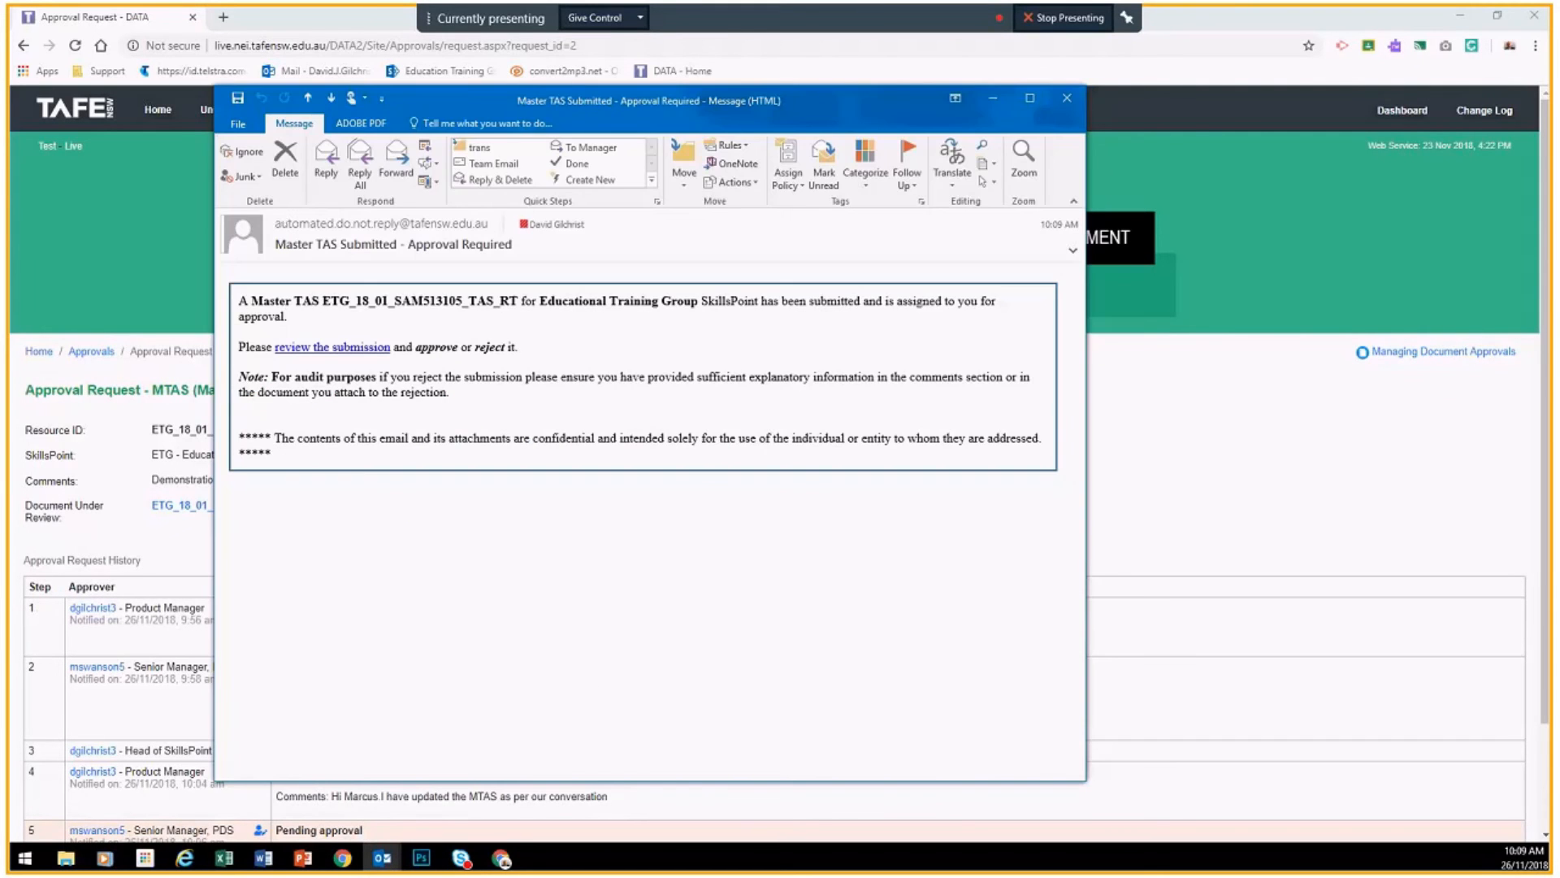
Step: Read the Master TAS Submitted approval email, highlighting its assignment text and checking the review link
drag(495, 105, 516, 78)
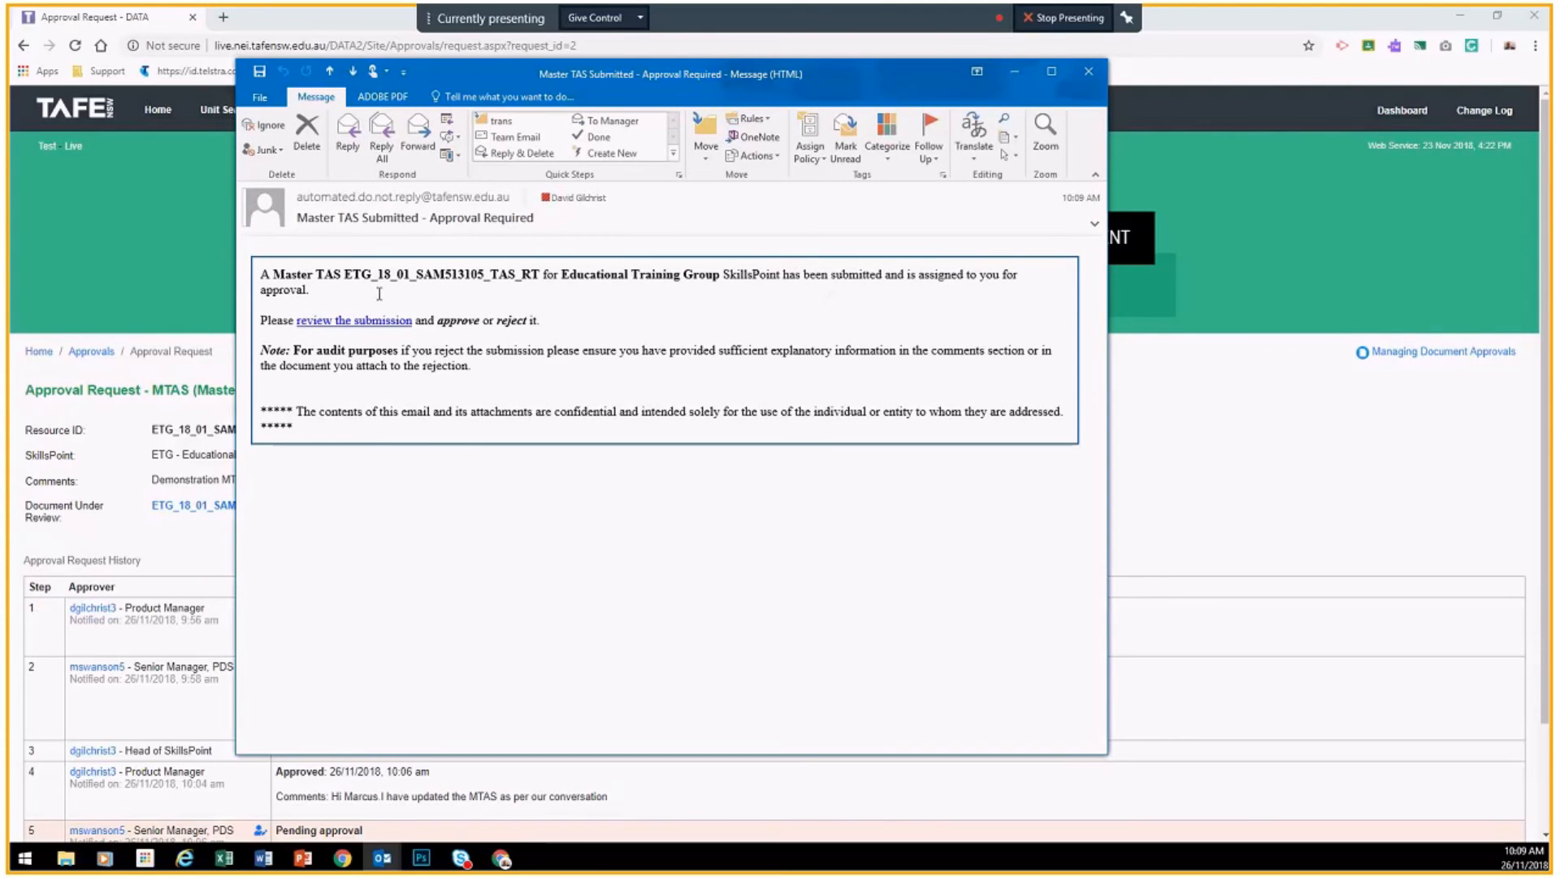
drag(416, 274, 726, 283)
click(831, 277)
shift+click(900, 298)
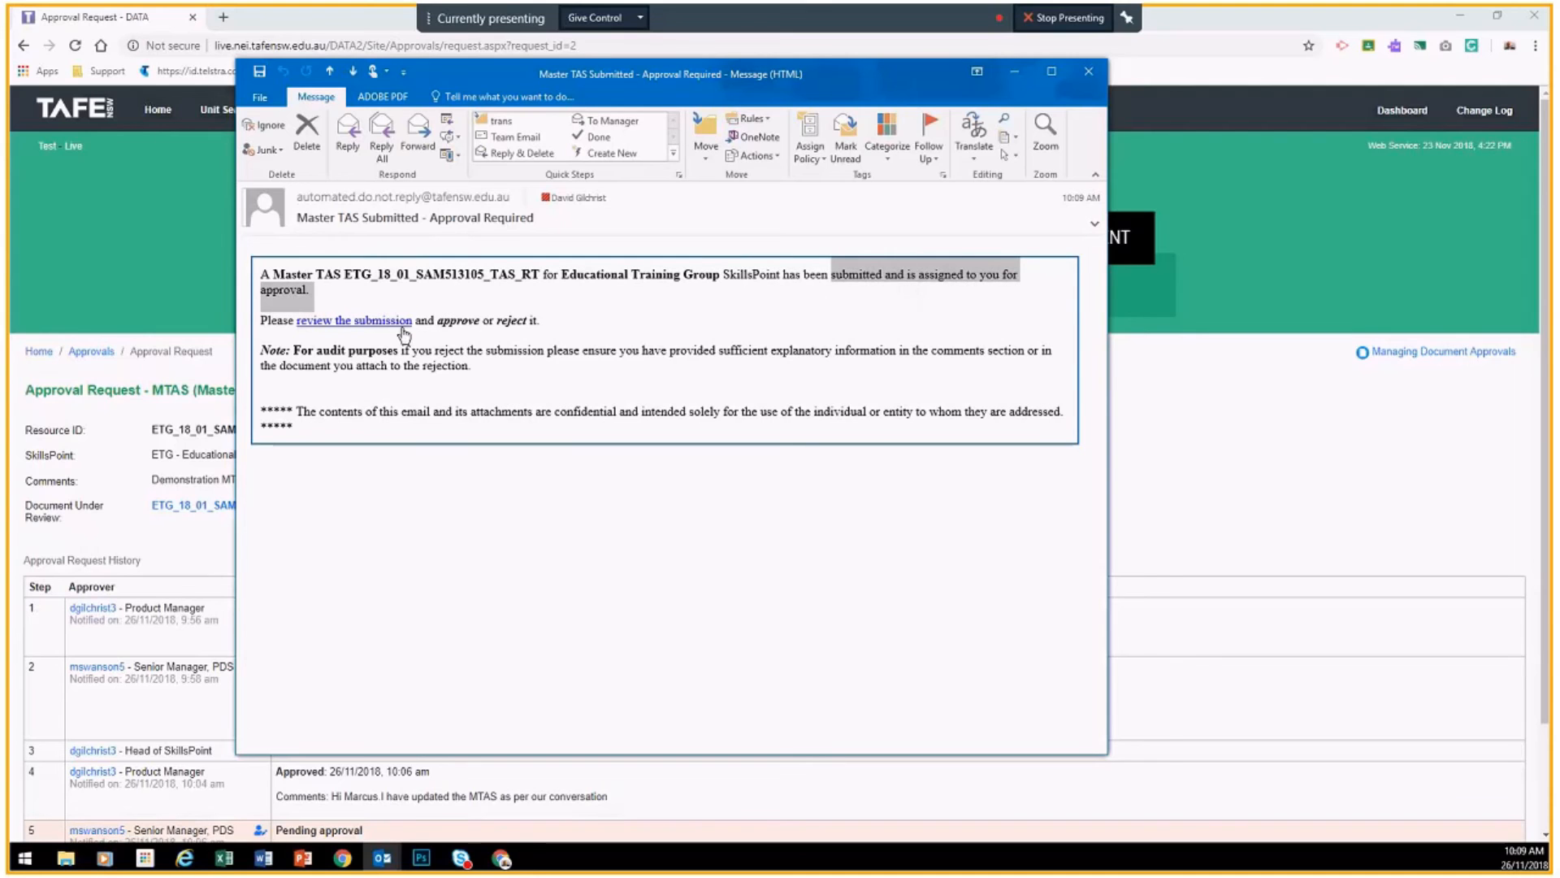
right_click(342, 325)
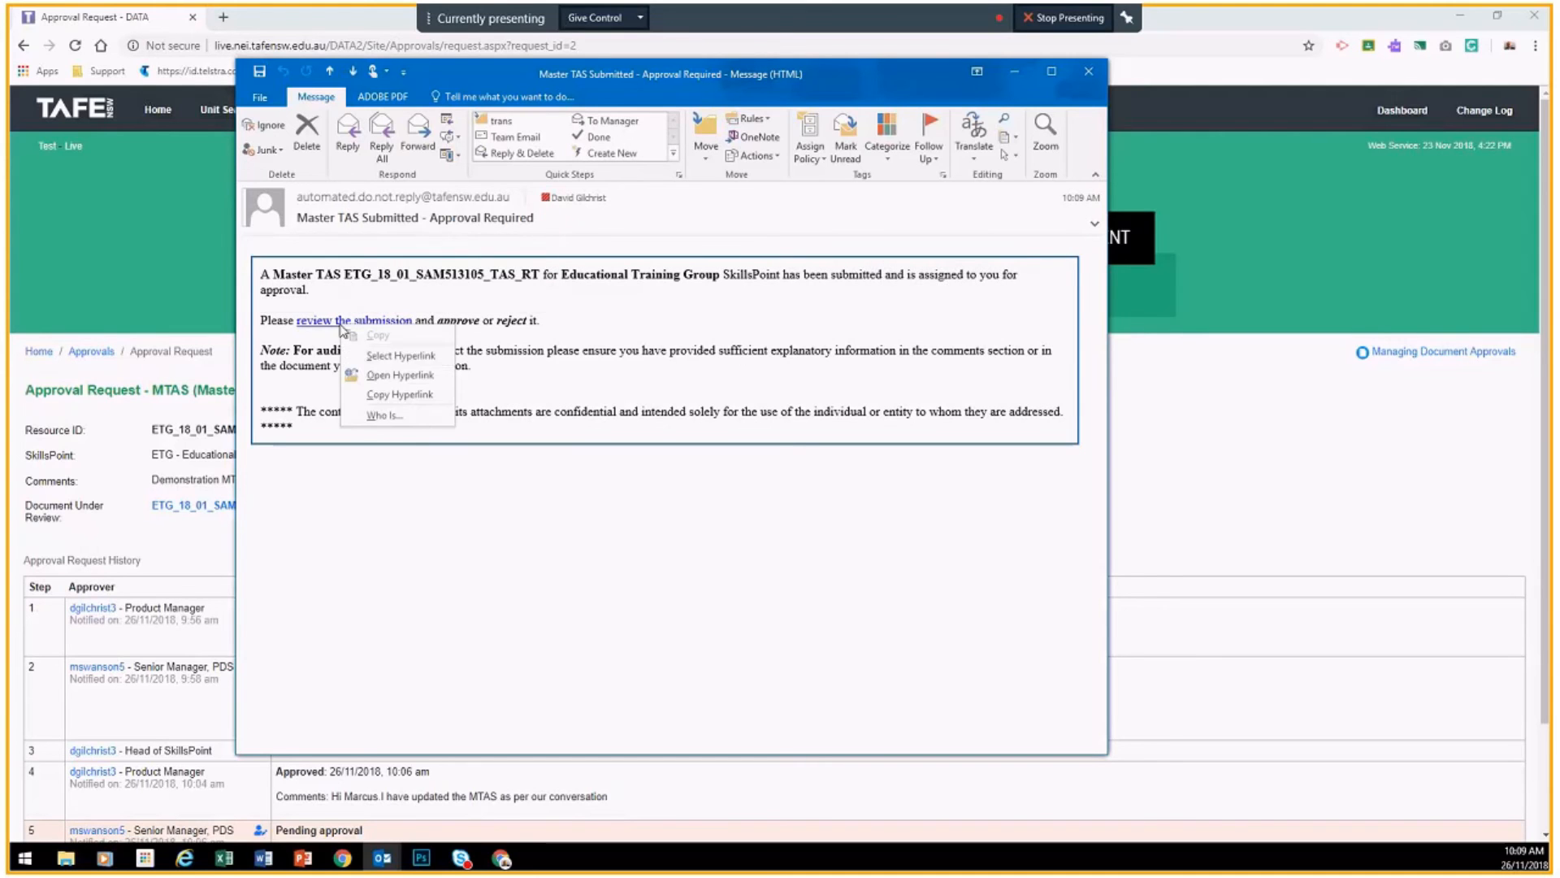
click(566, 391)
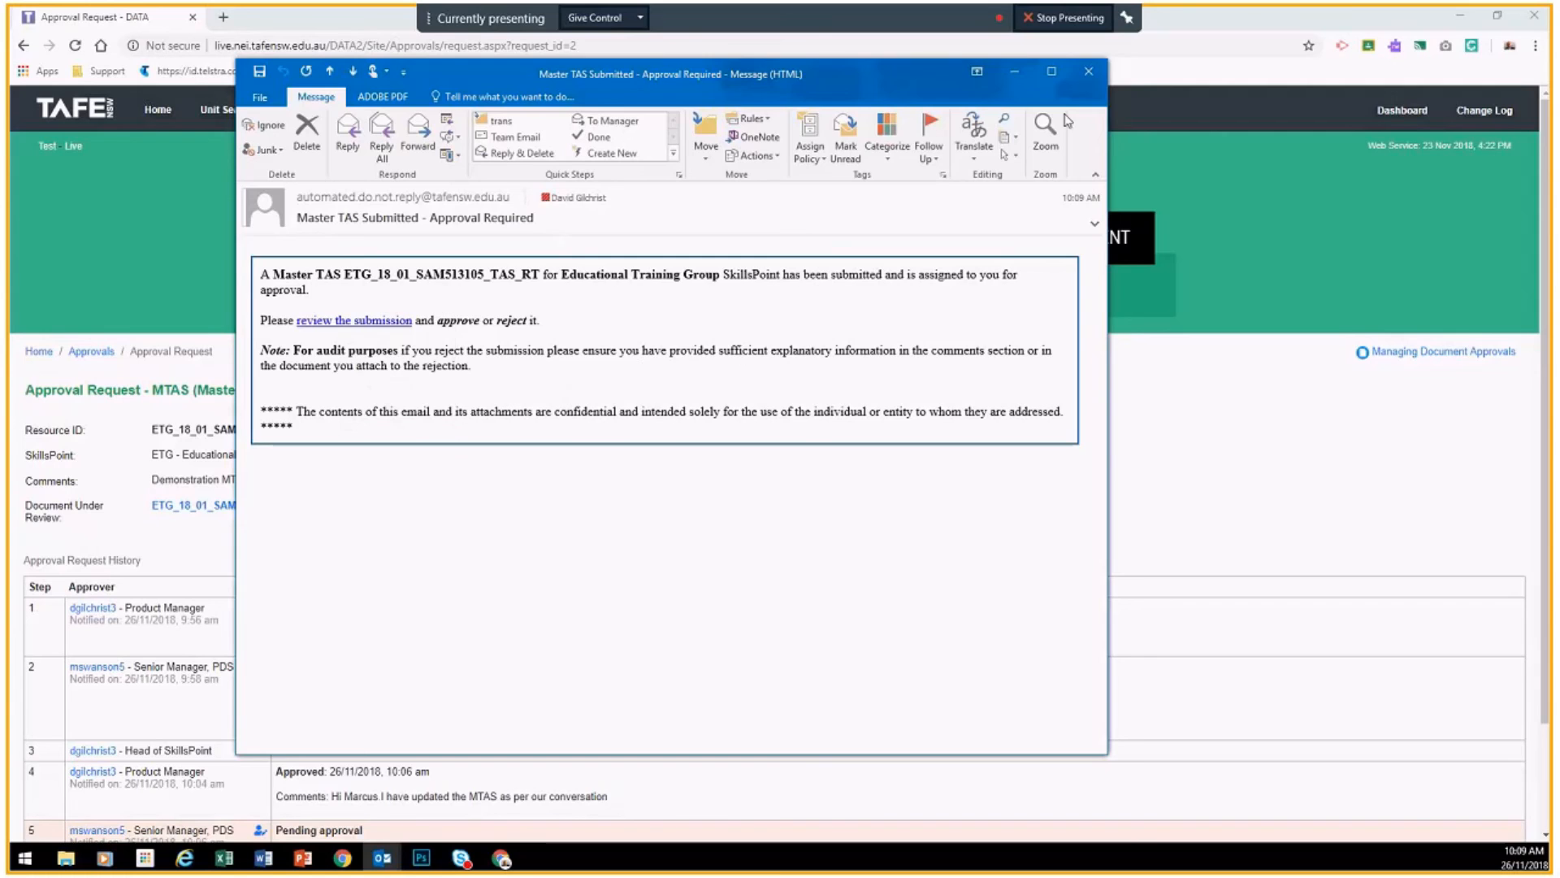
Step: Close the email and return to the DATA Approvals list with the request at step 6
click(1089, 72)
scroll(300, 524, down, 2)
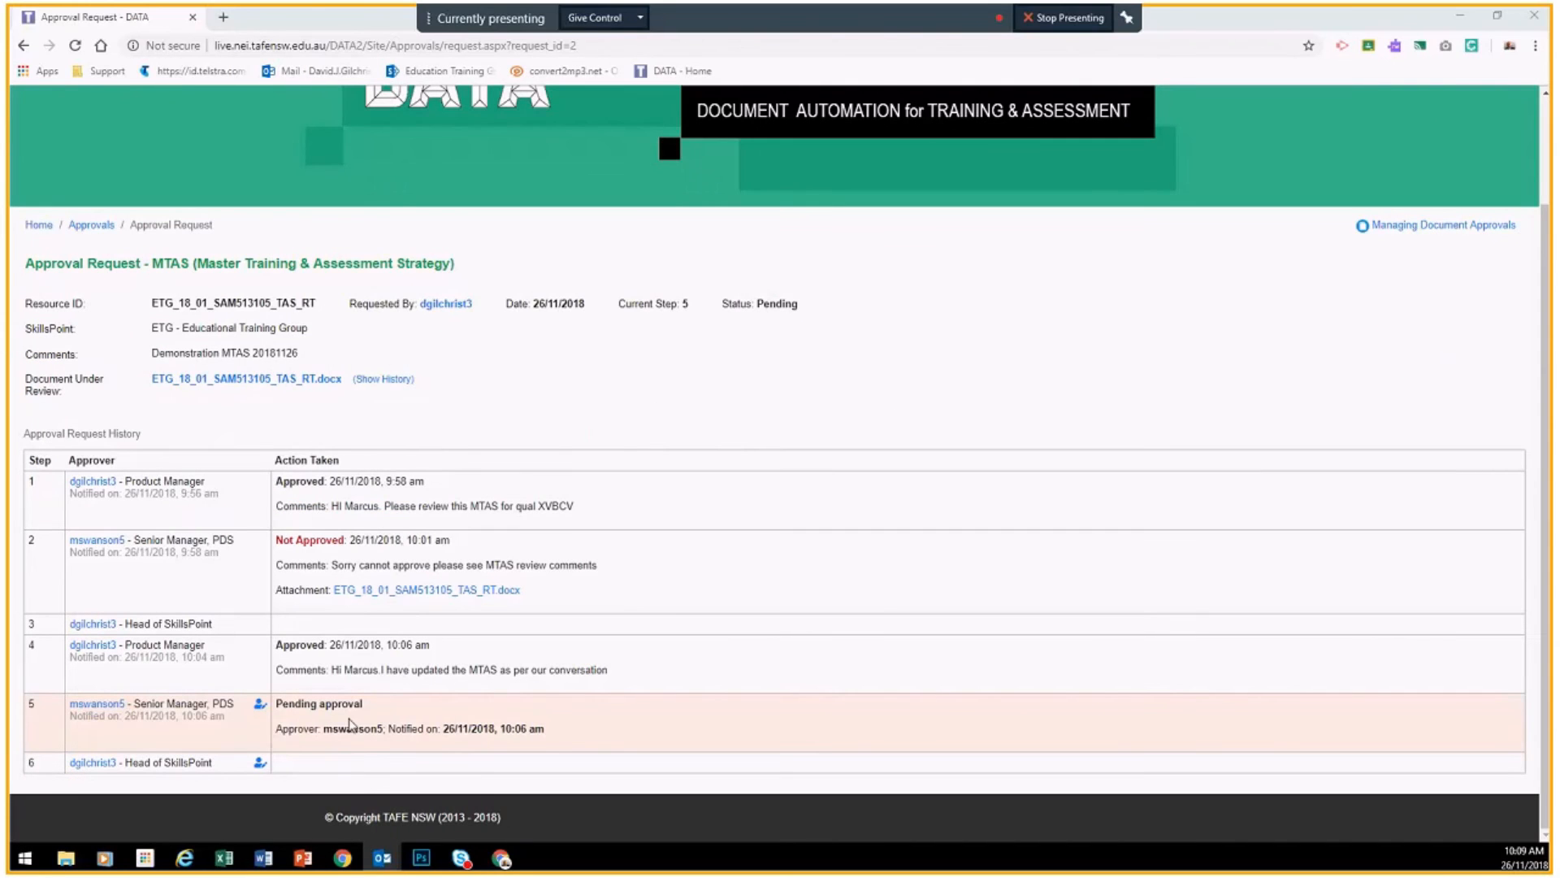
scroll(257, 312, up, 2)
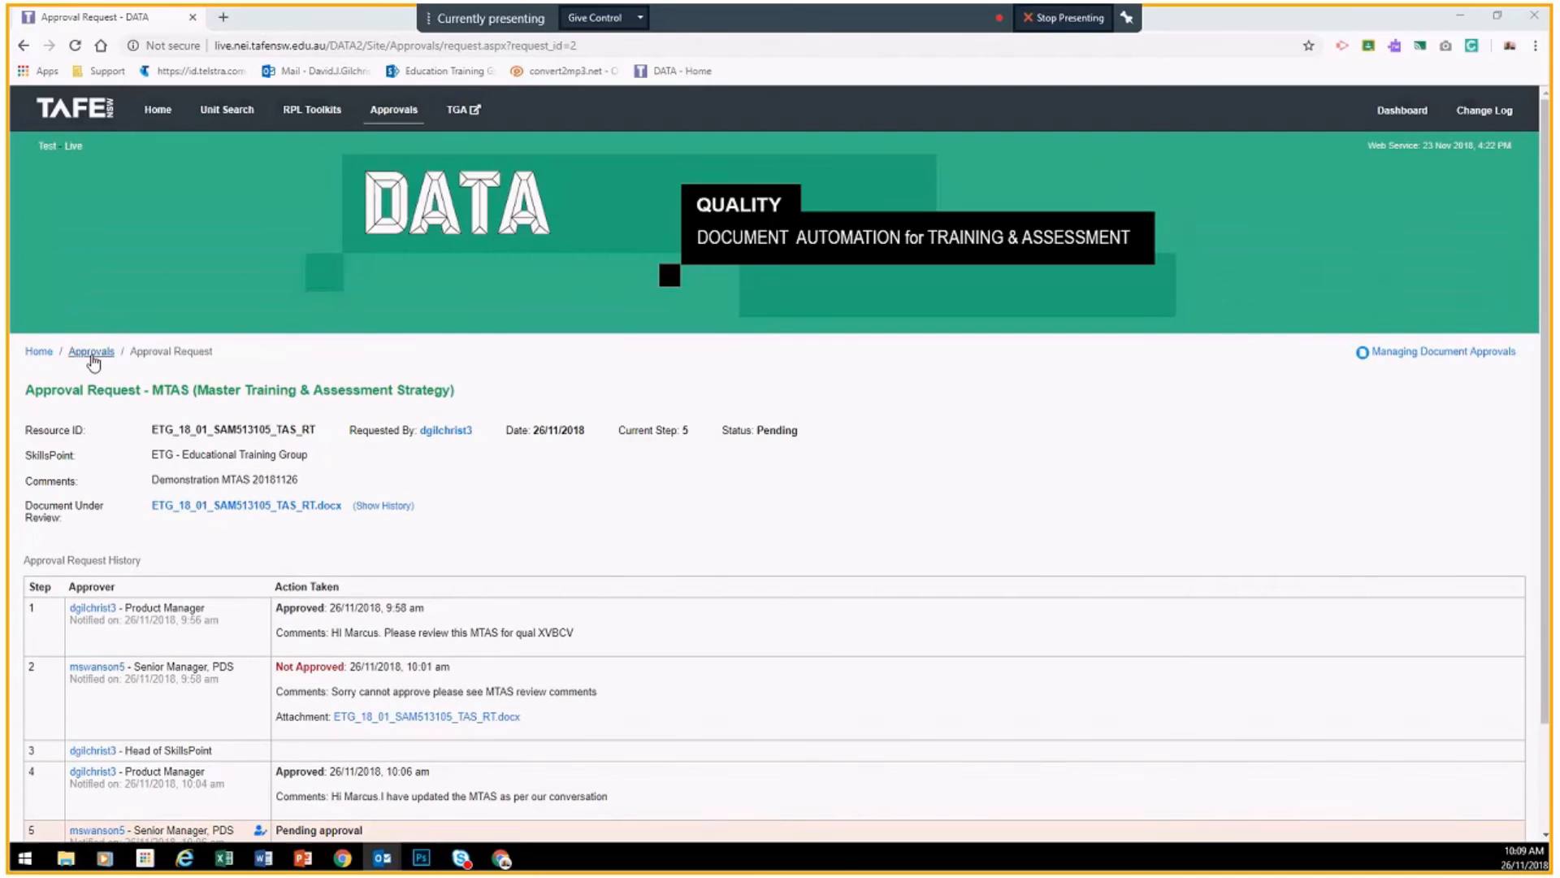
click(91, 352)
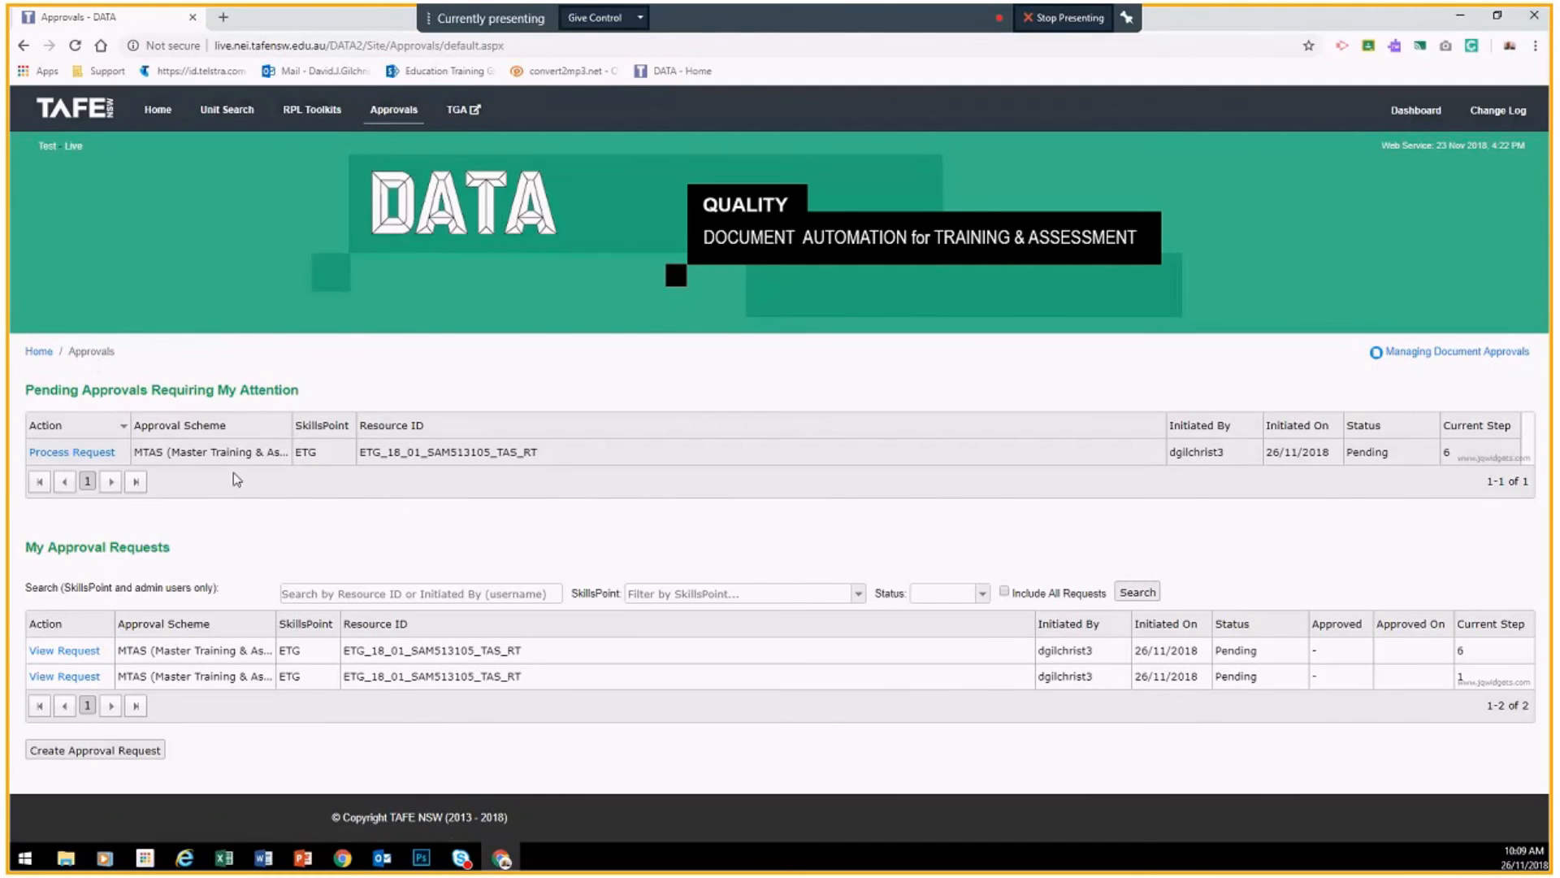
Step: Open the pending MTAS request at step 6 and show its document history
click(61, 457)
scroll(255, 471, down, 2)
scroll(256, 473, down, 2)
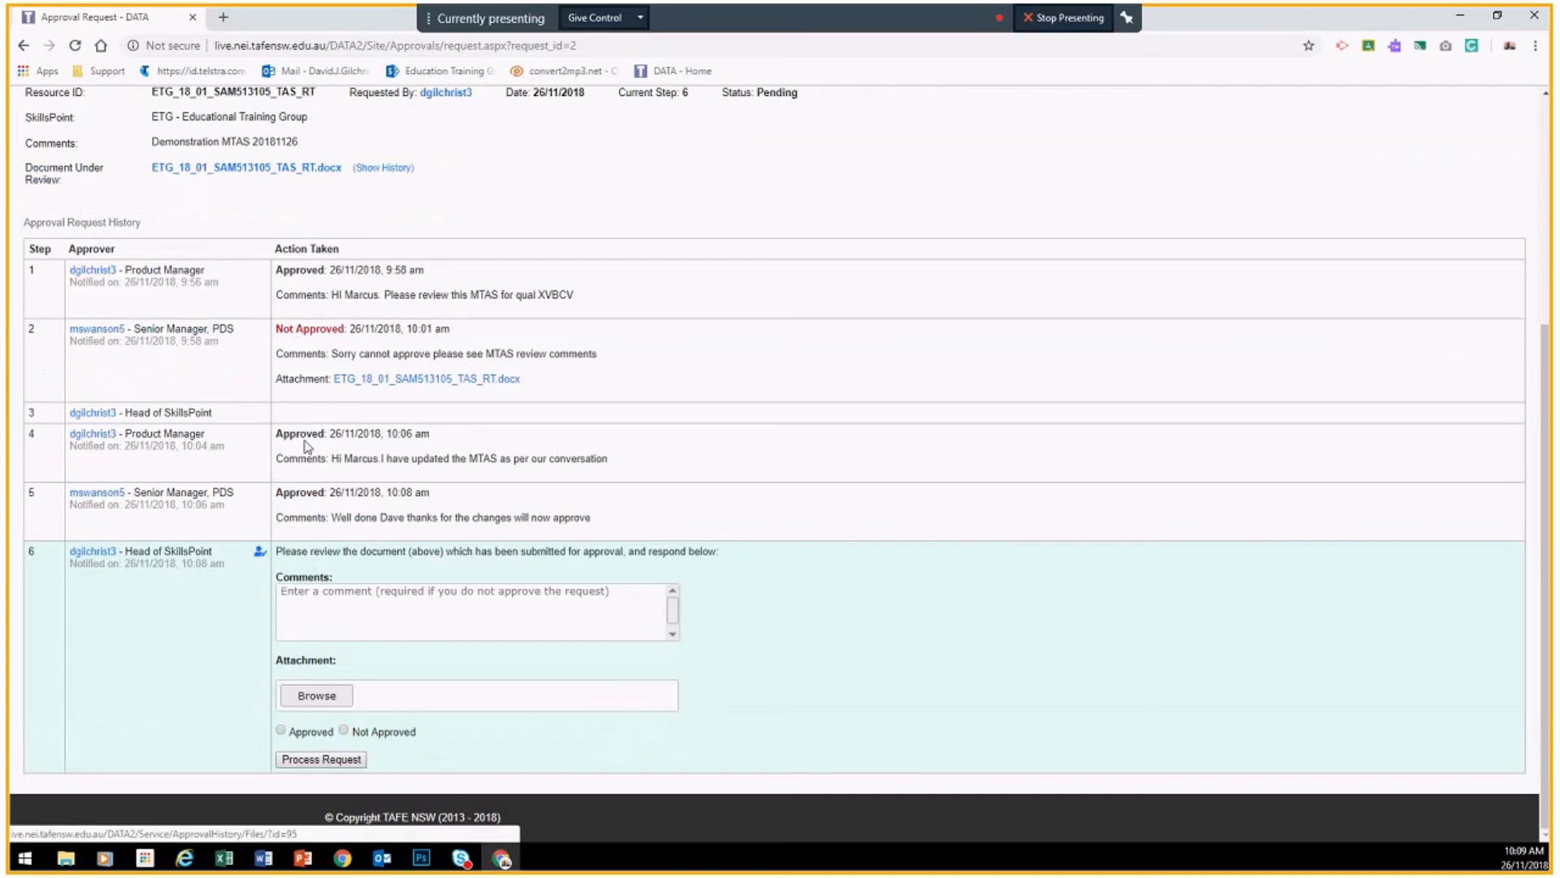
scroll(465, 421, up, 2)
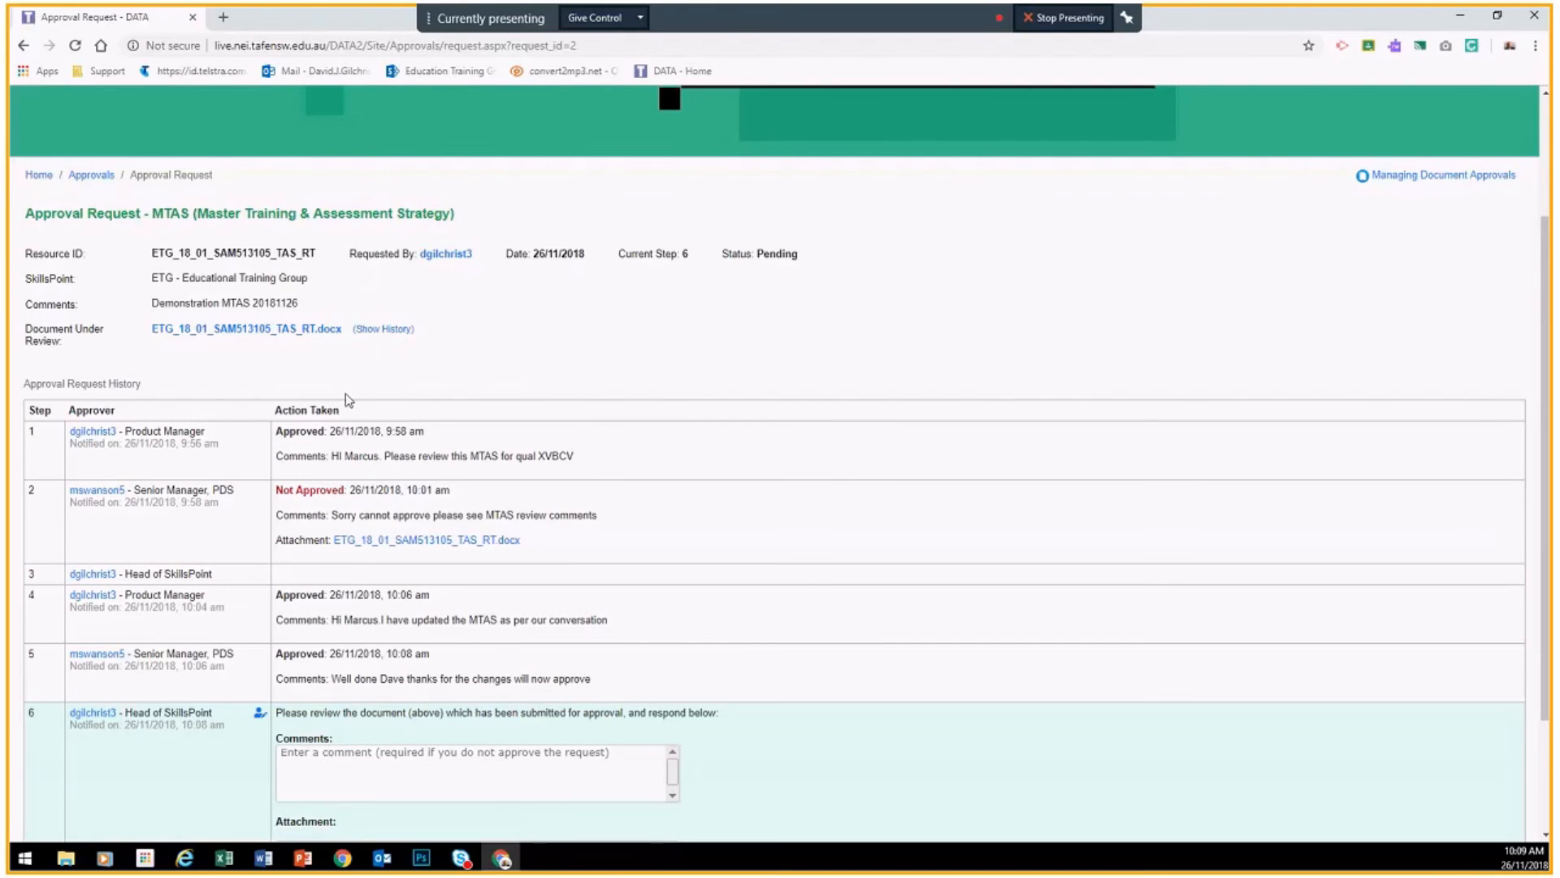
click(382, 329)
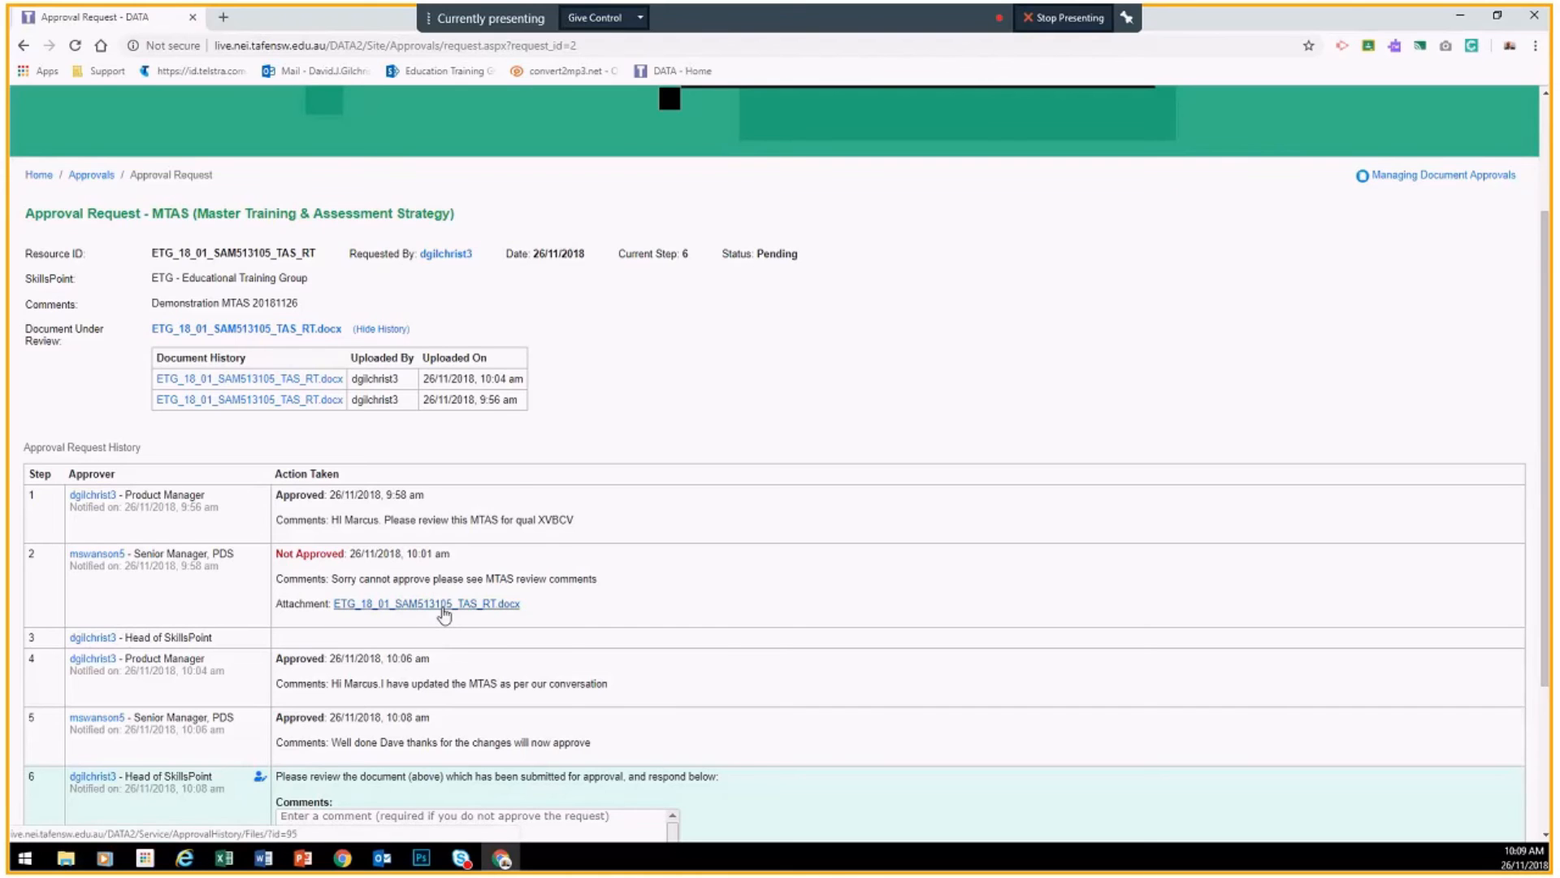
Step: Download ETG_18_01_SAM513105_TAS_RT.docx, the document under review
scroll(444, 615, down, 3)
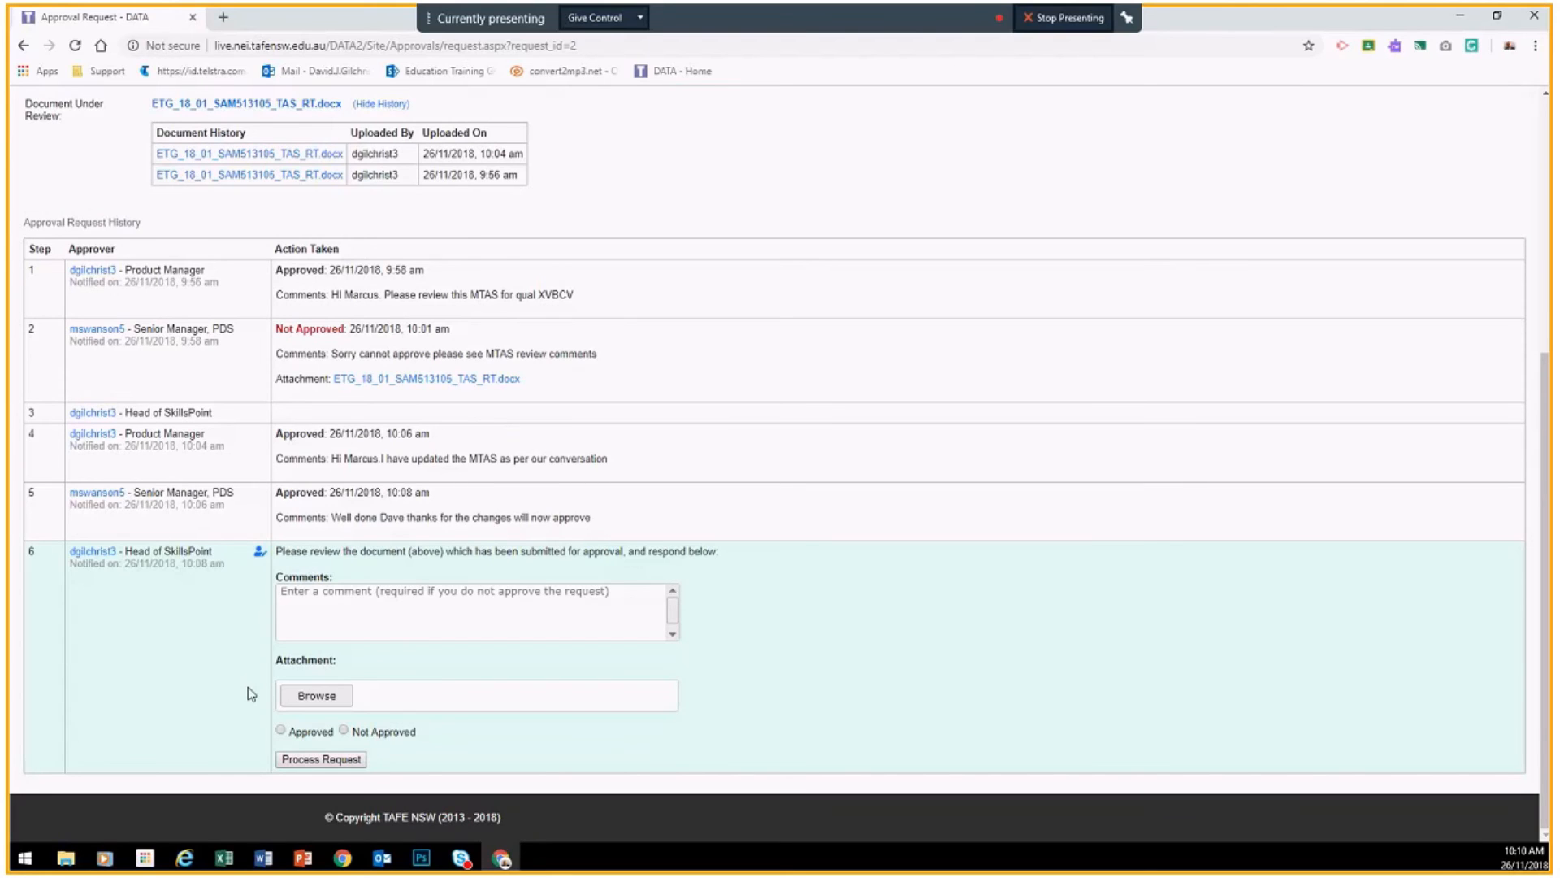
scroll(292, 430, up, 2)
scroll(292, 431, down, 2)
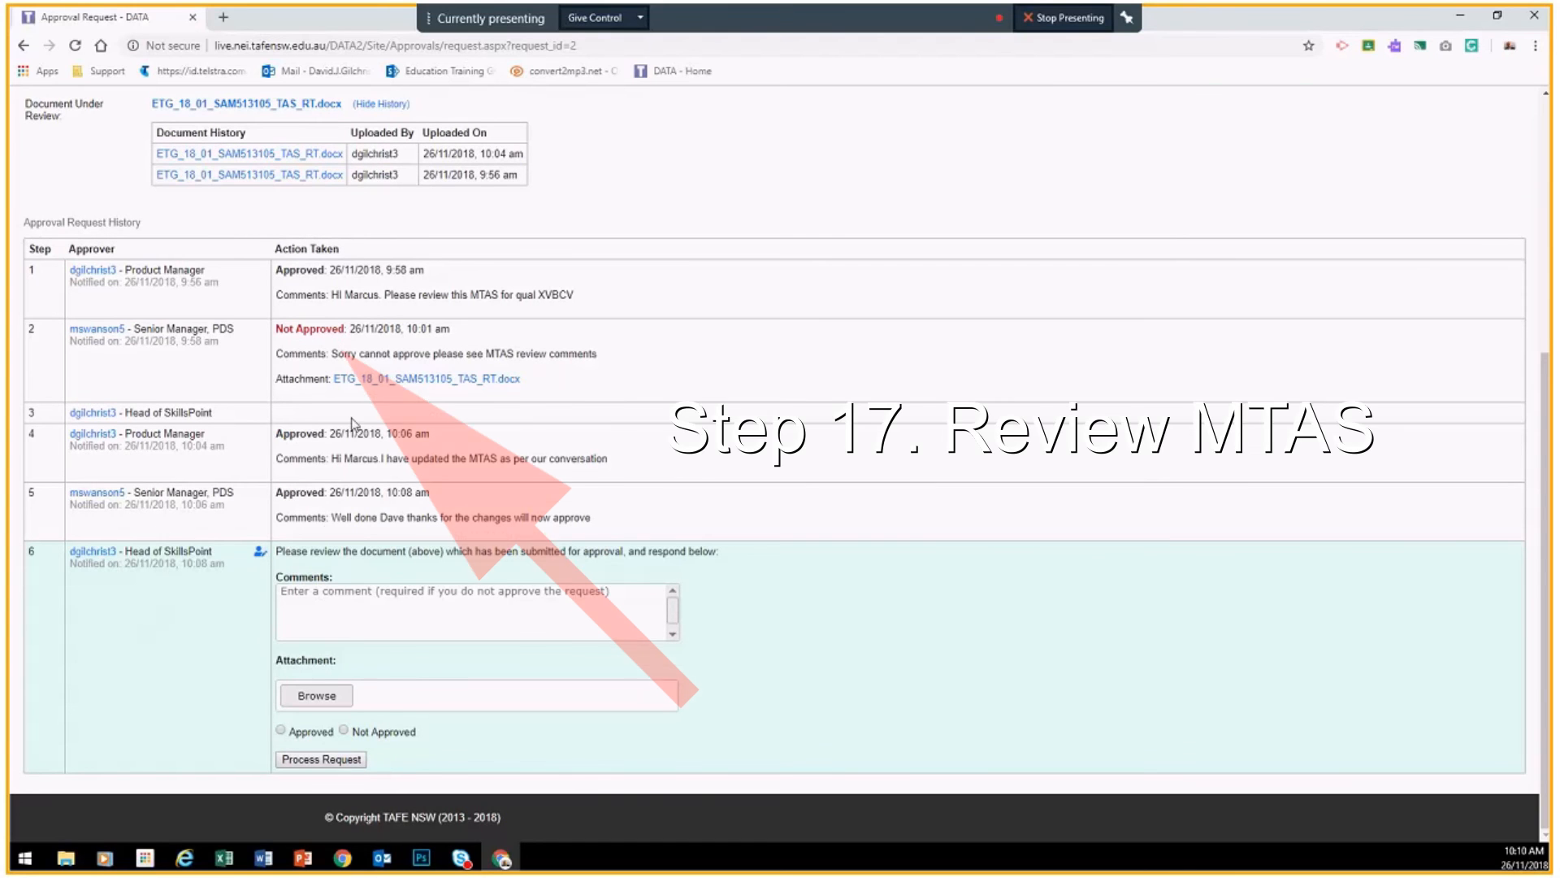
scroll(255, 353, up, 3)
click(253, 346)
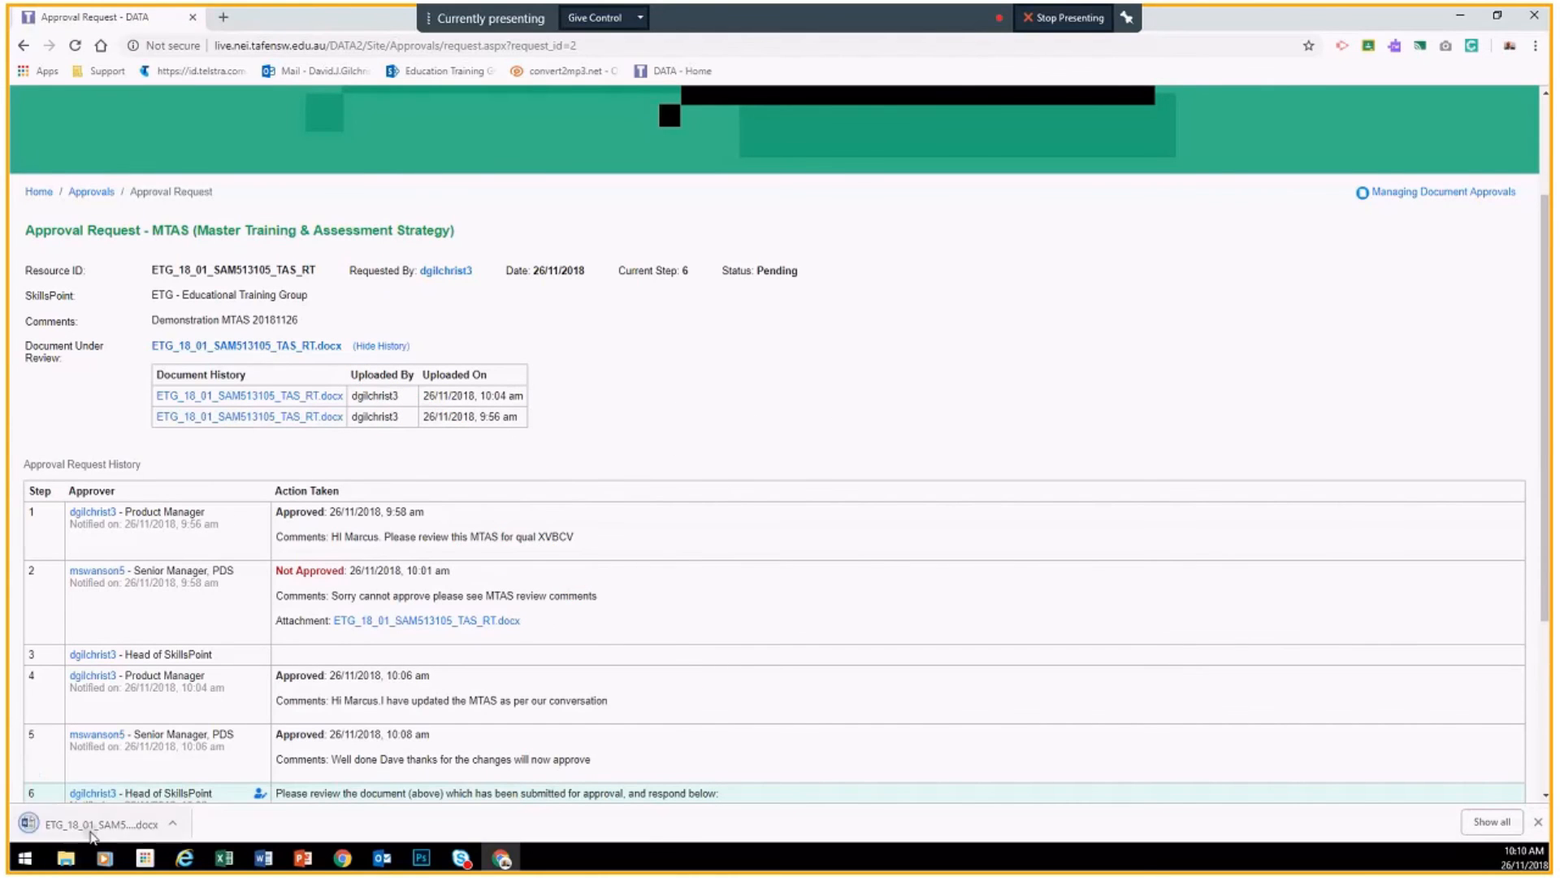
click(92, 837)
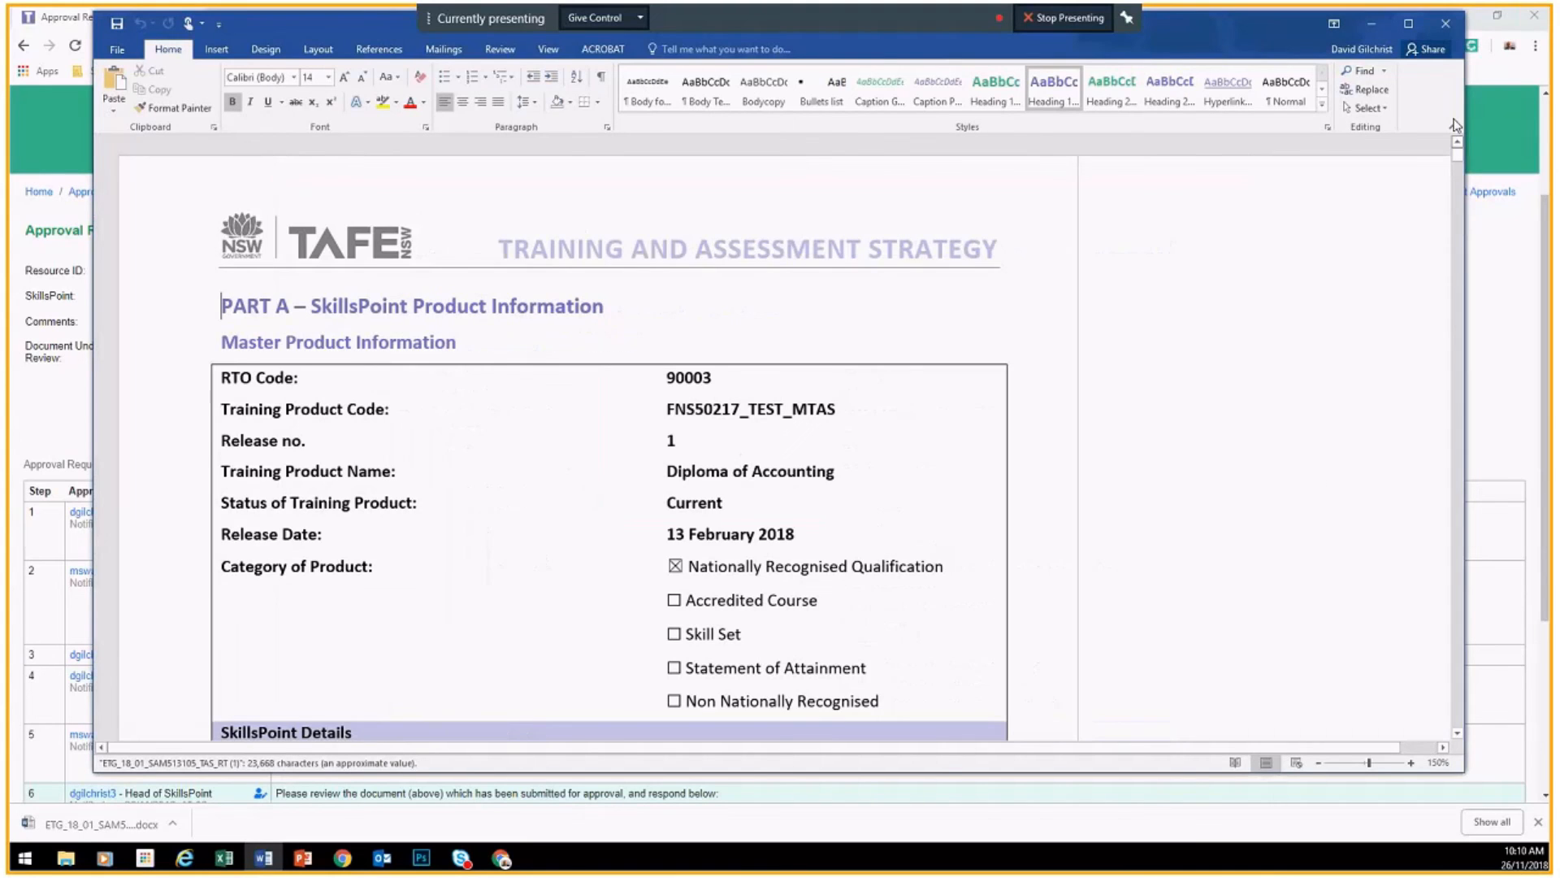
scroll(951, 410, down, 3)
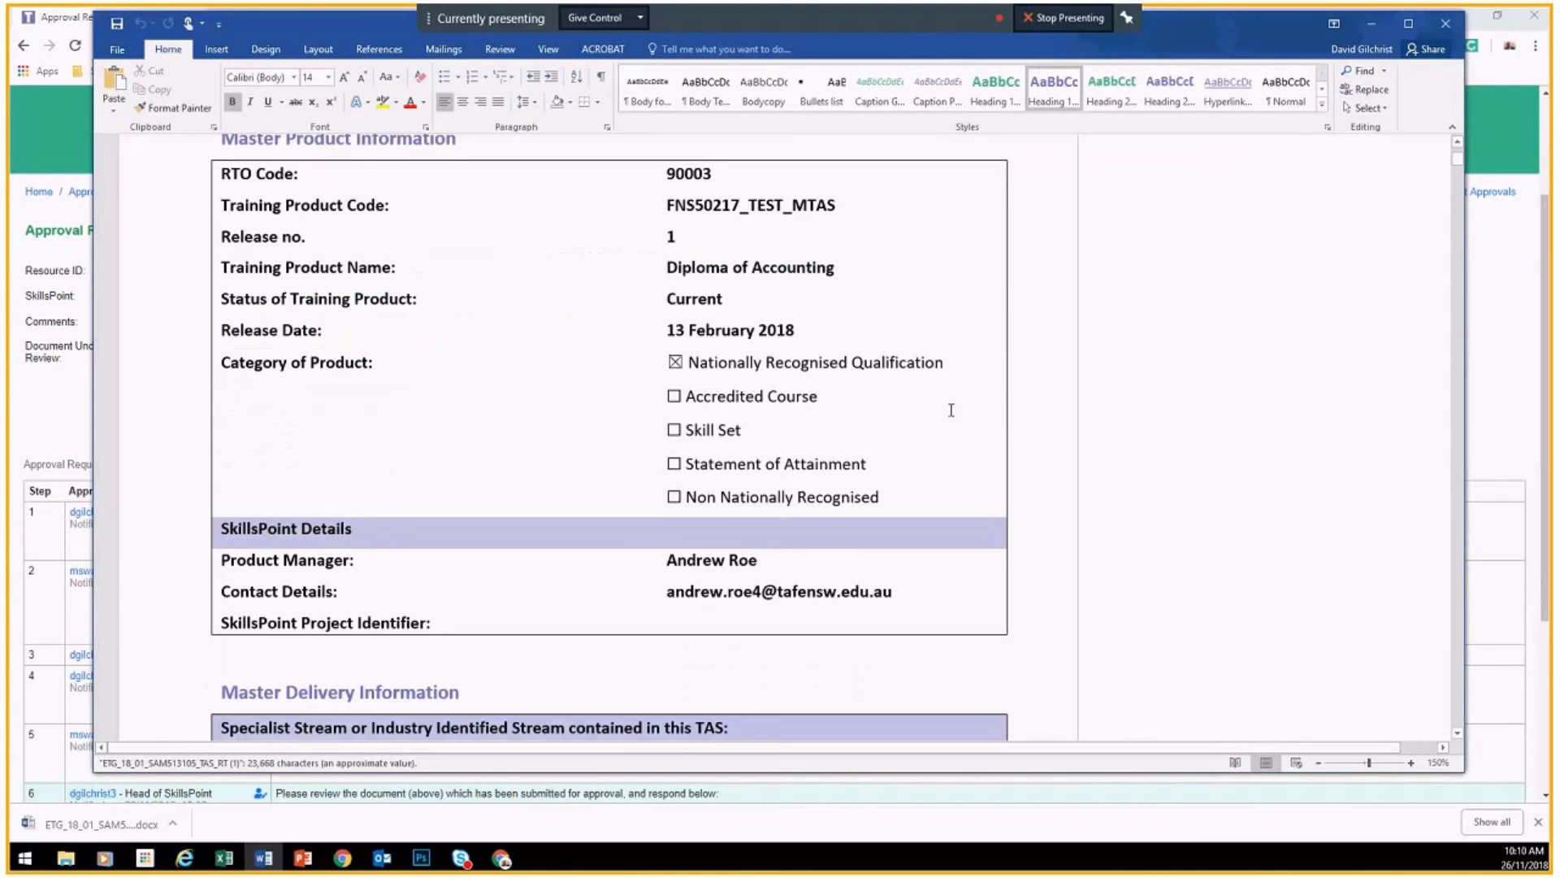
click(1446, 23)
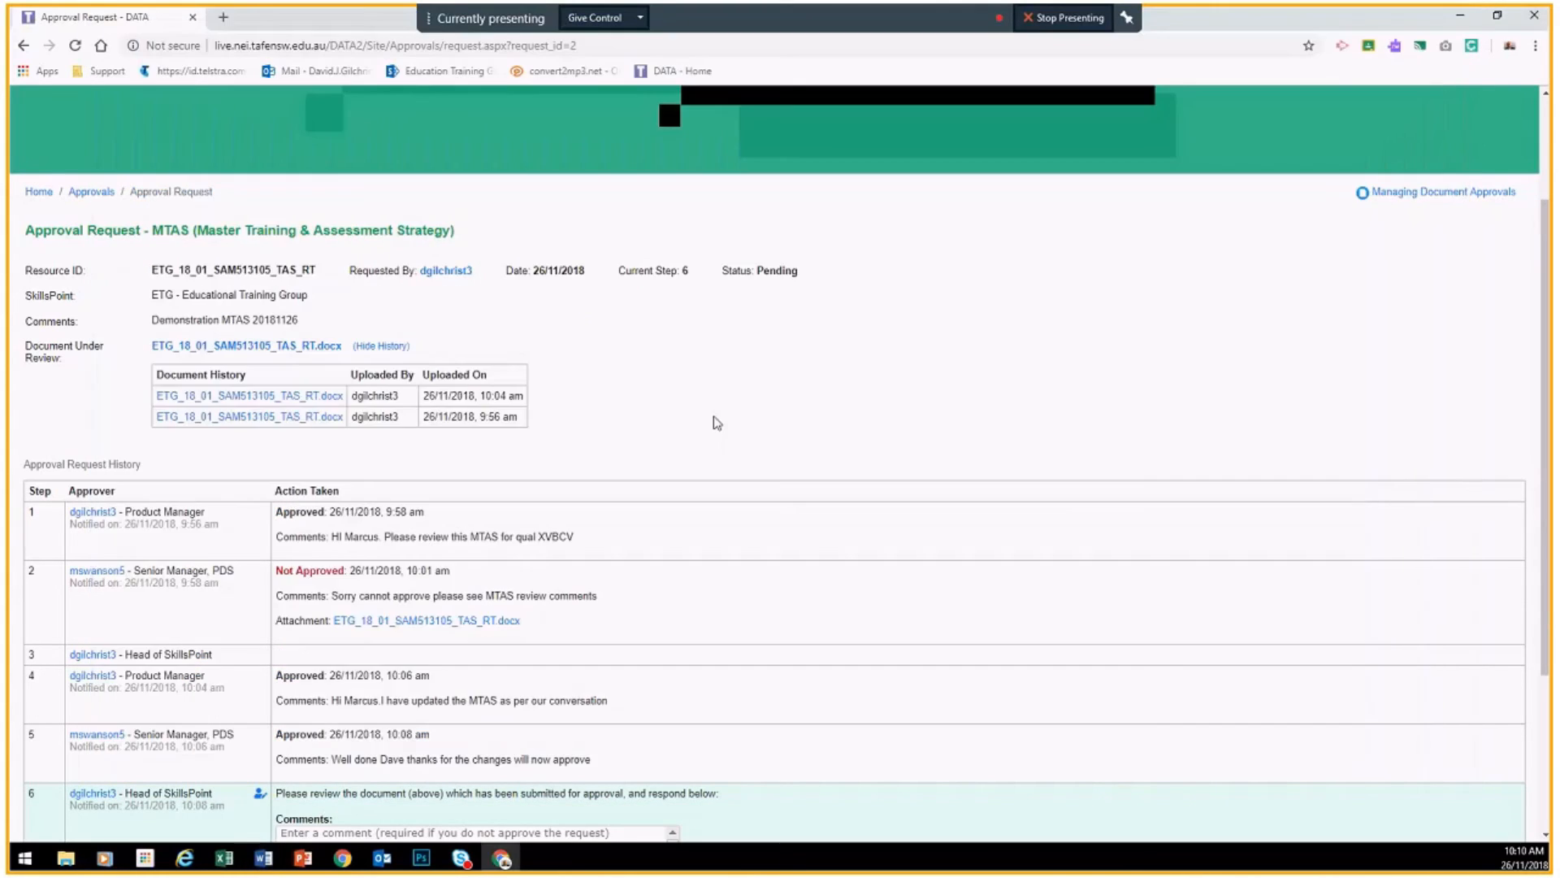
Step: Approve step 6 with a comment saying the MTAS can be approved, correcting 'Gpood' to 'Good'
scroll(716, 421, down, 3)
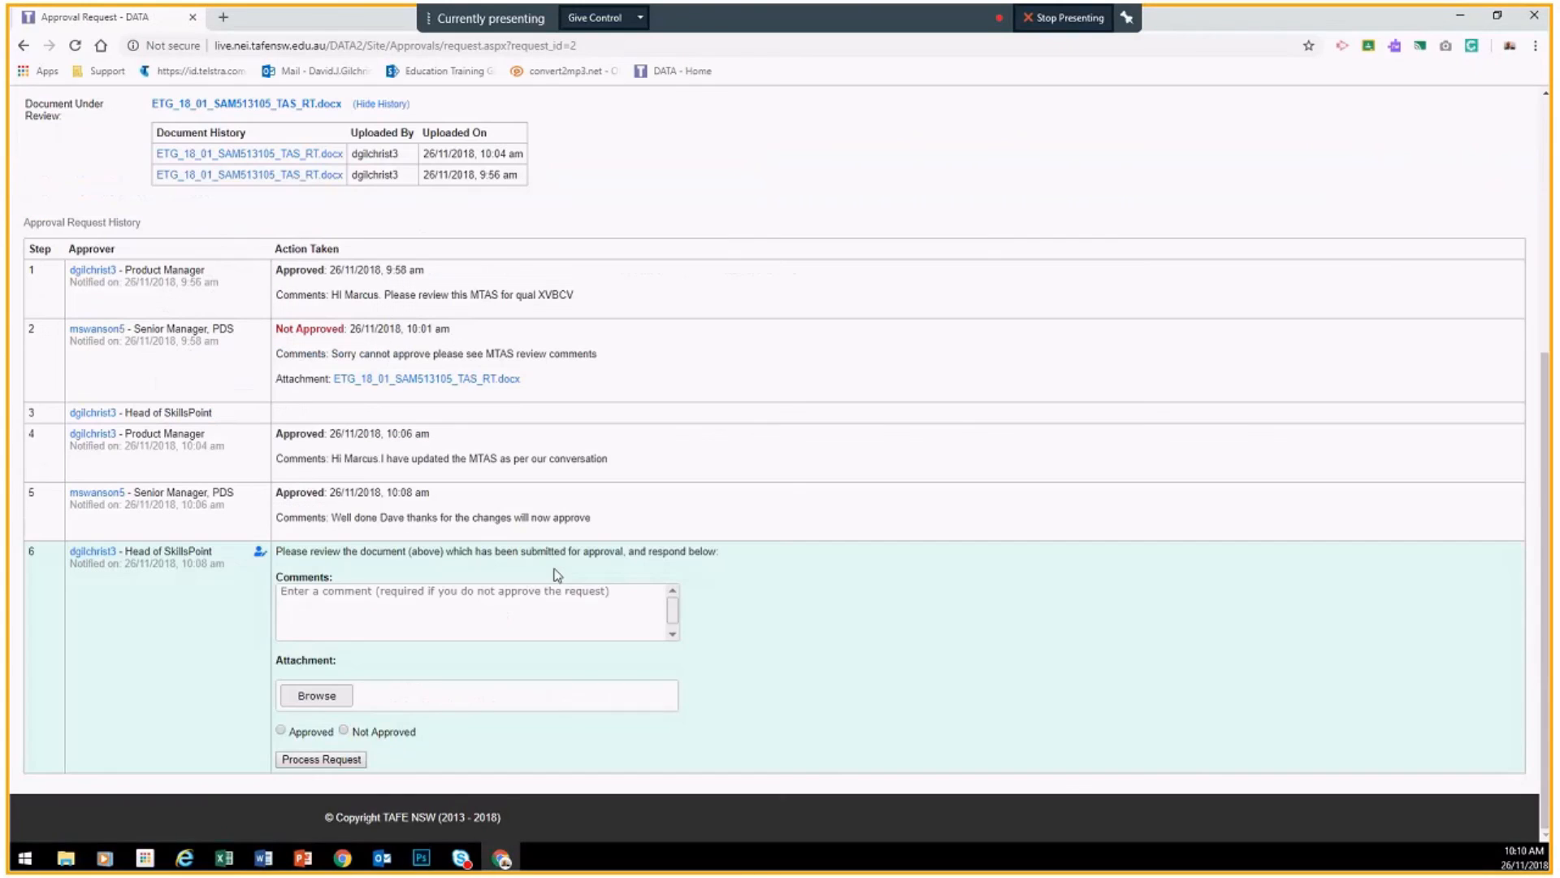
click(280, 731)
click(320, 611)
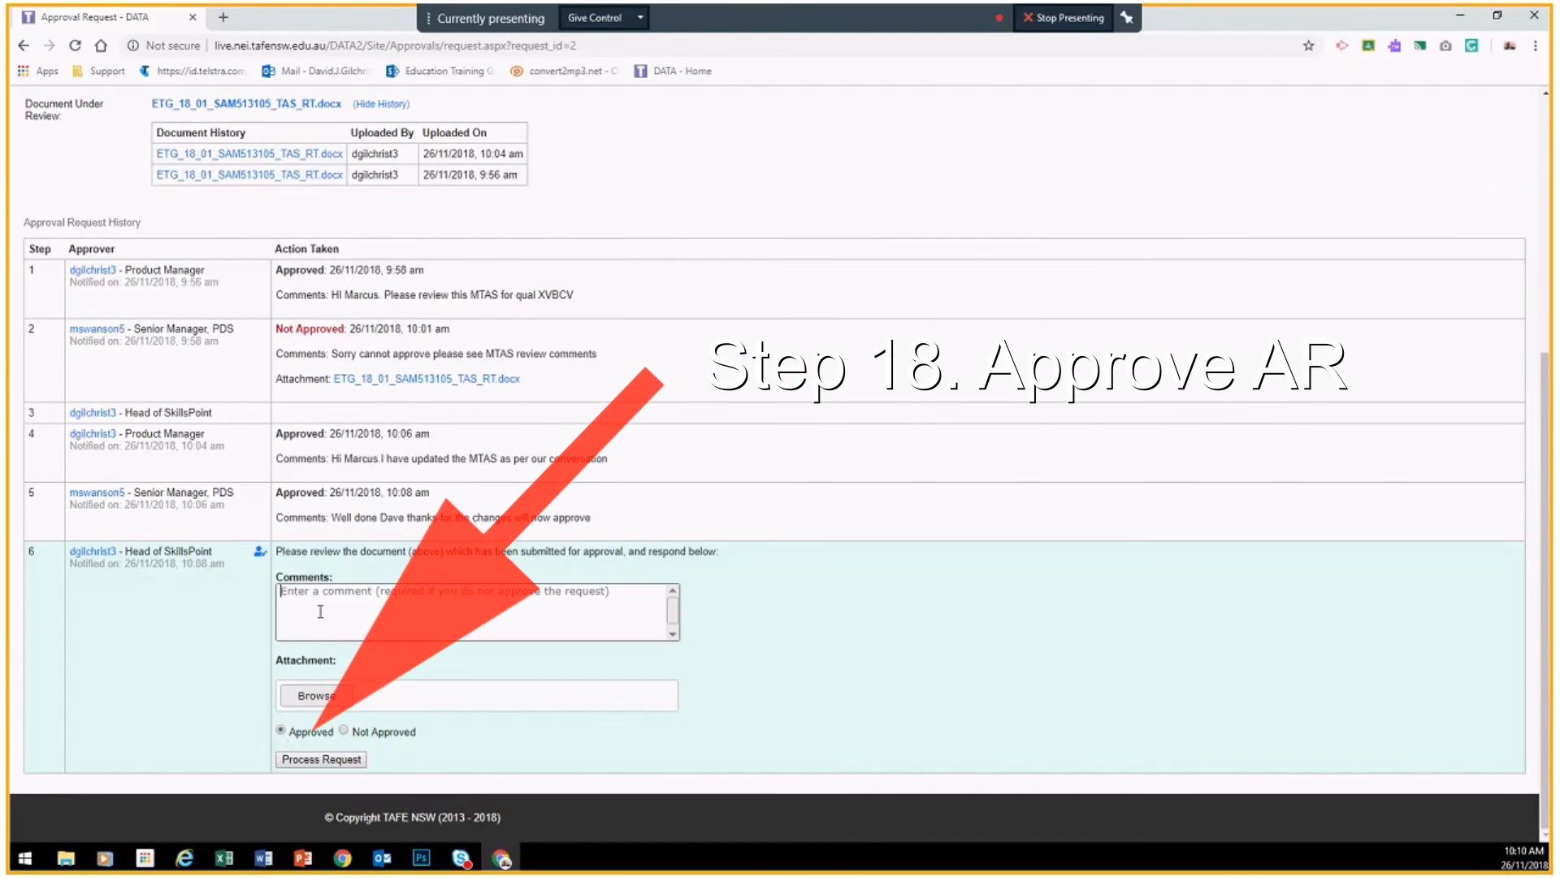
text(Hi Dave)
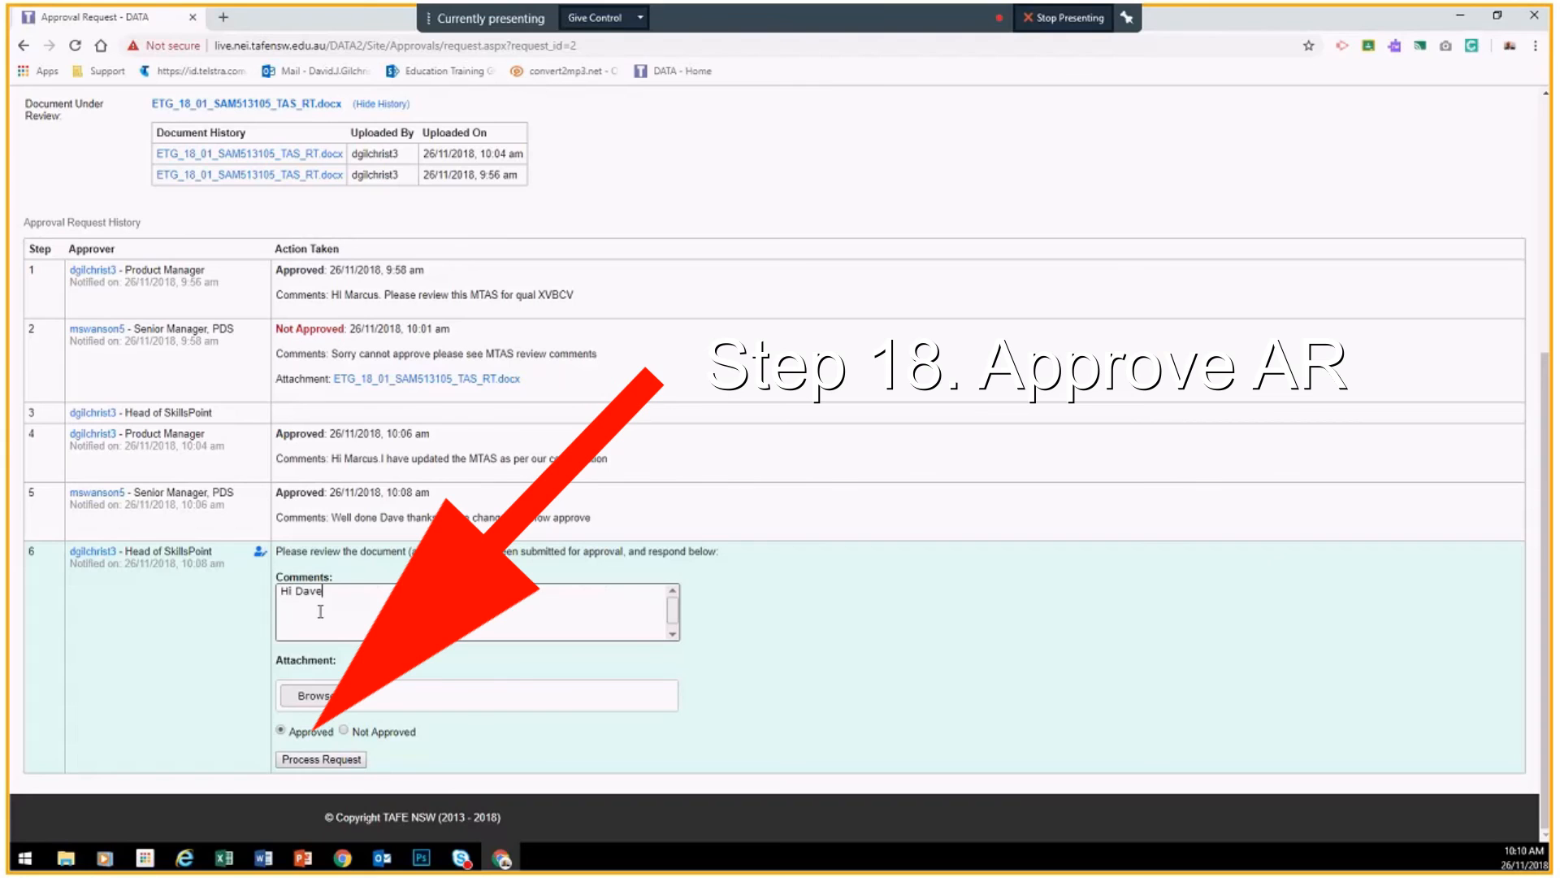
text(.)
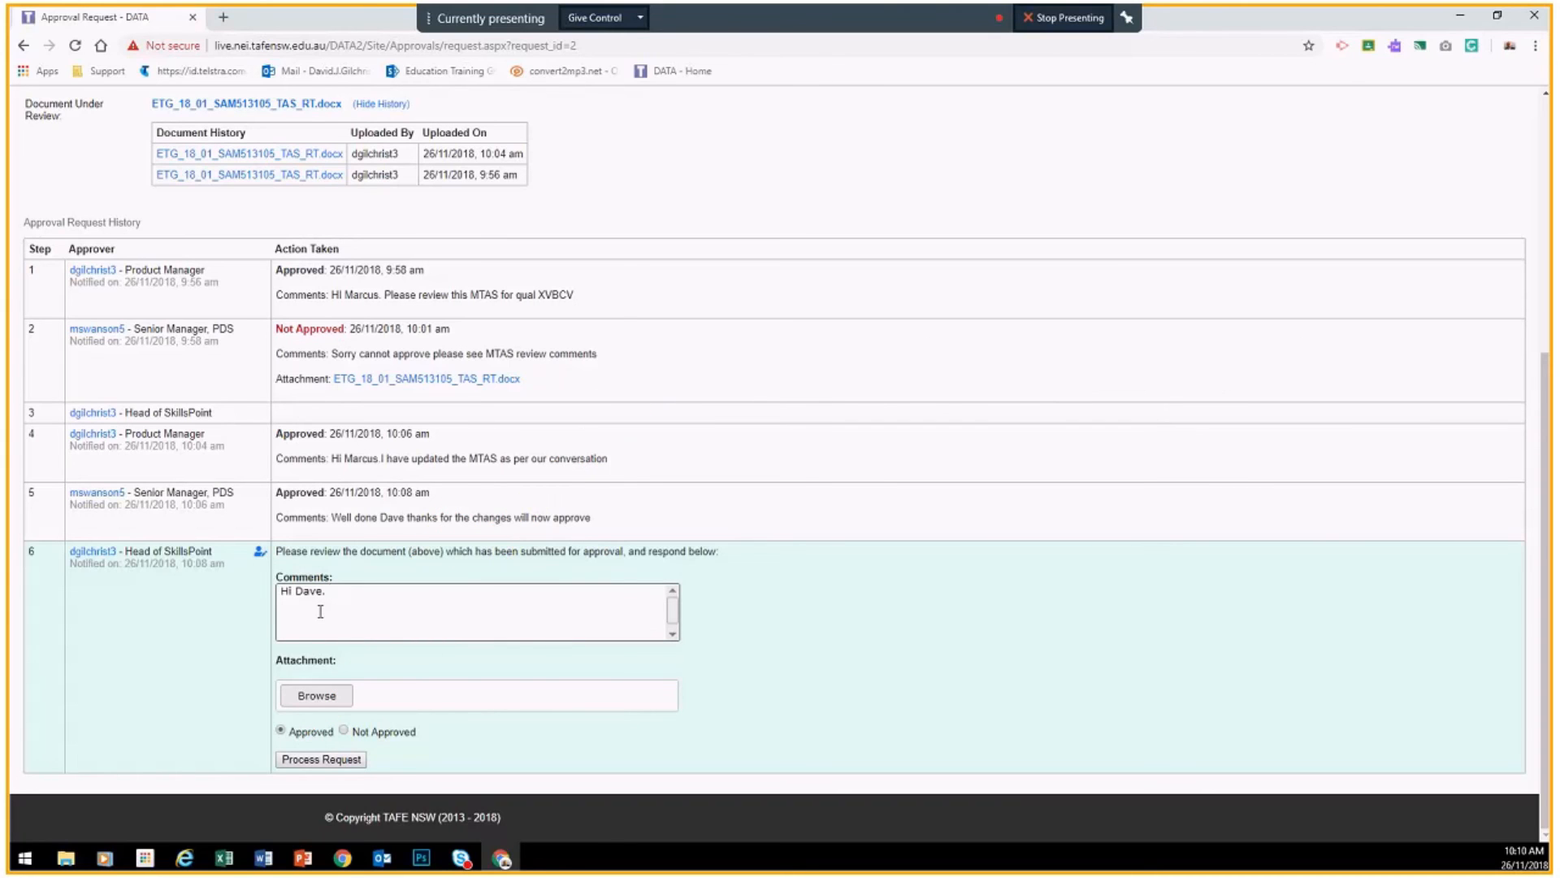
text( Gpood job i can approve the MTAS,)
right_click(335, 591)
click(358, 602)
click(316, 762)
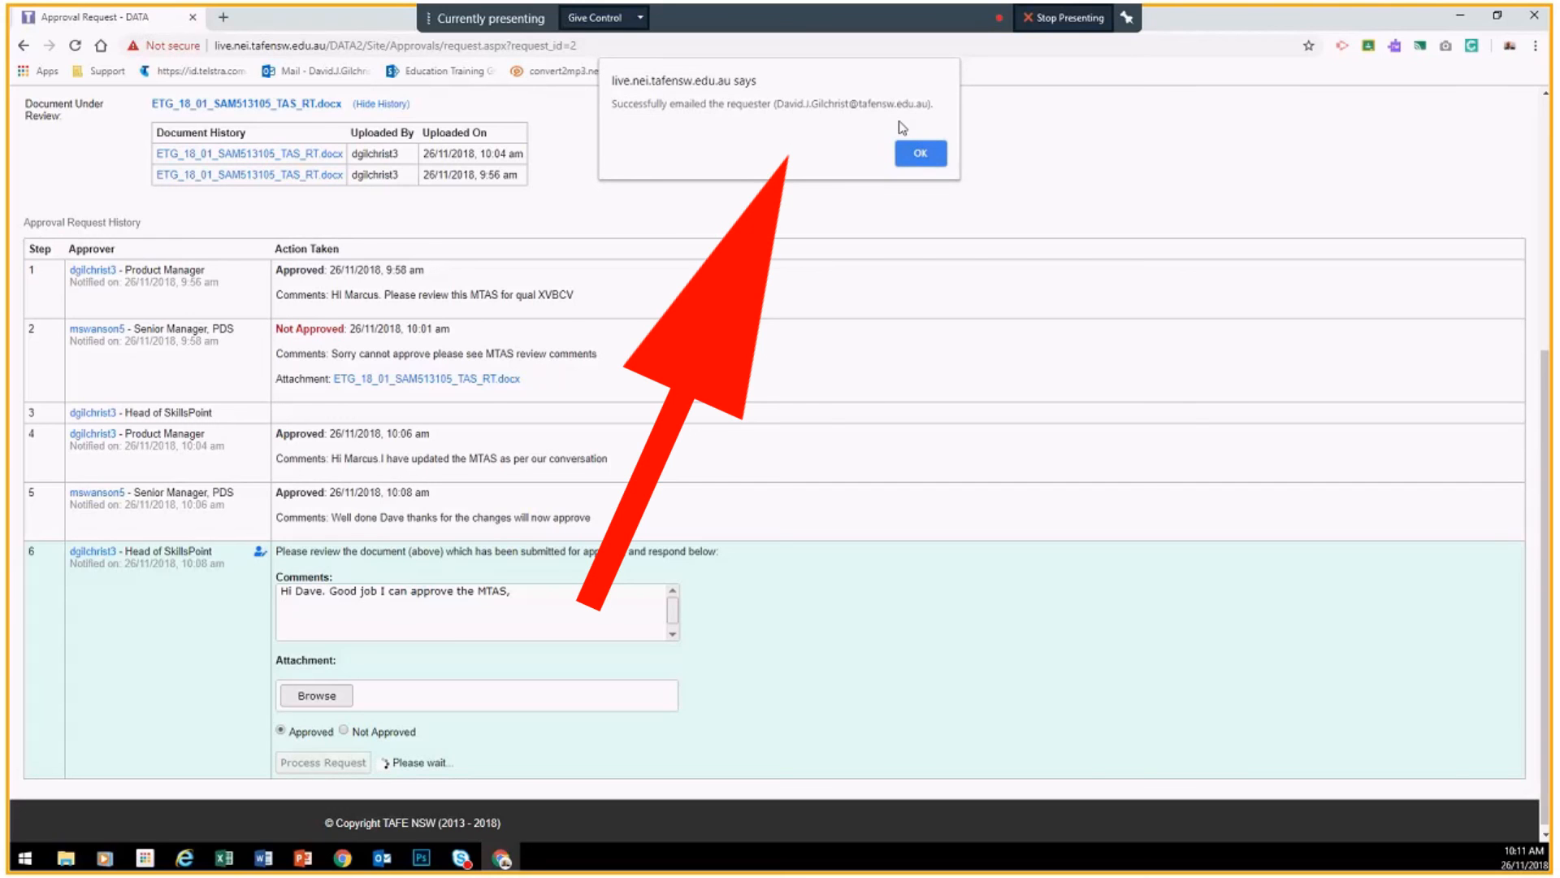
Step: Dismiss the email alert, verify the request's Completed status, and return to the approvals list
click(919, 157)
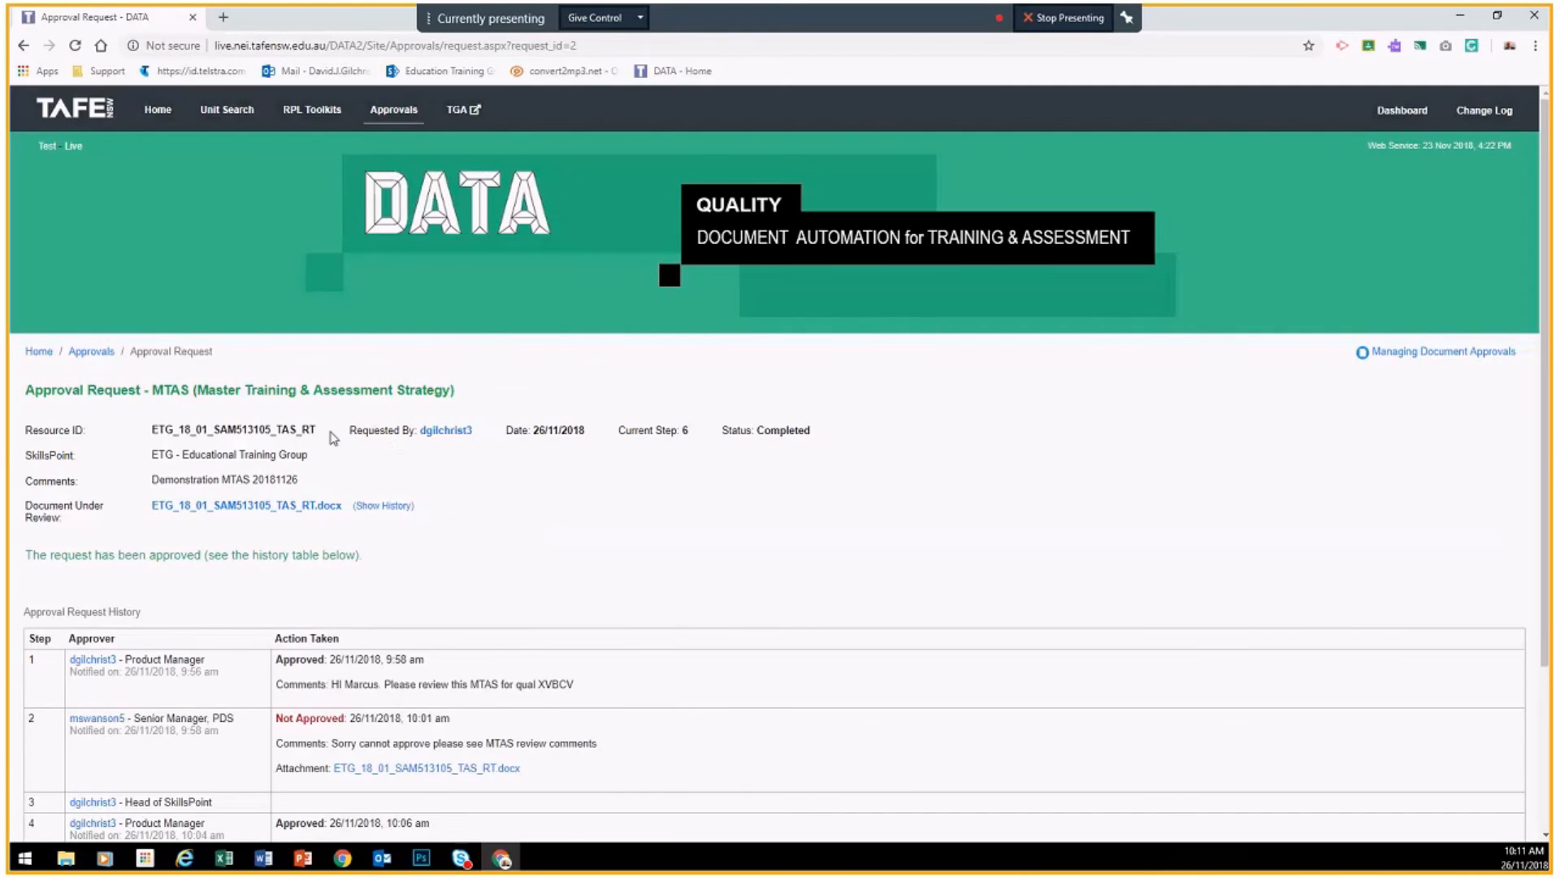
scroll(416, 465, down, 1)
scroll(416, 465, down, 3)
scroll(731, 442, up, 5)
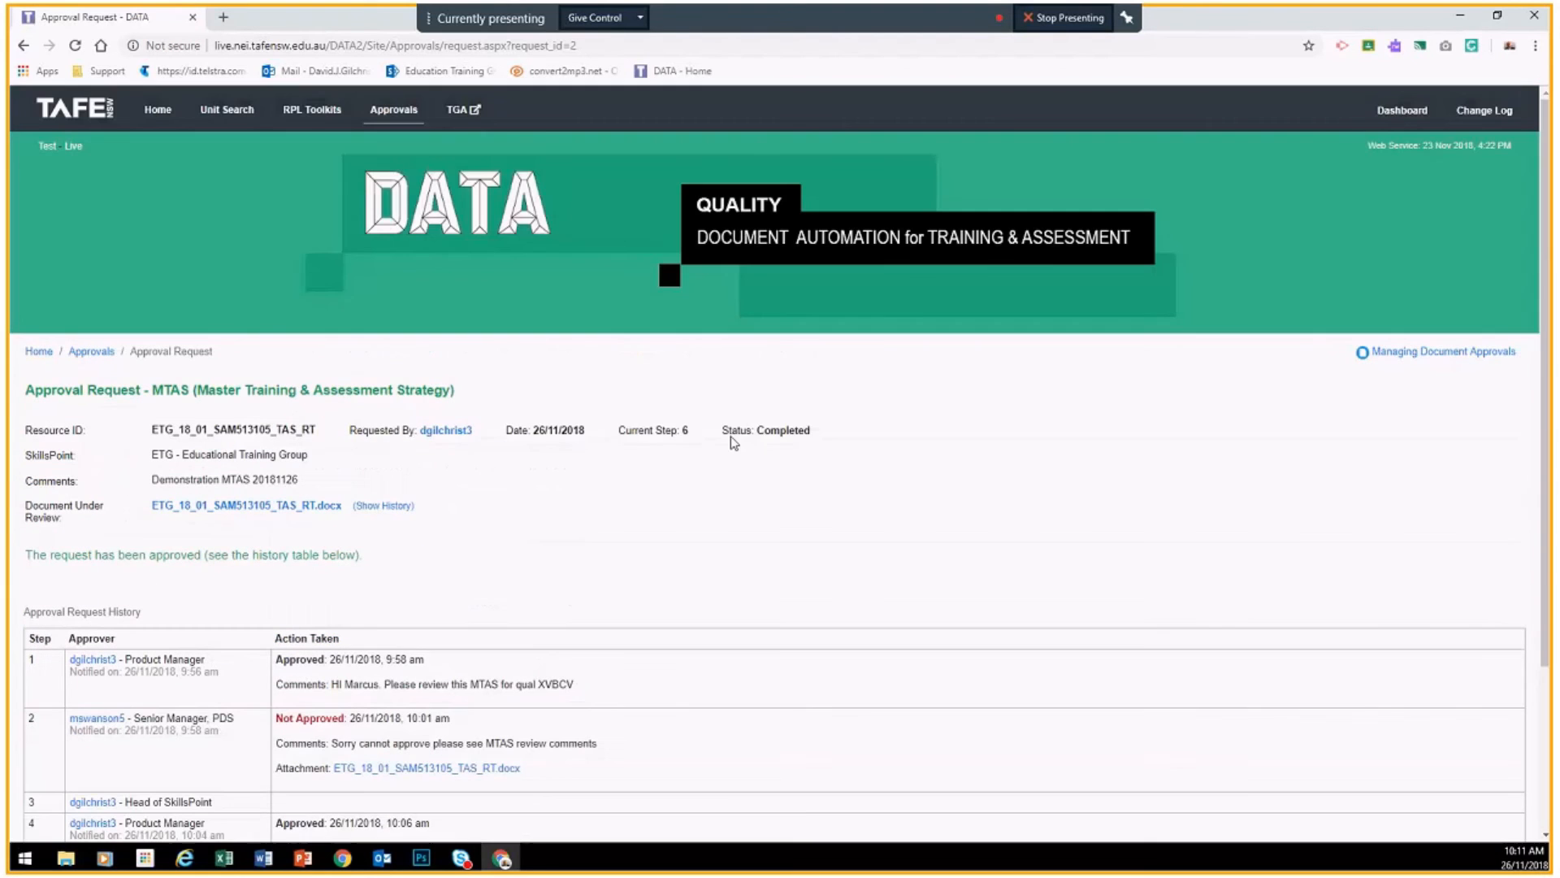
double_click(793, 433)
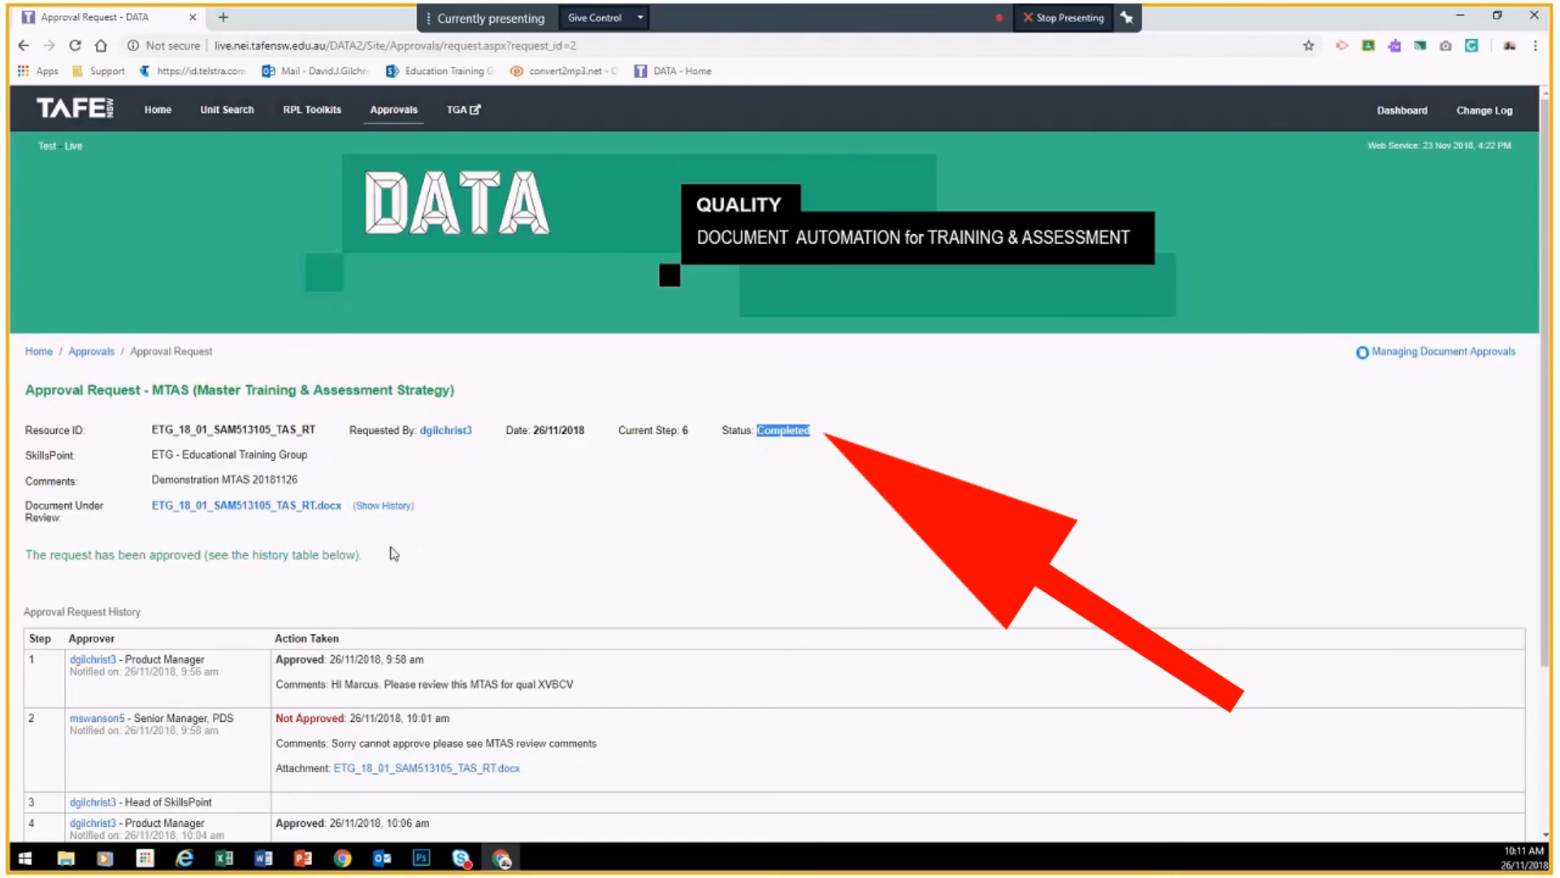
scroll(485, 503, down, 2)
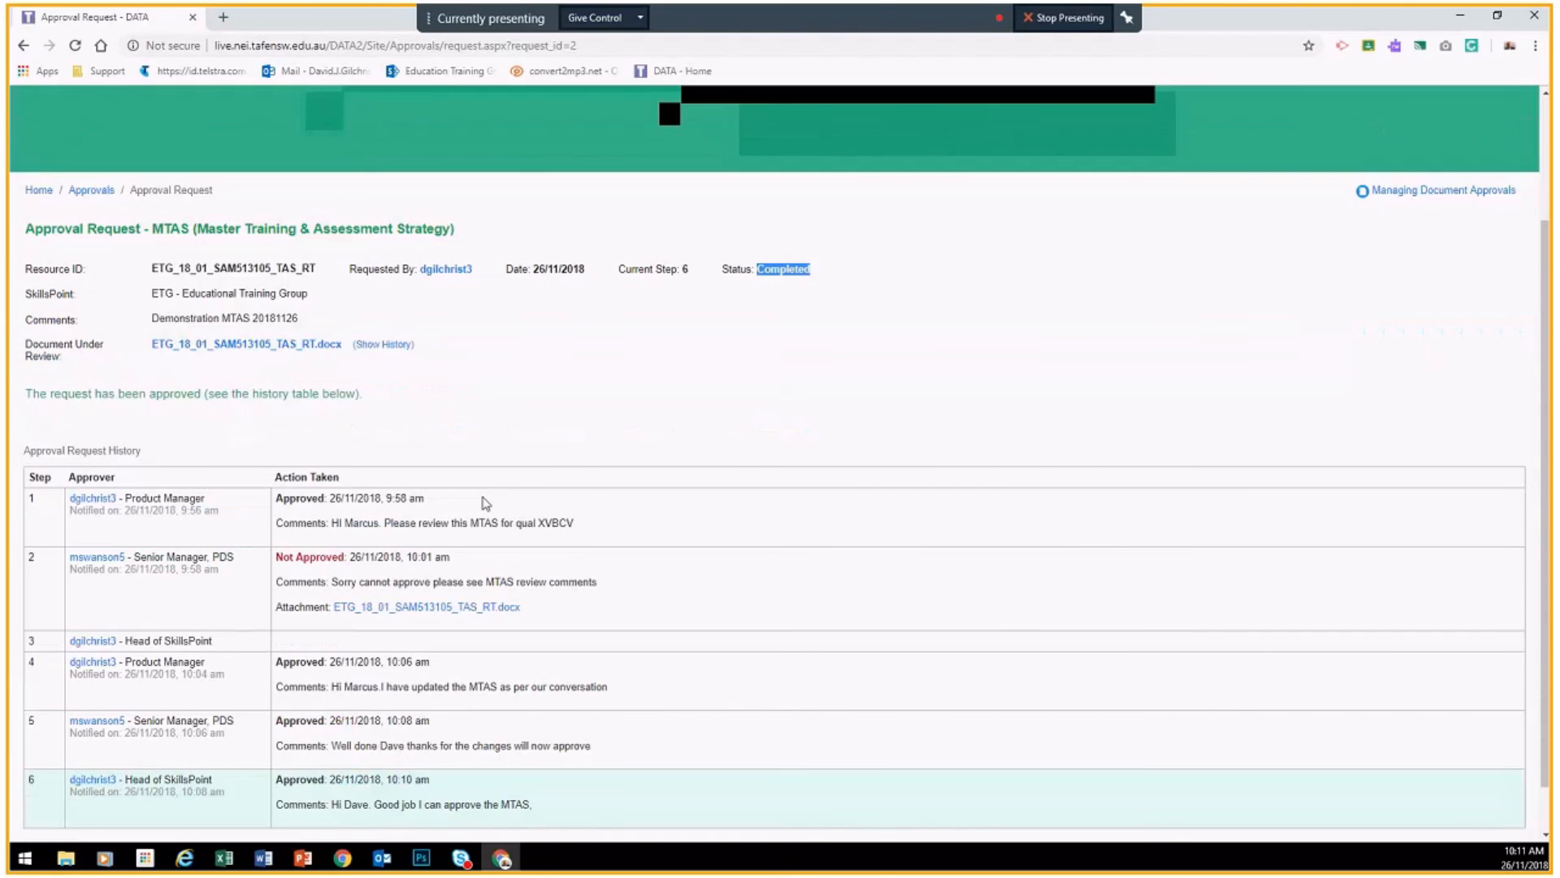
scroll(485, 503, down, 1)
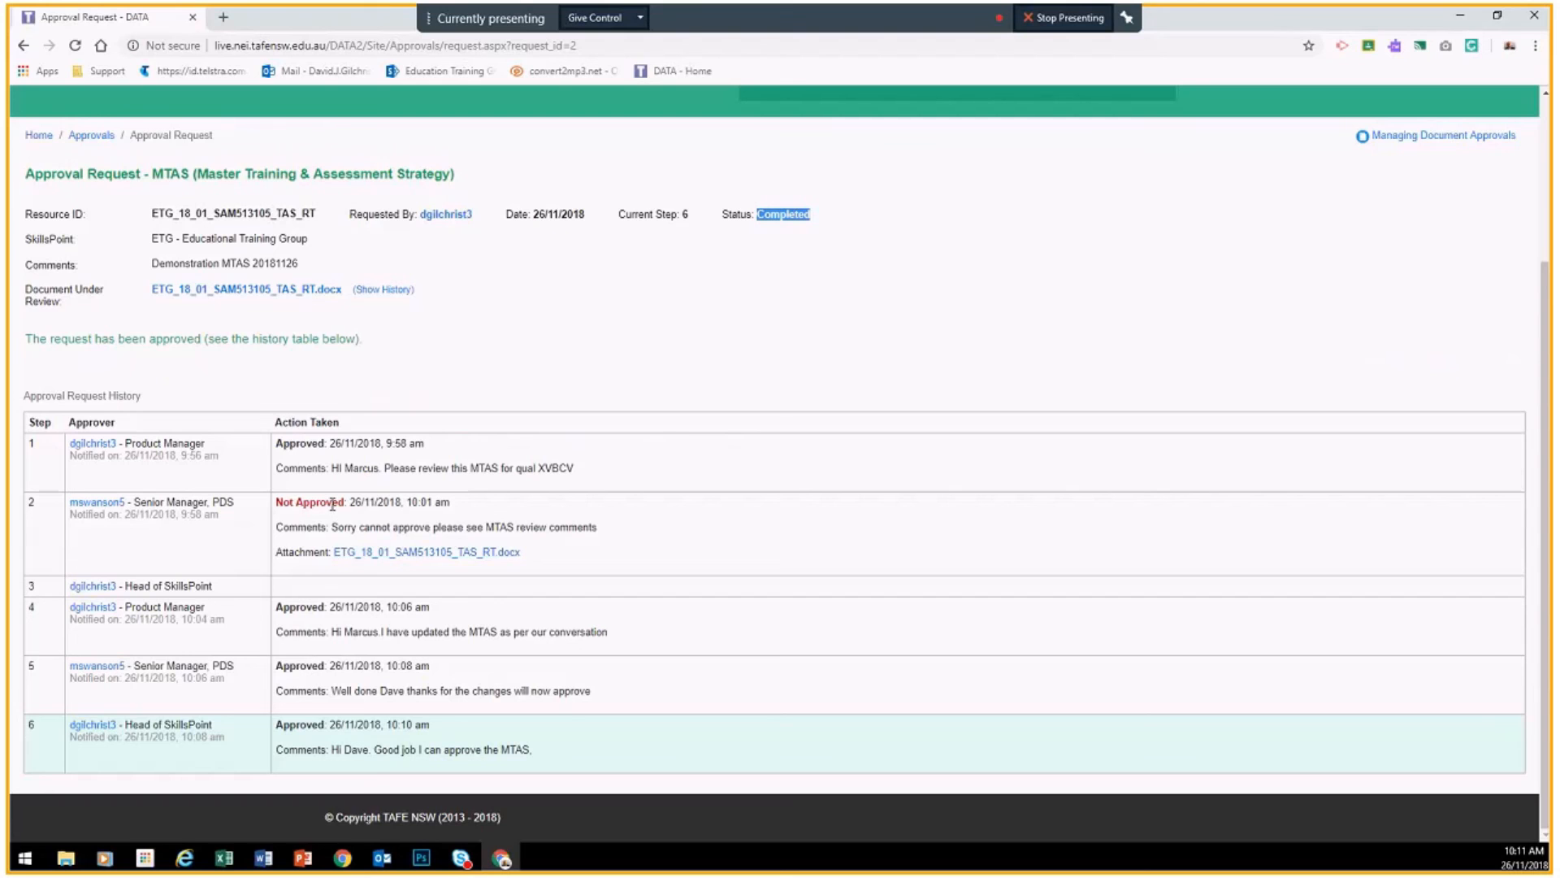
scroll(800, 274, up, 3)
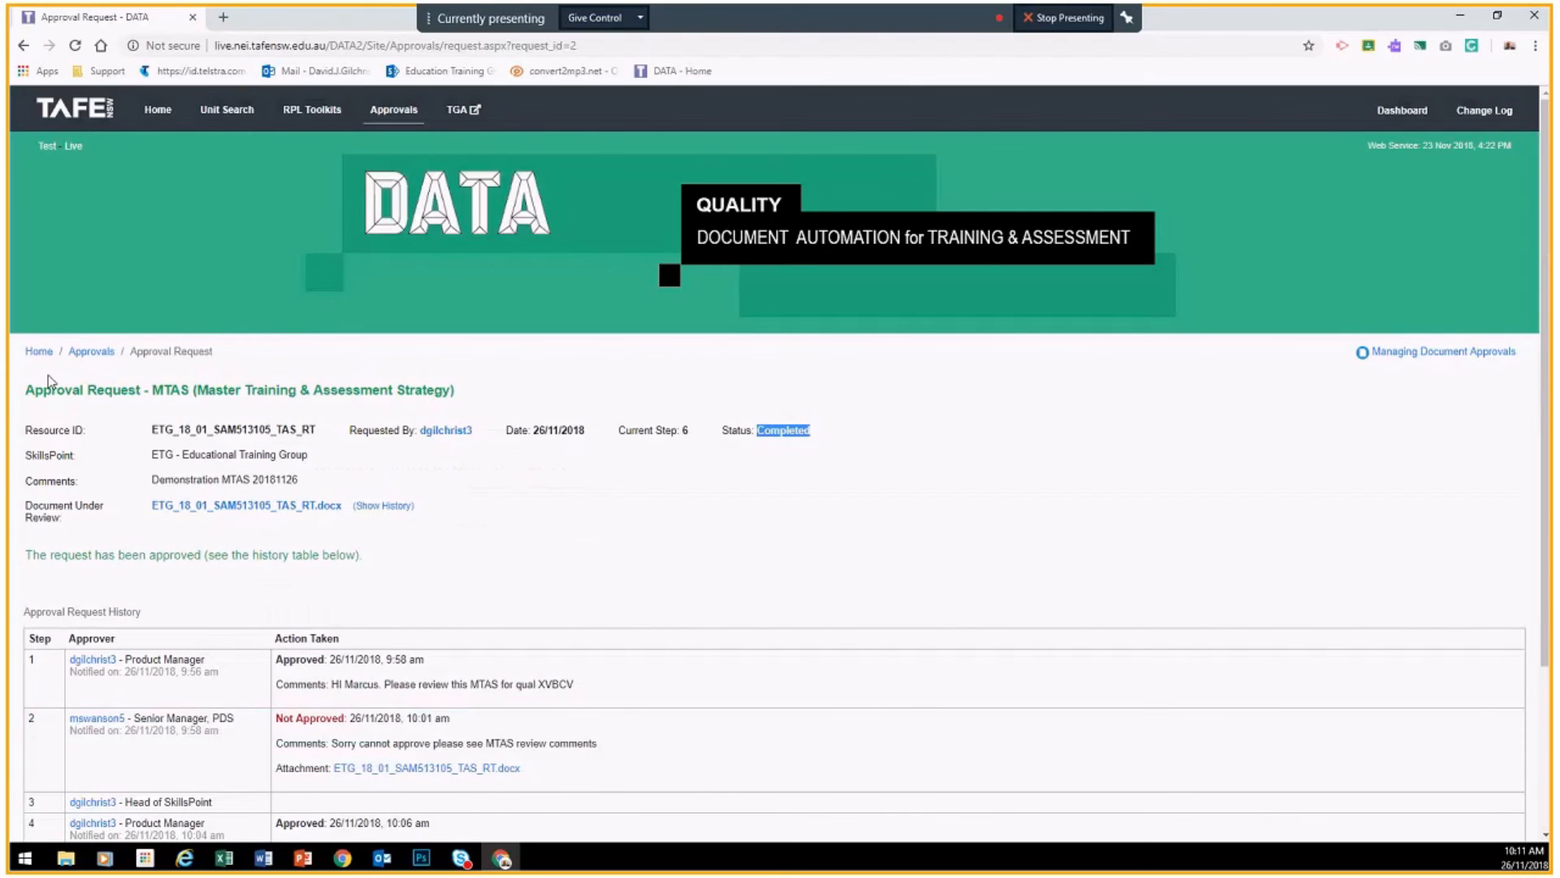
click(89, 351)
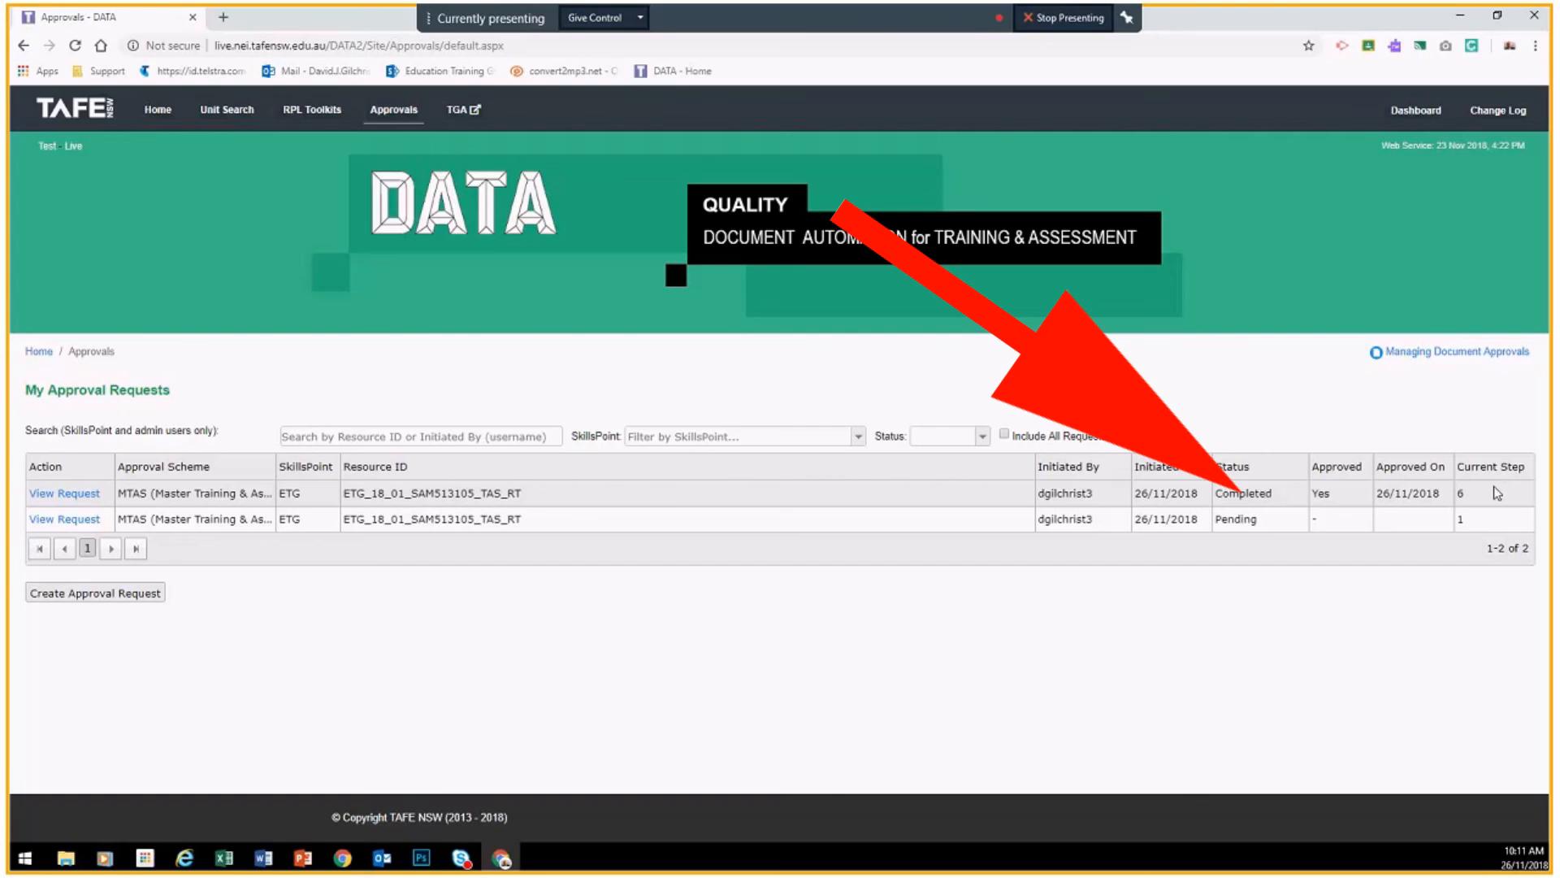
Step: Open the completed request and highlight step 2's Not Approved outcome in its history
click(64, 493)
scroll(642, 497, down, 3)
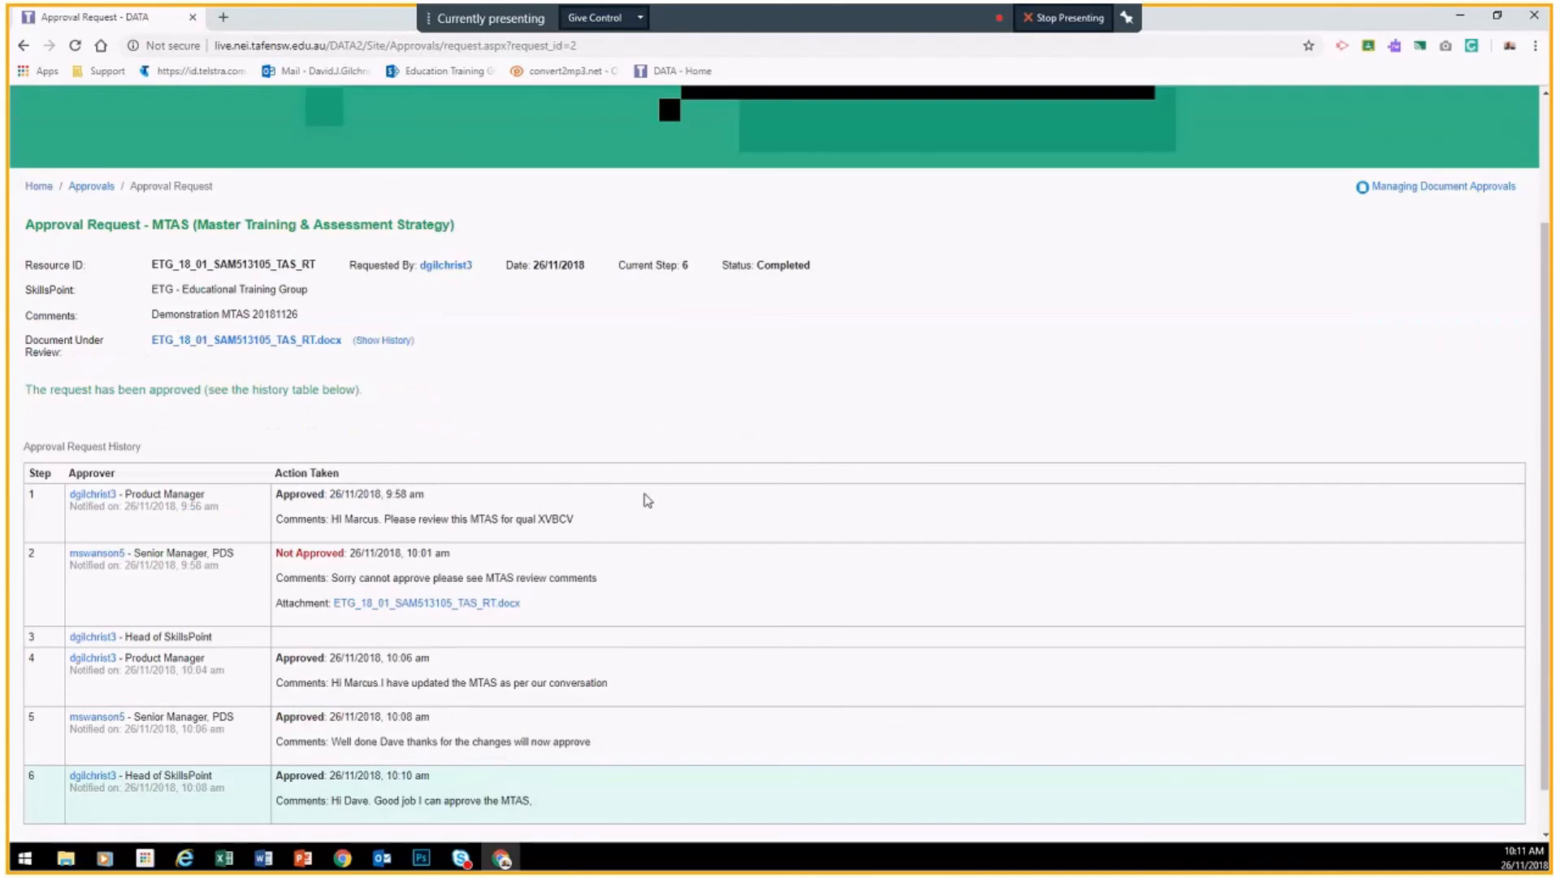
drag(349, 501, 279, 504)
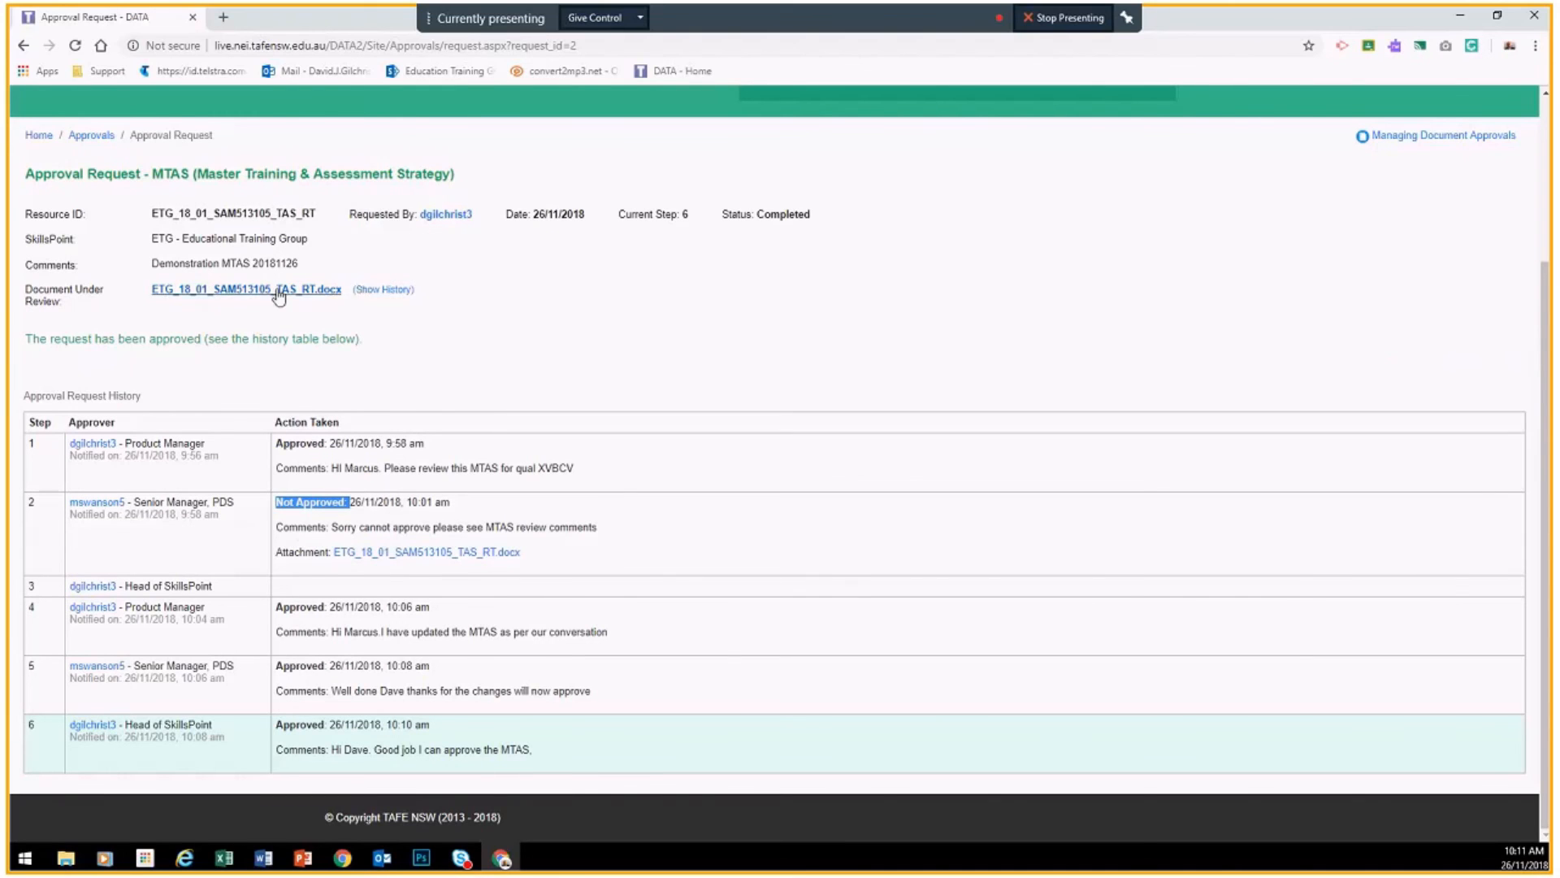
scroll(374, 430, up, 2)
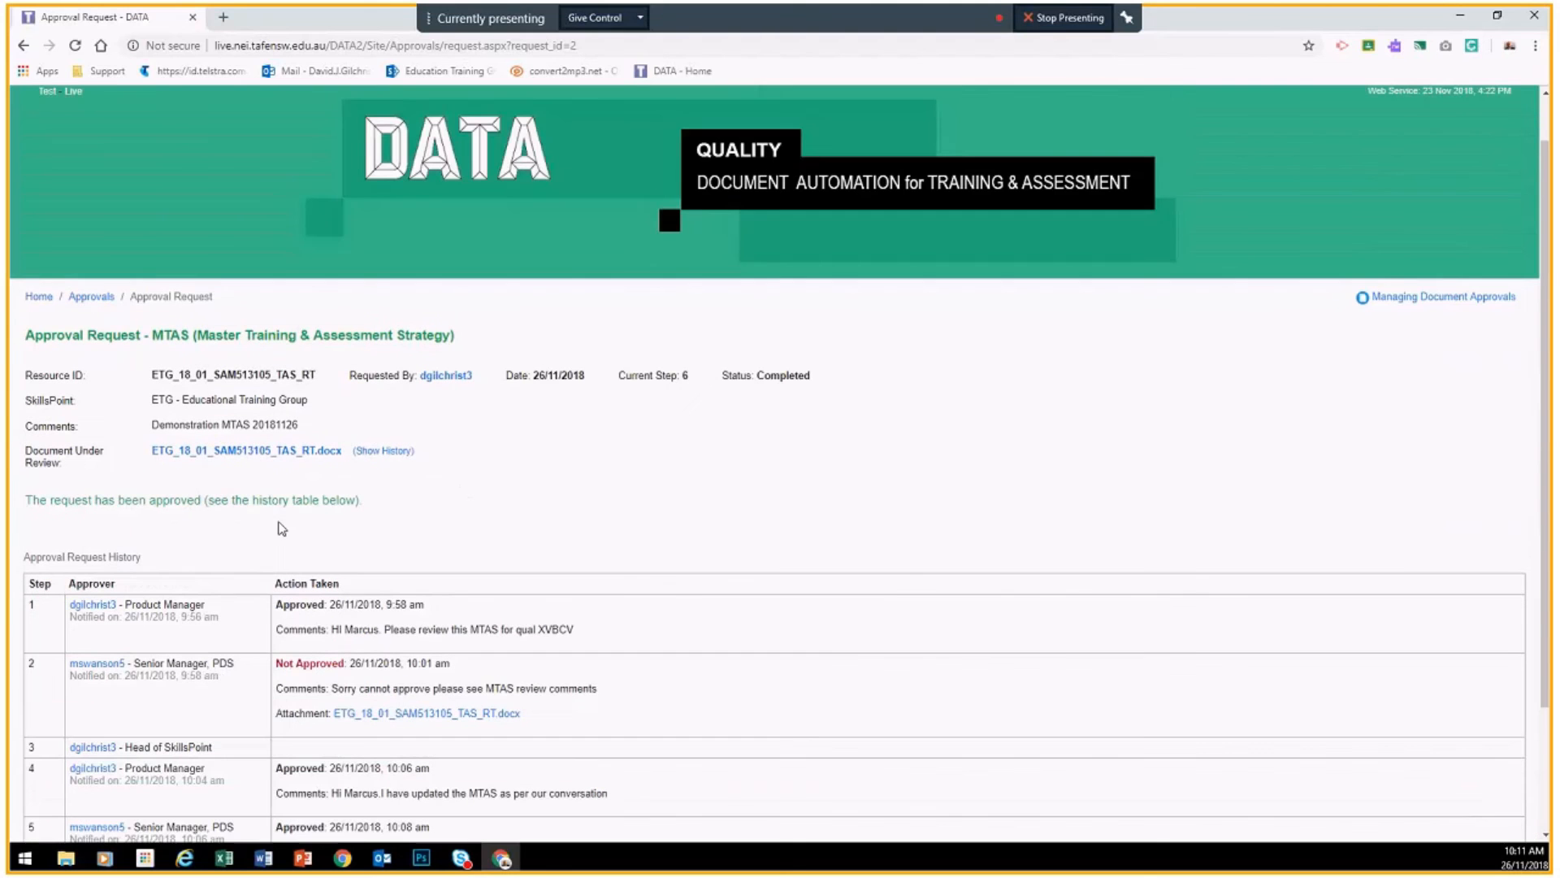
Step: Download and open the approved MTAS document, then expand and collapse its upload history
click(253, 452)
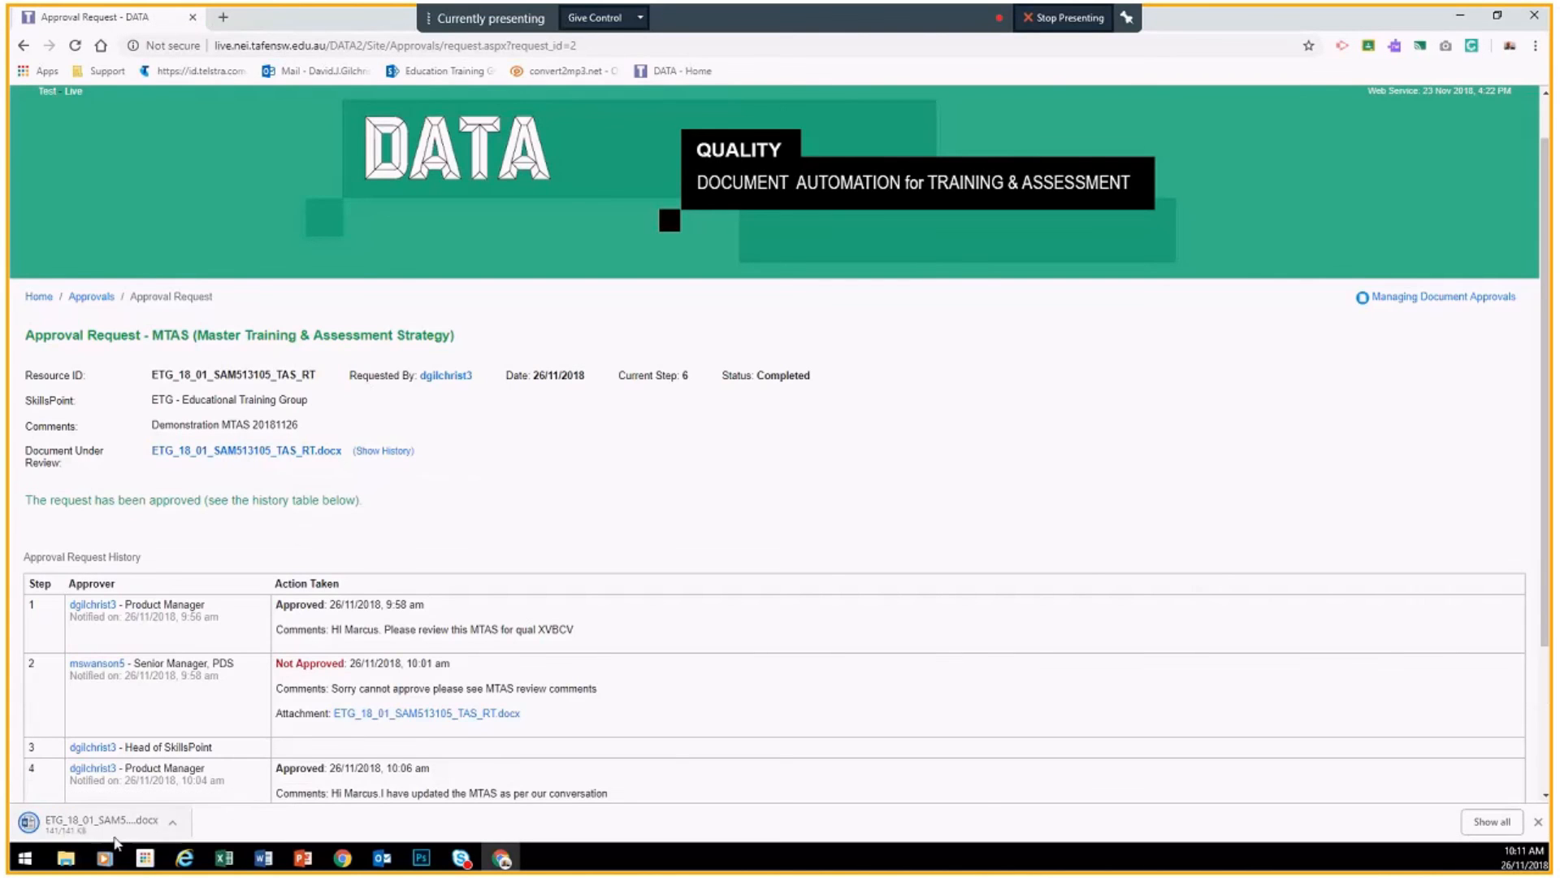
click(107, 822)
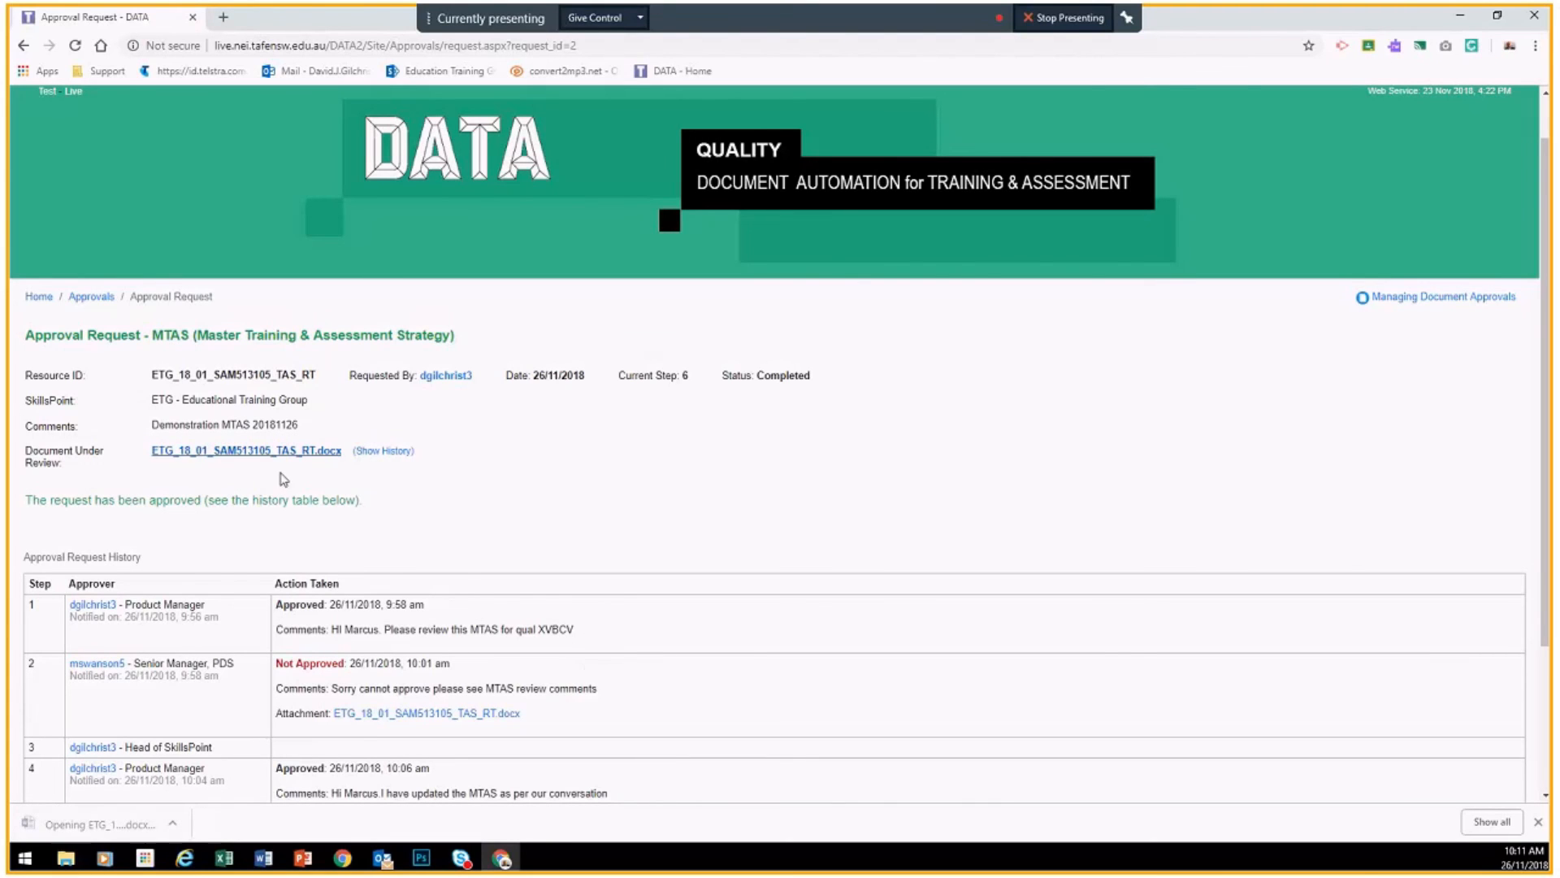
click(385, 451)
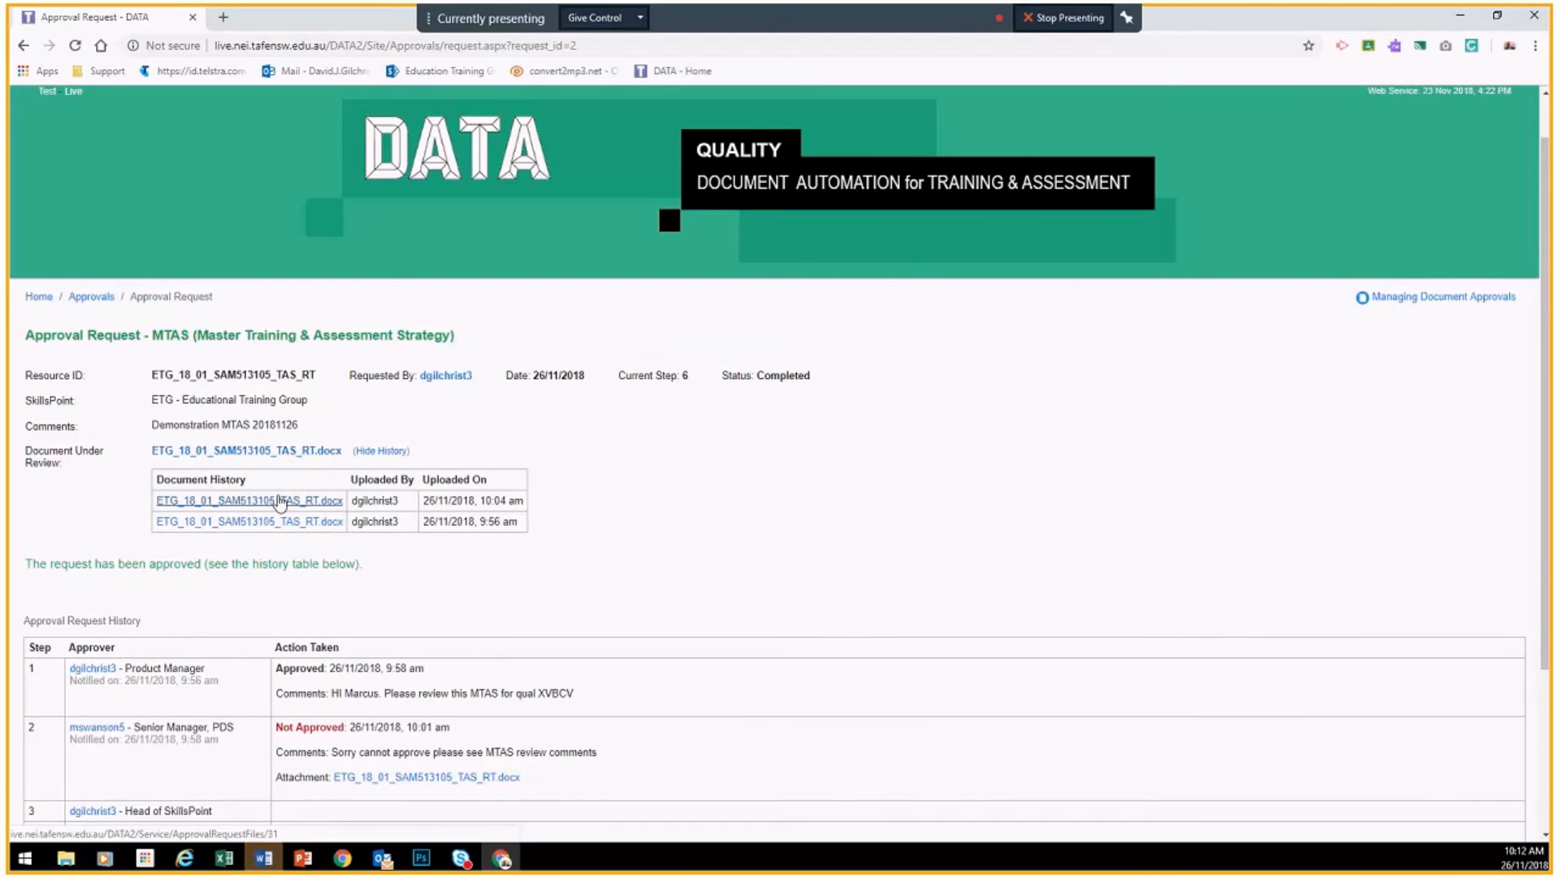
click(382, 451)
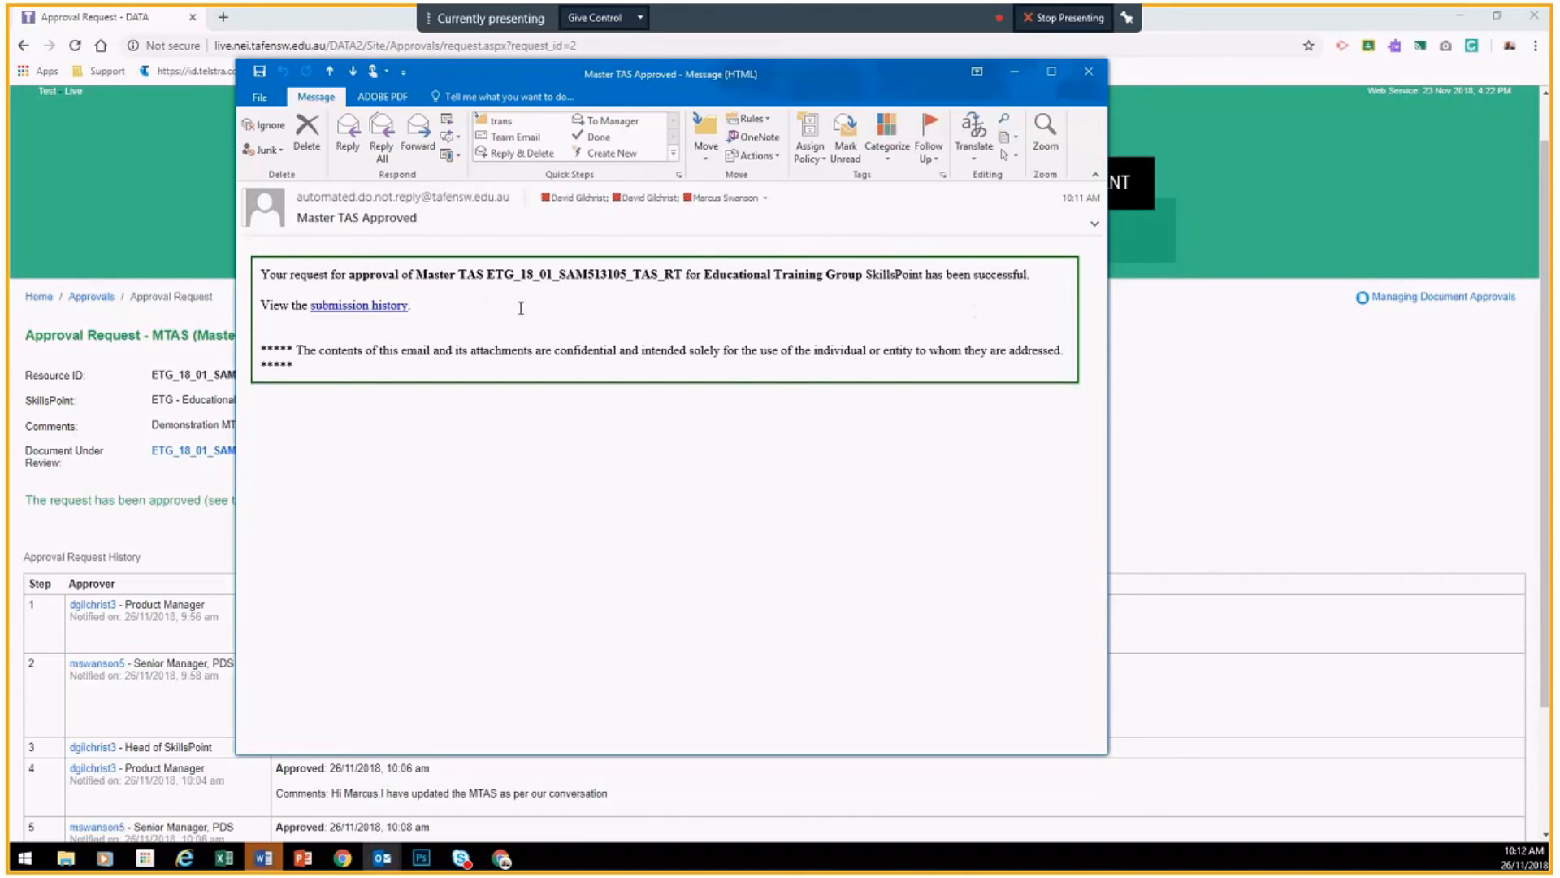
Step: Highlight the Master TAS Approved email's success sentences, then return to My Approval Requests
drag(362, 277, 926, 313)
drag(1027, 275, 913, 264)
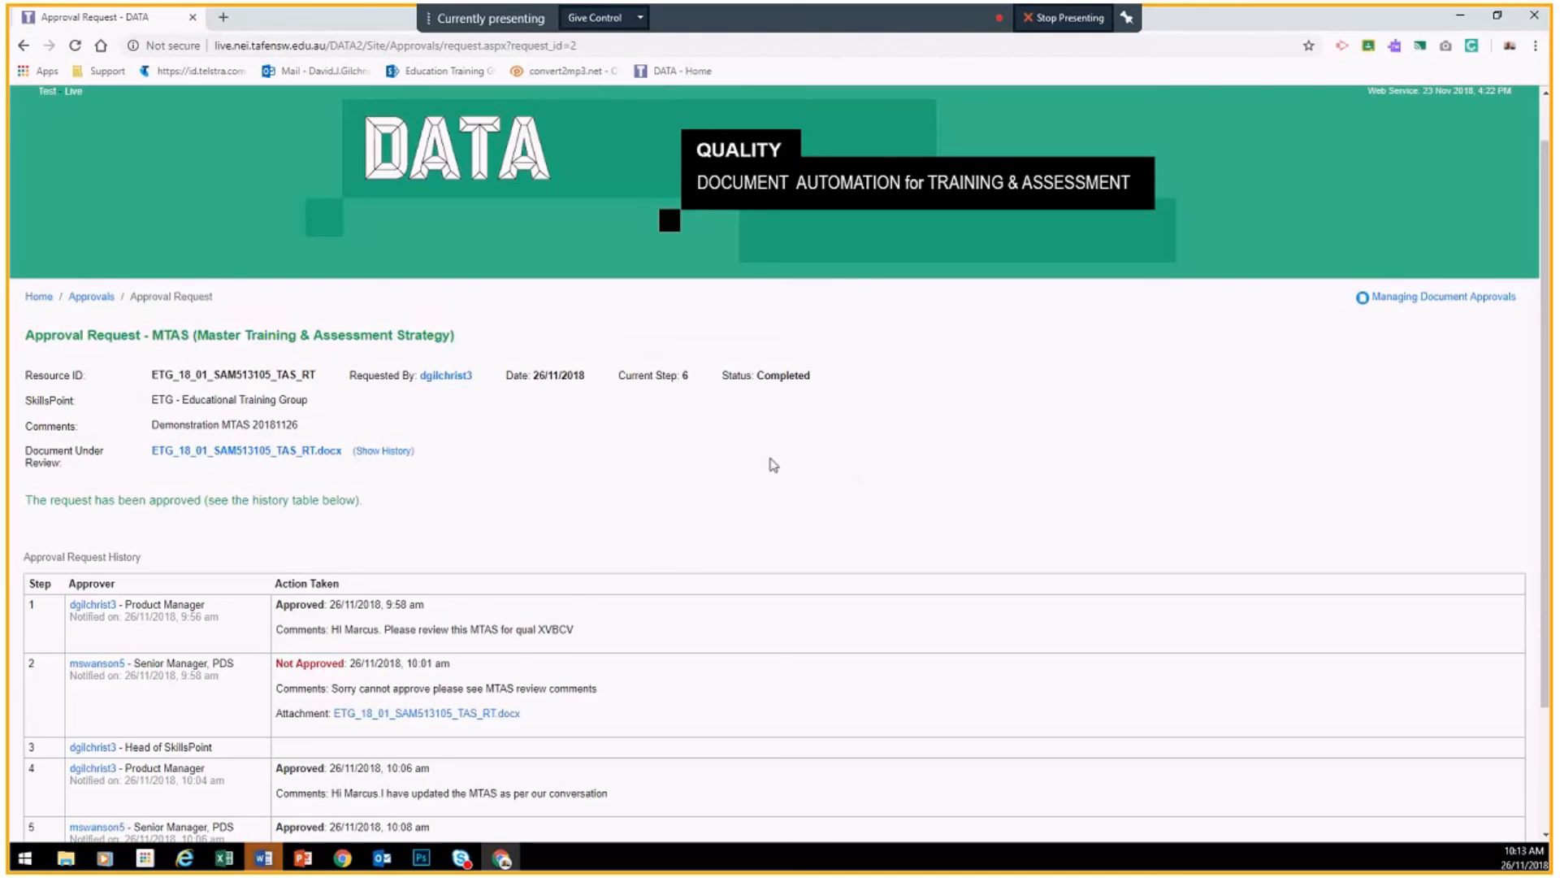
click(92, 298)
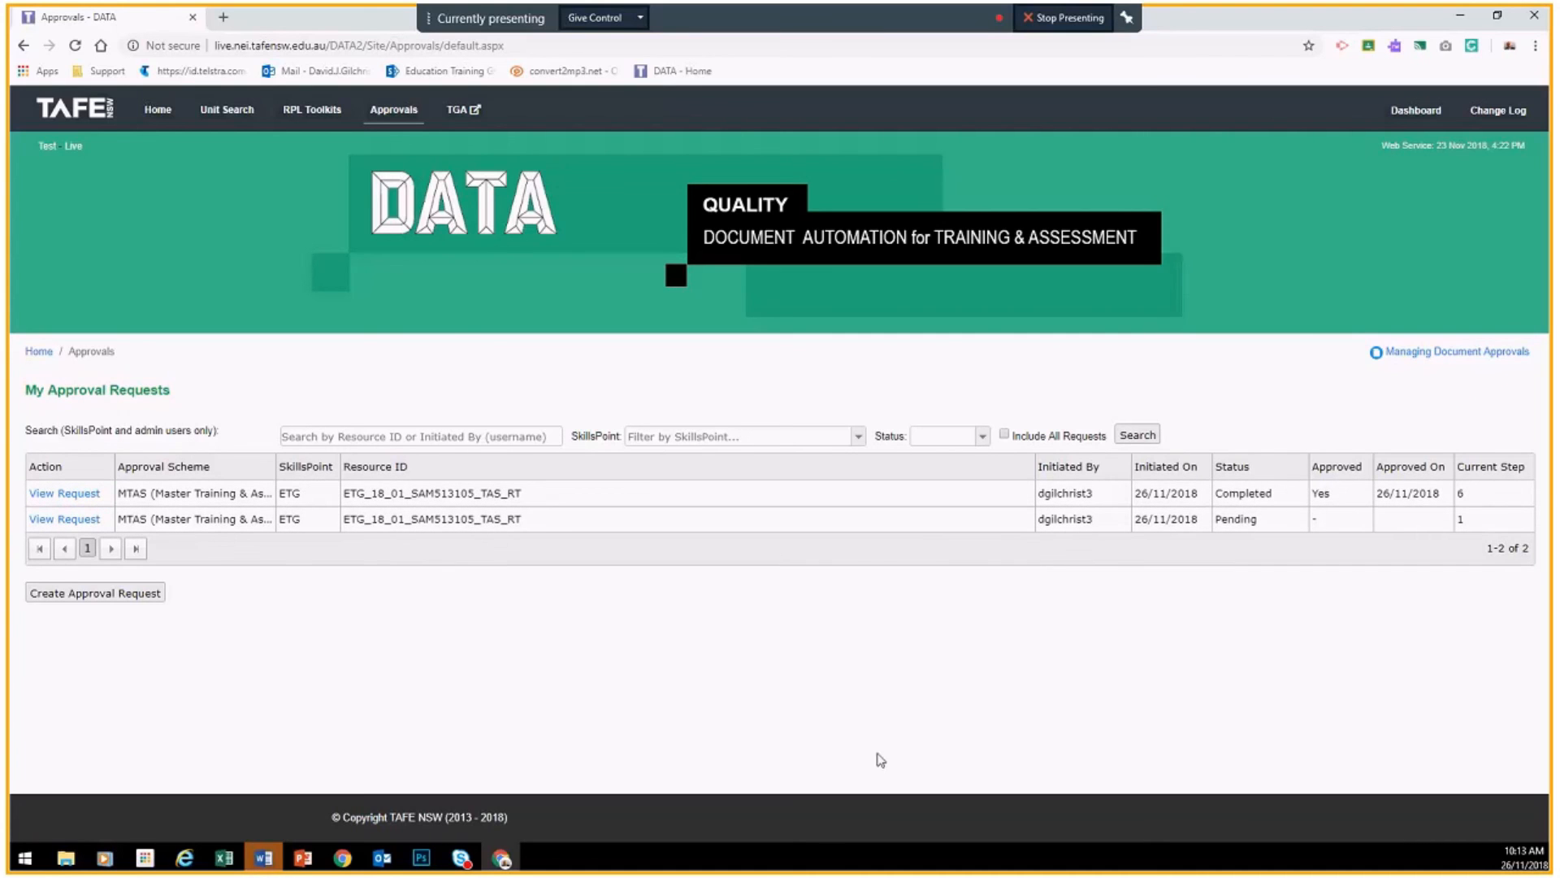
Step: Toggle Include All Requests, then filter the list to Completed requests
click(1006, 434)
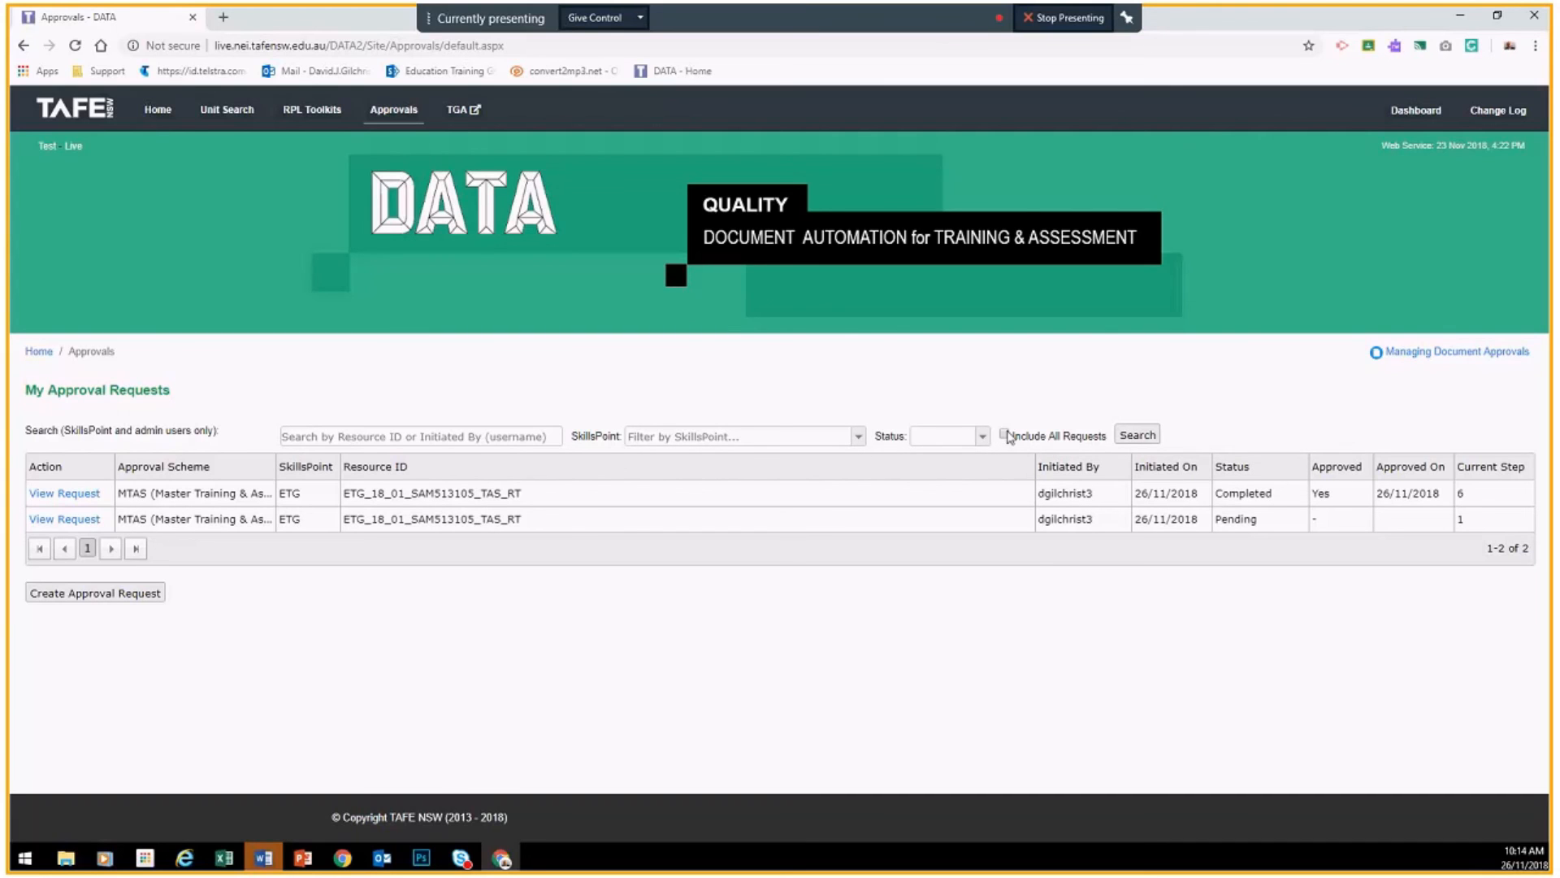
click(1132, 437)
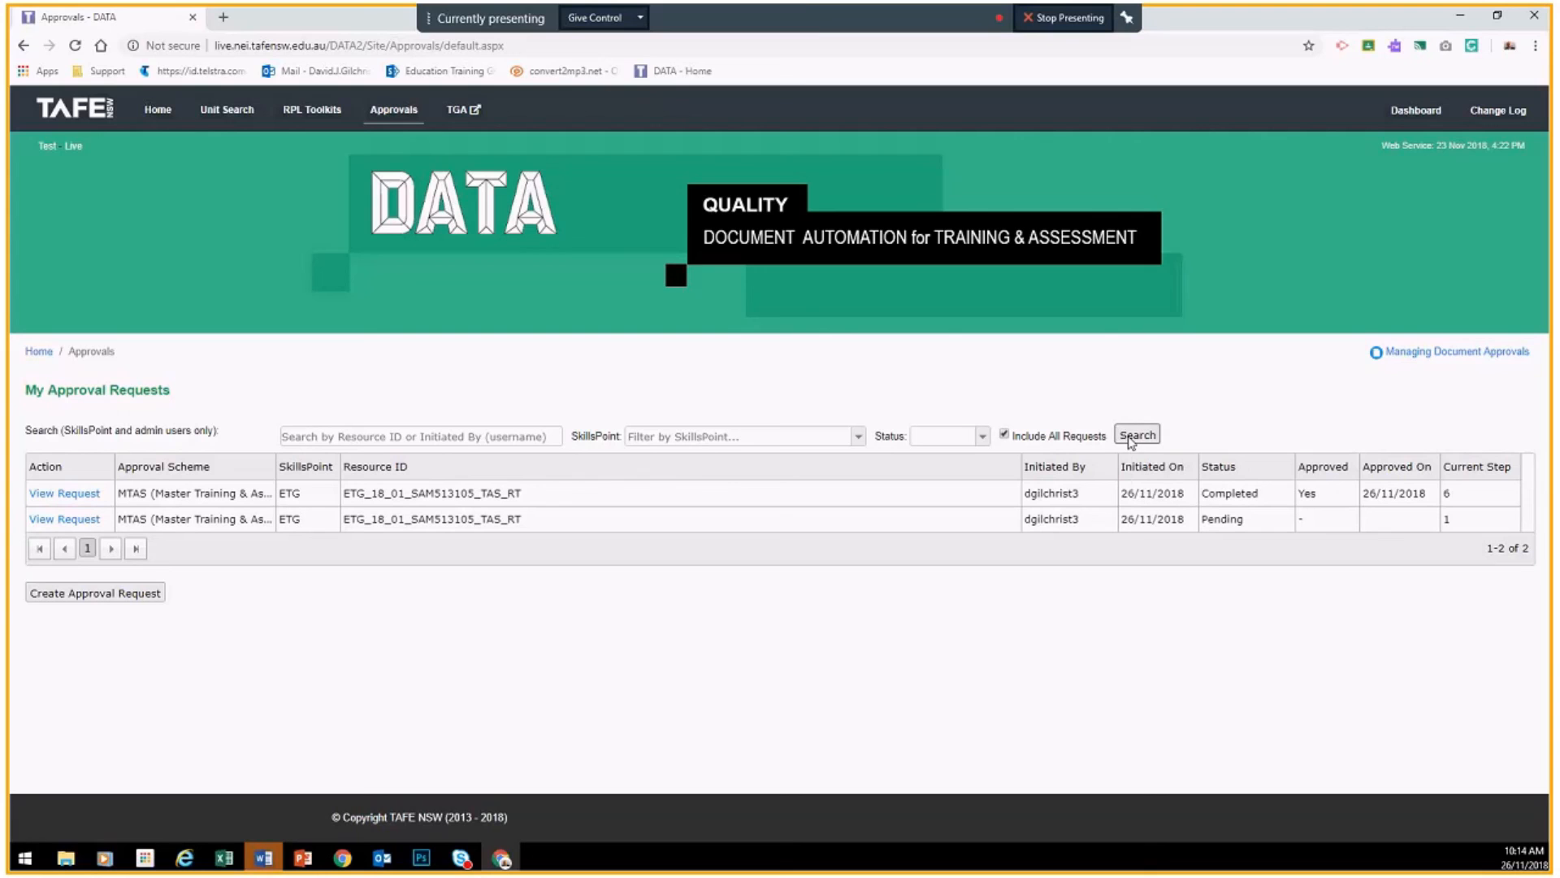
click(1005, 435)
click(980, 437)
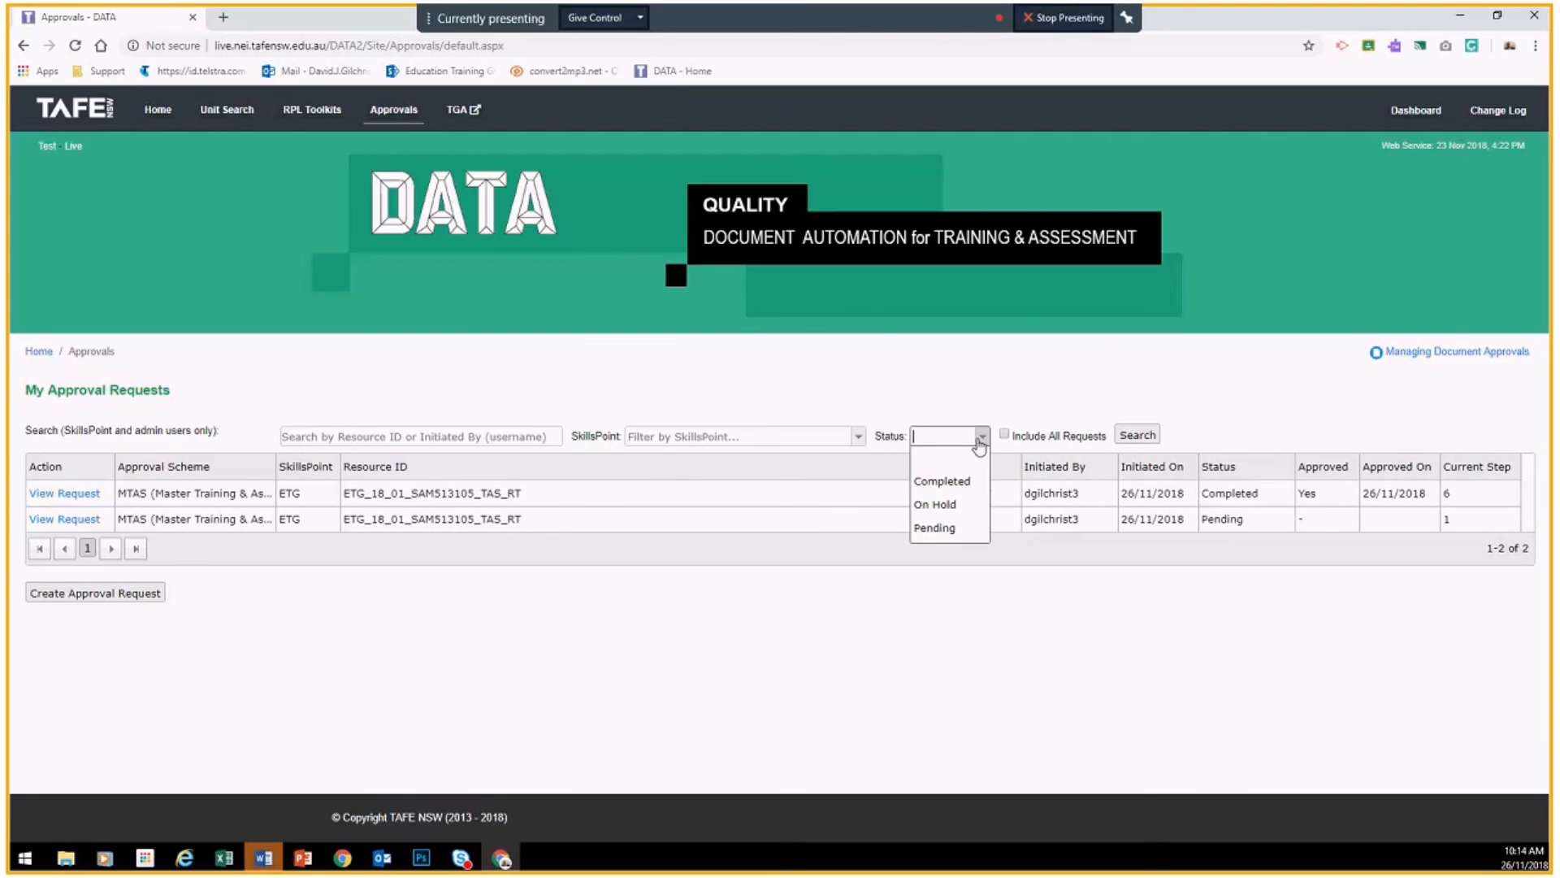
click(949, 485)
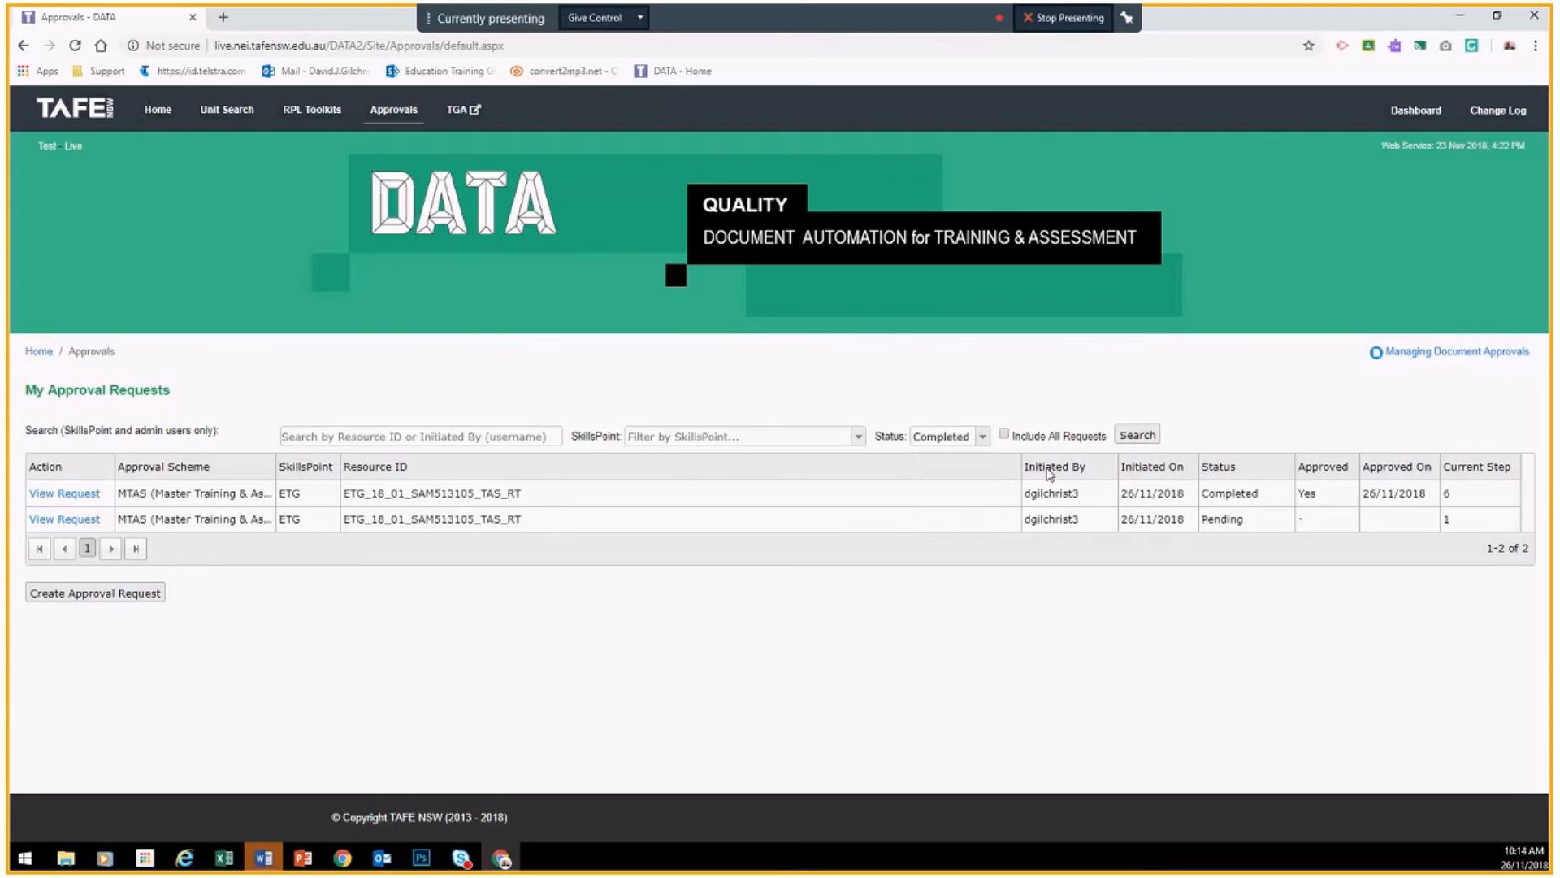
click(1136, 436)
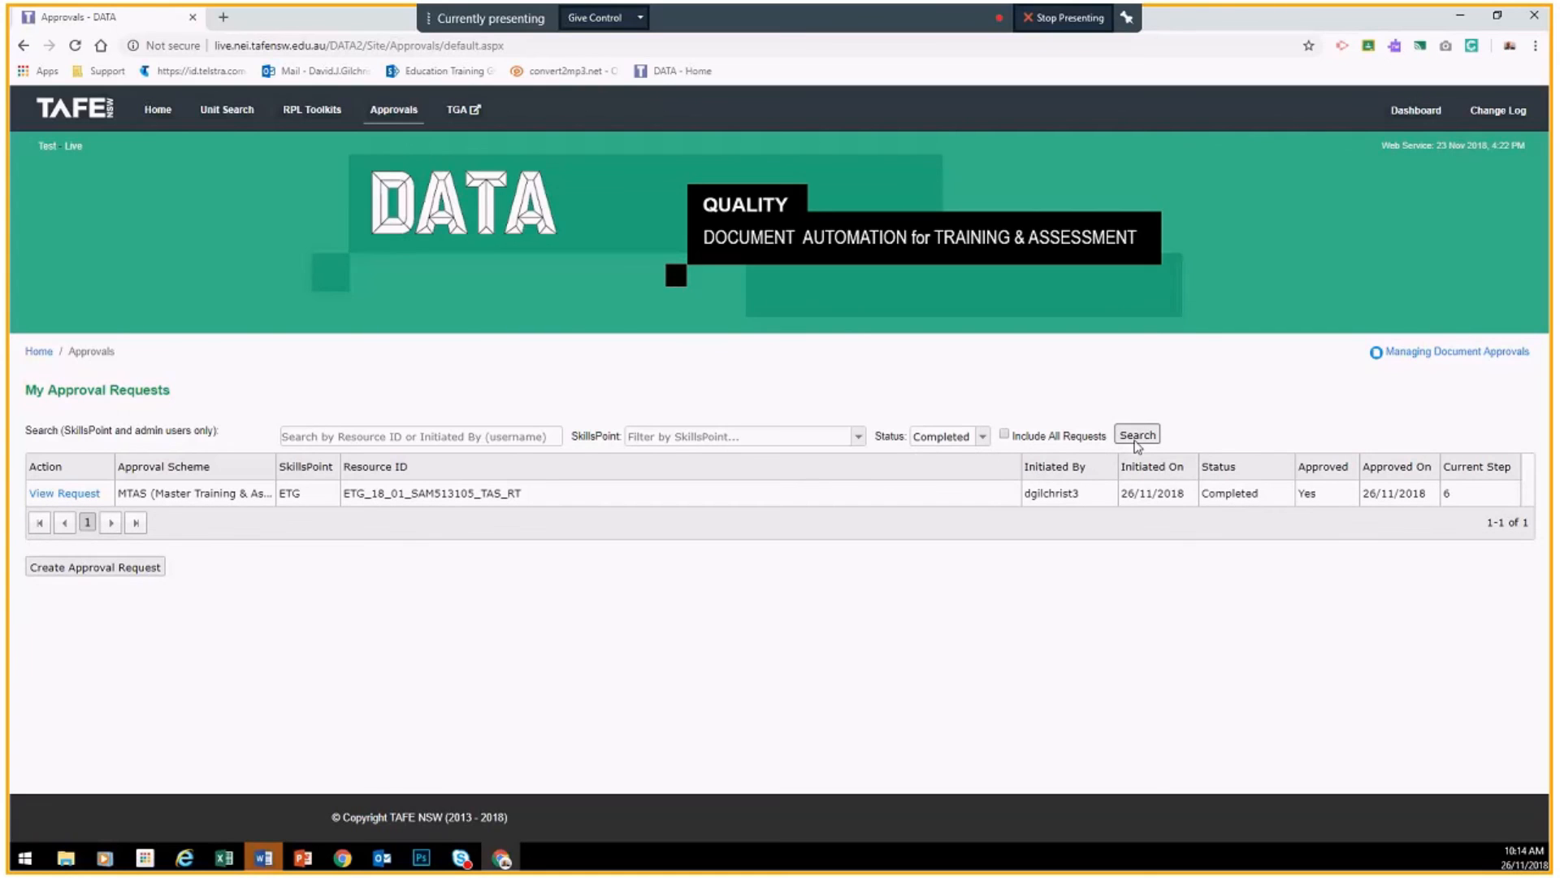
Step: Search for On Hold requests, then for Pending requests
click(949, 436)
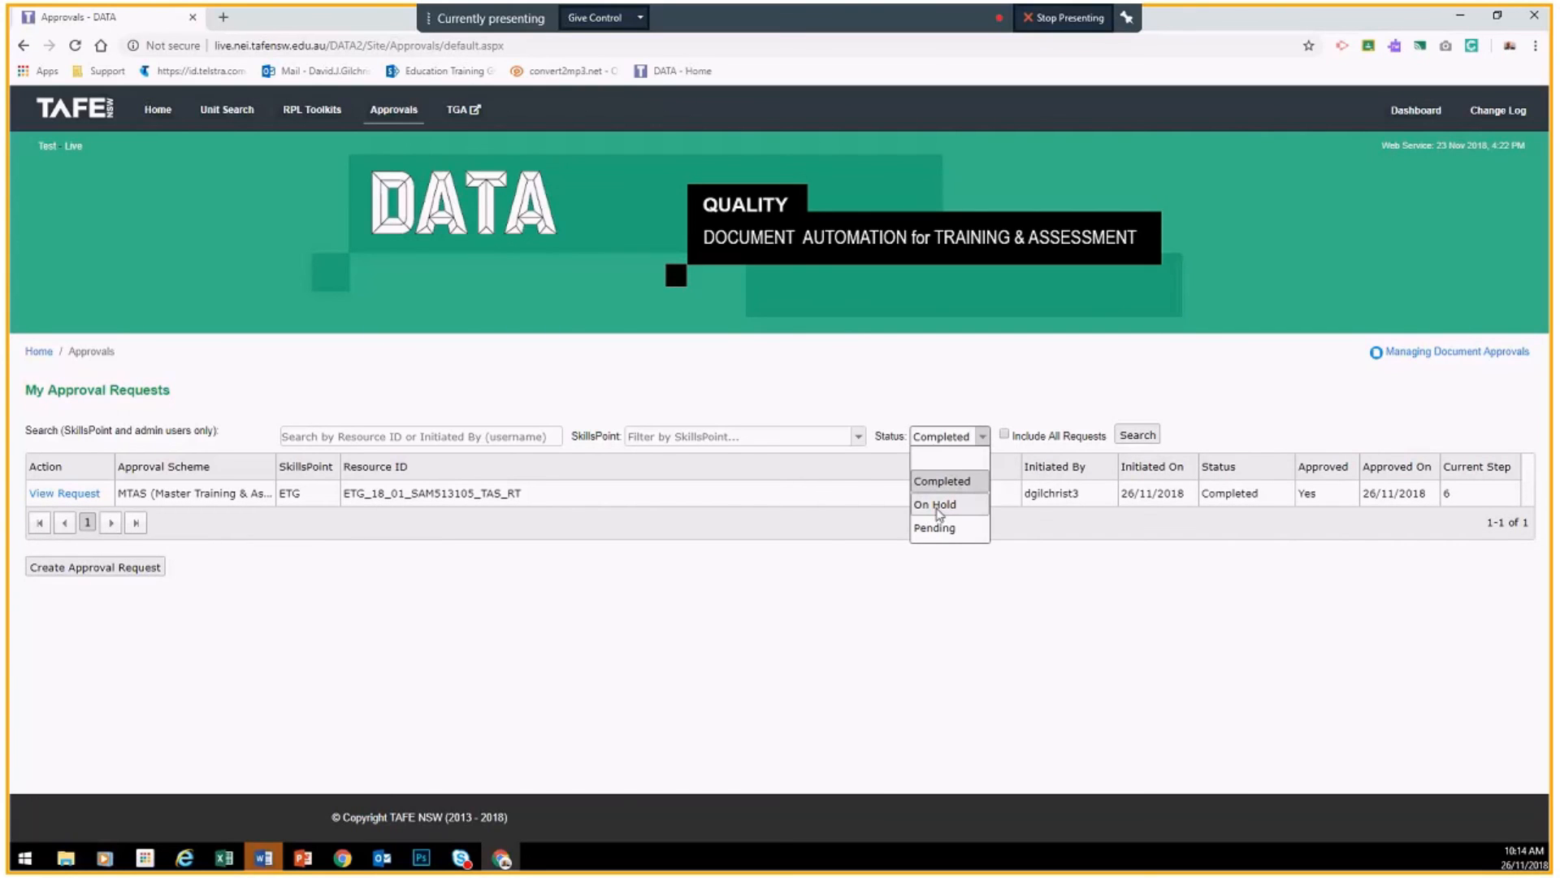
click(940, 505)
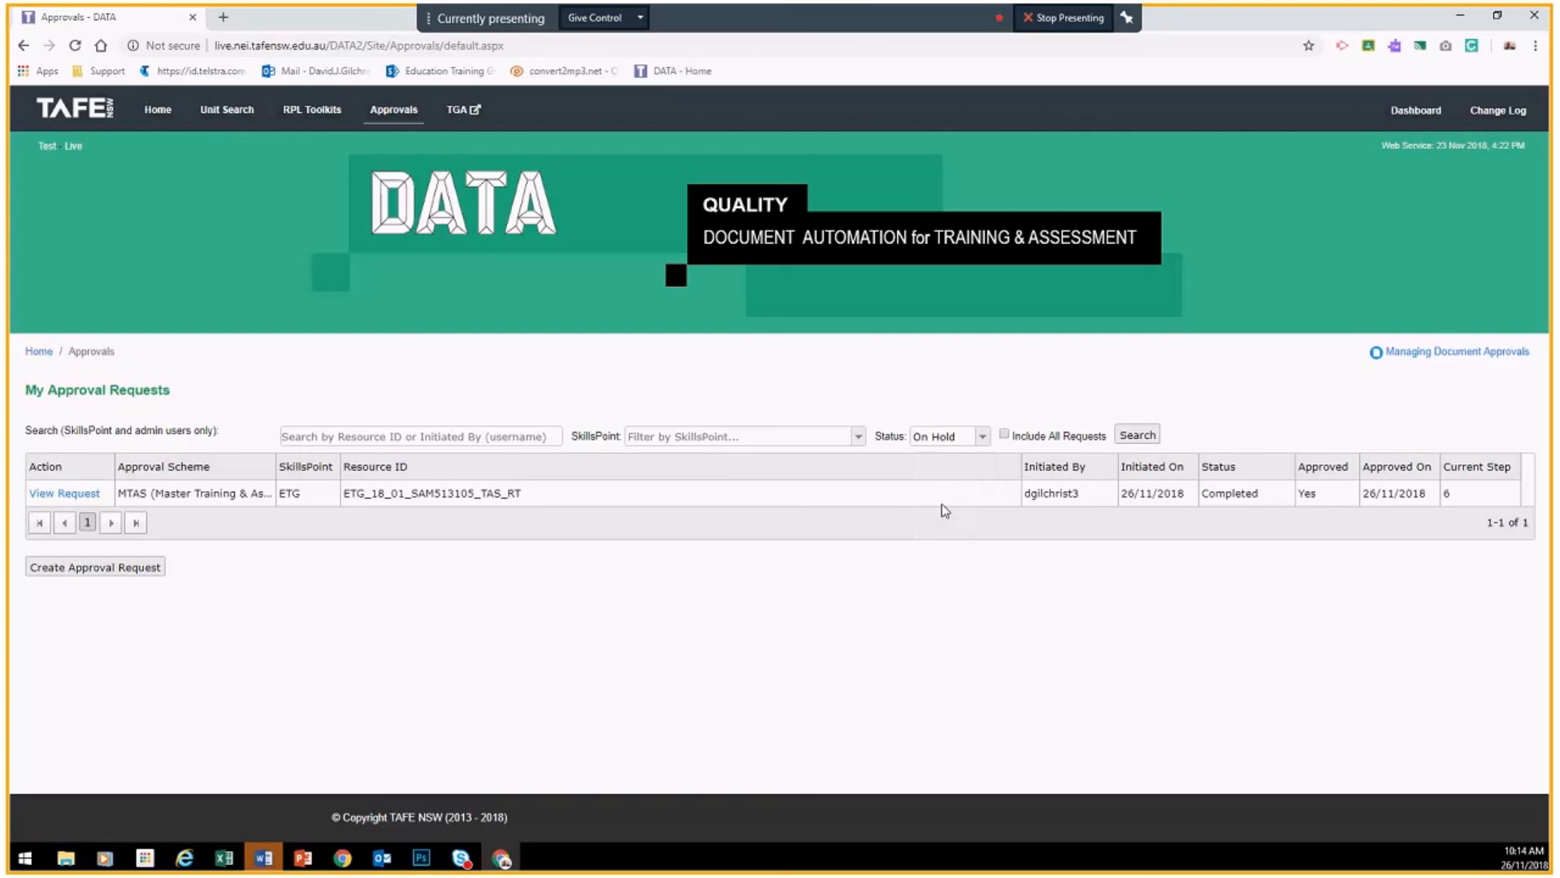
click(1140, 436)
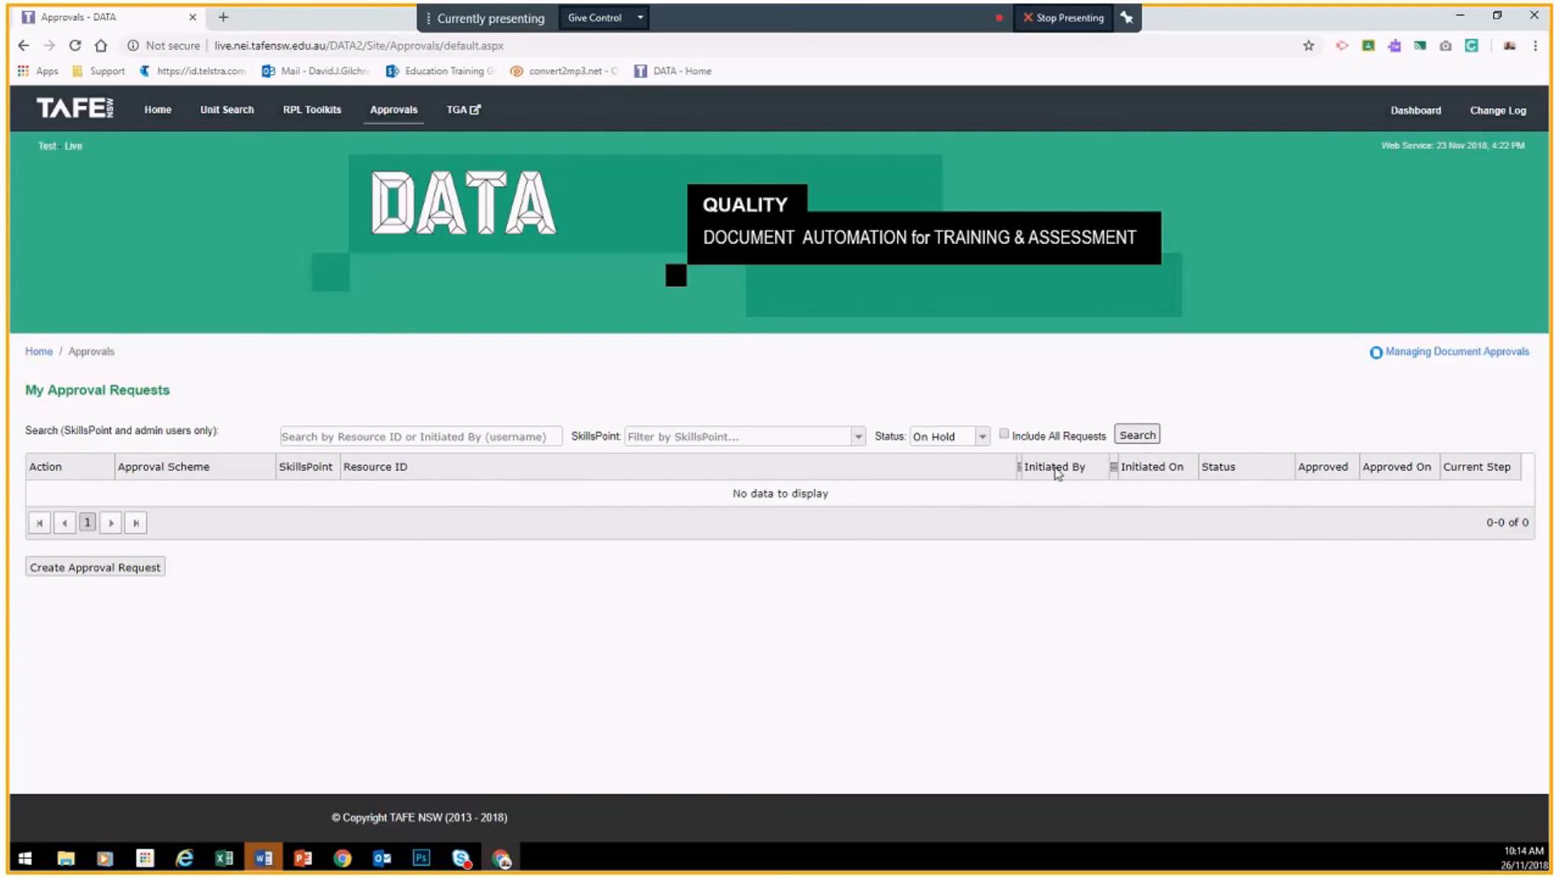
click(983, 438)
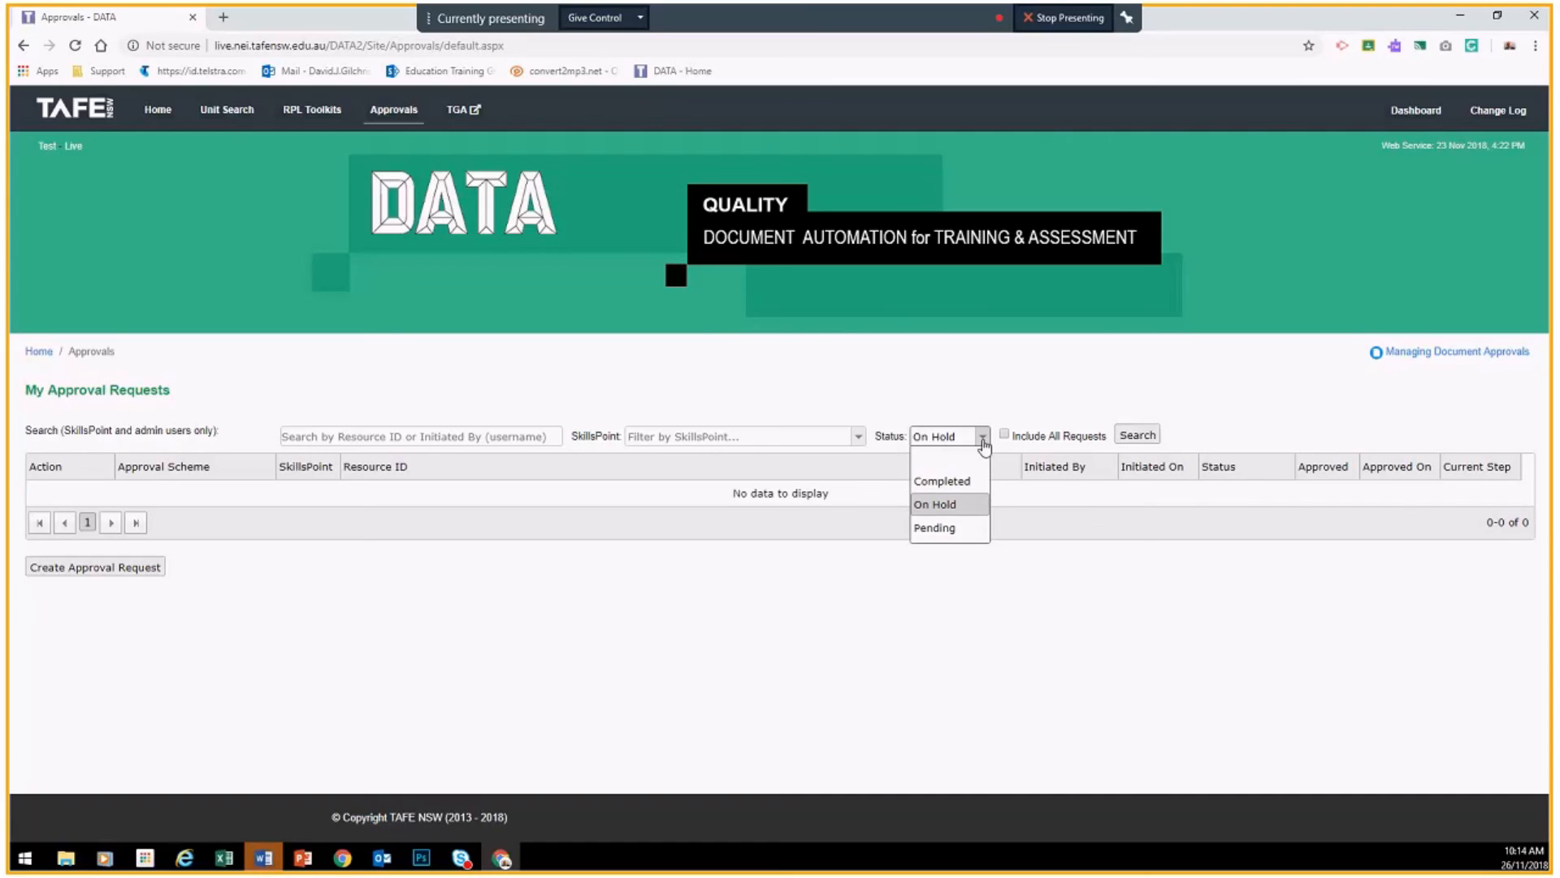
click(936, 530)
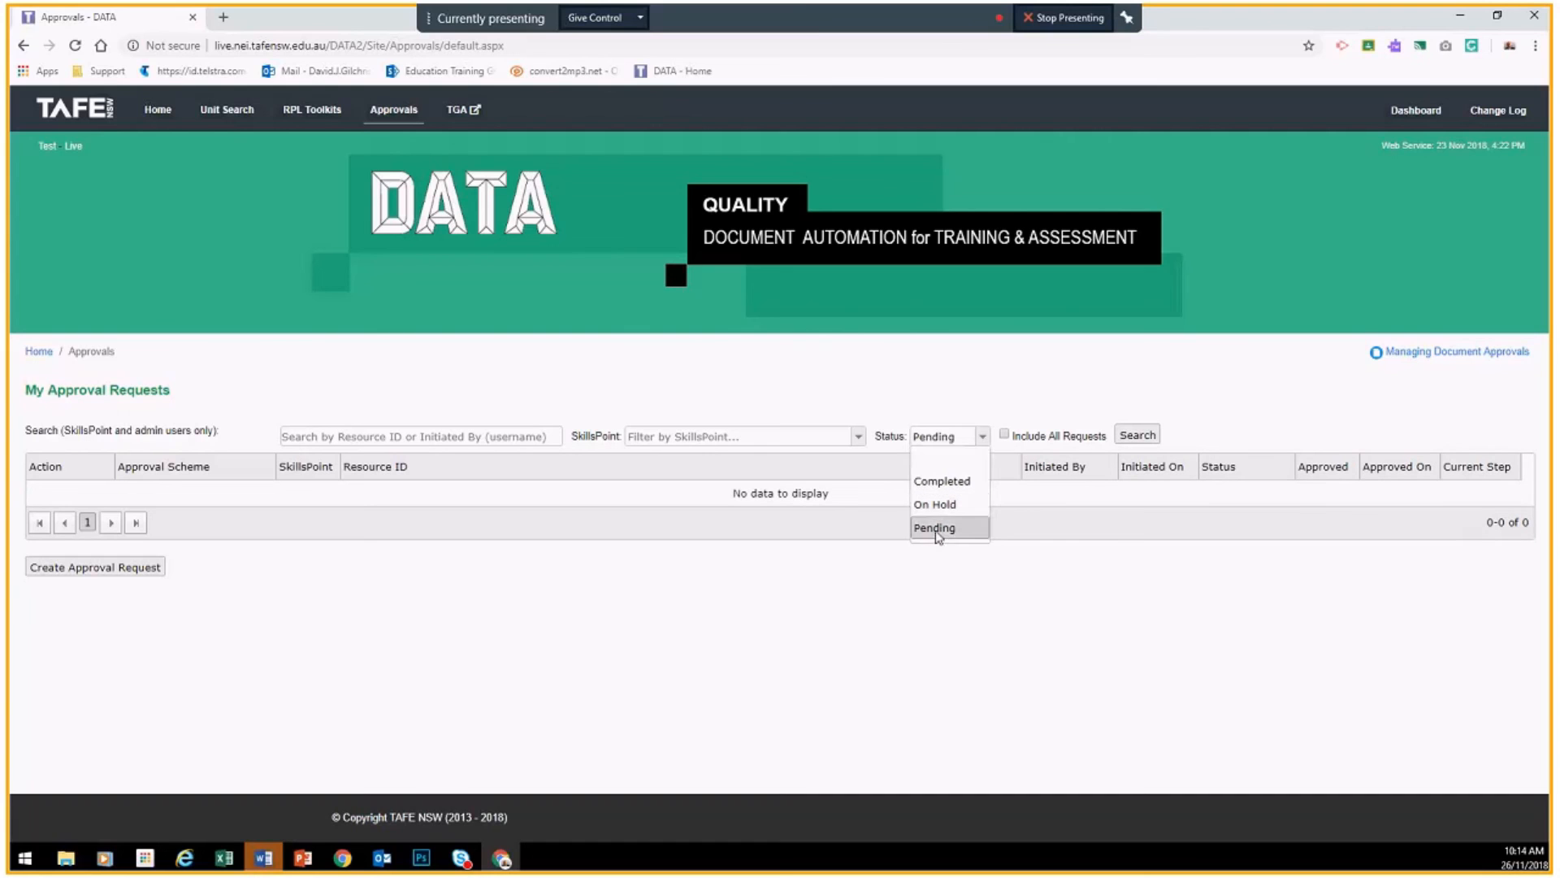
click(1125, 439)
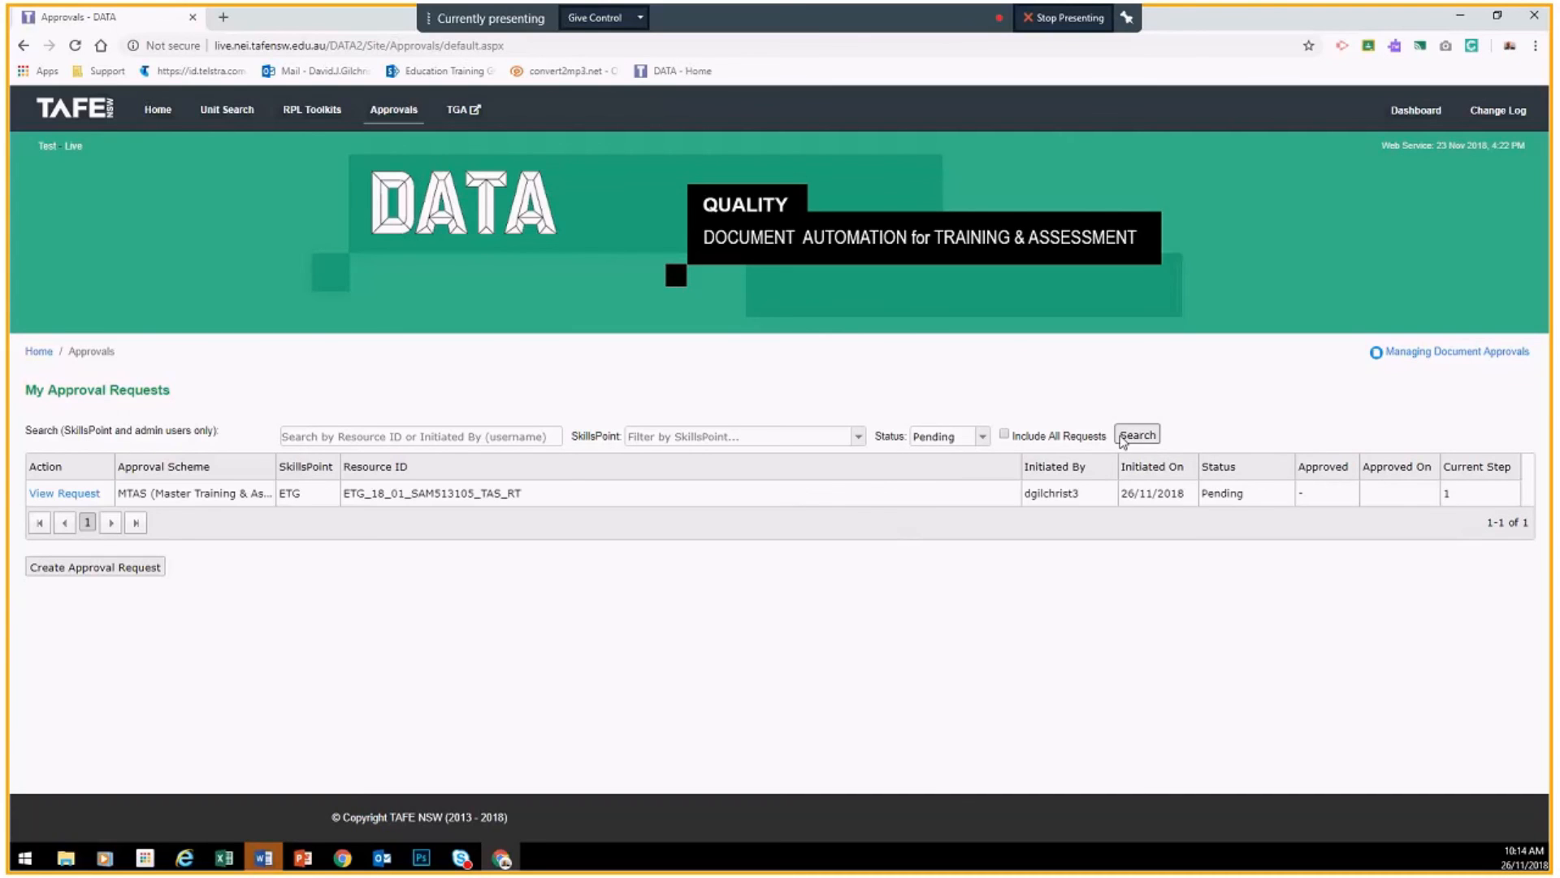
Step: Set the SkillsPoint filter to HCS - Health, Wellbeing & Community Services
click(857, 437)
scroll(666, 544, down, 1)
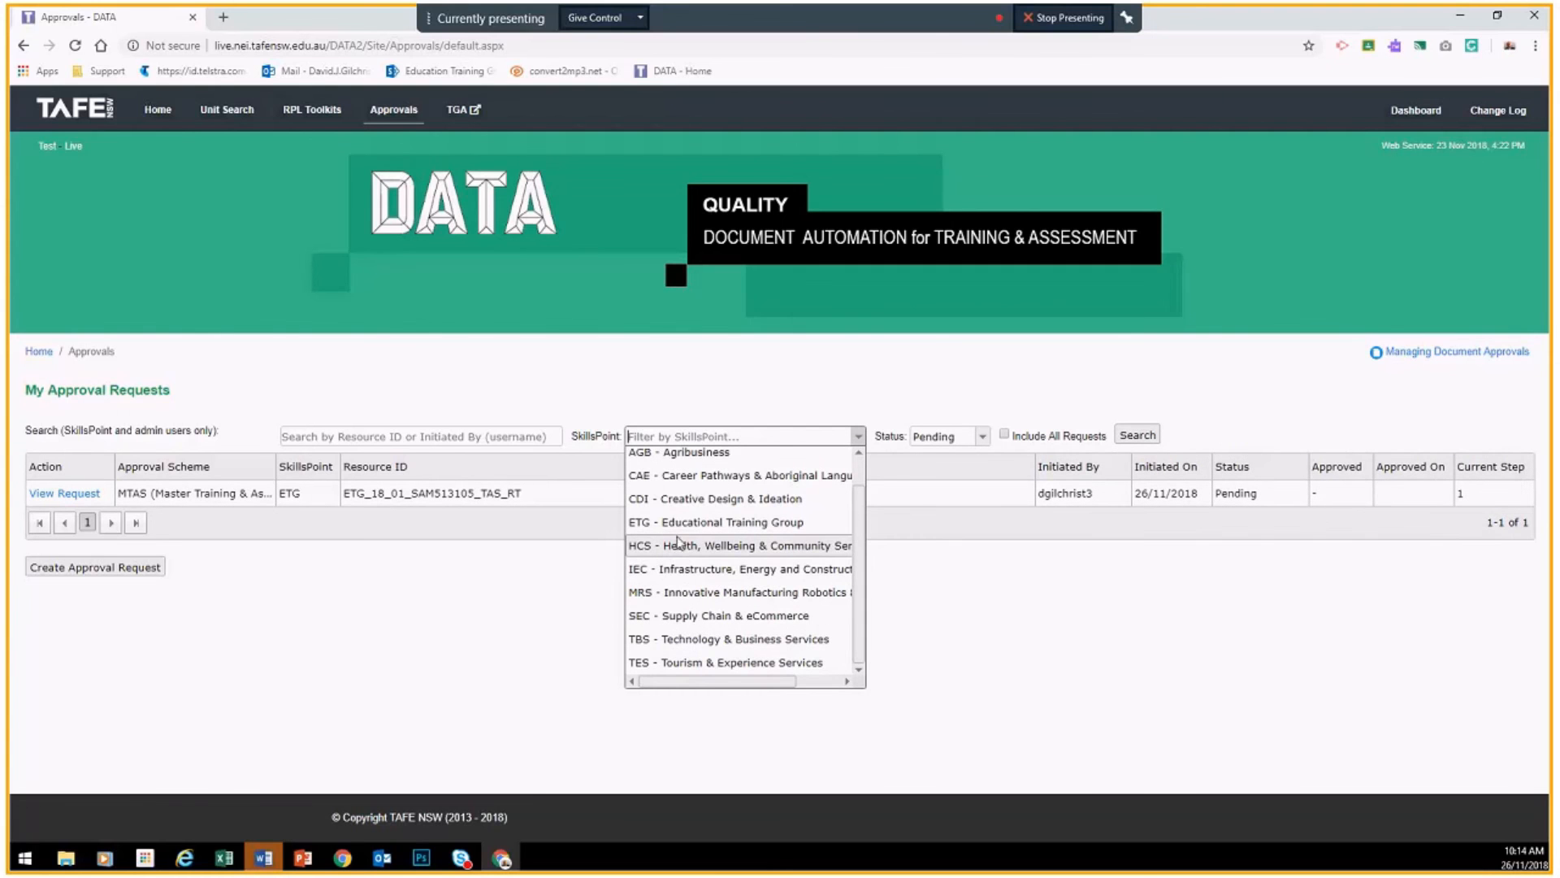
click(671, 549)
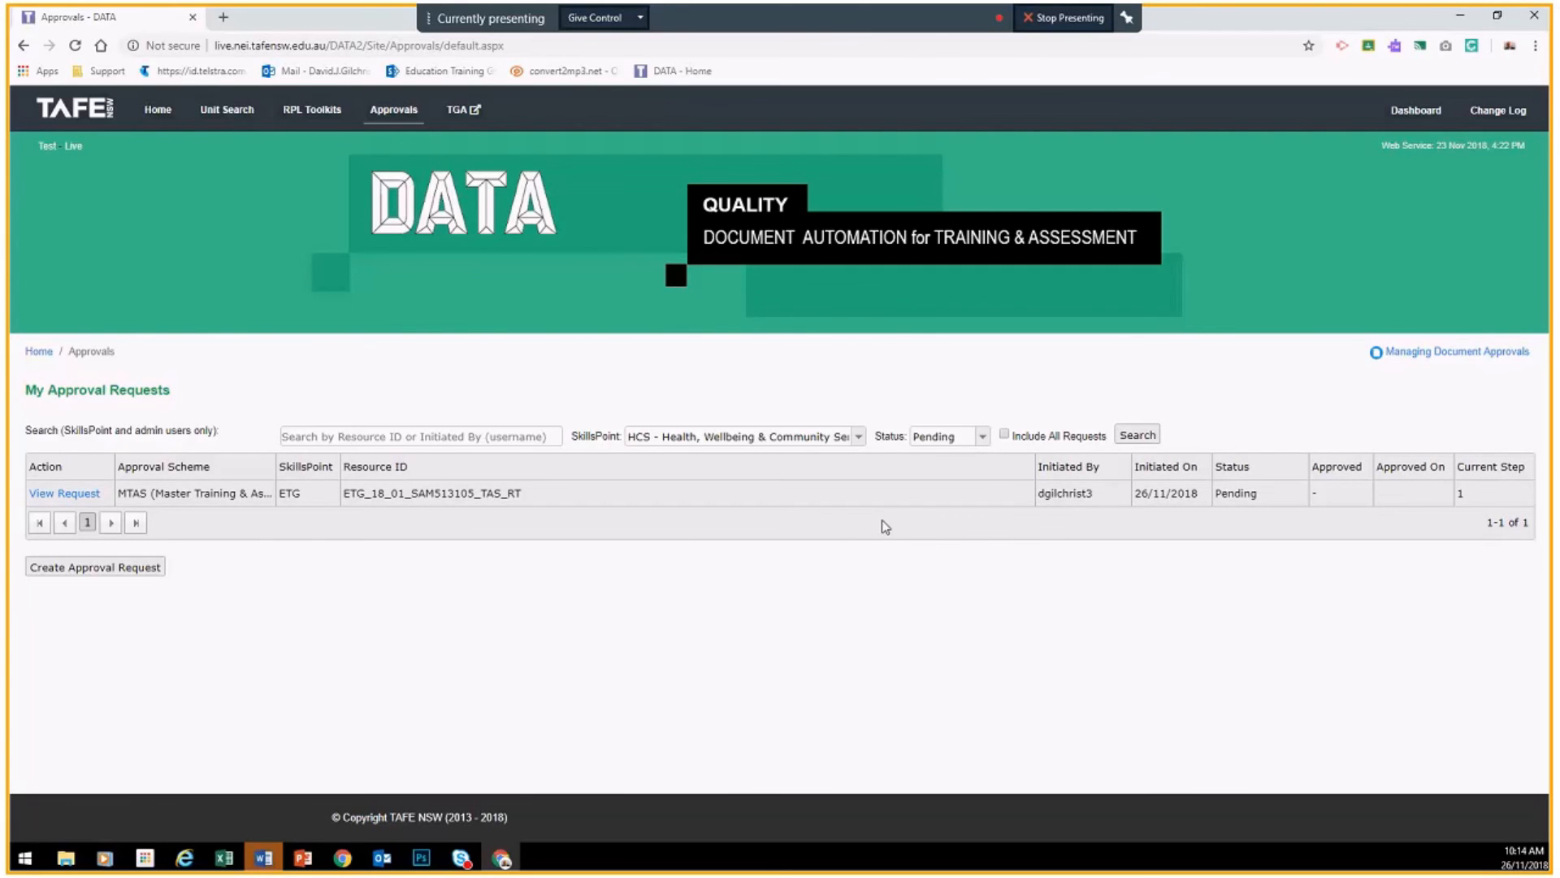